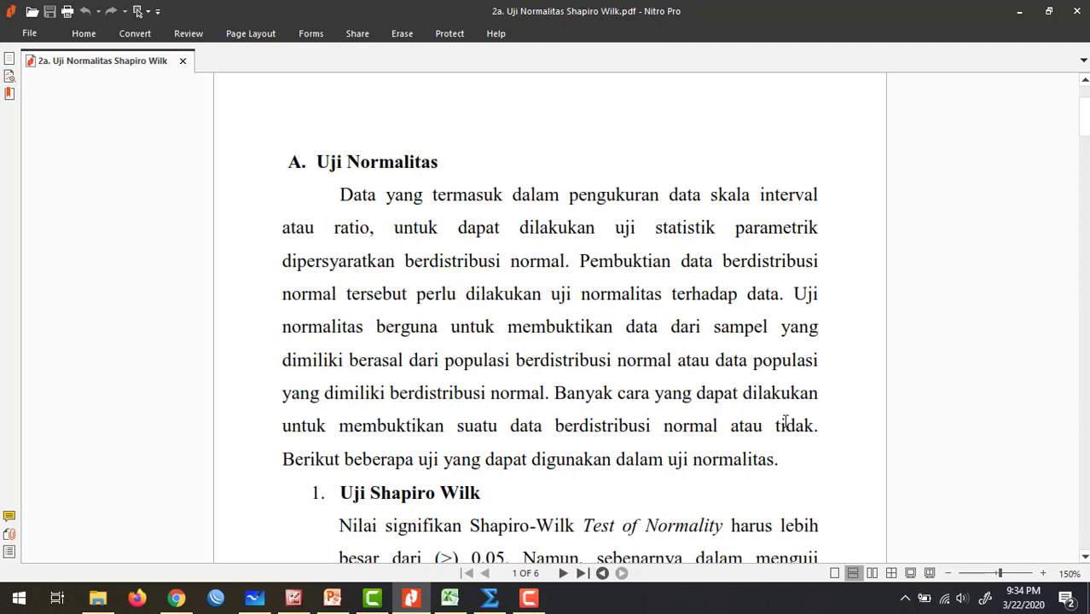
- Skim the PDF's normality test section from the introduction through the Shapiro Wilk formulas to the data requirements
scroll(785, 423, "down", 3)
scroll(787, 423, "down", 2)
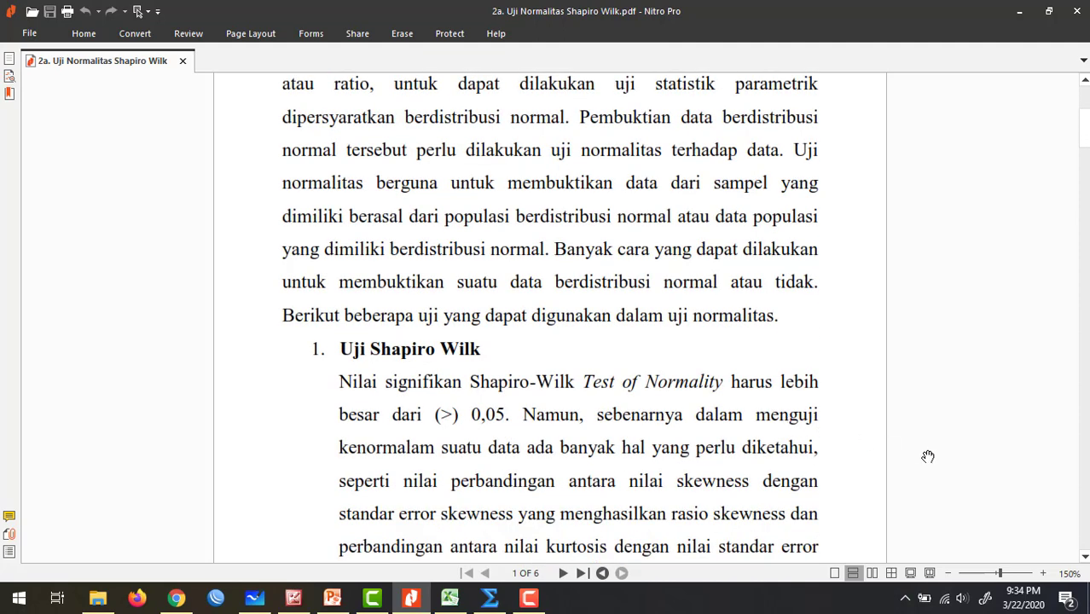
scroll(925, 457, "down", 3)
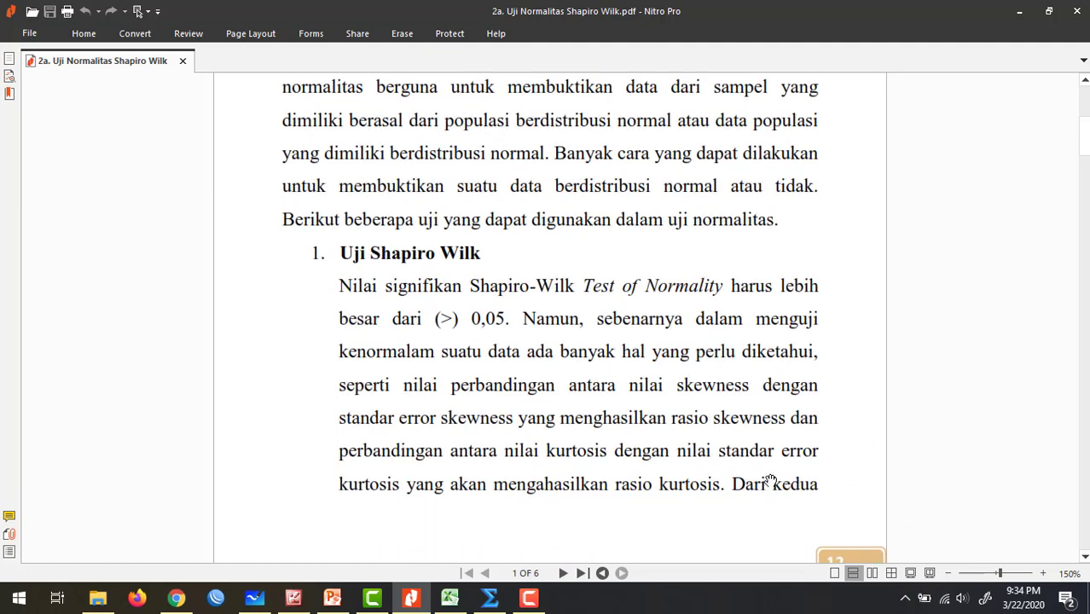
scroll(755, 465, "down", 18)
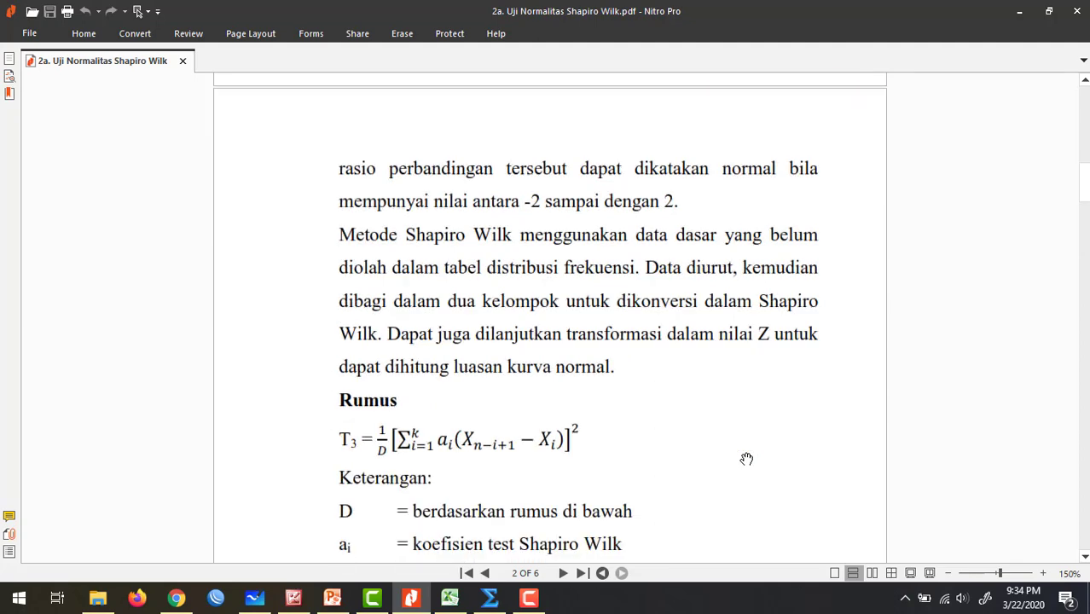
scroll(747, 459, "down", 3)
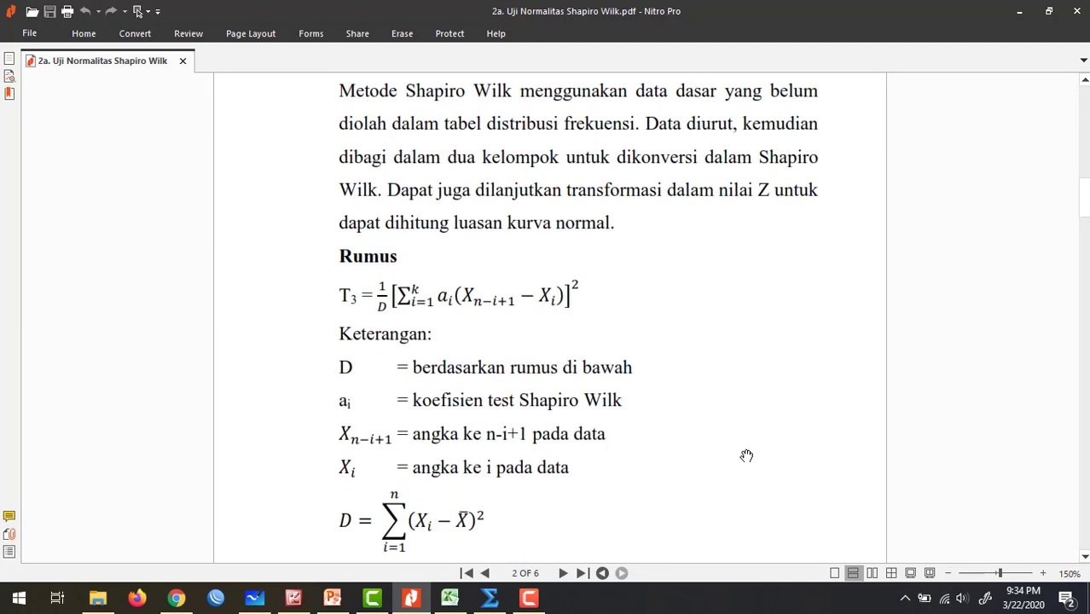
scroll(747, 456, "down", 7)
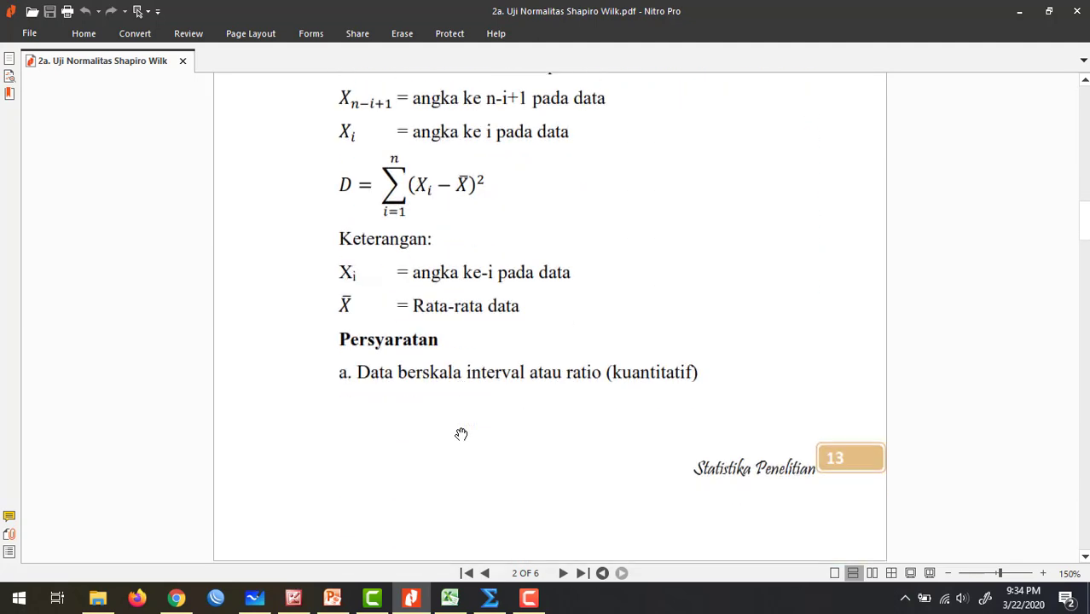
scroll(460, 434, "down", 1)
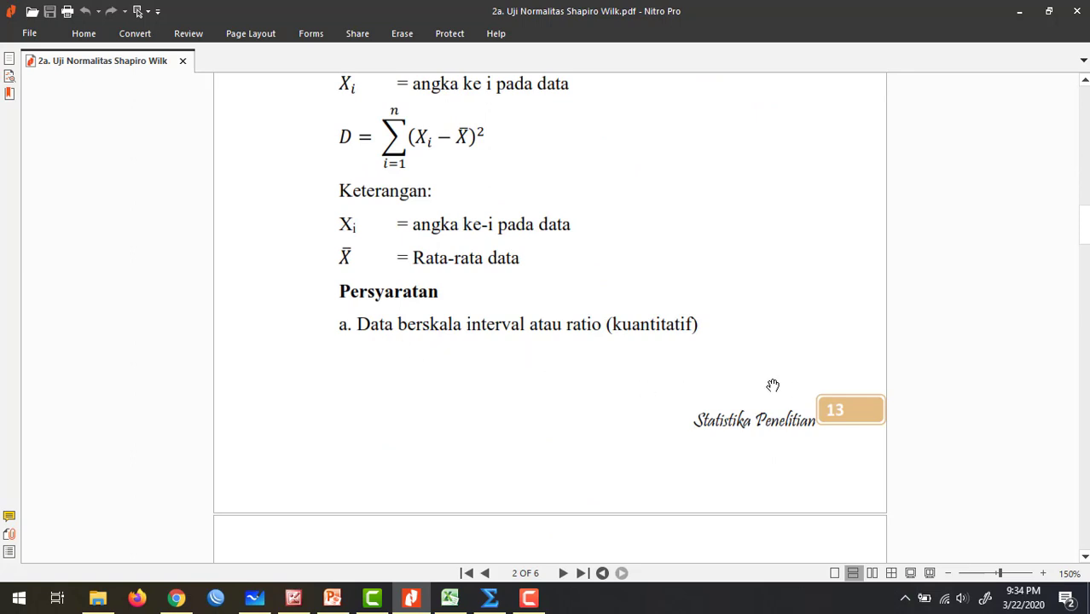
scroll(527, 362, "down", 3)
scroll(476, 388, "down", 1)
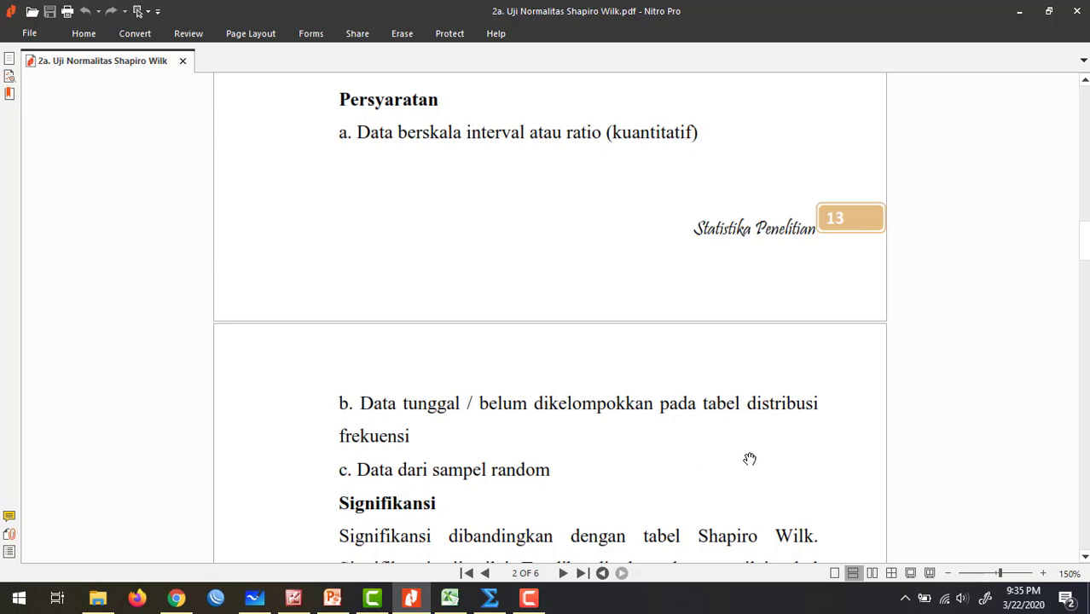
- Return to the Uji Shapiro Wilk heading on the first page and read its significance, skewness and kurtosis criteria
scroll(728, 451, "up", 5)
scroll(725, 452, "up", 7)
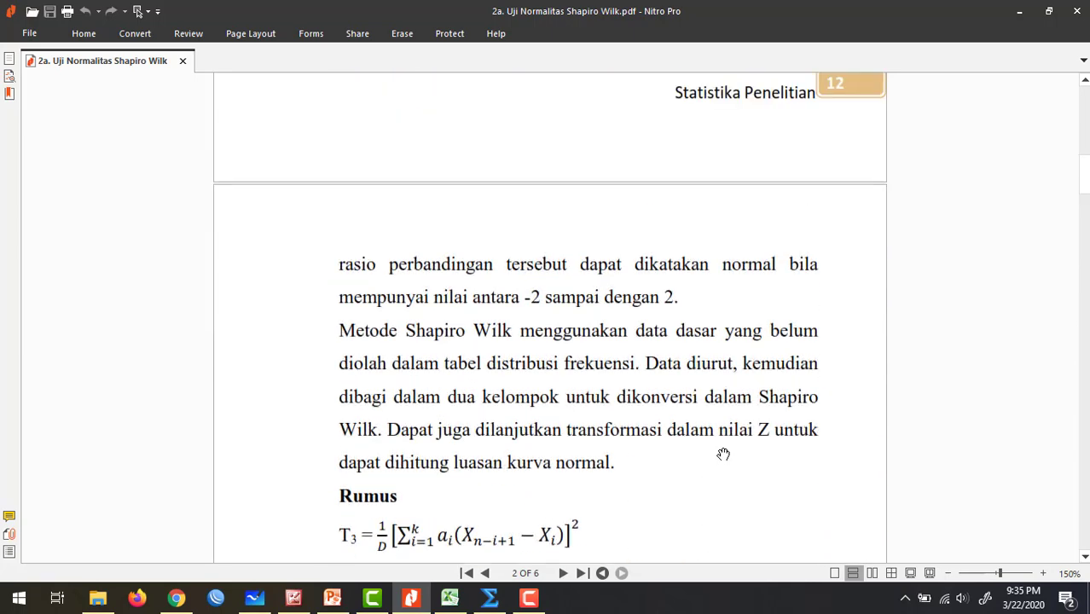
scroll(723, 462, "up", 1)
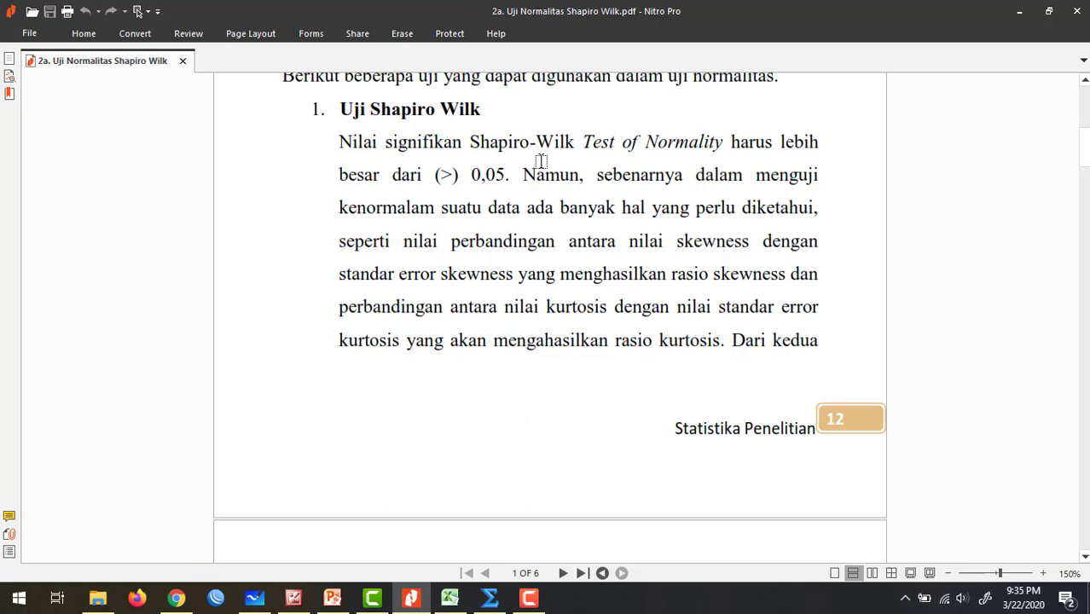
scroll(664, 230, "up", 1)
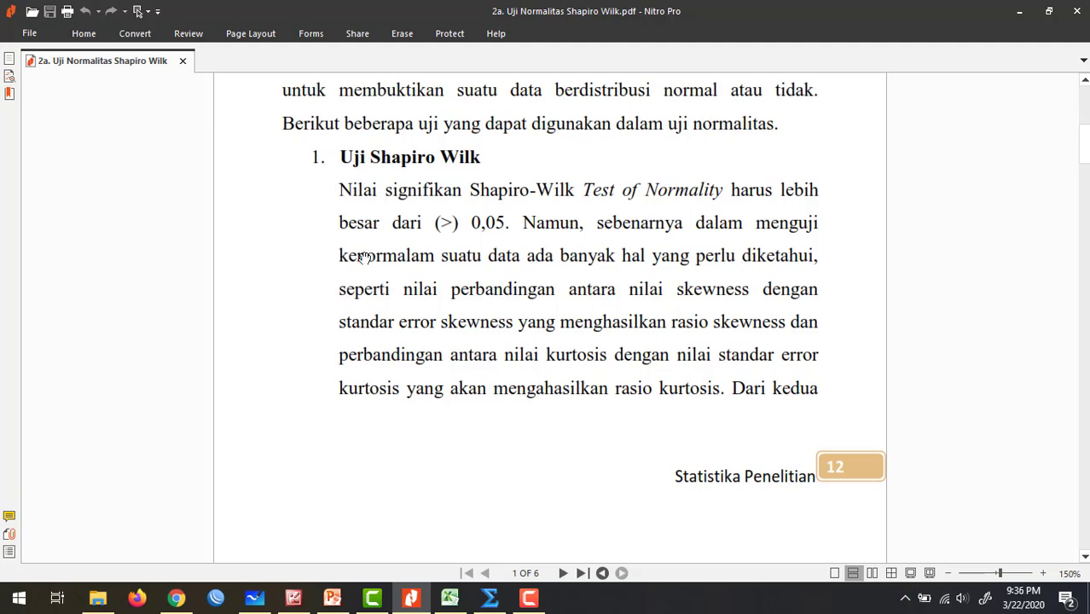
- Read the Shapiro Wilk method, the T3 and D formulas with their notation, the requirements and the Signifikansi section
scroll(337, 431, "down", 8)
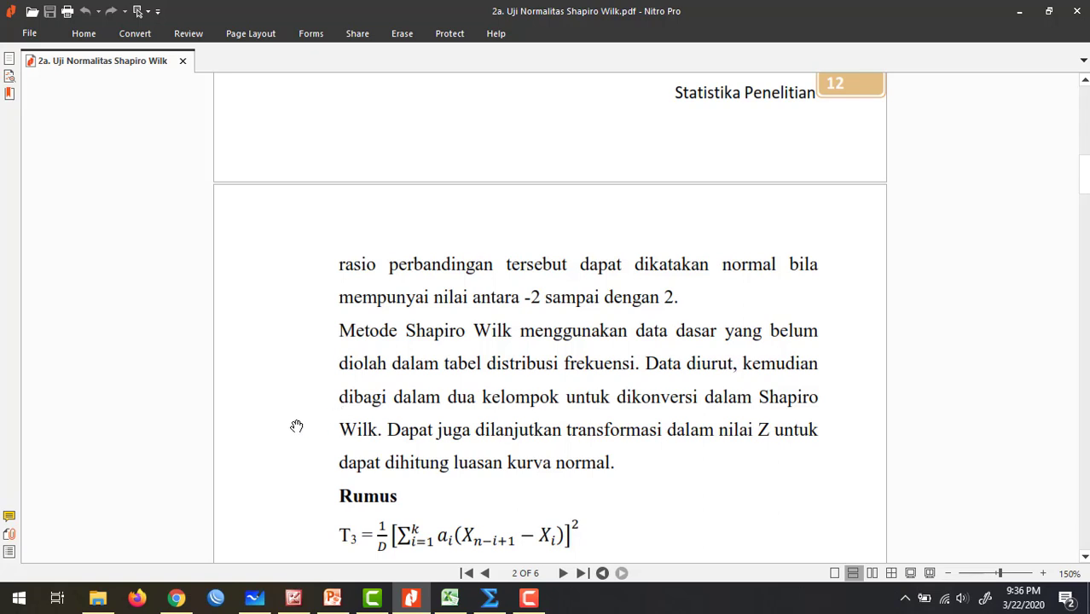
scroll(296, 426, "down", 1)
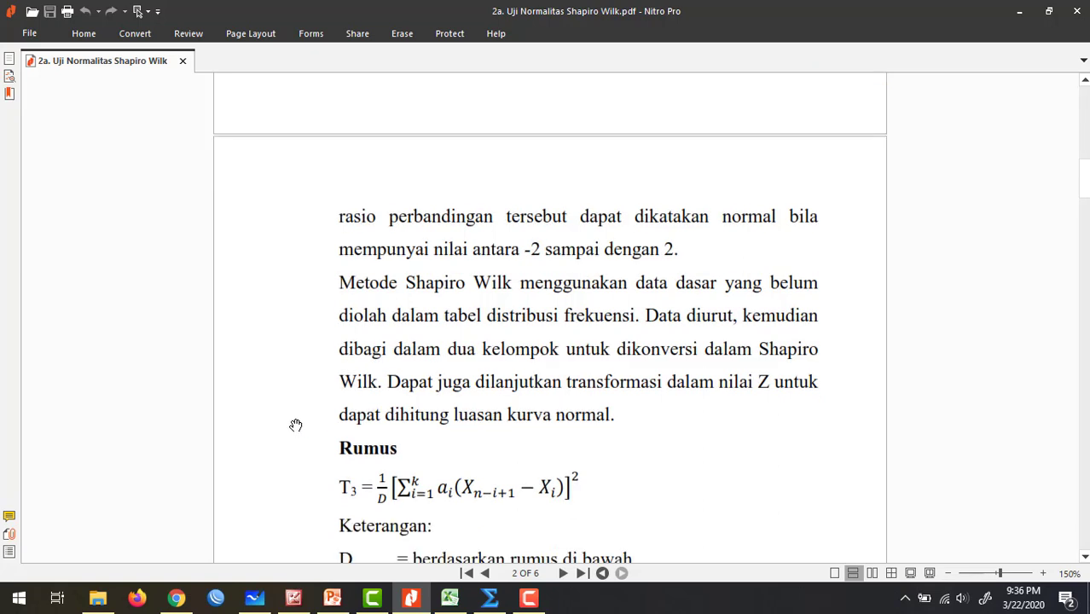
scroll(296, 424, "down", 1)
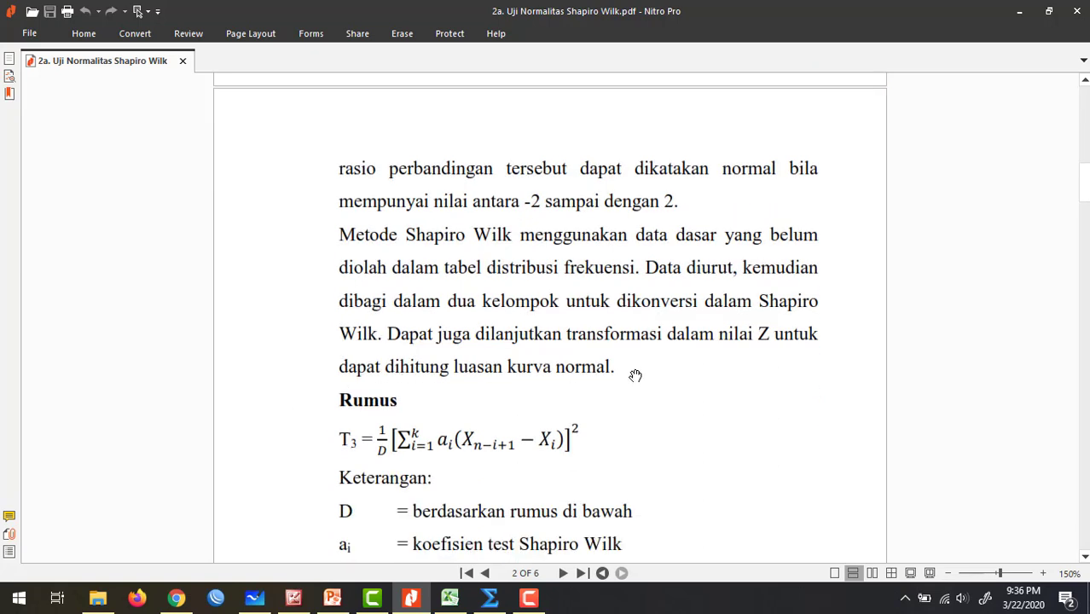
scroll(279, 447, "down", 2)
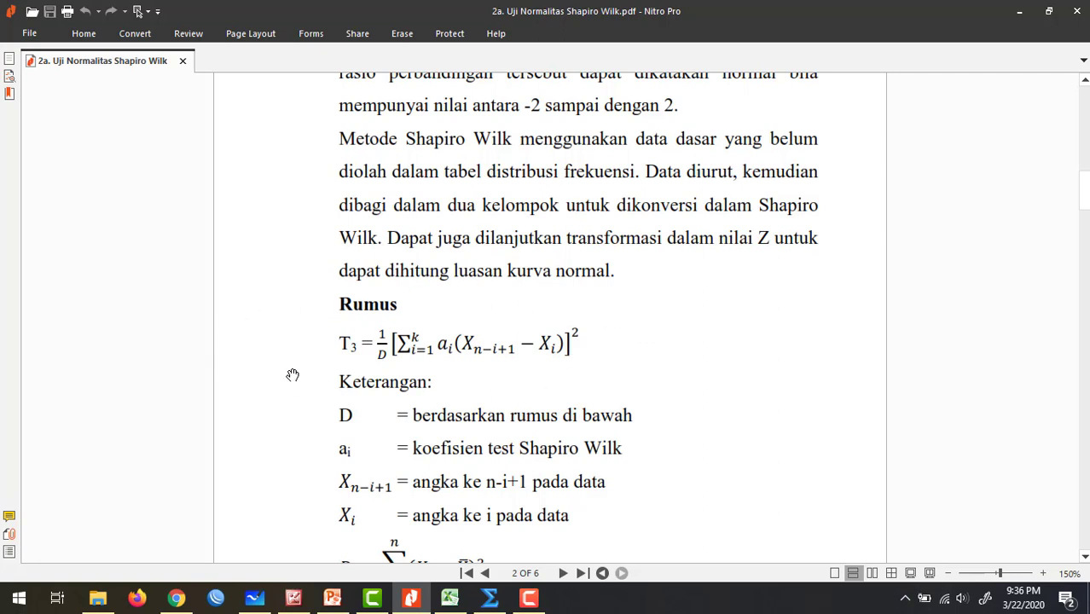
scroll(290, 376, "down", 3)
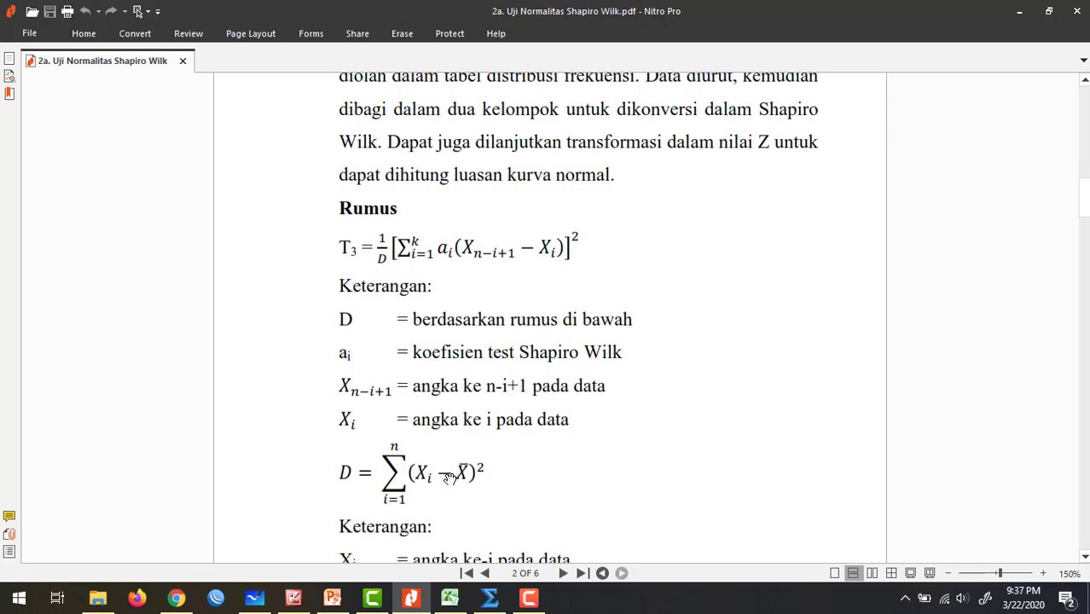
scroll(450, 478, "down", 5)
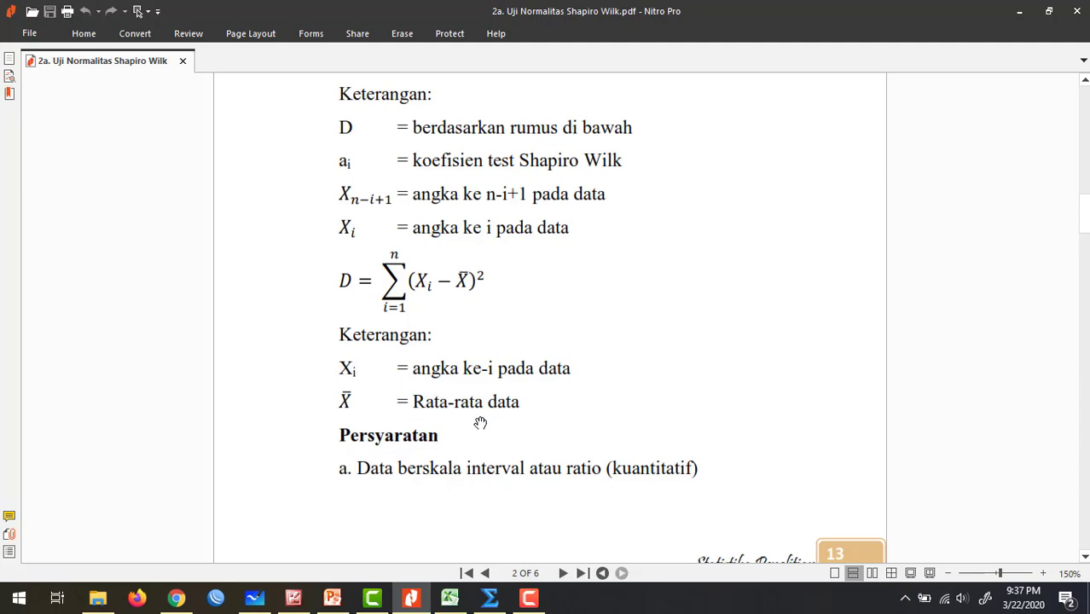
scroll(519, 432, "down", 8)
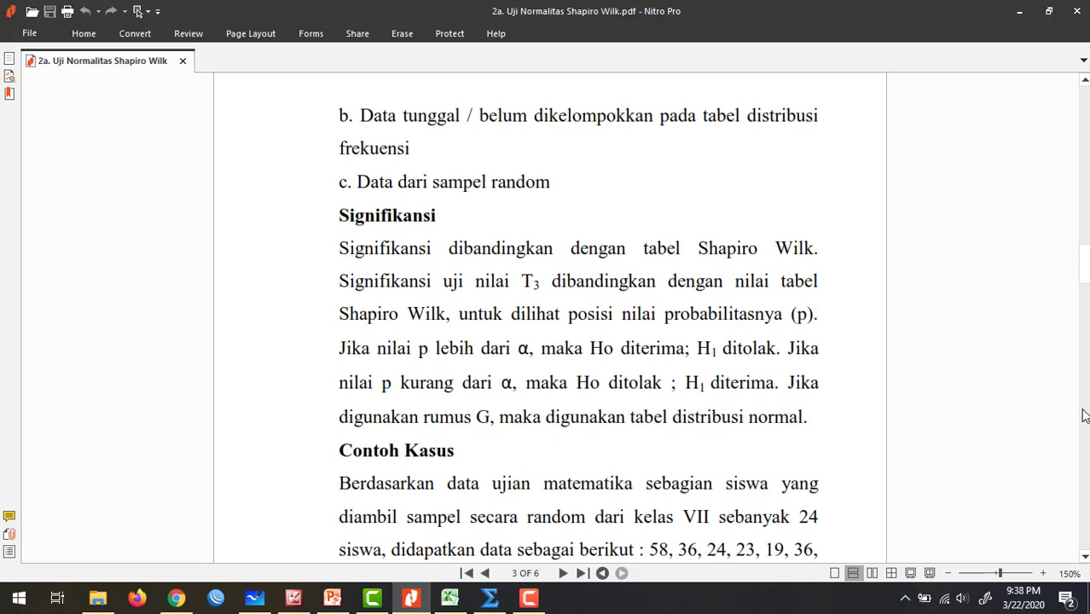
- Read the Contoh Kasus problem with its hypotheses and alpha, and examine the deviation table on the following page
scroll(1083, 415, "down", 5)
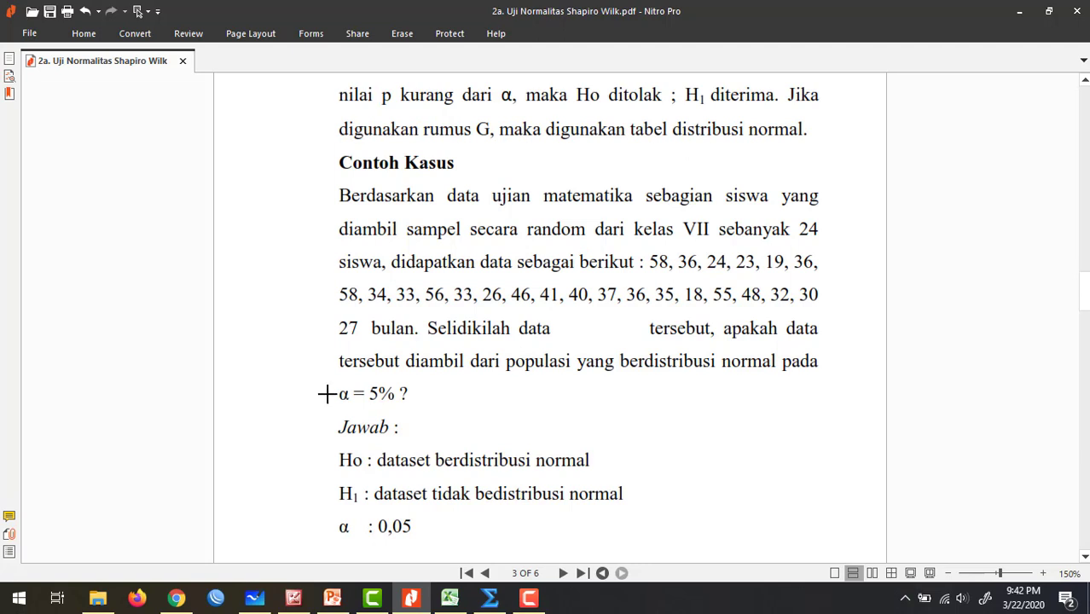
scroll(325, 397, "down", 1)
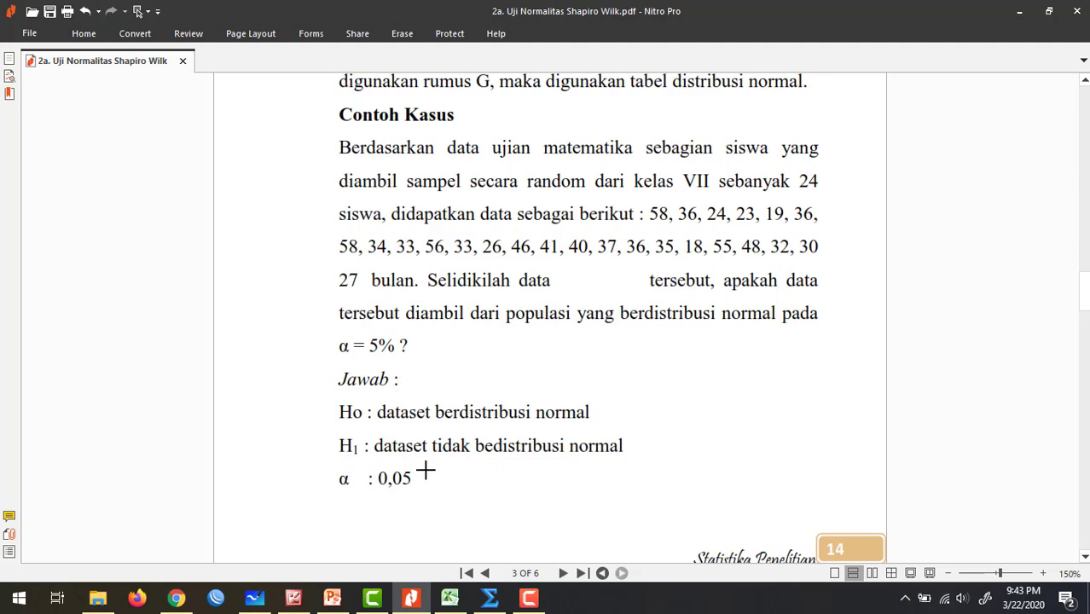
scroll(425, 471, "down", 5)
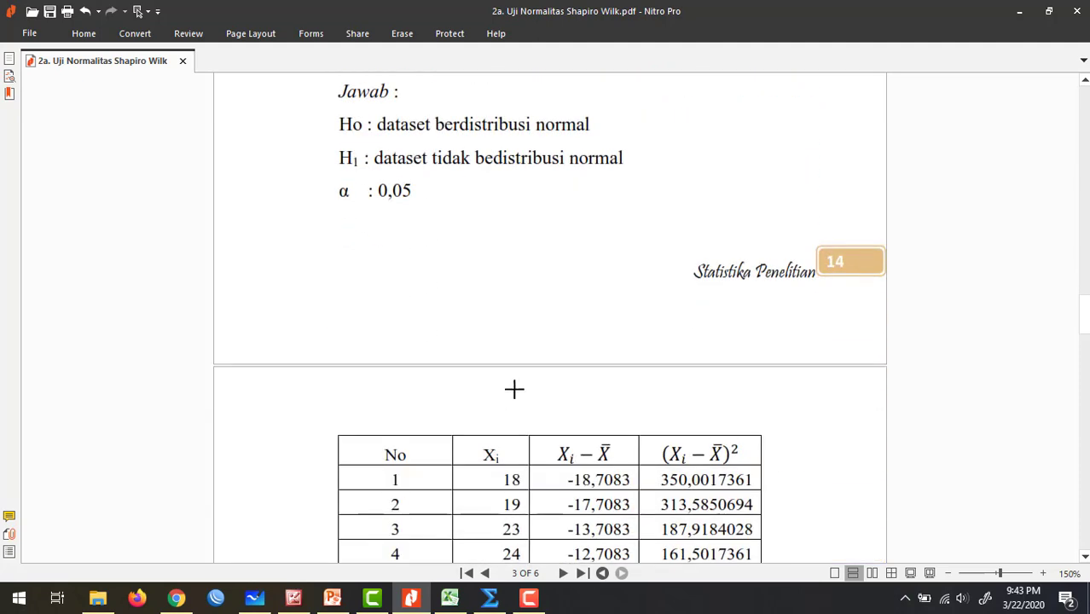
scroll(604, 435, "down", 2)
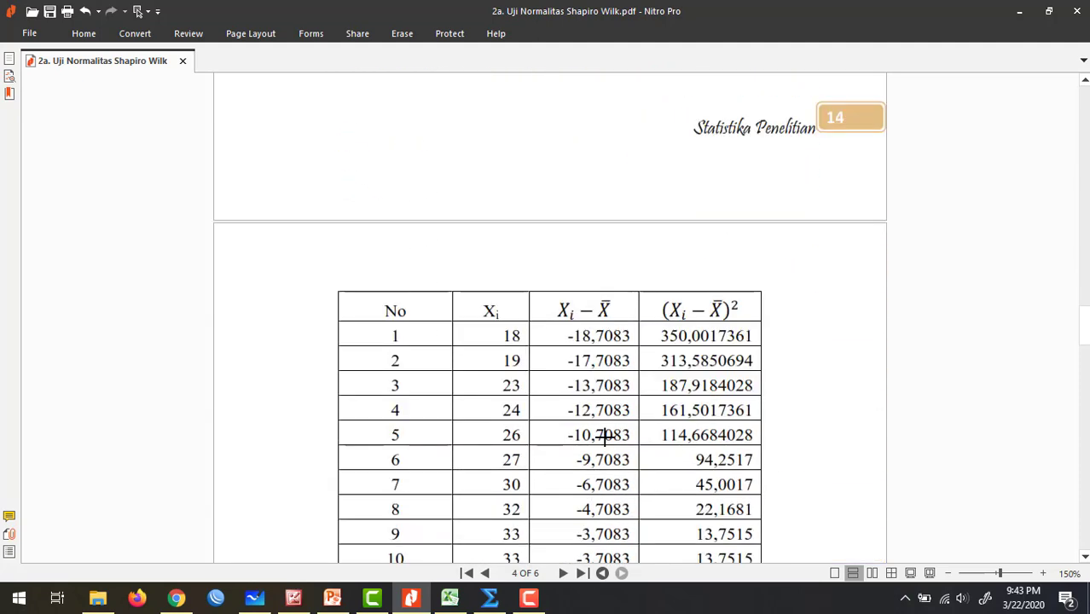
scroll(604, 435, "down", 3)
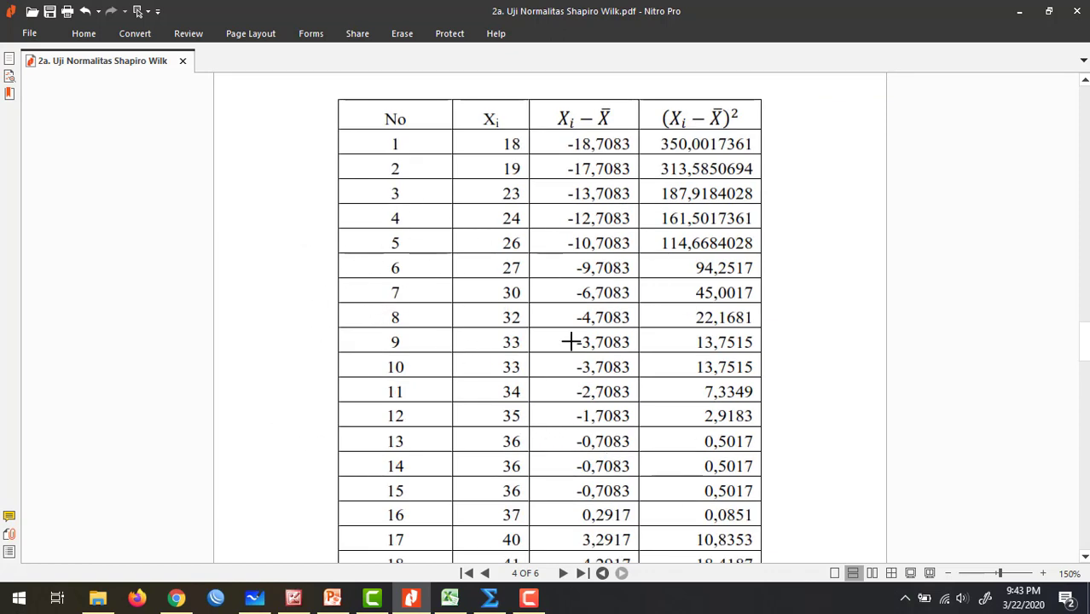
- Switch to the Latihan Shapiro Wilk.xlsx workbook in Excel and examine the T3 and D formulas above the example case
left_click(449, 600)
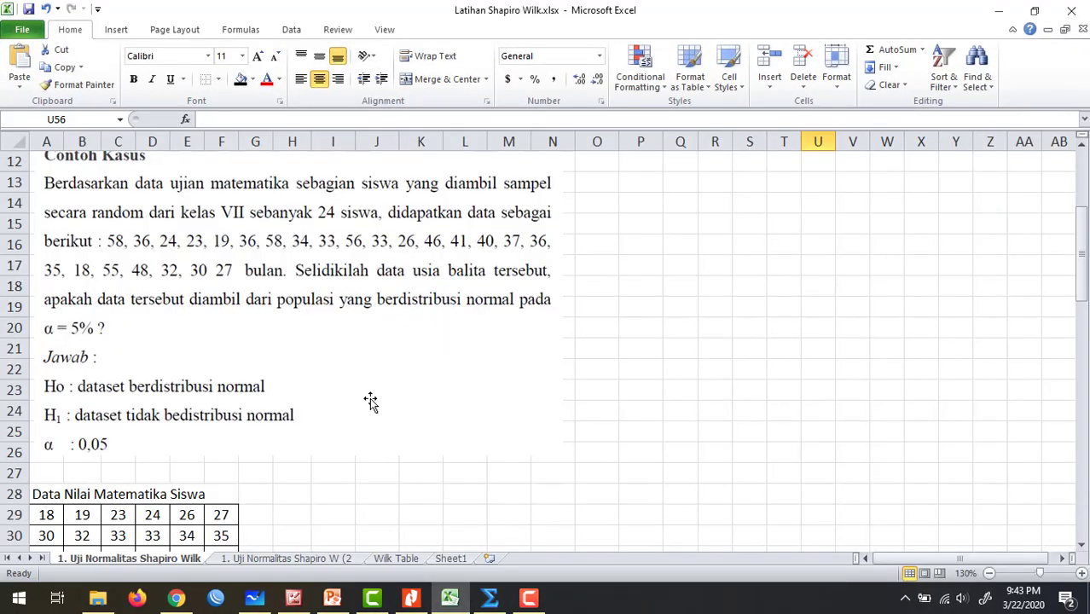
scroll(371, 404, "up", 4)
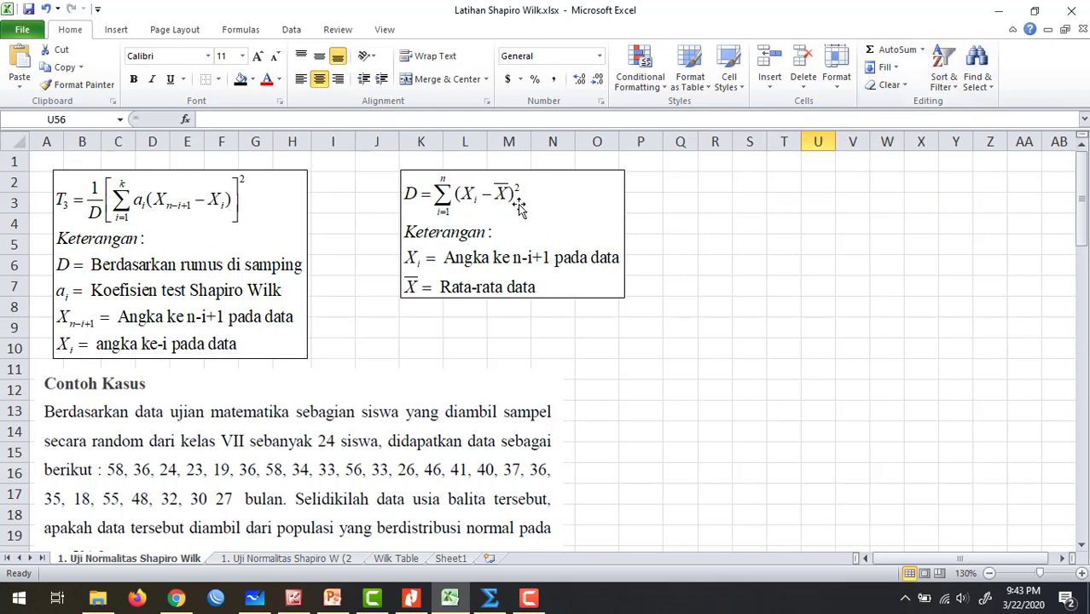
left_click(116, 29)
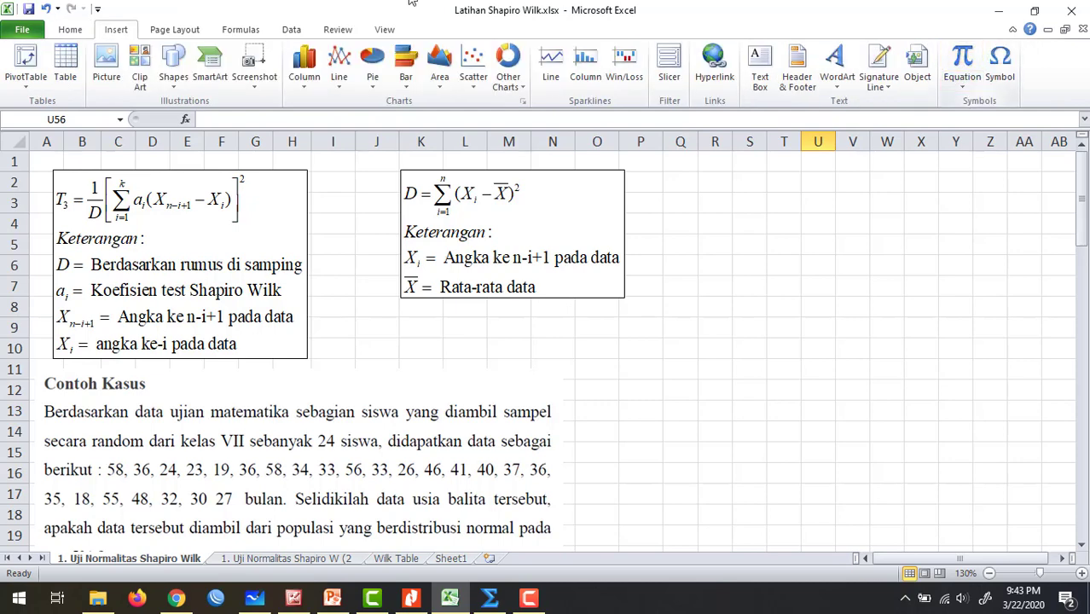
left_click(71, 29)
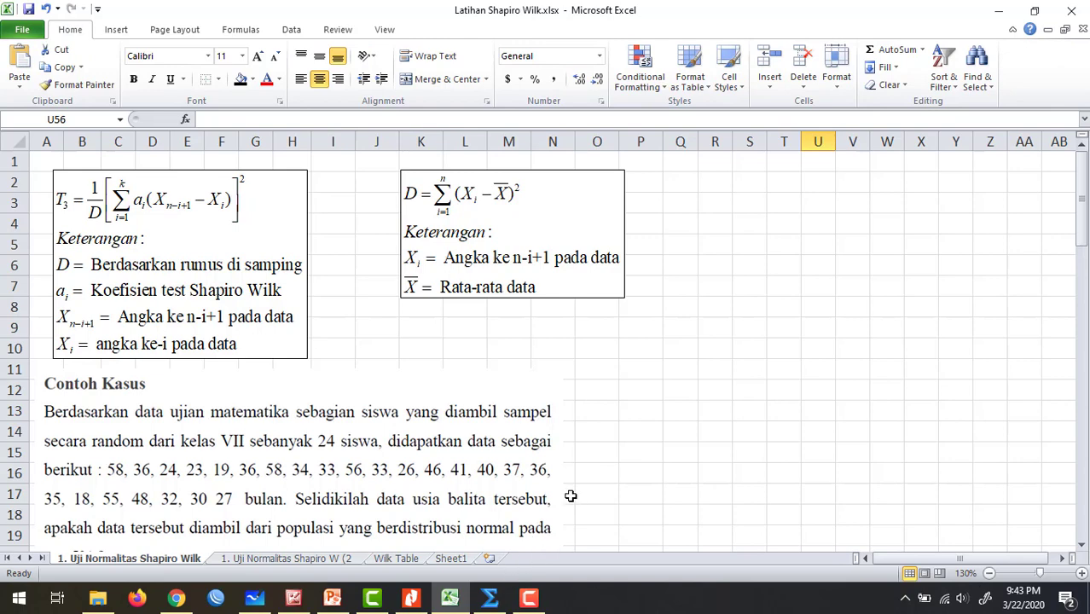
mouse_move(490, 602)
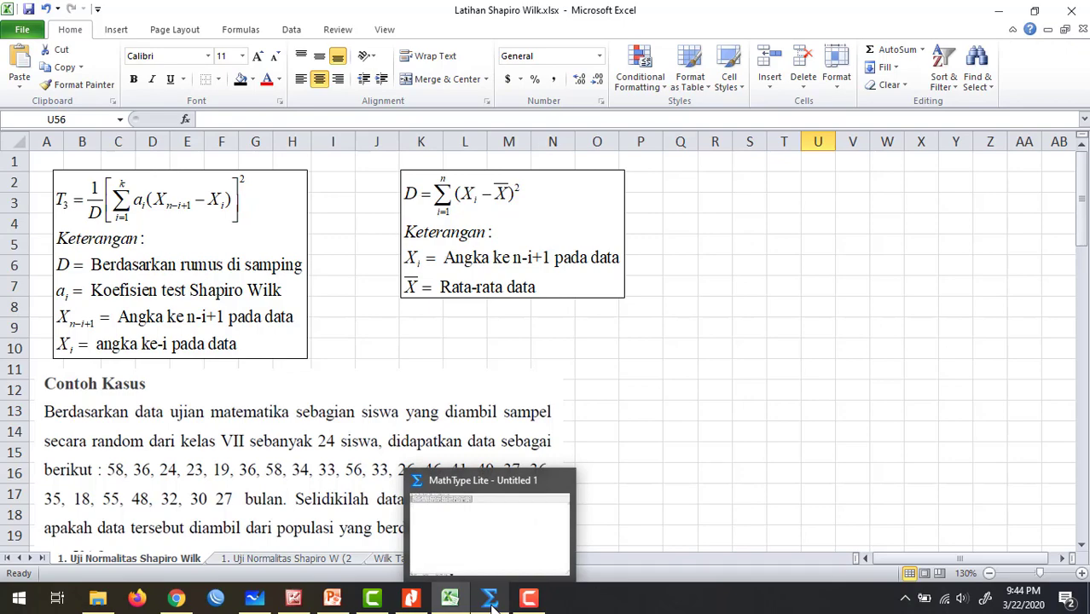
left_click(492, 603)
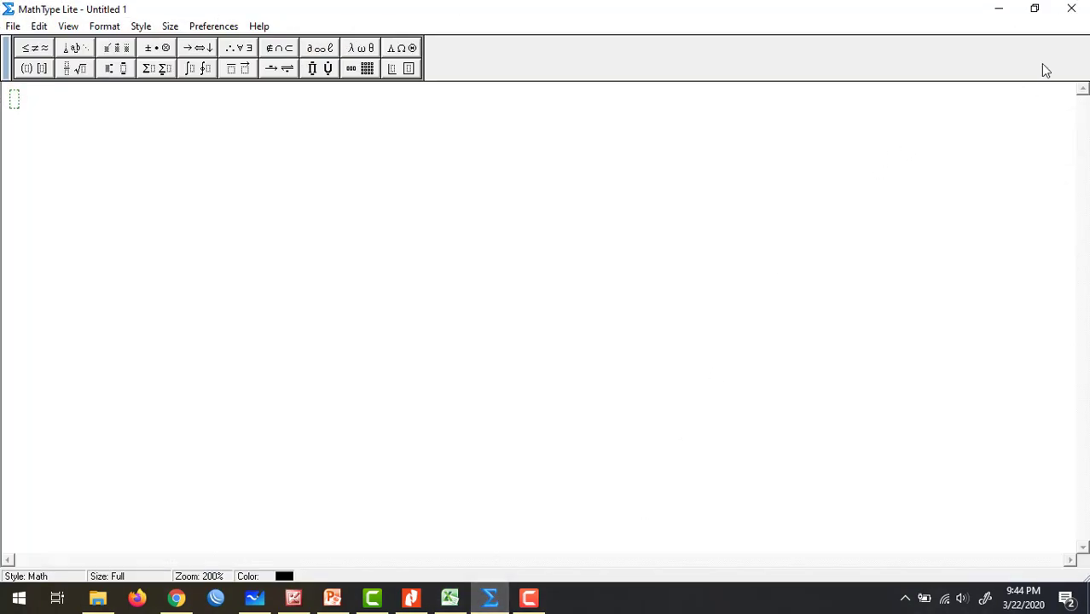
left_click(999, 10)
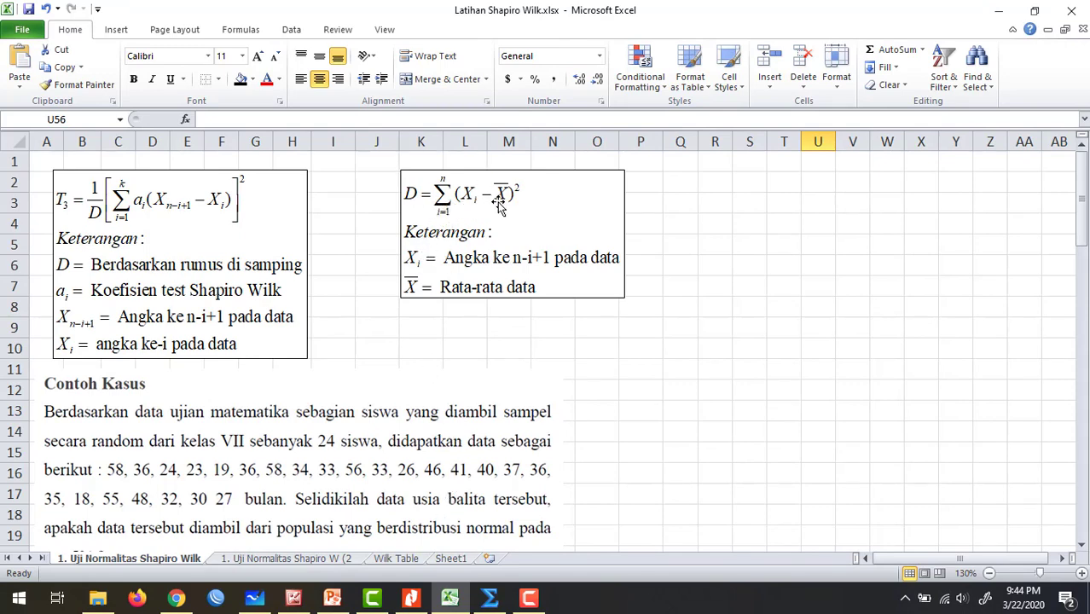
- Switch to MathType Lite and start the equation with "D =" followed by a summation with lower and upper limits
left_click(490, 597)
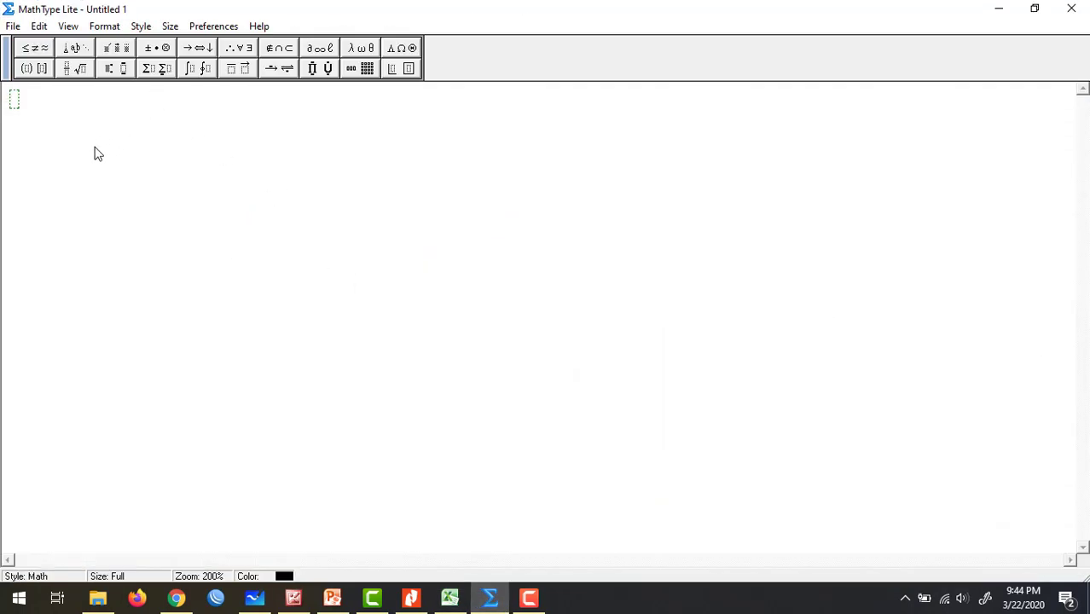
type("D =")
left_click(165, 70)
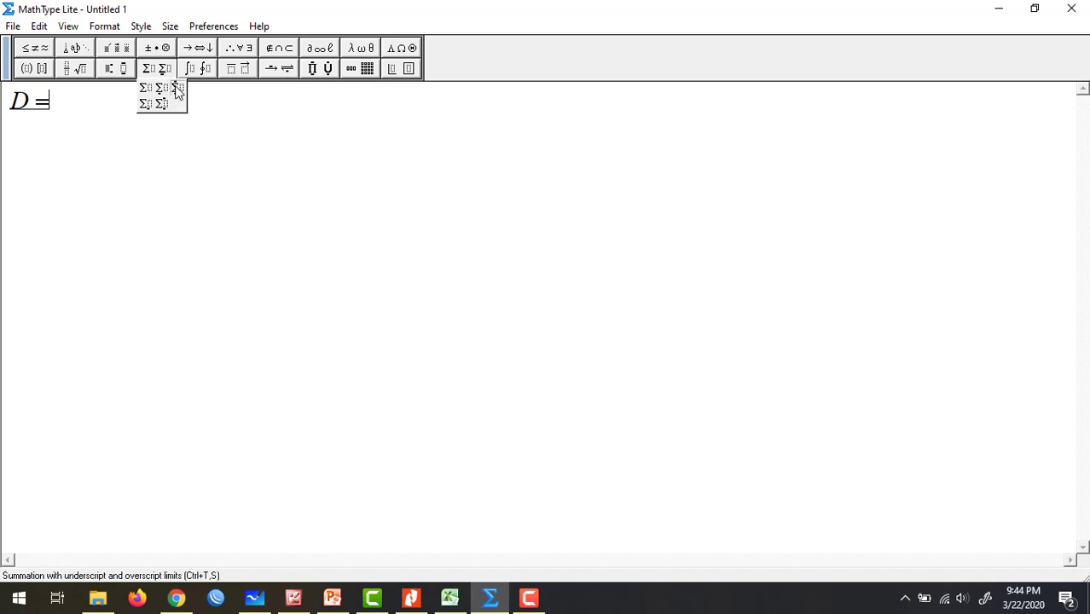
left_click(176, 89)
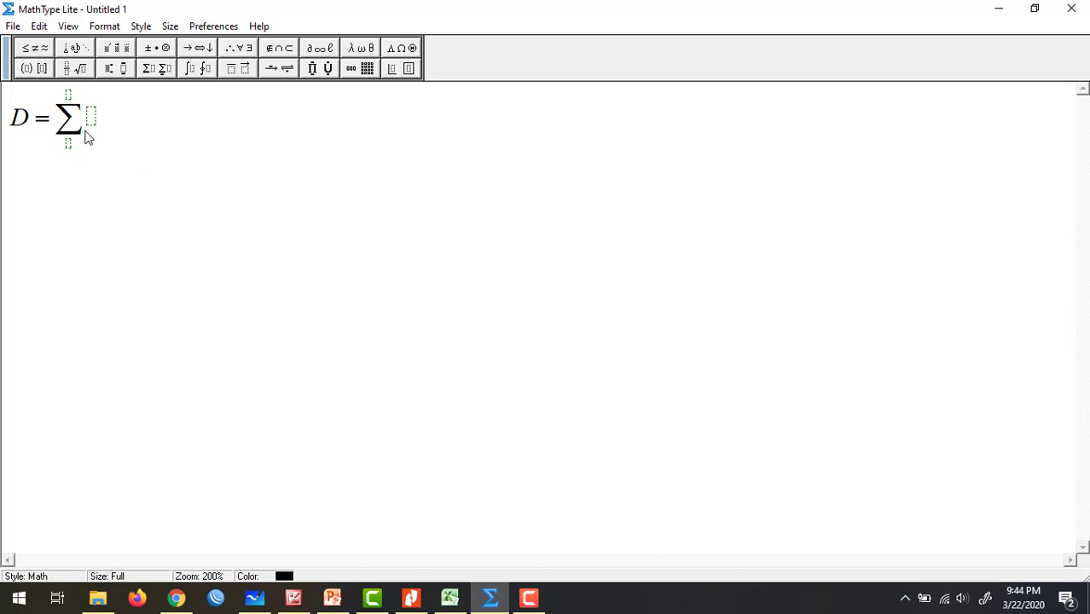
- Add parentheses after the summation and enter X with subscript i inside them
left_click(29, 68)
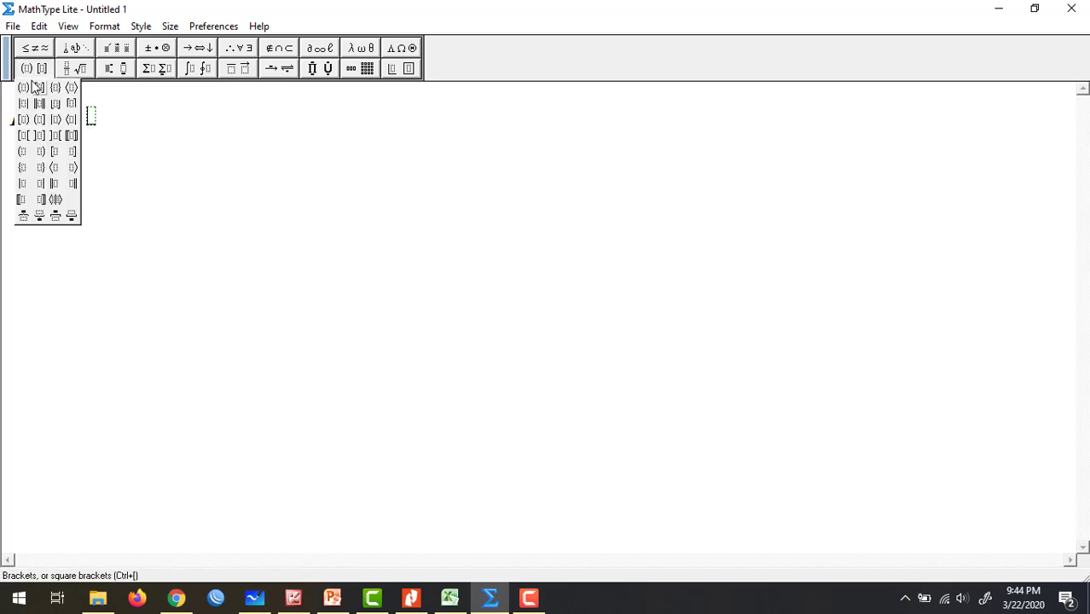
left_click(30, 90)
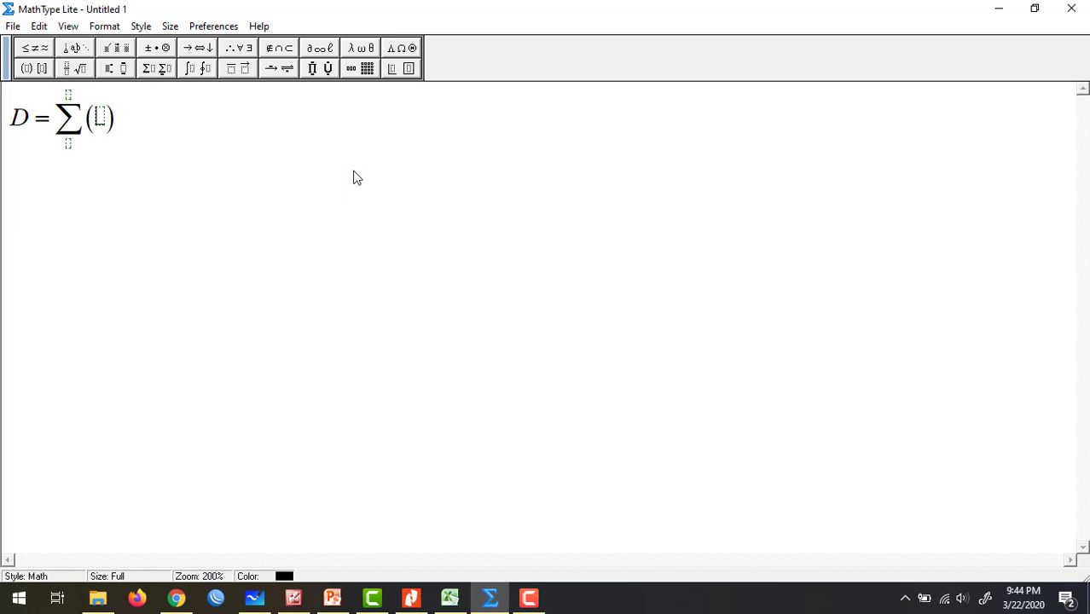
type("X")
left_click(115, 68)
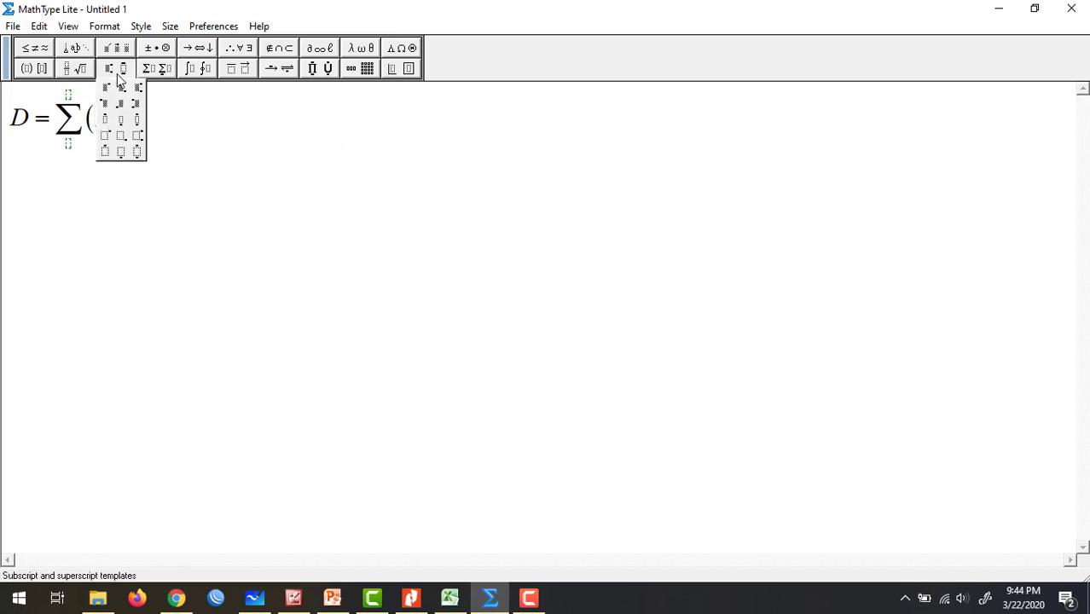
left_click(120, 86)
type("i")
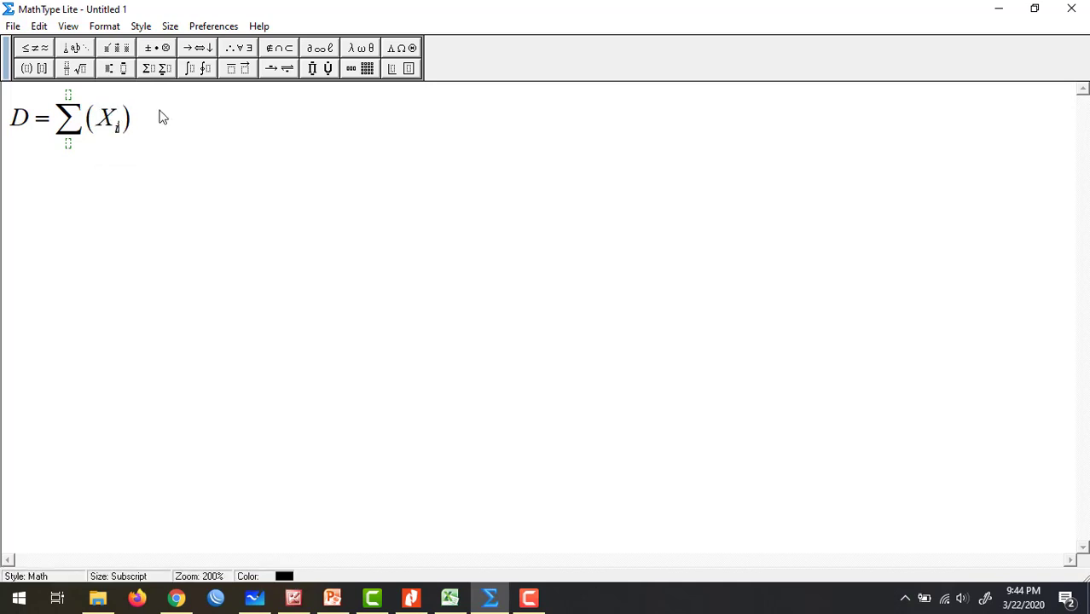
- Complete the parentheses with minus X-bar, square the bracket, and set the summation limits to i=1 and n
key("Tab")
type("-")
type("X")
key("BackSpace")
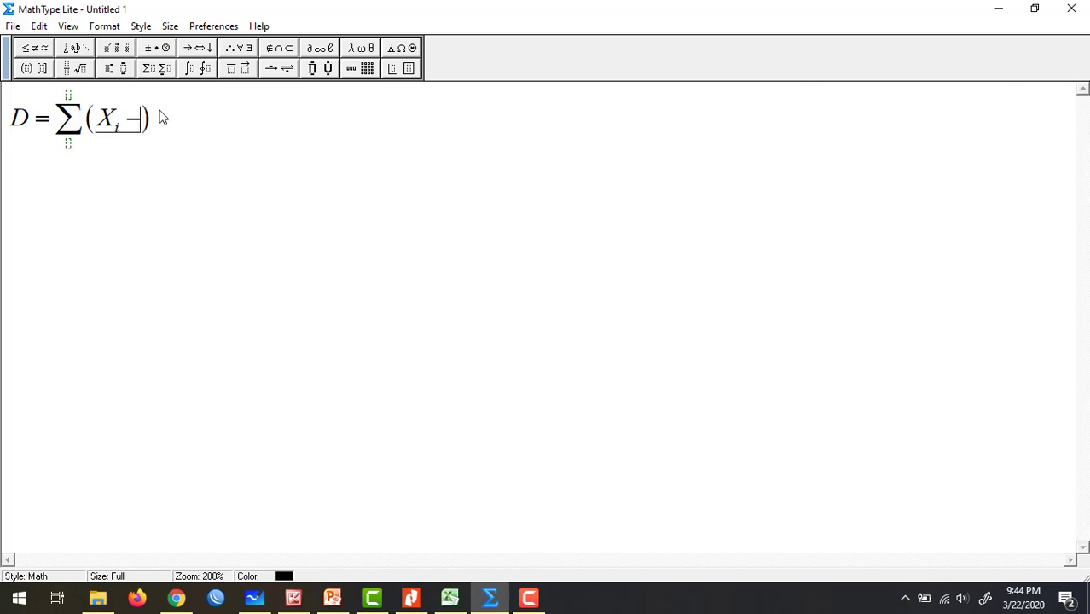
left_click(235, 72)
left_click(228, 105)
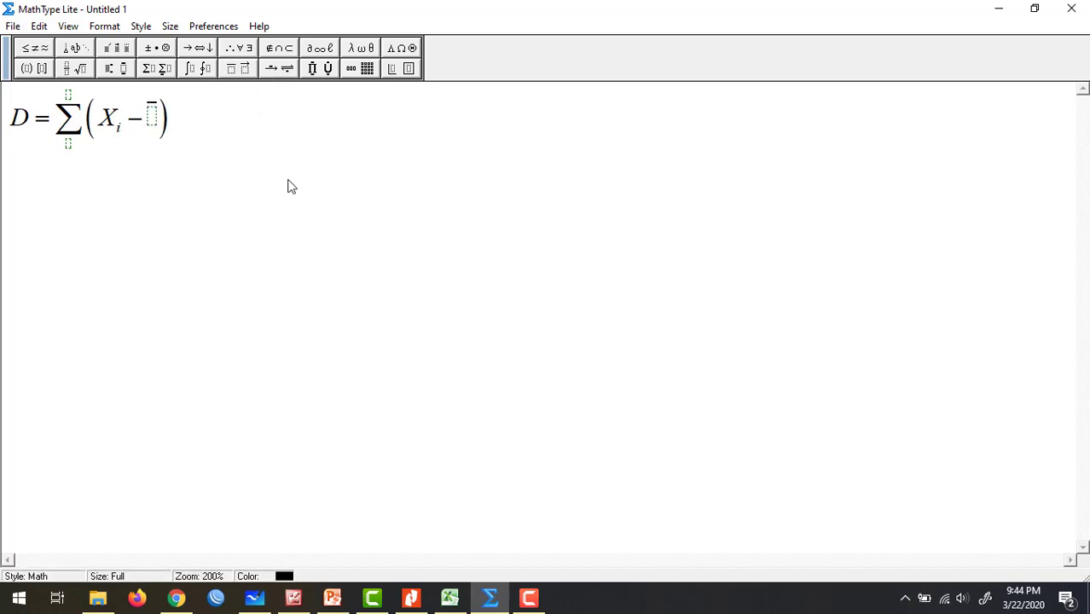
type("X̄")
left_click(116, 68)
left_click(106, 89)
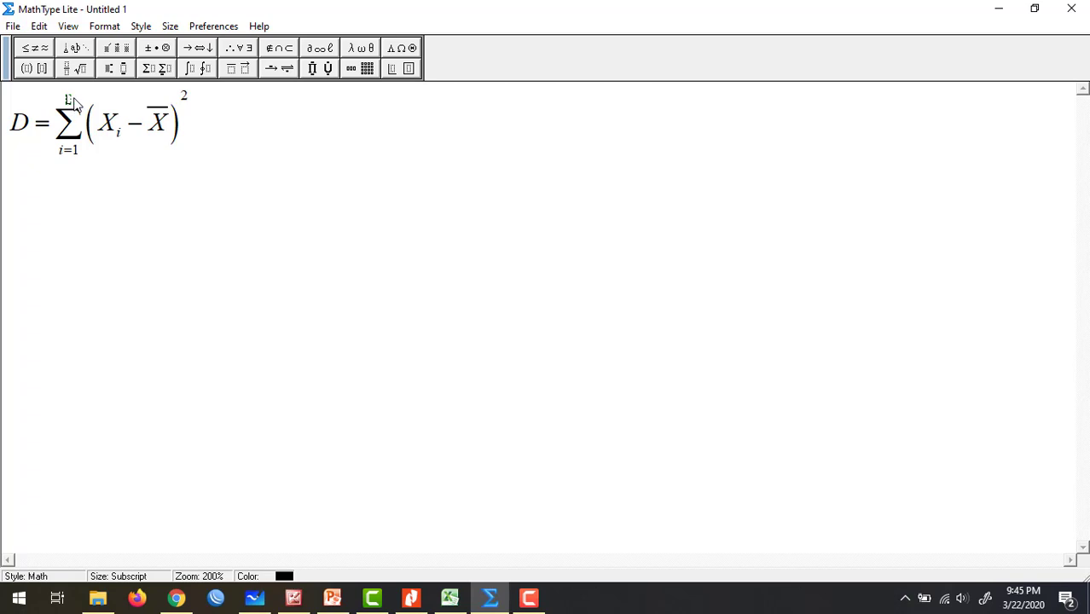
- Check the equation against the workbook's D formula, then copy the whole equation from MathType into the Excel sheet
left_click(450, 599)
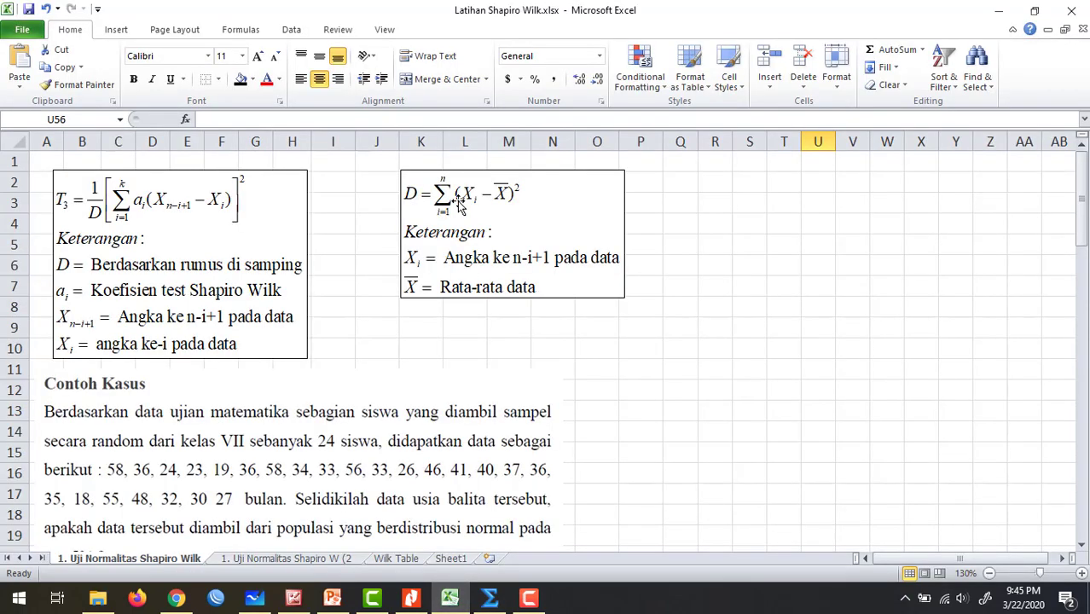
left_click(490, 599)
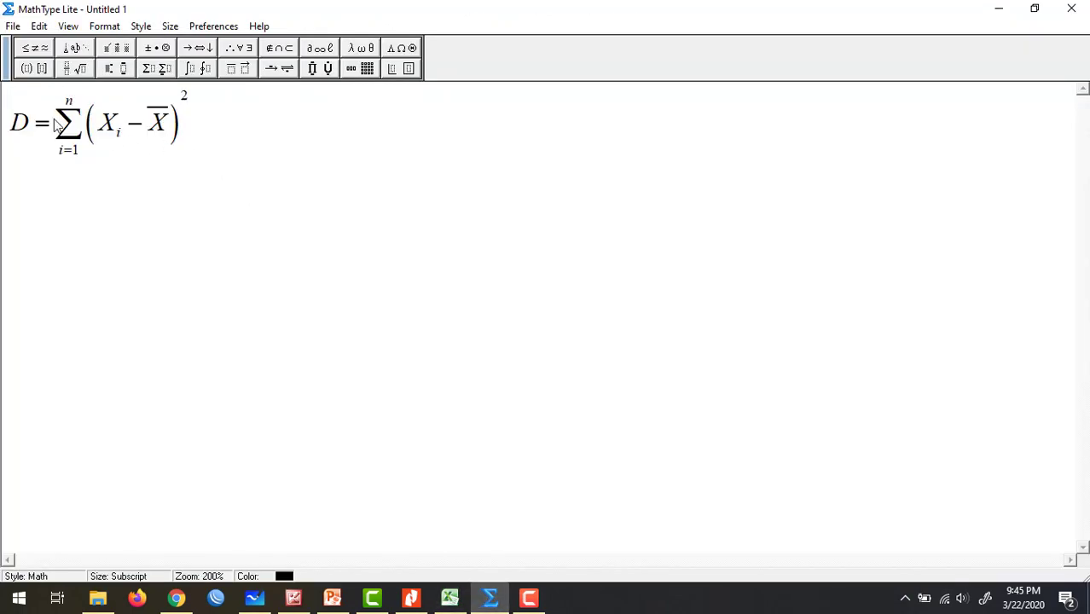
left_click_drag(17, 122, 201, 122)
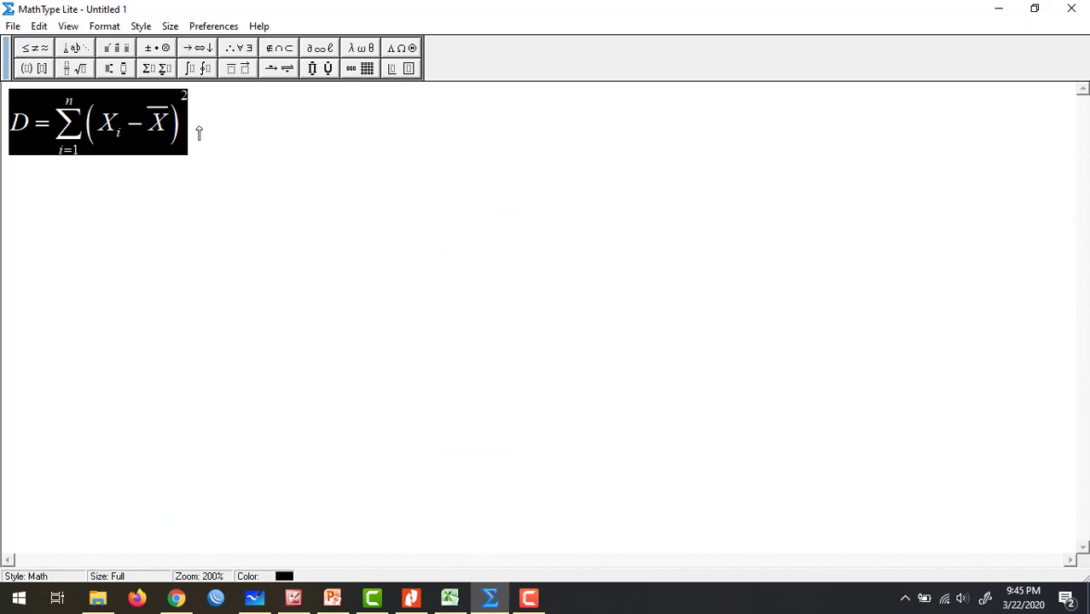
left_click(450, 600)
key("ctrl+v")
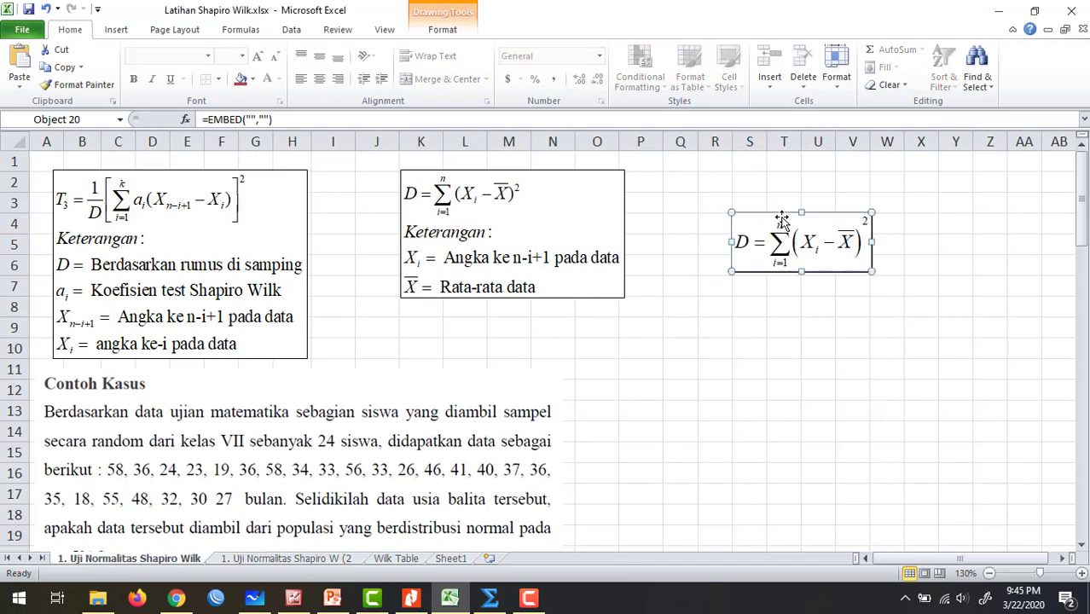
- Enlarge the pasted D equation and place it over columns Q to V, around rows 8 to 12
left_click_drag(806, 254, 733, 379)
mouse_move(739, 356)
left_mouse_down()
mouse_move(786, 265)
mouse_move(745, 337)
left_mouse_up()
left_click_drag(803, 367, 764, 348)
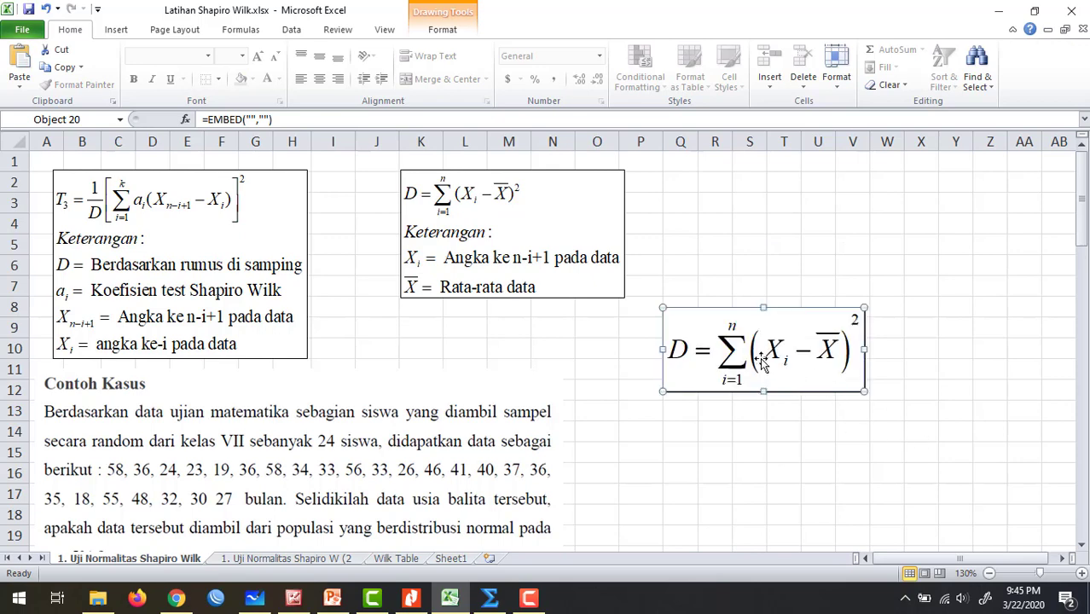
left_click(906, 367)
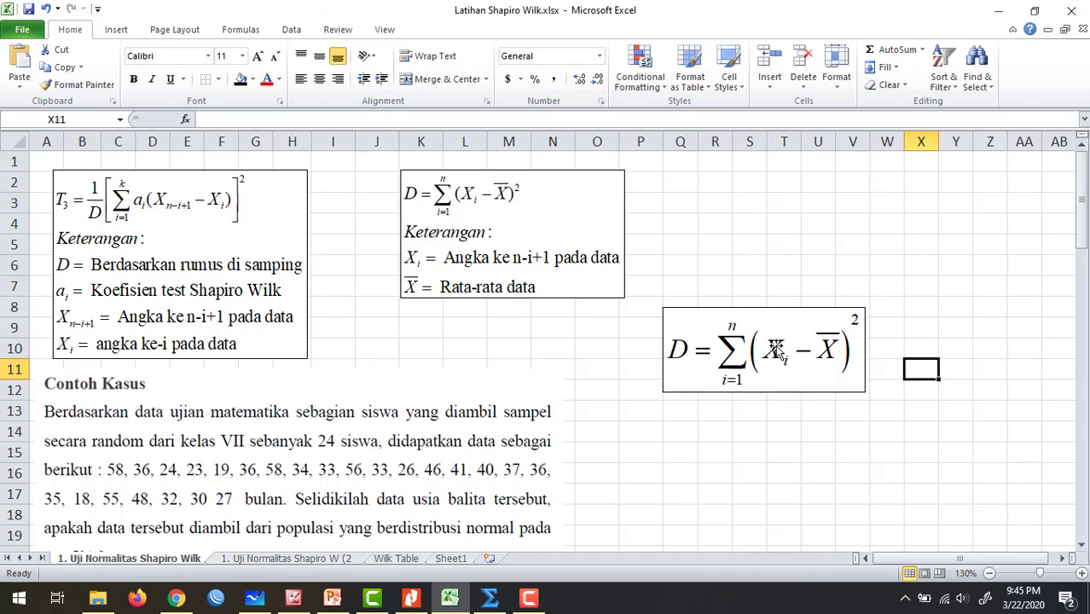
- Format the pasted D equation object with No Line for its border and No Fill for its background
right_click(749, 341)
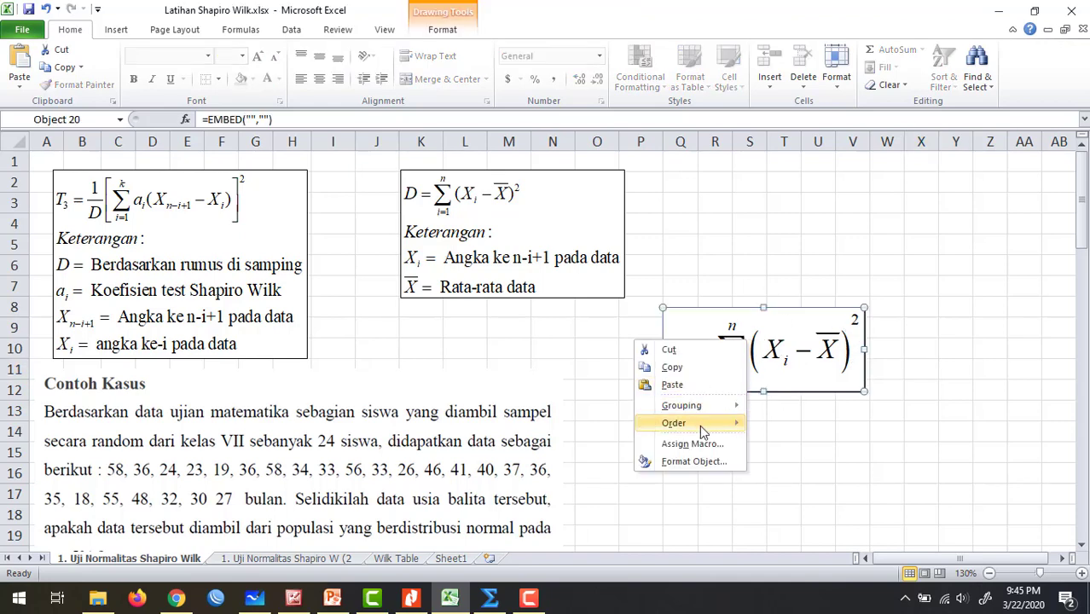
left_click(693, 462)
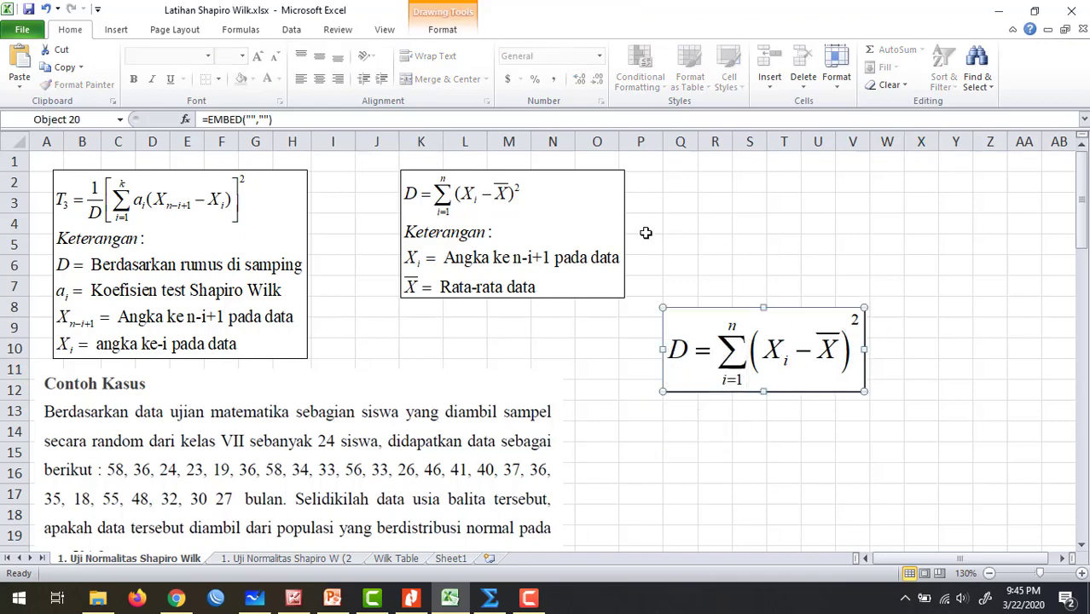
left_click(275, 264)
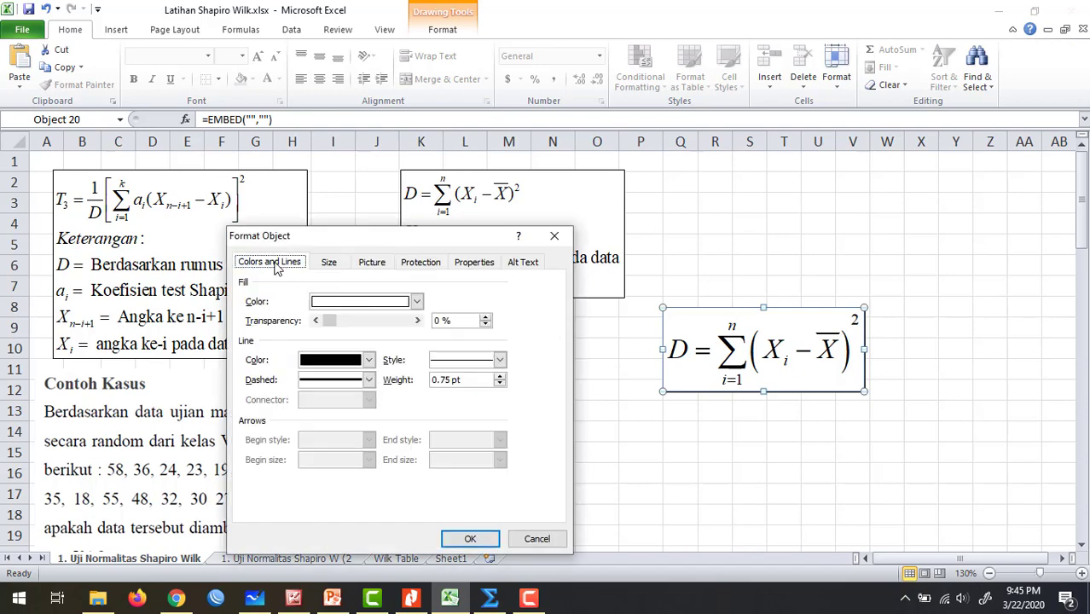
left_click(368, 359)
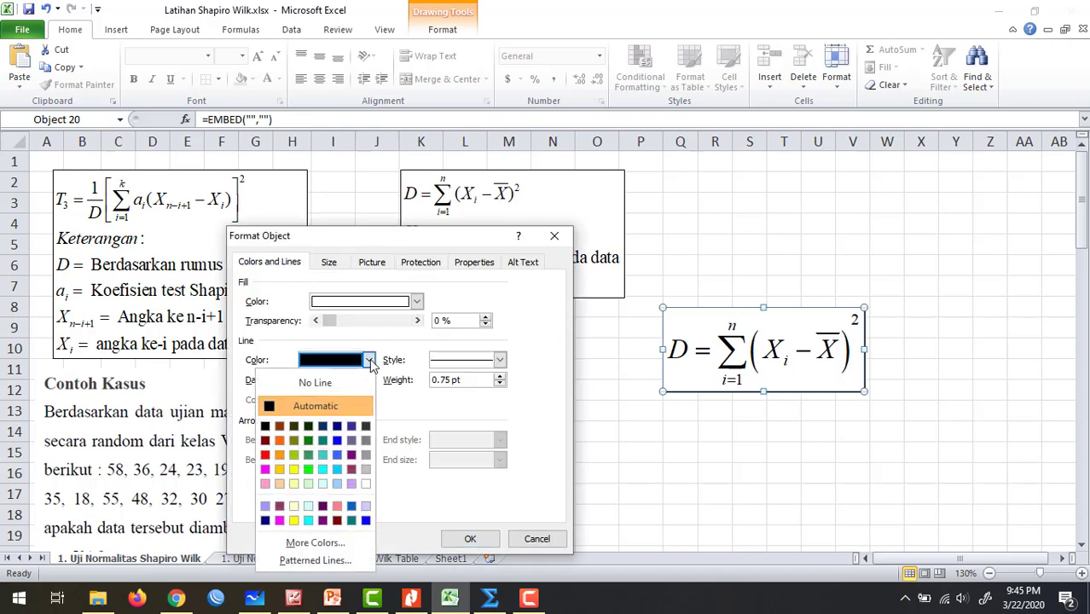
left_click(348, 385)
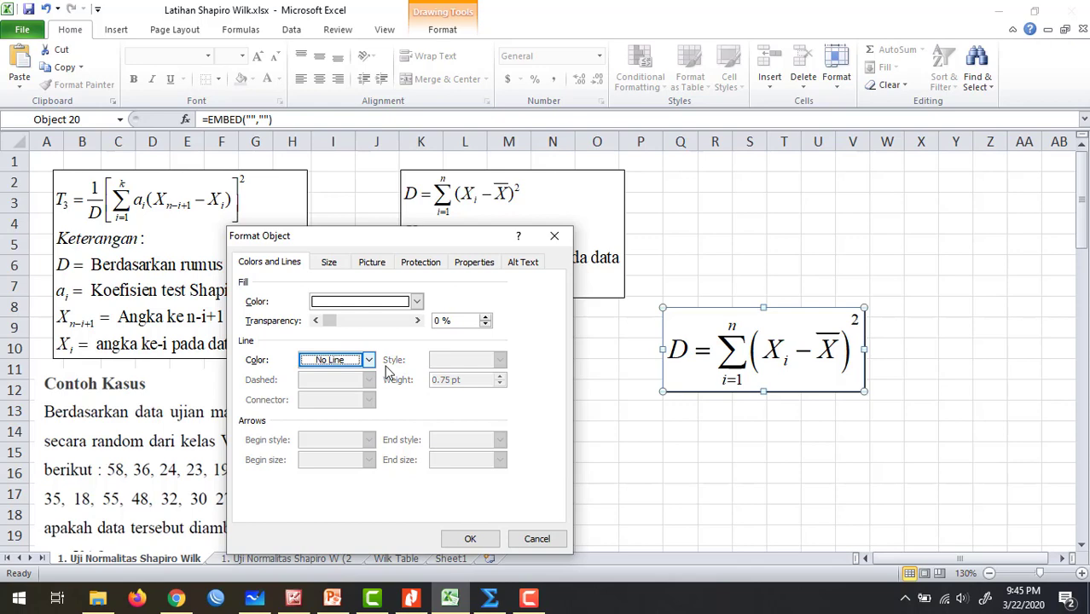
left_click(417, 302)
left_click(401, 323)
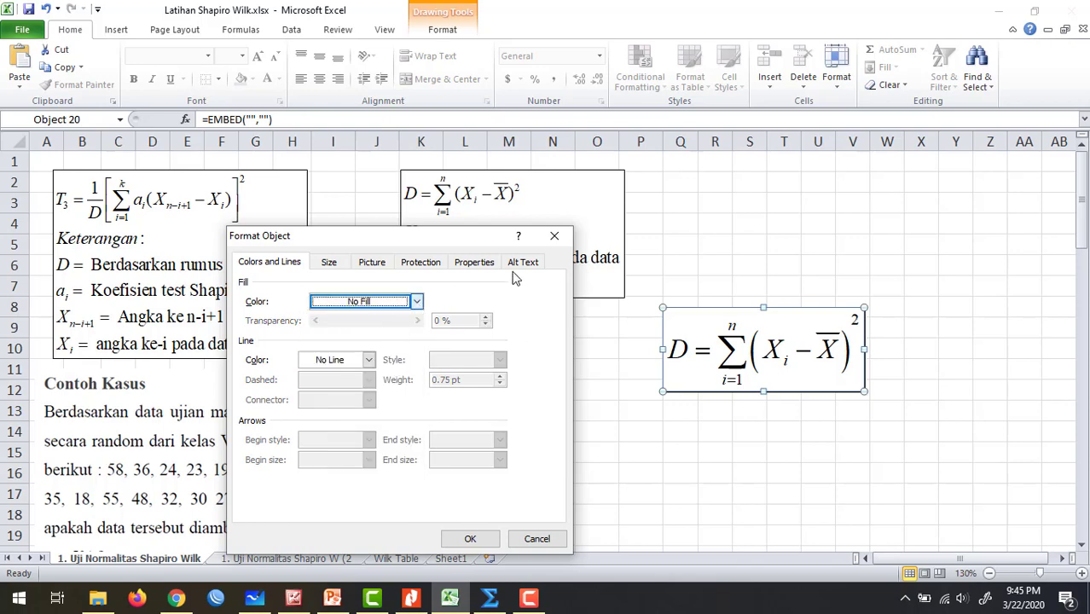
left_click(470, 538)
left_click(778, 411)
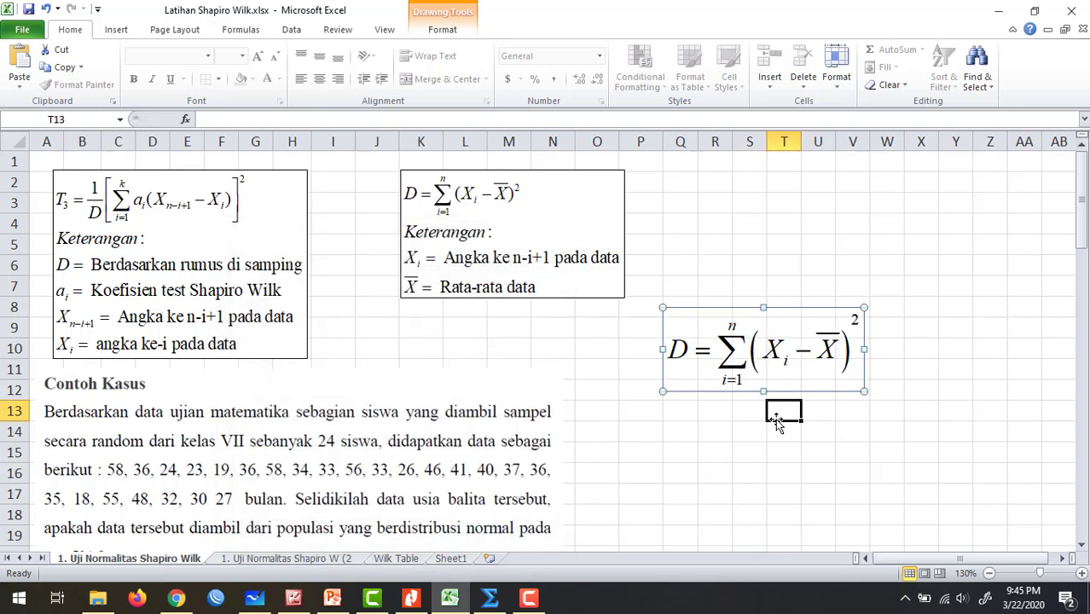
- Move the D equation up beside the boxed D formula, around rows 1 to 5, and revisit its source in MathType
mouse_move(766, 360)
left_mouse_down()
mouse_move(560, 291)
mouse_move(750, 297)
mouse_move(767, 188)
mouse_move(775, 258)
left_mouse_up()
mouse_move(866, 296)
left_mouse_down()
mouse_move(969, 365)
mouse_move(928, 319)
mouse_move(849, 299)
mouse_move(866, 296)
left_mouse_up()
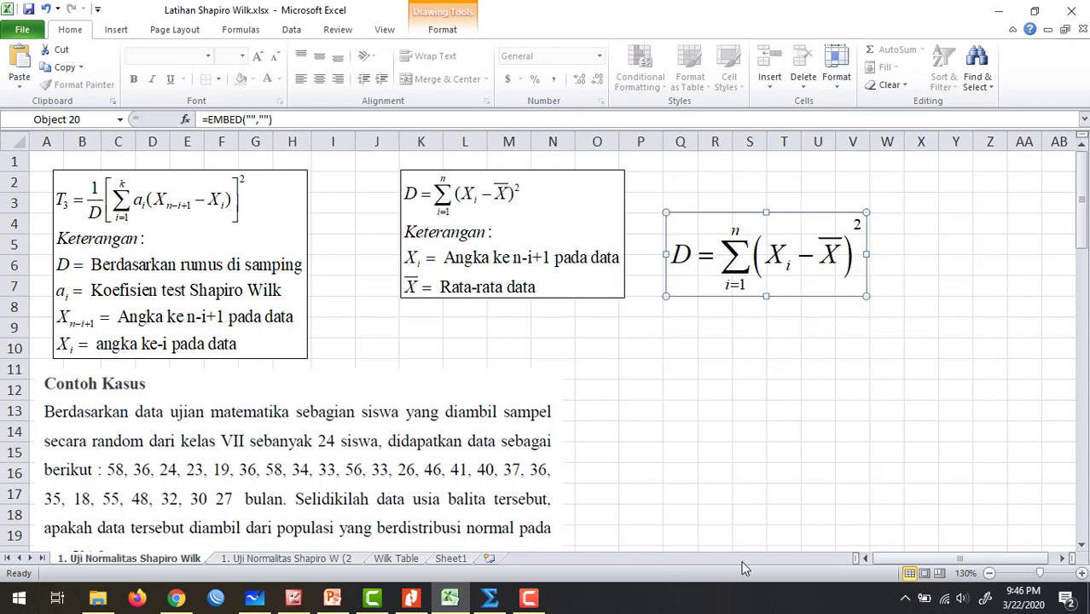
left_click(490, 599)
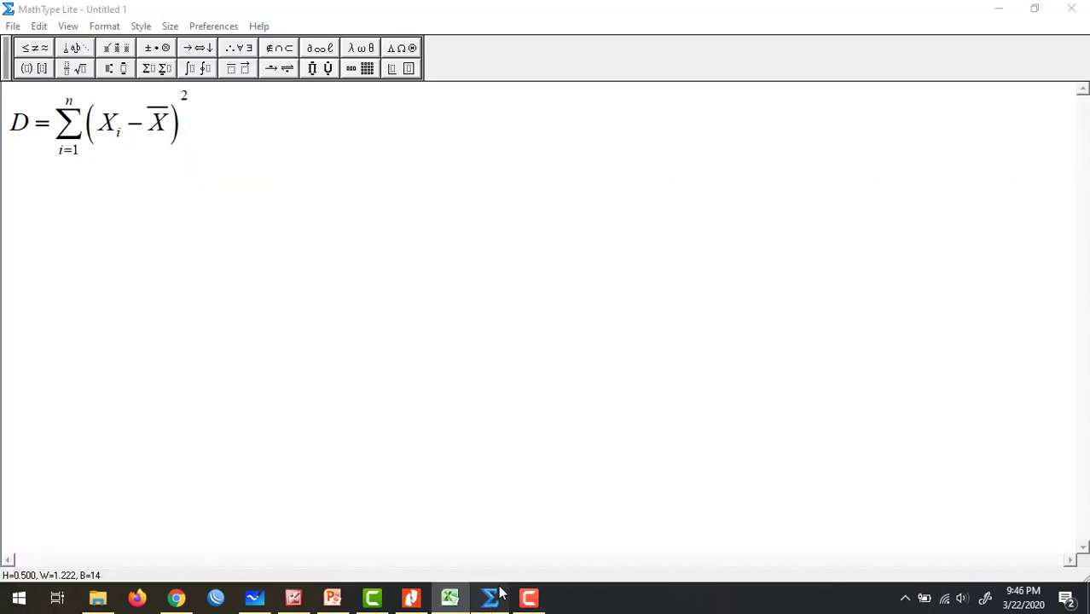
key("ctrl+a")
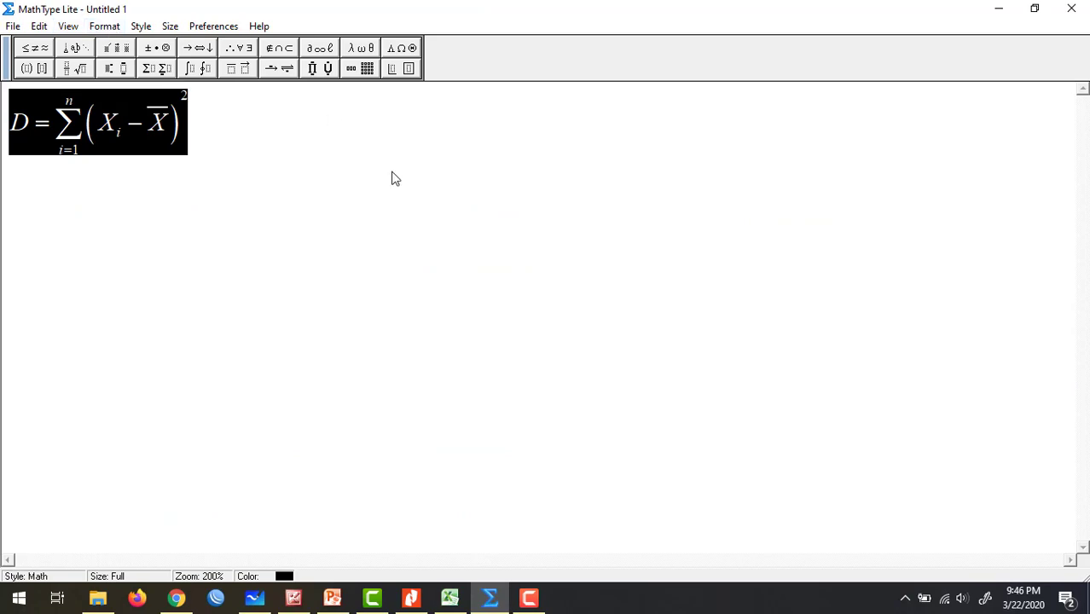
left_click(998, 9)
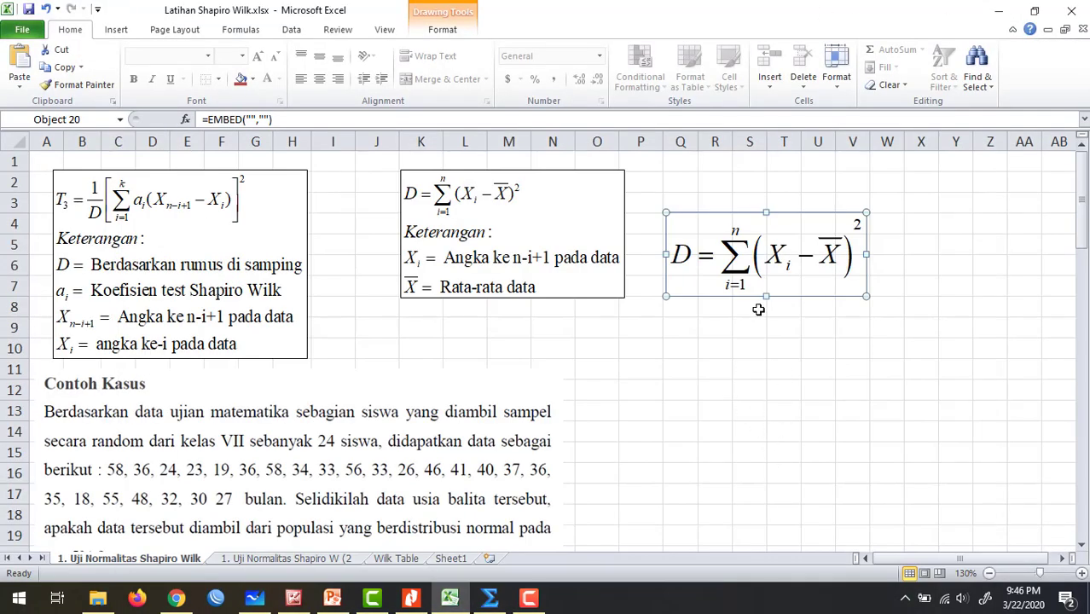
left_click_drag(768, 276, 822, 222)
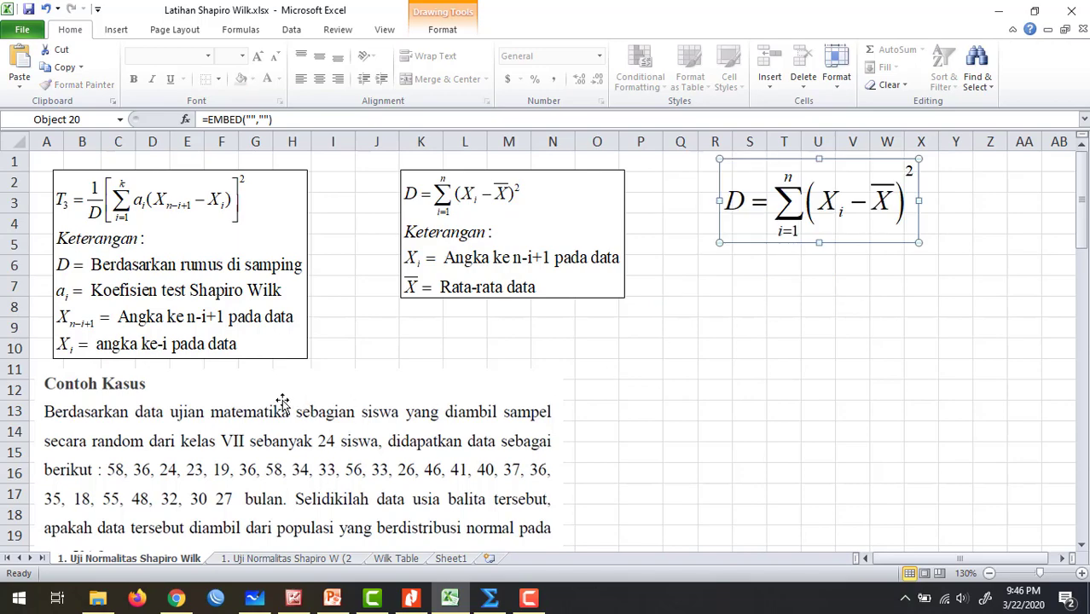
- Examine the Data Nilai Matematika Siswa values in A29:F32 and the empty Mencari Nilai D and Mencari T3 tables
scroll(284, 407, "down", 2)
scroll(284, 407, "up", 2)
scroll(278, 413, "down", 2)
scroll(277, 413, "down", 5)
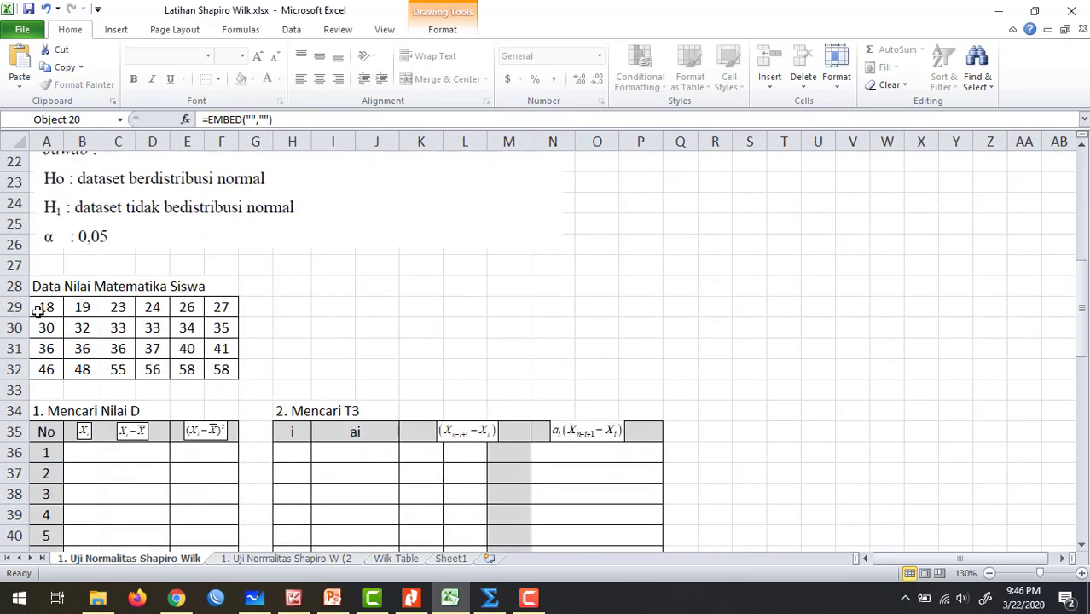
left_click_drag(38, 312, 214, 371)
scroll(262, 358, "down", 1)
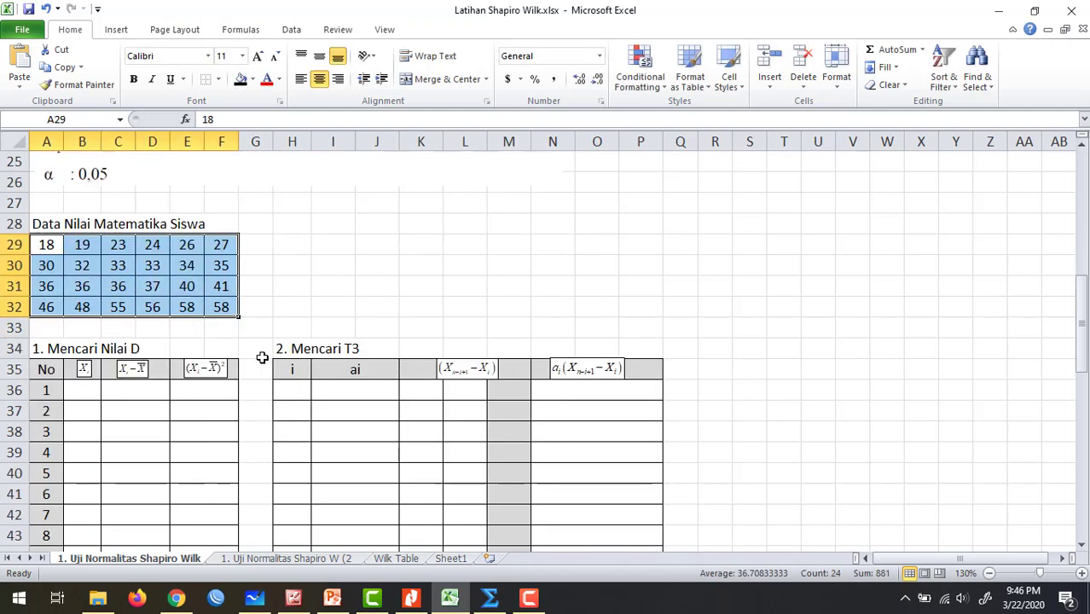
scroll(261, 359, "down", 1)
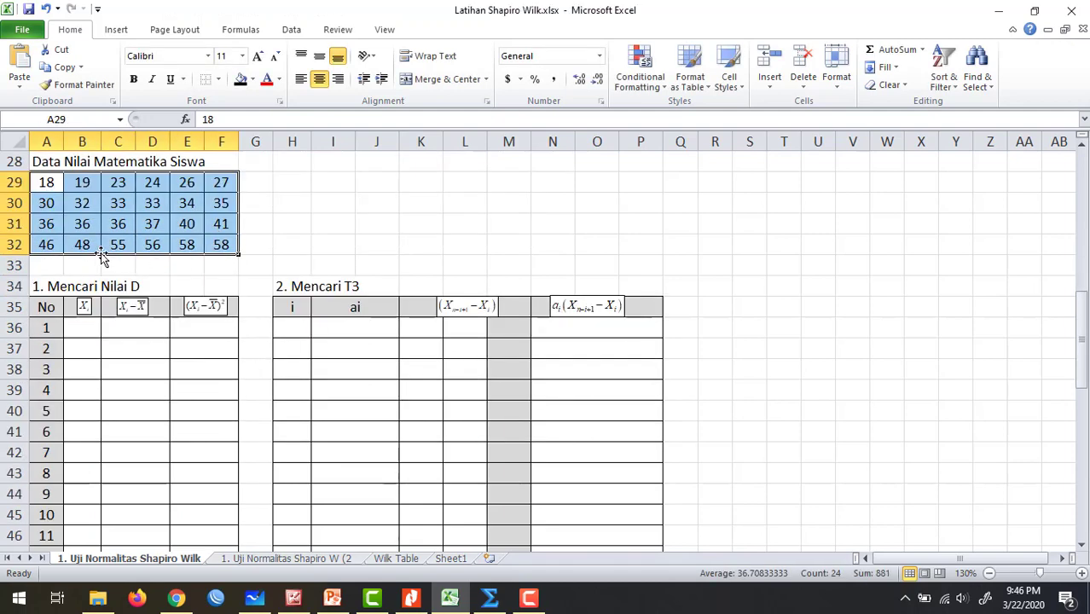
left_click(296, 232)
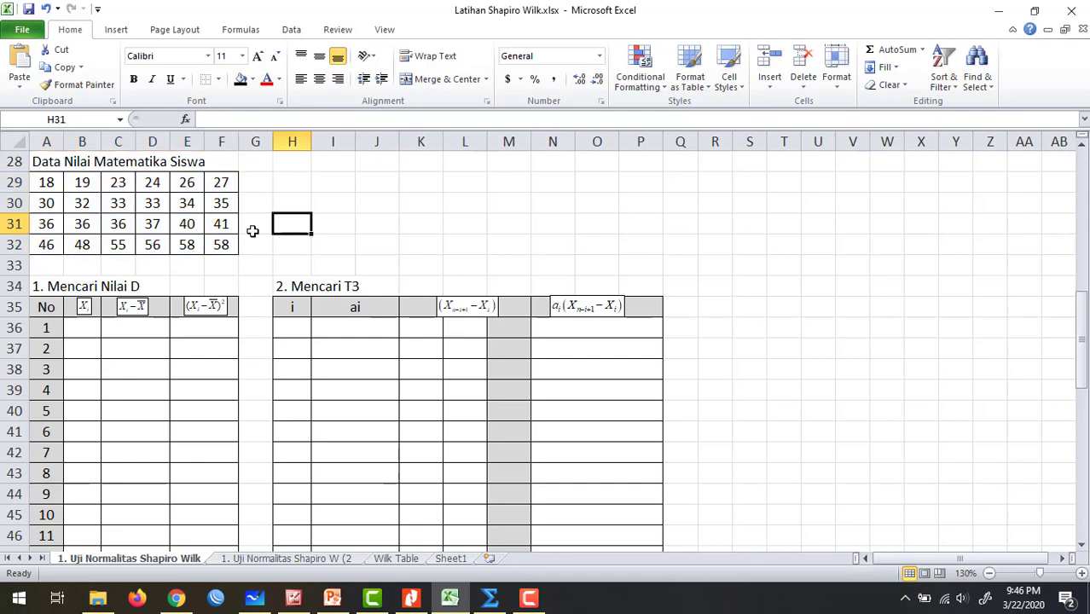
left_click(51, 285)
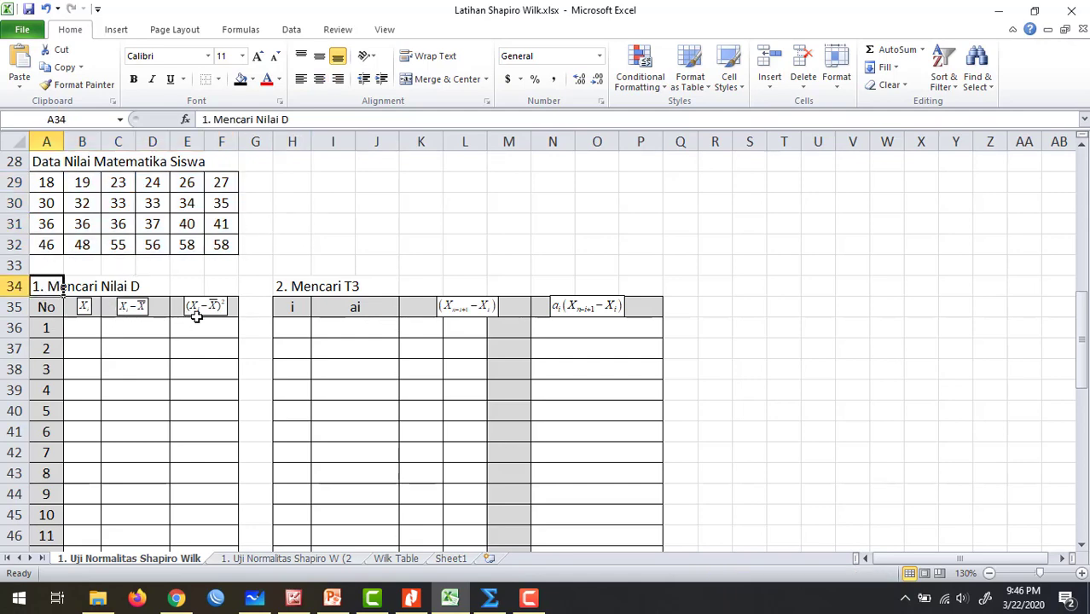
left_click(178, 284)
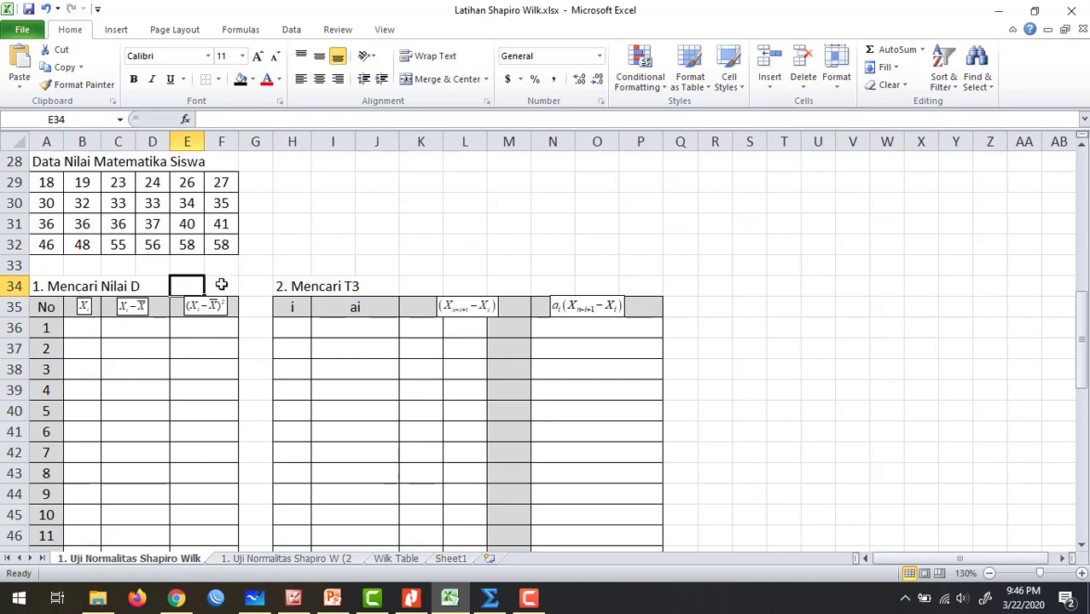
- Move the D equation down beside the Data Nilai Matematika Siswa table, over columns H to L in rows 29 to 32
scroll(236, 274, "up", 3)
scroll(236, 281, "up", 5)
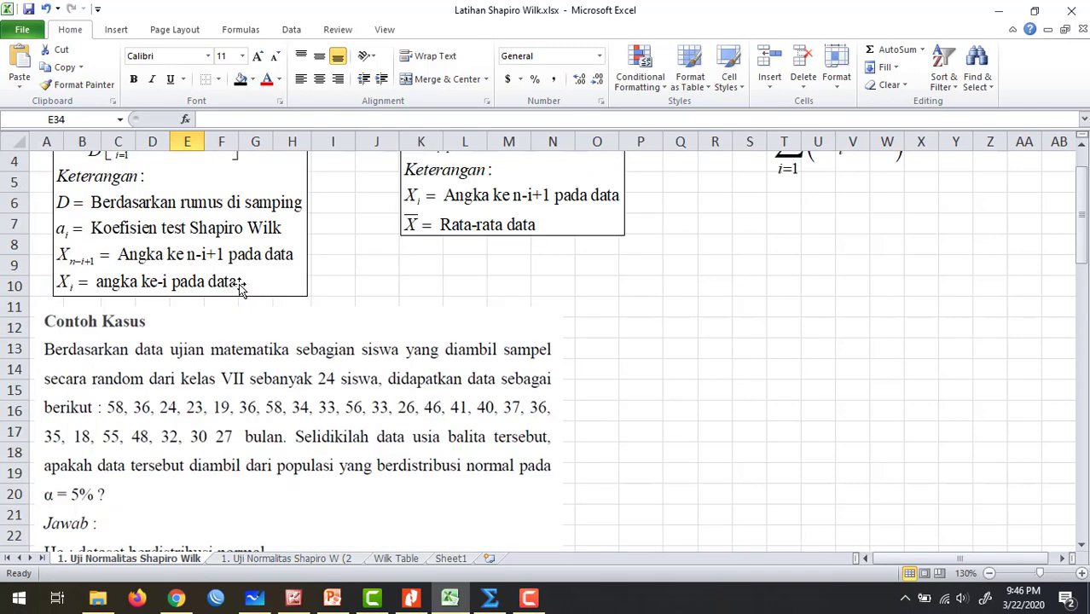
scroll(256, 283, "down", 3)
scroll(357, 282, "up", 4)
left_click_drag(778, 230, 640, 465)
scroll(485, 339, "down", 4)
left_click_drag(648, 230, 449, 452)
scroll(431, 394, "down", 2)
left_click_drag(459, 321, 374, 420)
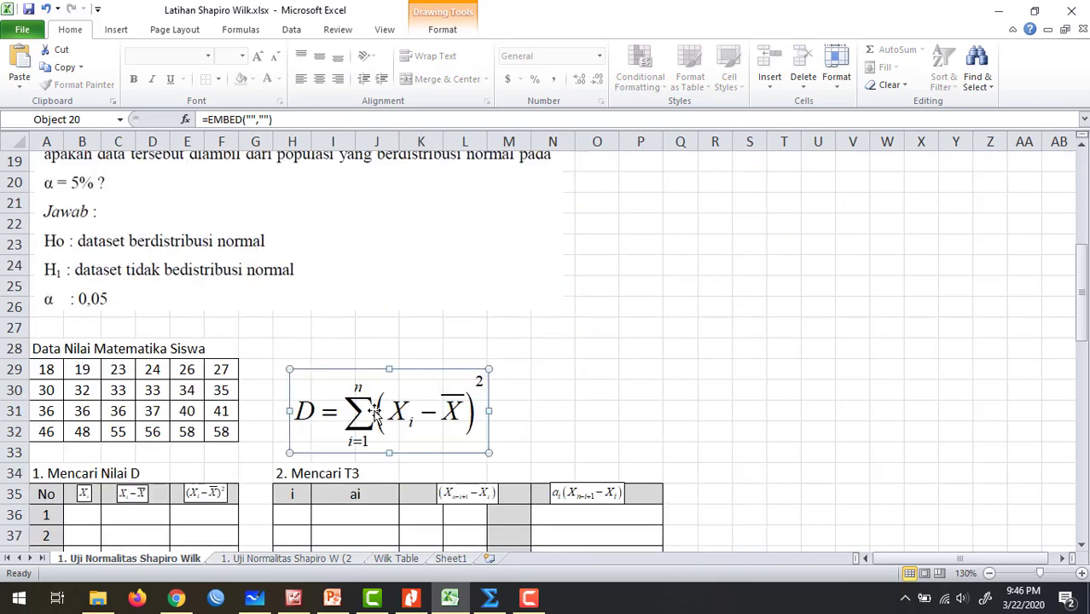
scroll(389, 296, "down", 2)
left_click_drag(393, 294, 385, 284)
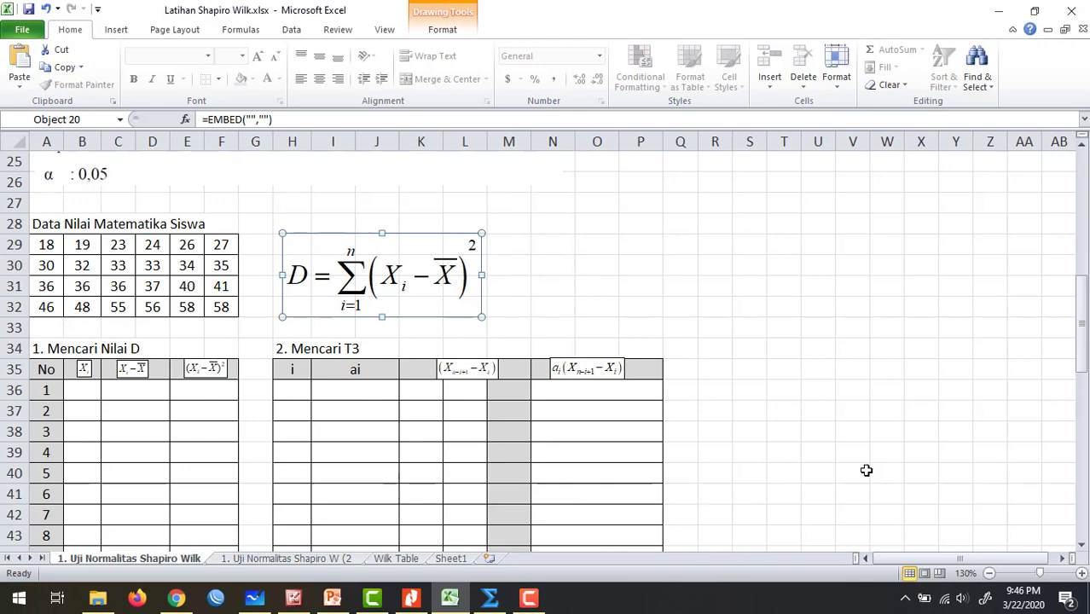
left_click(614, 203)
left_click(663, 244)
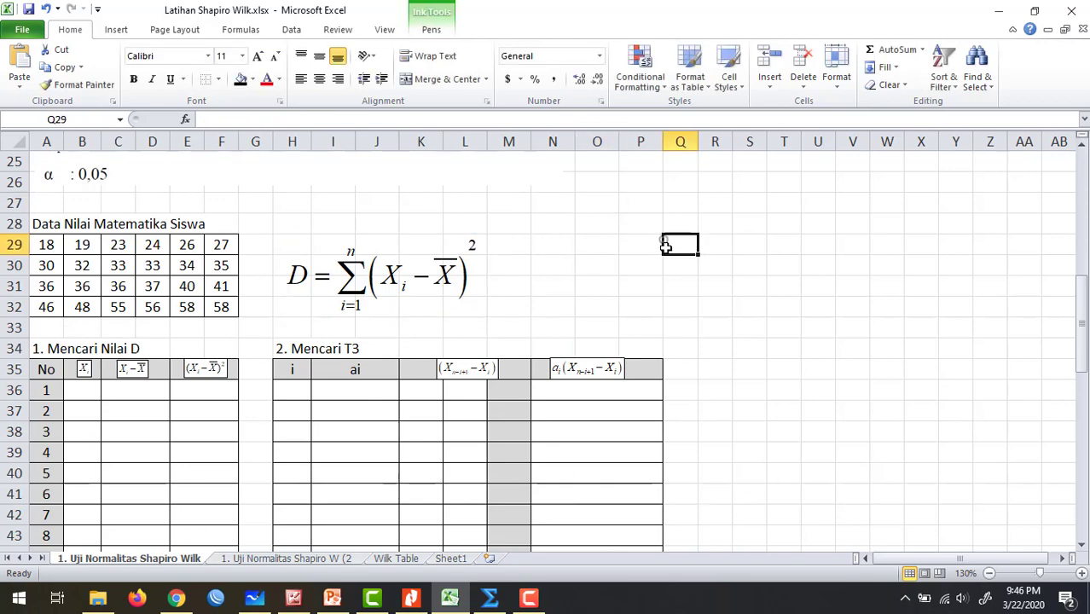
- Capture a fullscreen snip of the worksheet with the D formula and the Mencari Nilai D table, ready for annotating in Snip & Sketch
left_click(987, 599)
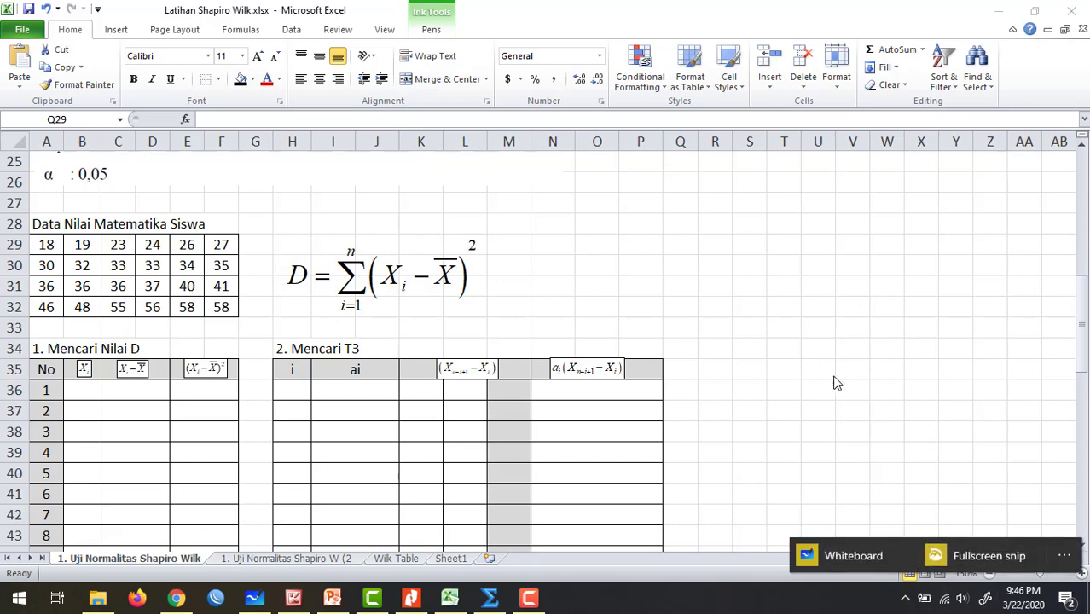
key("alt+Tab")
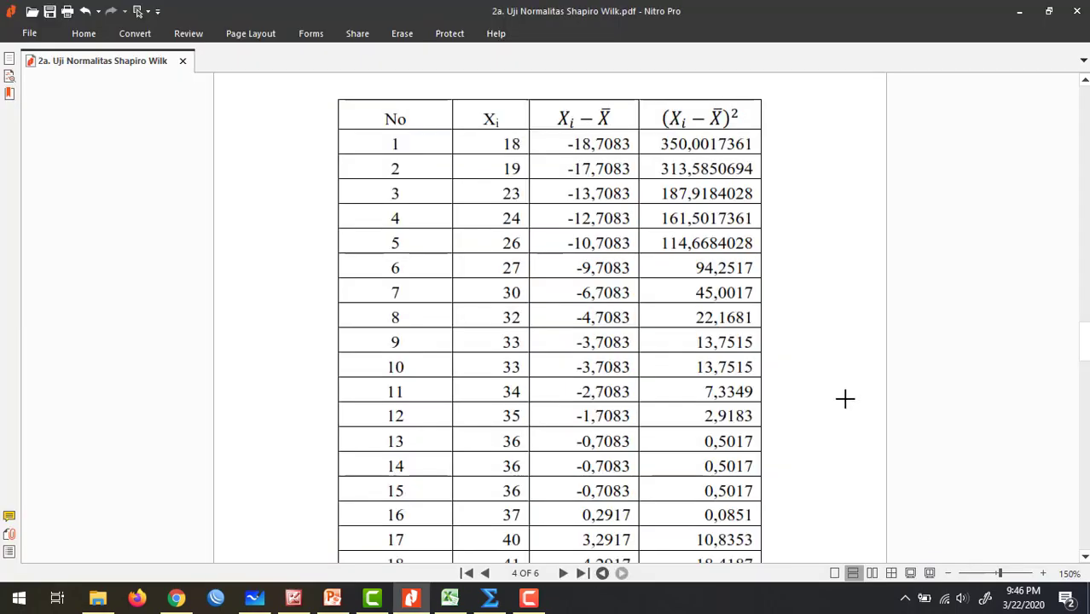
left_click(1020, 15)
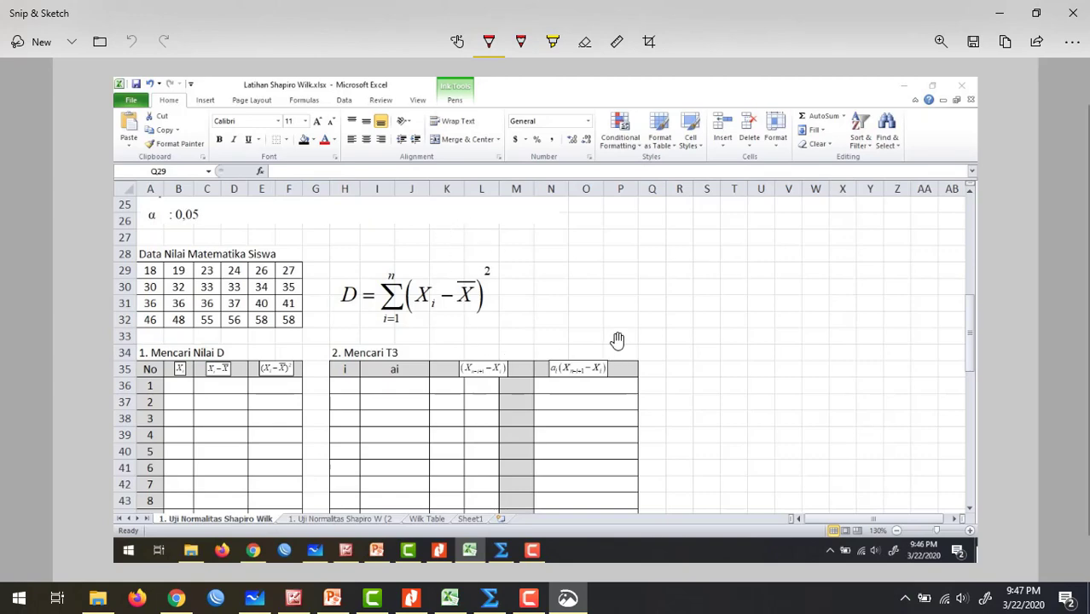
scroll(618, 338, "up", 1)
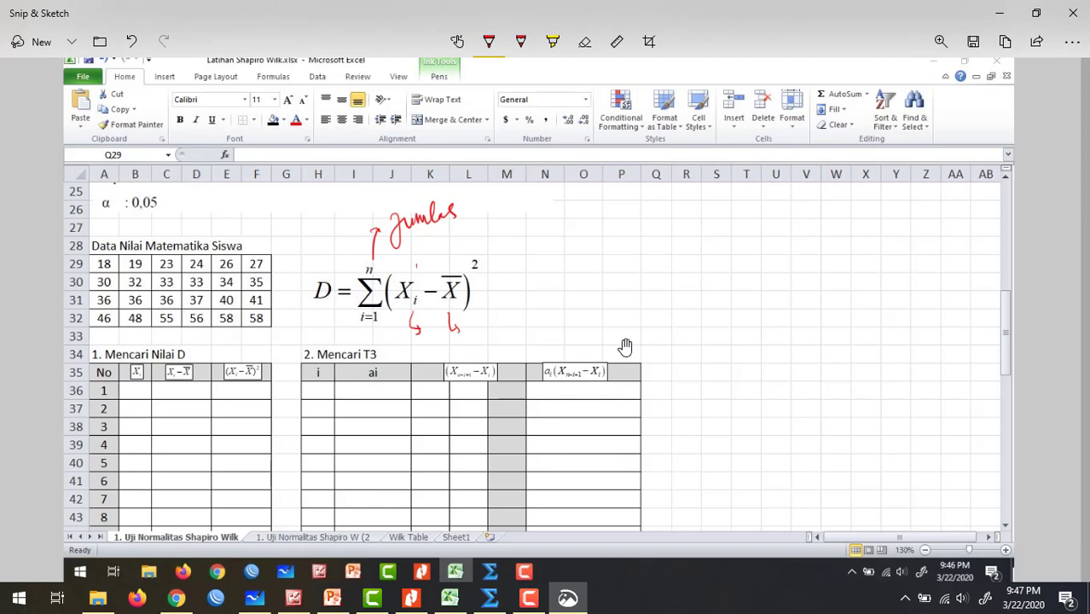
- Circle Xi, Xi − X̄ and the squared term of the D formula in red ink, with arrows to the matching Mencari Nilai D column headers
left_click_drag(408, 260, 426, 265)
left_click_drag(387, 306, 243, 339)
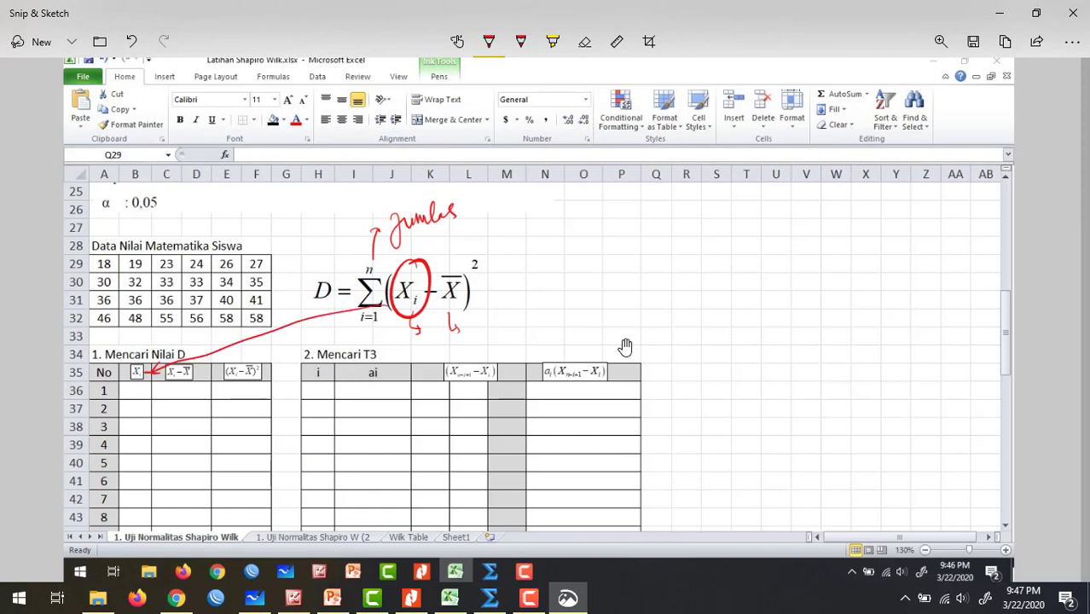
mouse_move(452, 257)
left_mouse_down()
mouse_move(431, 313)
mouse_move(445, 254)
left_mouse_up()
left_click_drag(411, 309, 230, 353)
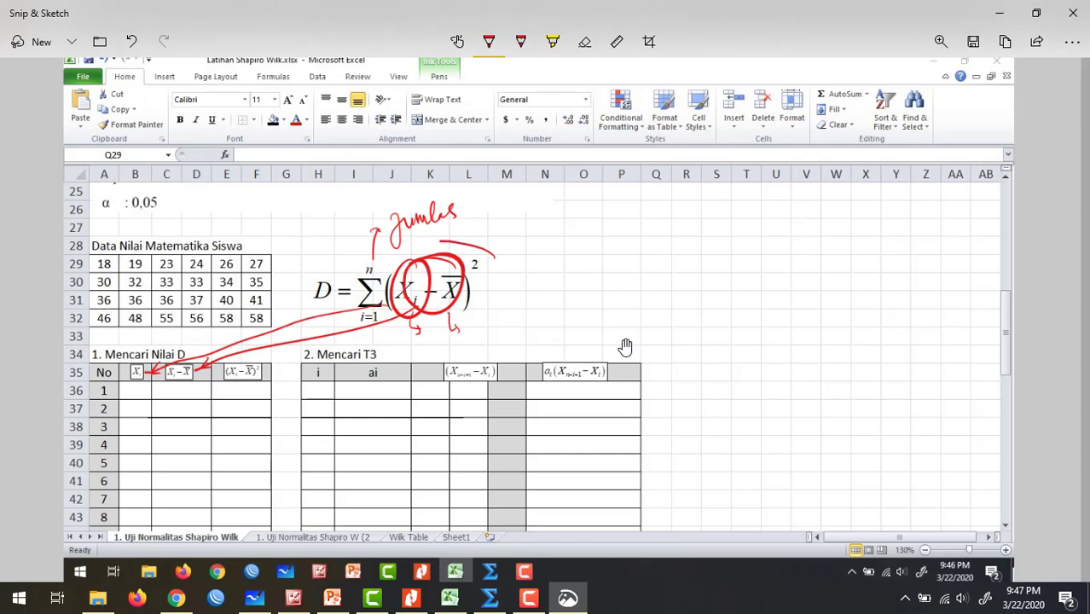
left_click_drag(396, 331, 488, 280)
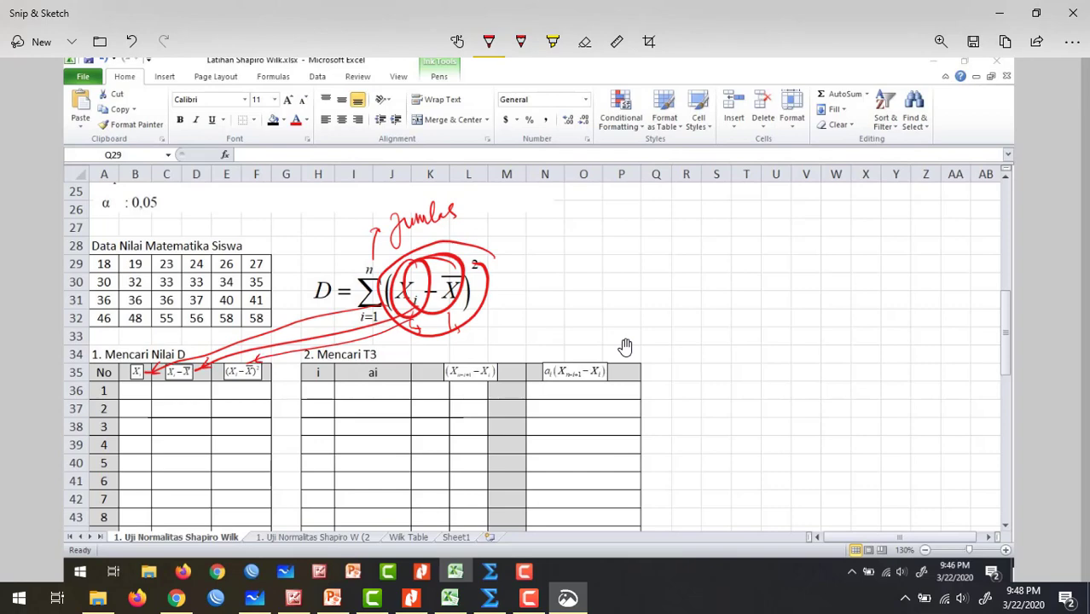
- Erase all ink from the snip and return to the Latihan Shapiro Wilk workbook in Excel
left_click(585, 42)
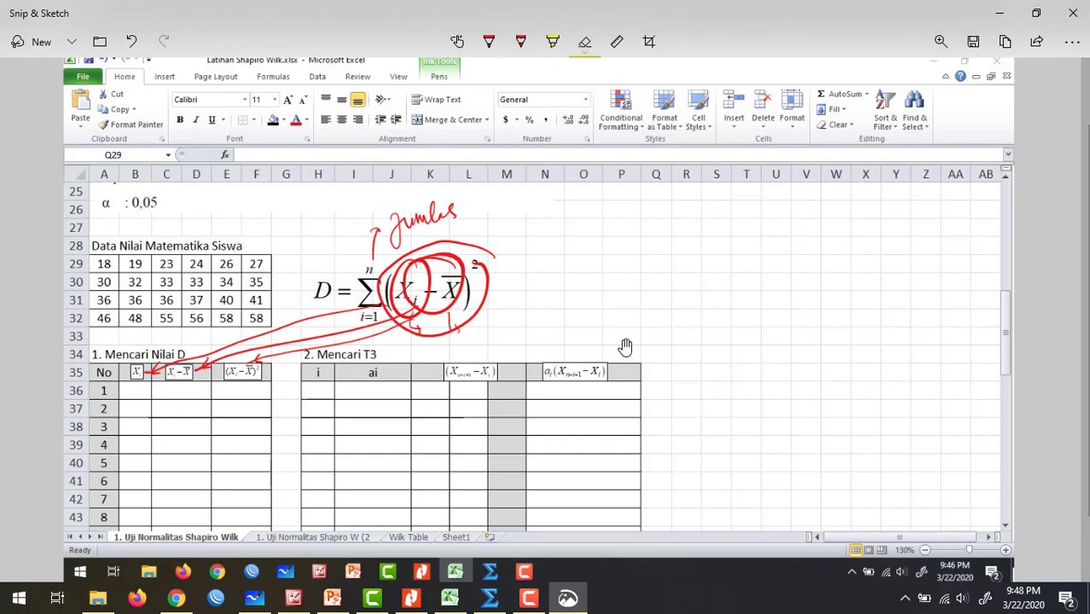
left_click(585, 42)
left_click(584, 85)
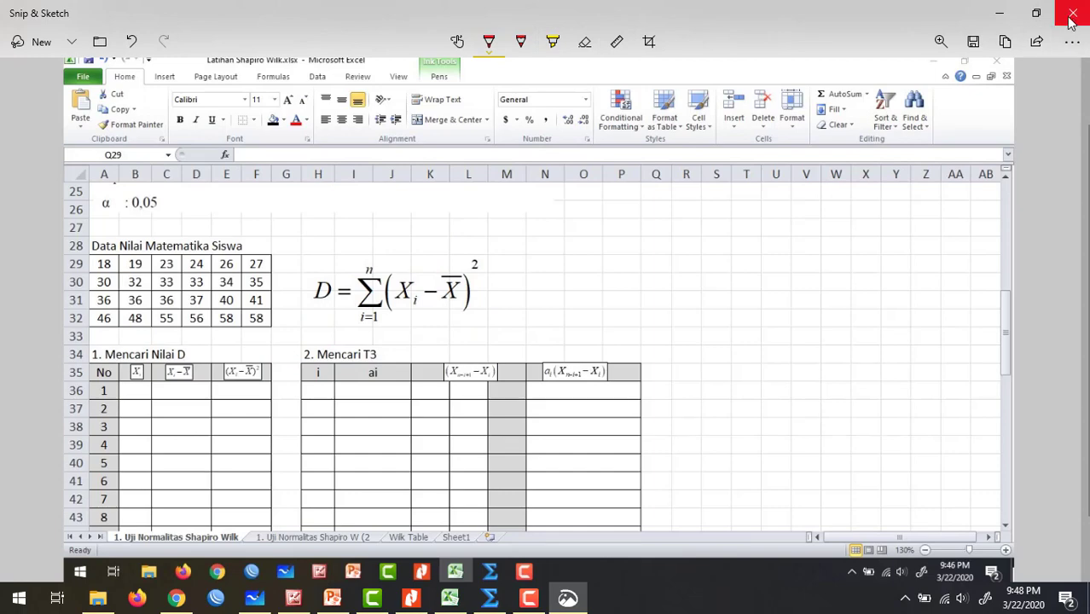
left_click(449, 598)
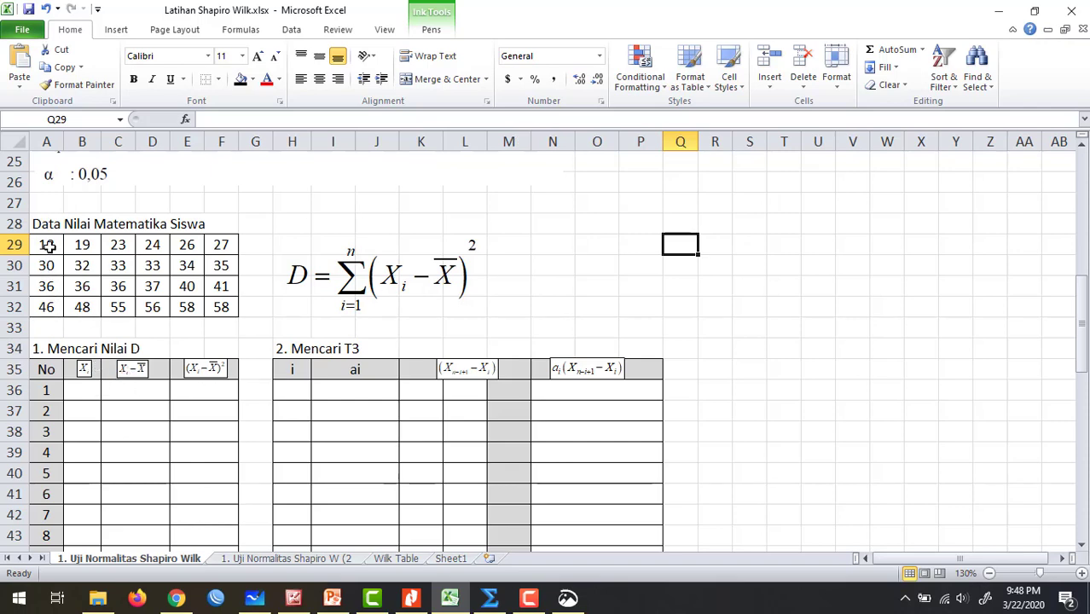
- Copy the scores in A29:A32 into the Xi column of the Mencari Nilai D table, starting at B36
left_click_drag(49, 245, 62, 309)
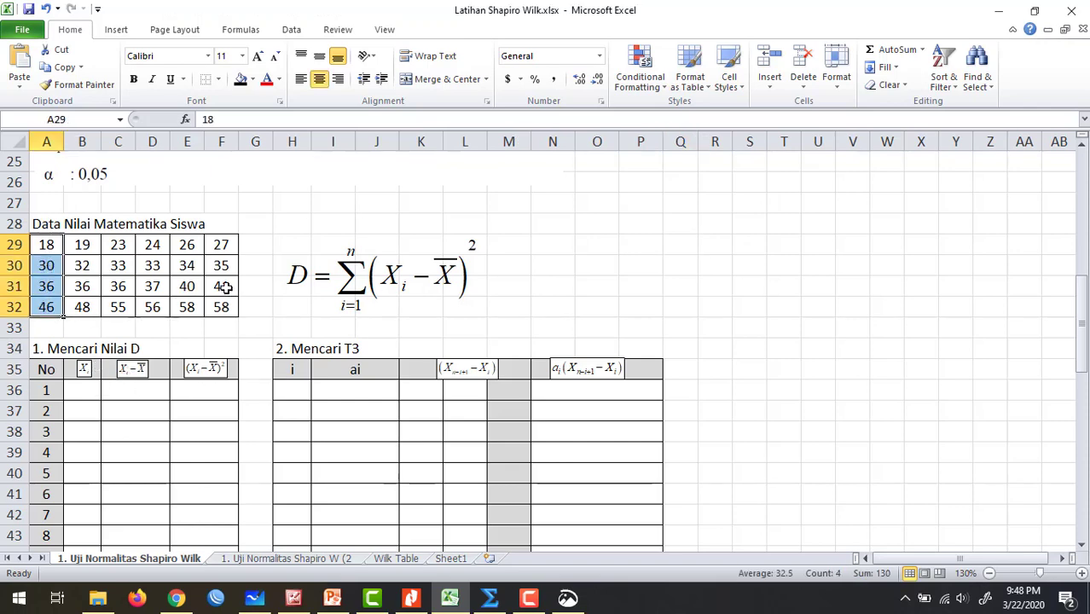
key("ctrl+c")
left_click(83, 390)
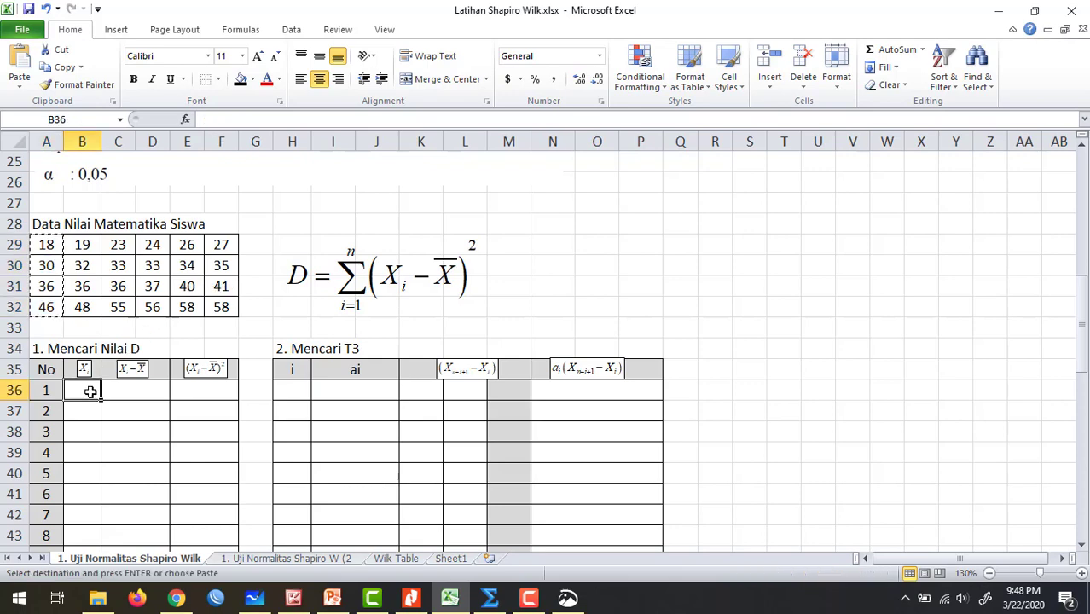
key("ctrl+v")
- Copy the scores in B29:B32 into the Xi column, starting at B40
left_click_drag(82, 246, 82, 307)
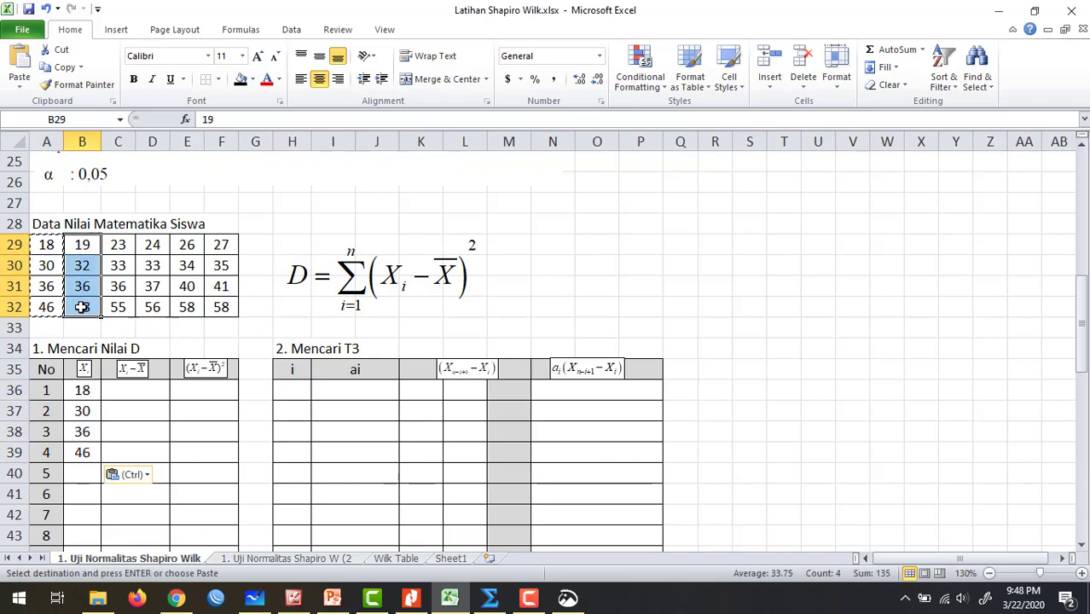
key("ctrl+c")
scroll(82, 307, "down", 2)
left_click(86, 346)
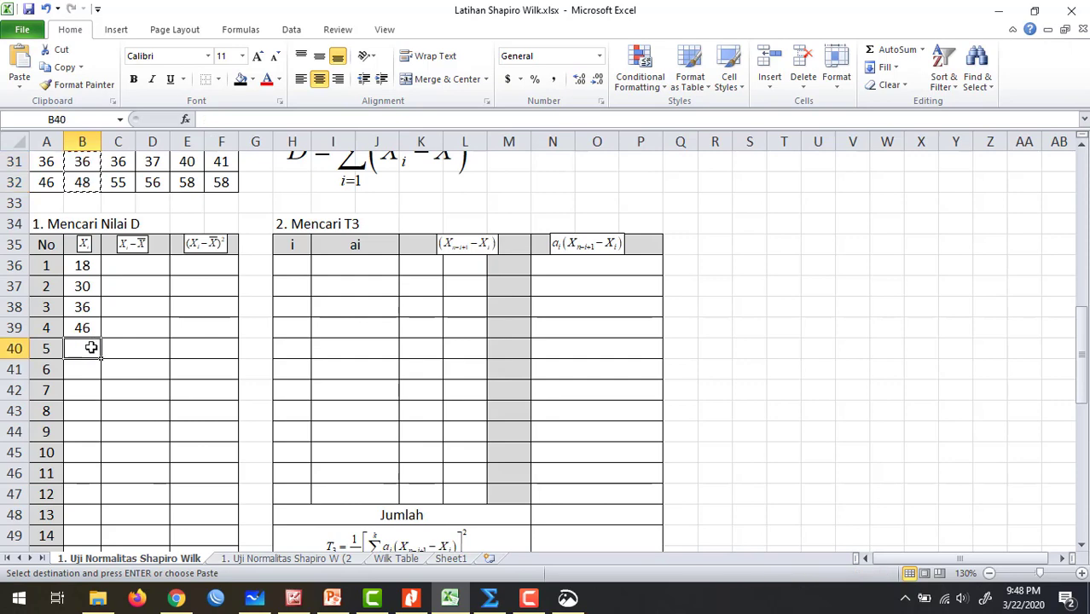
key("ctrl+v")
- Copy the scores in C29:C32 into the Xi column, starting at B44
scroll(128, 221, "up", 1)
scroll(127, 221, "up", 1, "ctrl")
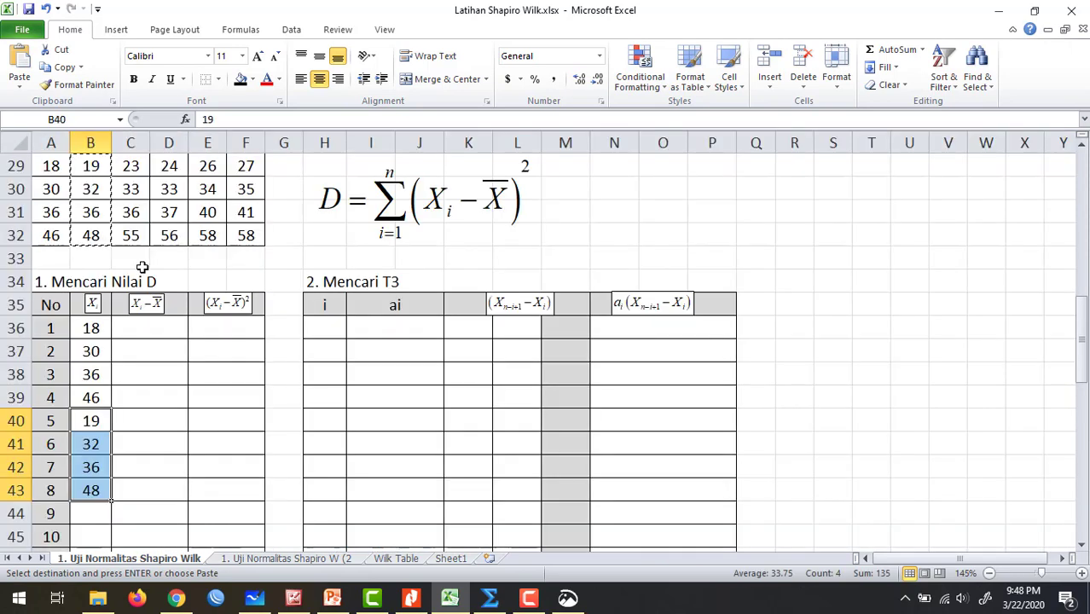
scroll(132, 228, "up", 1)
left_click_drag(128, 234, 126, 305)
scroll(127, 305, "down", 4)
left_click(92, 303)
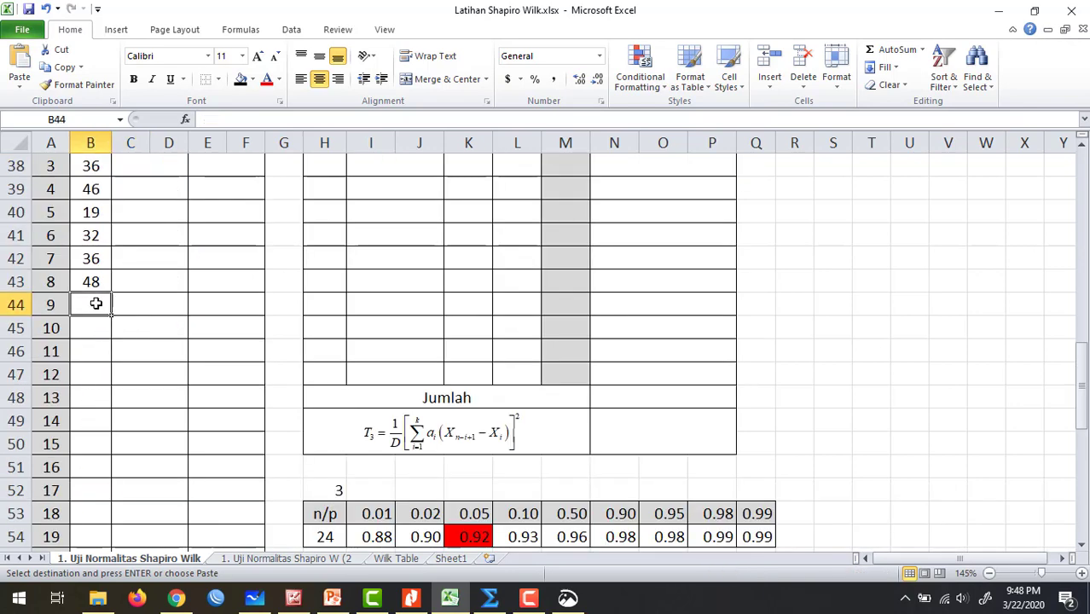
key("ctrl+v")
- Copy the scores in D29:D32 into the Xi column, starting at B48
scroll(154, 290, "up", 4)
left_click_drag(167, 238, 168, 302)
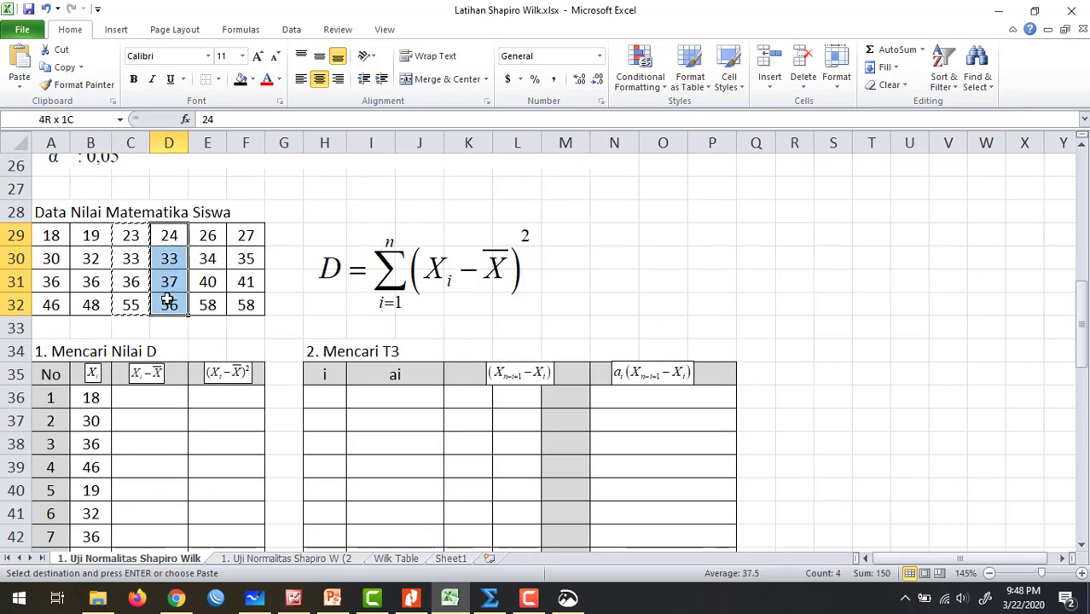
scroll(168, 302, "down", 4)
left_click(90, 397)
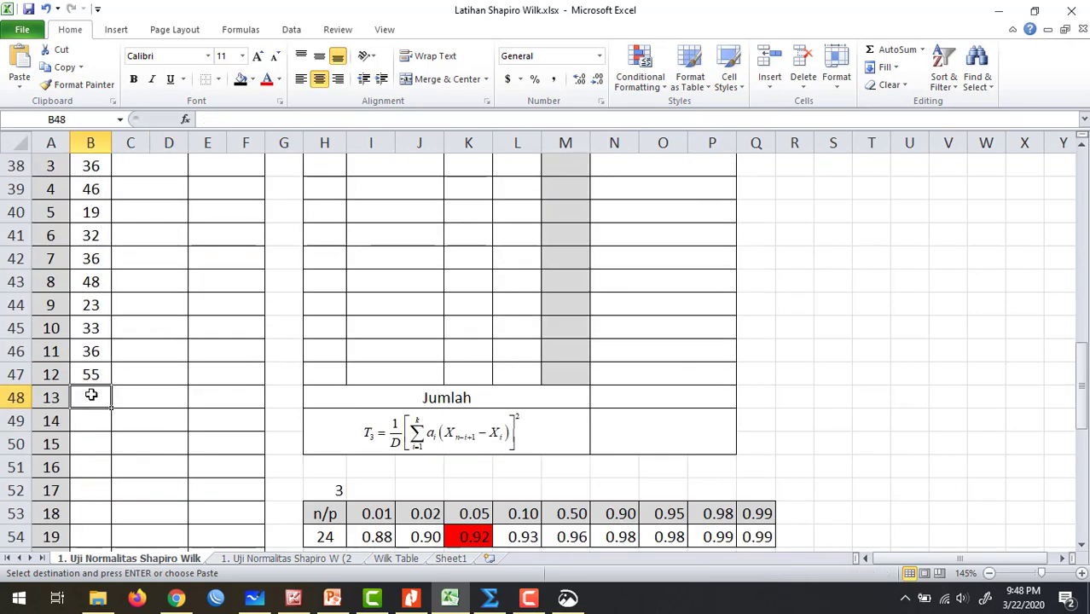
key("ctrl+v")
- Copy the scores in E29:E32 into the Xi column, starting at B52
scroll(156, 347, "up", 2)
scroll(201, 222, "up", 2, "ctrl")
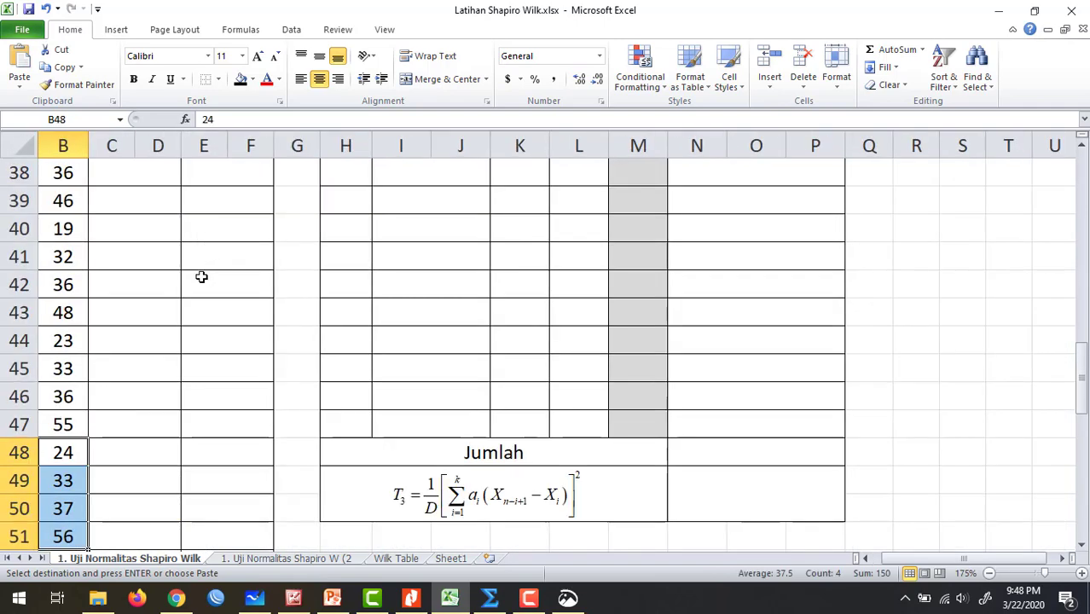
scroll(201, 276, "down", 2, "ctrl")
scroll(198, 286, "up", 4)
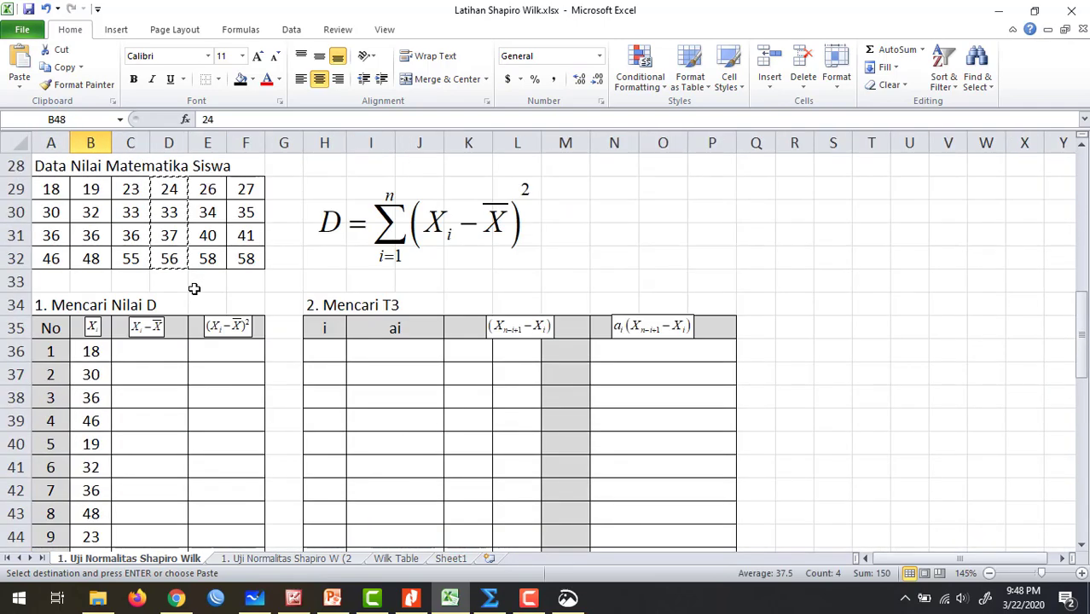
left_click_drag(209, 258, 193, 327)
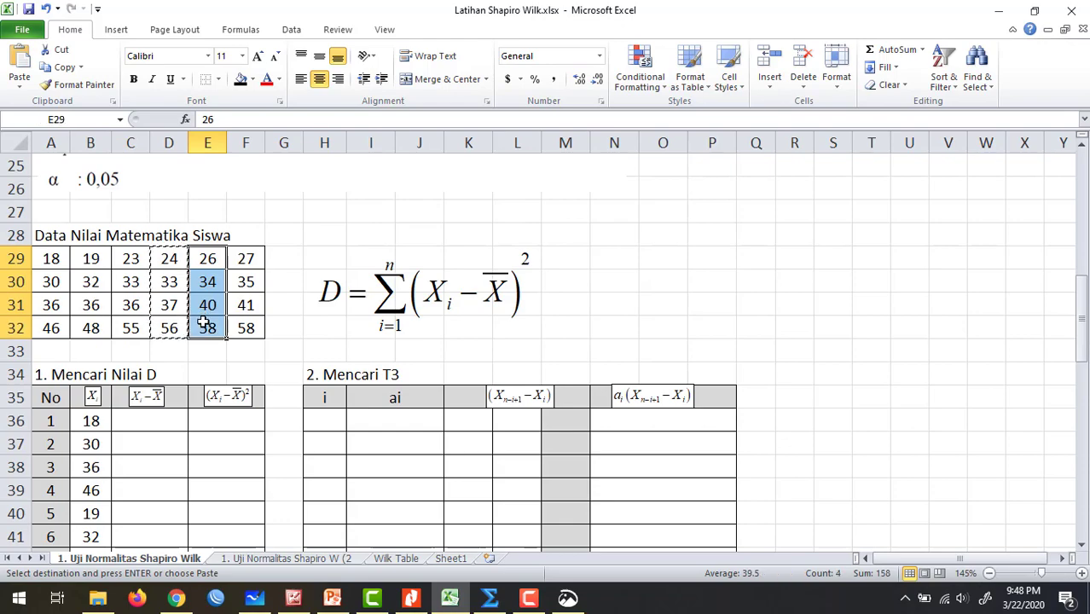
key("ctrl+c")
scroll(106, 370, "down", 9)
scroll(102, 283, "up", 2)
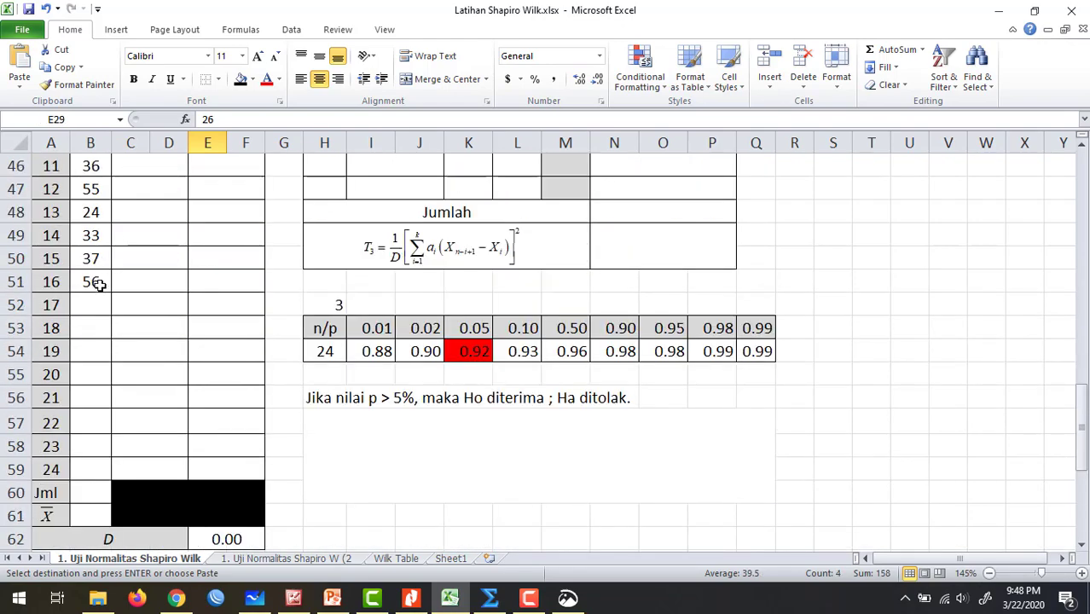
left_click(97, 300)
key("ctrl+v")
- Copy the scores in F29:F32 into the last four Xi rows, starting at B56
scroll(182, 309, "up", 8)
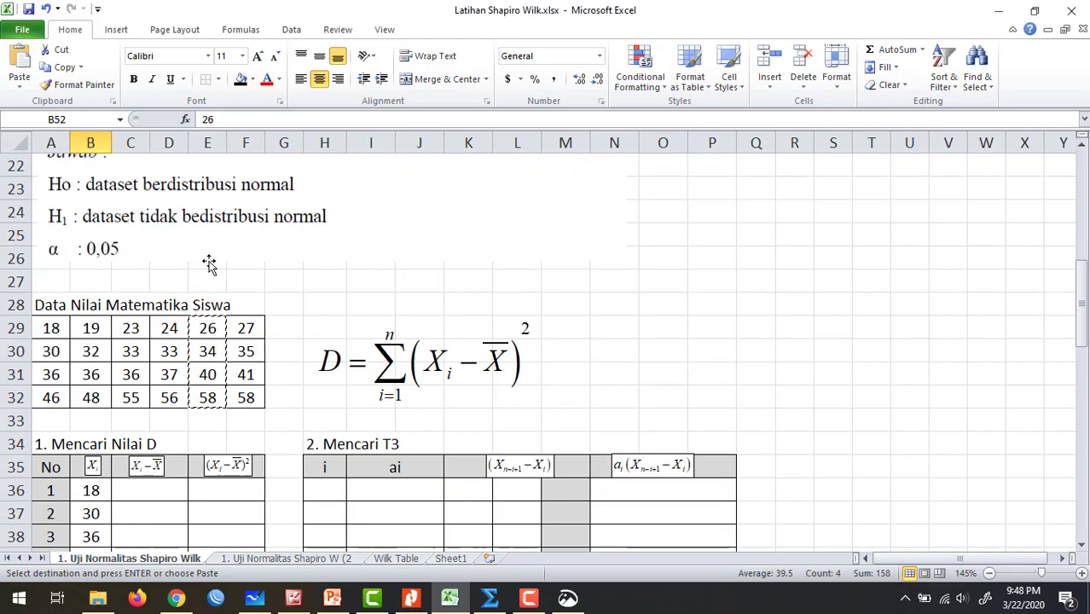
left_click_drag(254, 328, 245, 397)
key("ctrl+c")
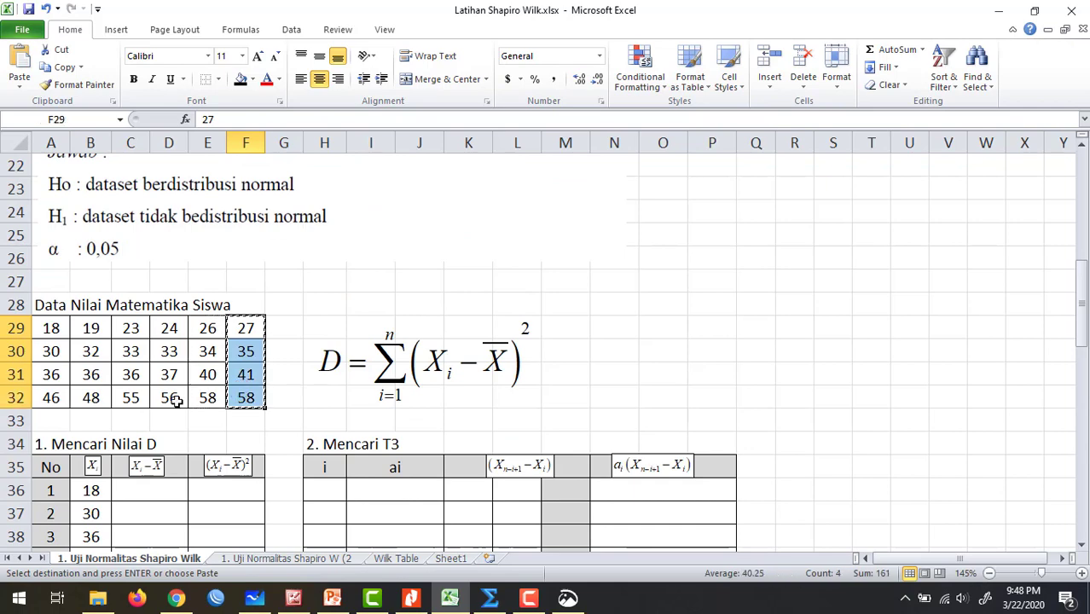
scroll(110, 386, "down", 9)
left_click(100, 322)
key("ctrl+v")
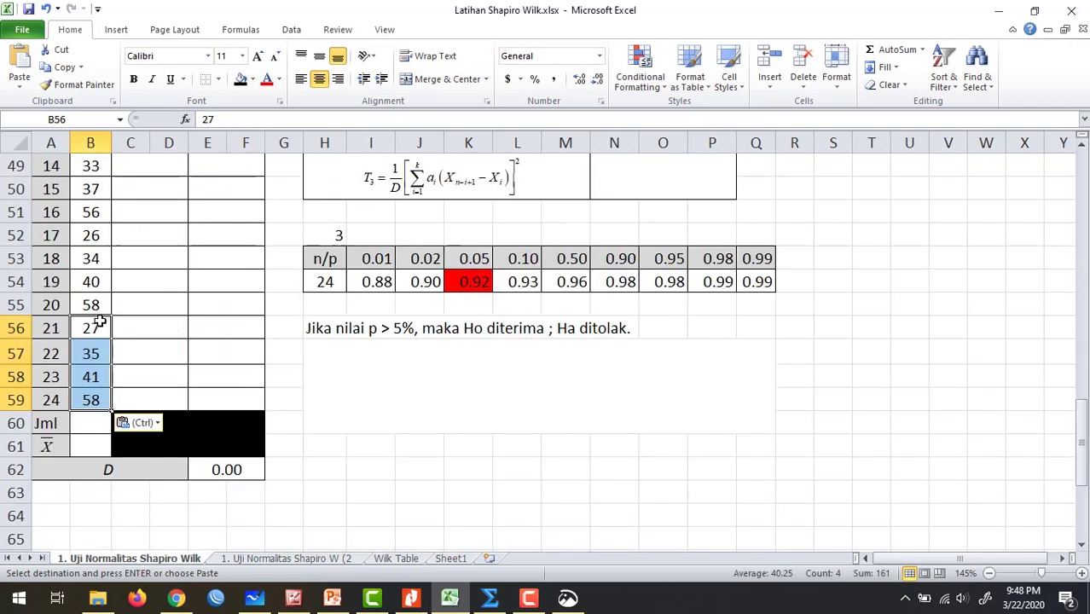
left_click(495, 425)
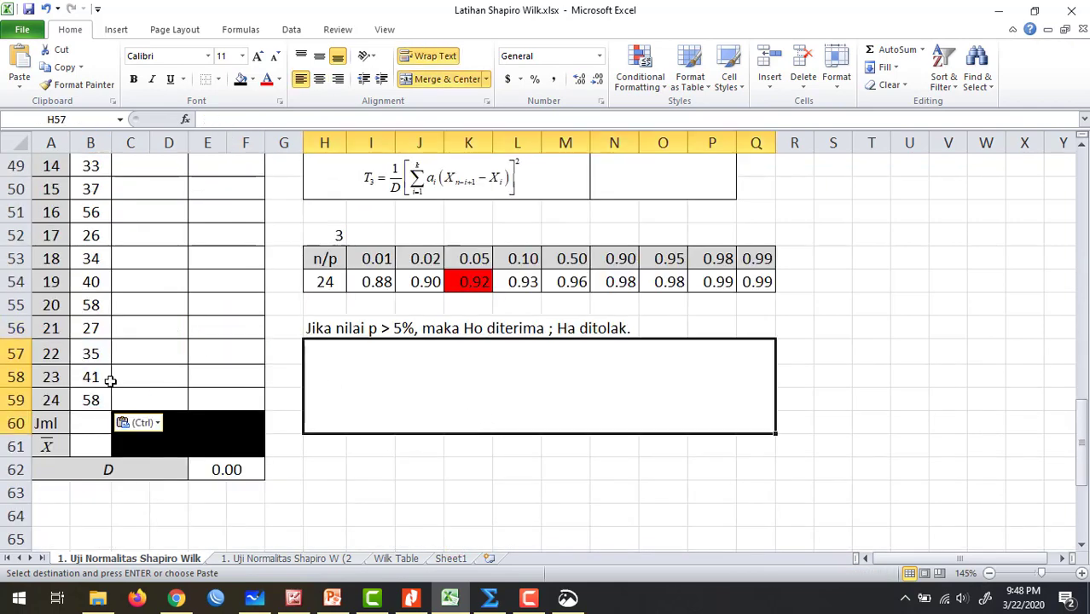
- Try to sort the Xi values in B36:B59 from smallest to largest, expanding the selection to the adjacent data
left_click(112, 328)
scroll(124, 341, "down", 1)
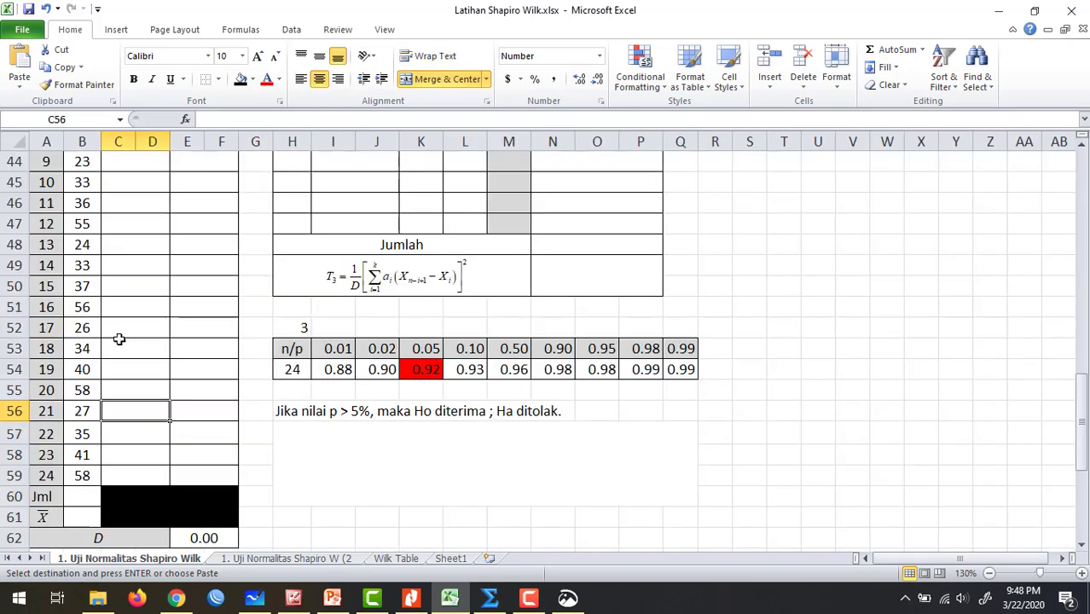
scroll(120, 339, "up", 2)
scroll(116, 339, "up", 2)
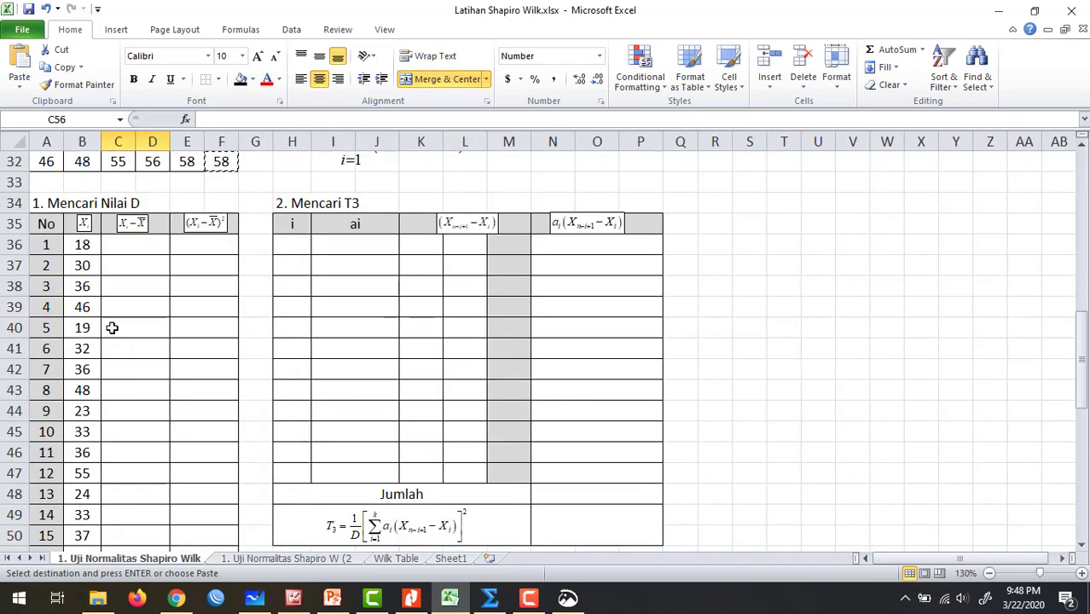
left_click(83, 245)
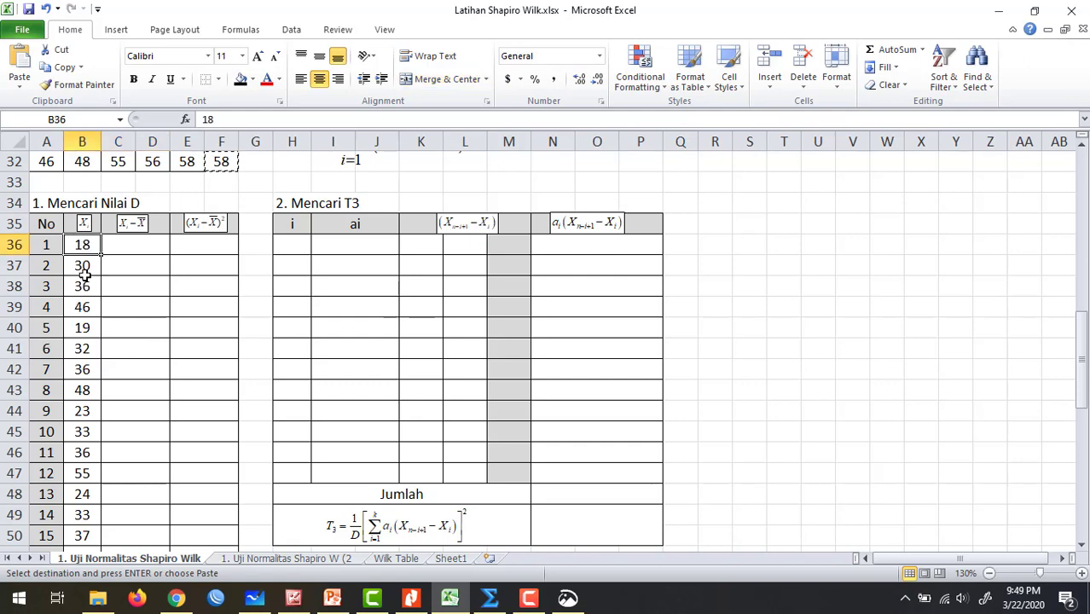
scroll(81, 286, "down", 5)
left_click(85, 409, "shift")
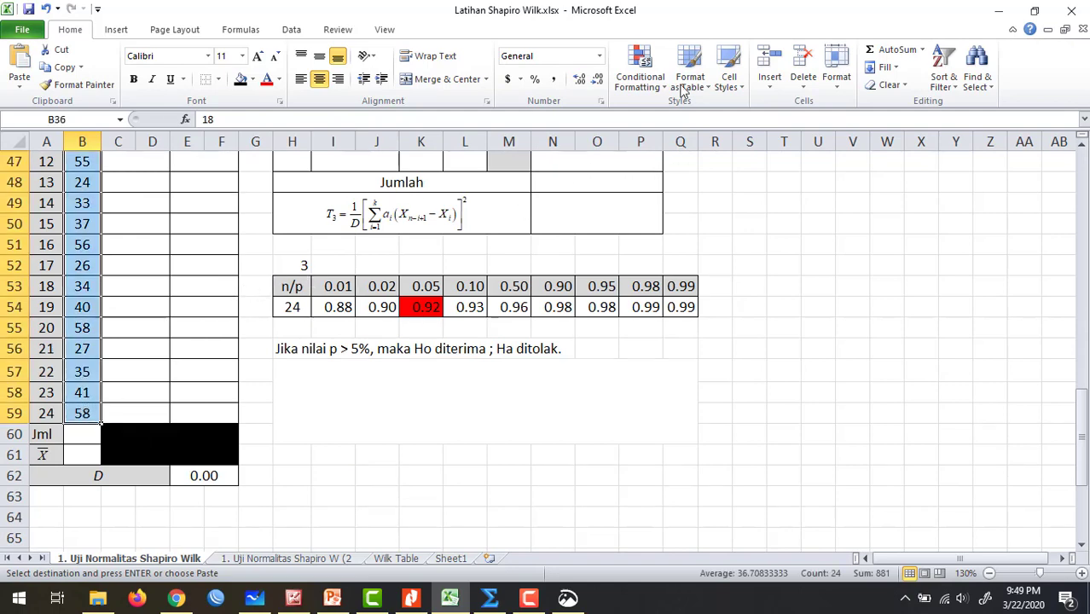
left_click(952, 86)
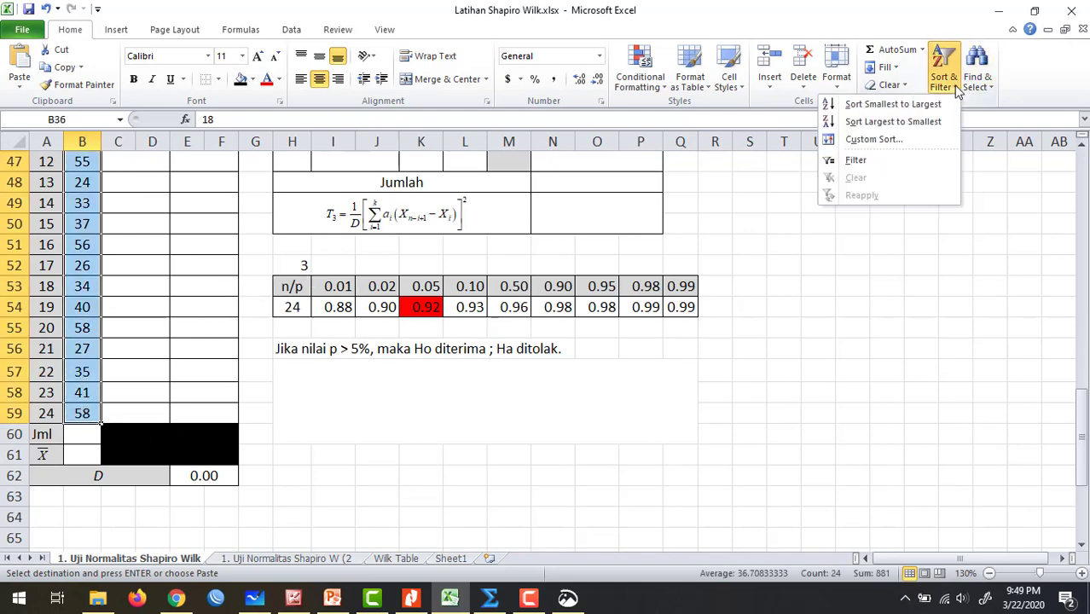
left_click(891, 104)
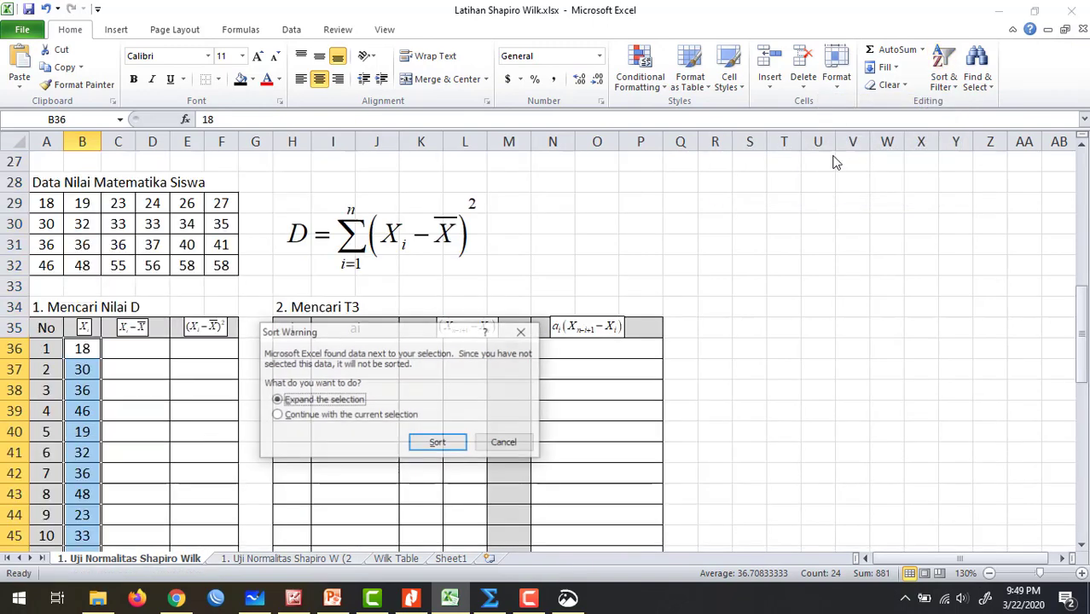
left_click(451, 443)
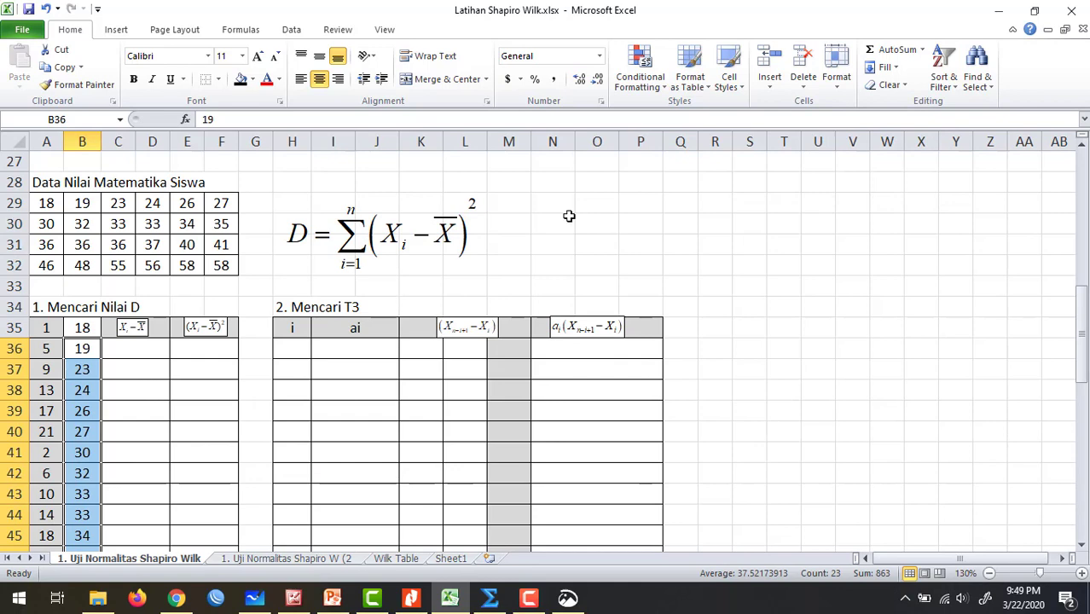
- Undo the expanded sort of the Mencari Nilai D table and clear the cell selection
left_click(46, 8)
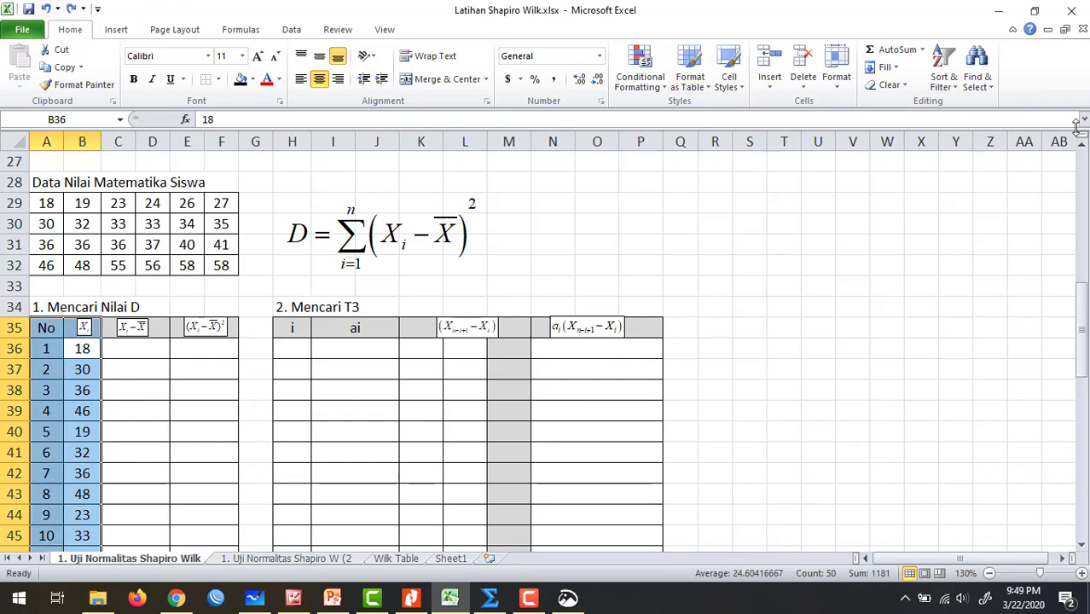
left_click(628, 242)
scroll(81, 298, "down", 1)
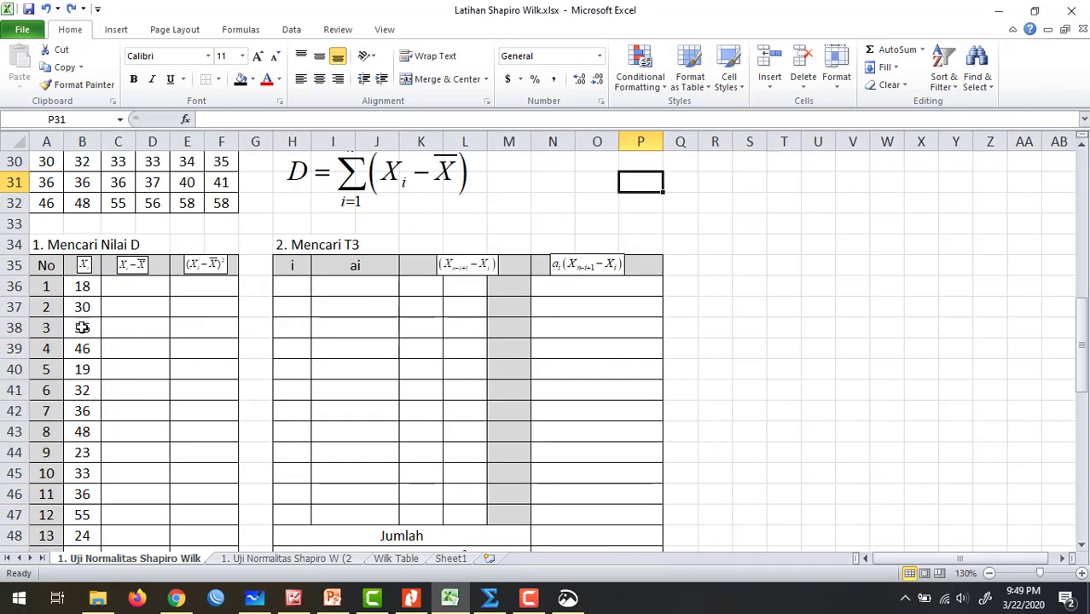
- Sort only the Xi values in B36:B59 from smallest to largest, continuing with the current selection
left_click(85, 288)
scroll(85, 290, "down", 6)
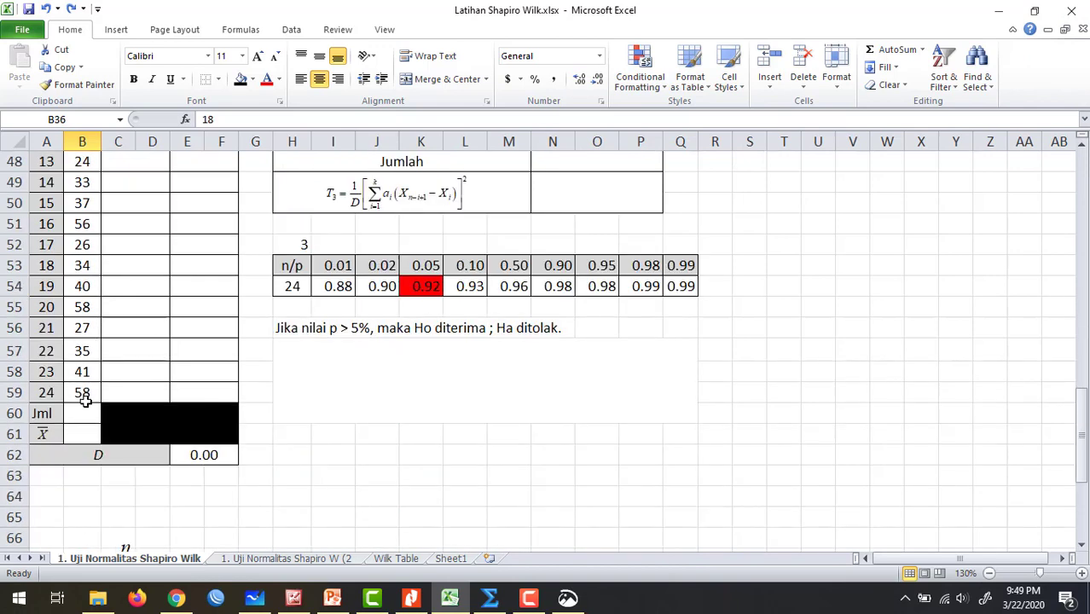
left_click(87, 391, "shift")
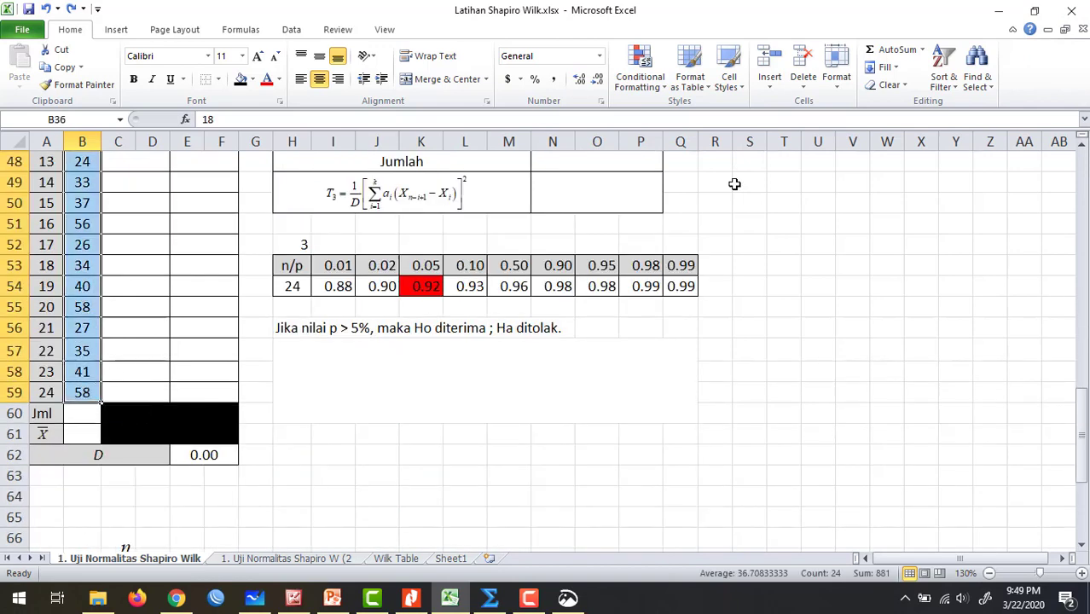
left_click(947, 83)
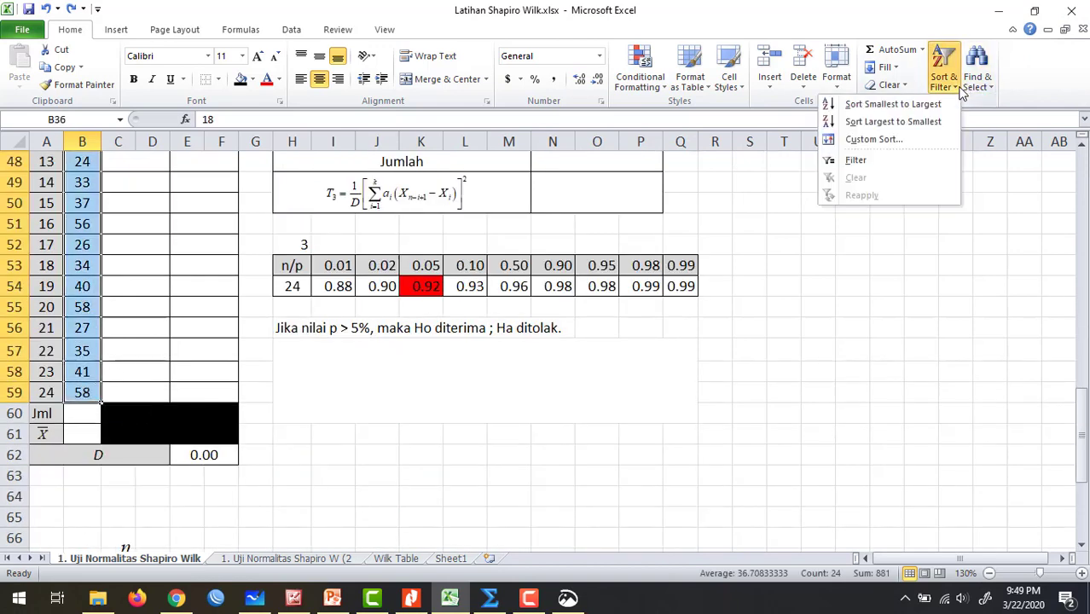
left_click(896, 104)
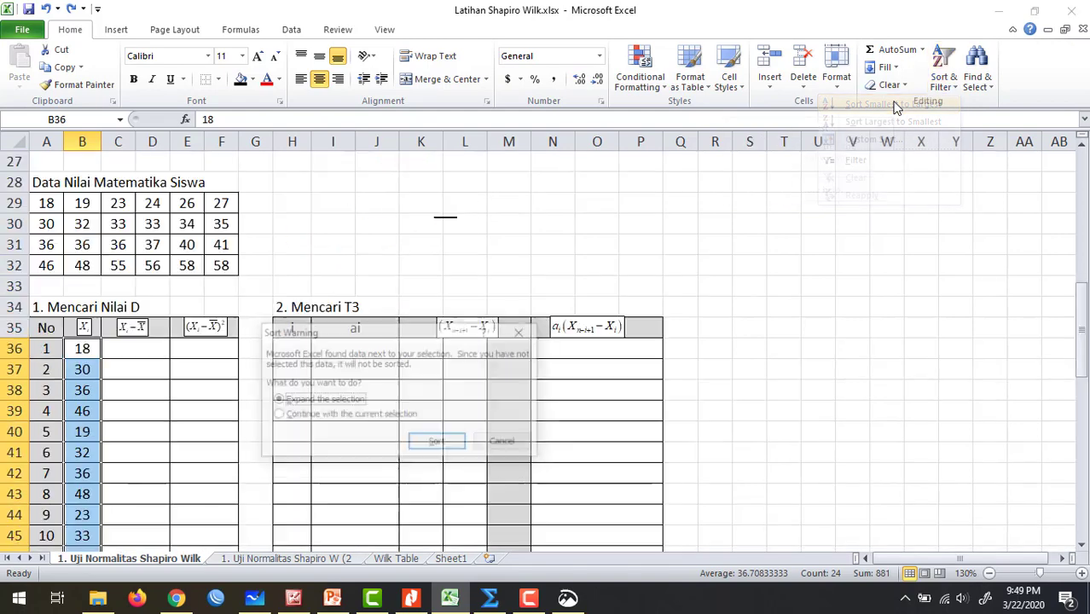
left_click(342, 416)
left_click(437, 443)
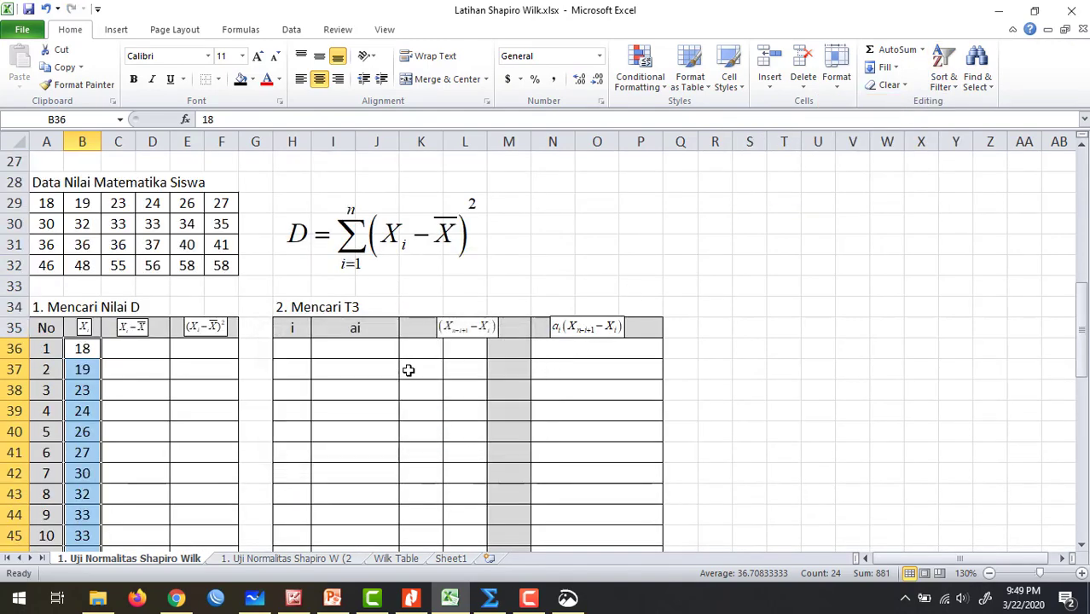
scroll(104, 376, "down", 2)
scroll(104, 375, "down", 5)
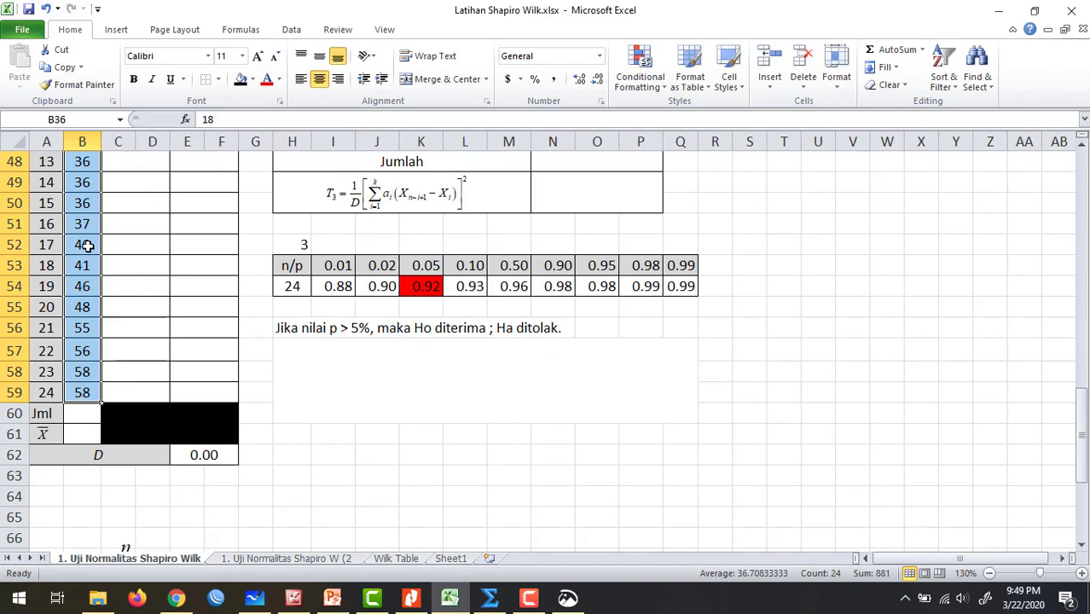
scroll(82, 351, "up", 5)
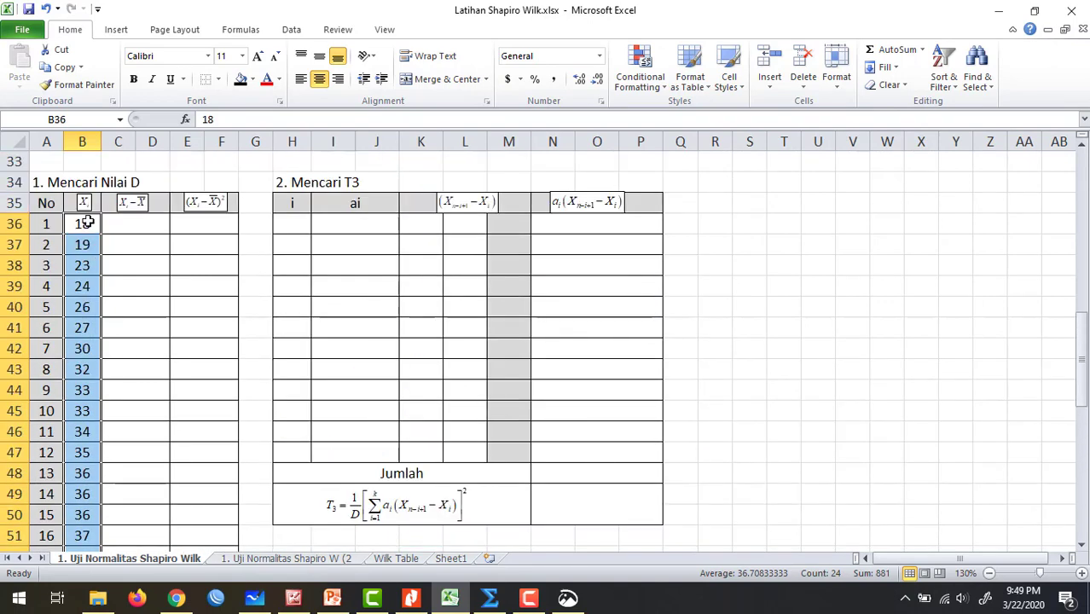
- Calculate the total of the Xi values in the Jml cell B60 with =SUM(B36:B59)
left_click(113, 231)
scroll(102, 315, "down", 7)
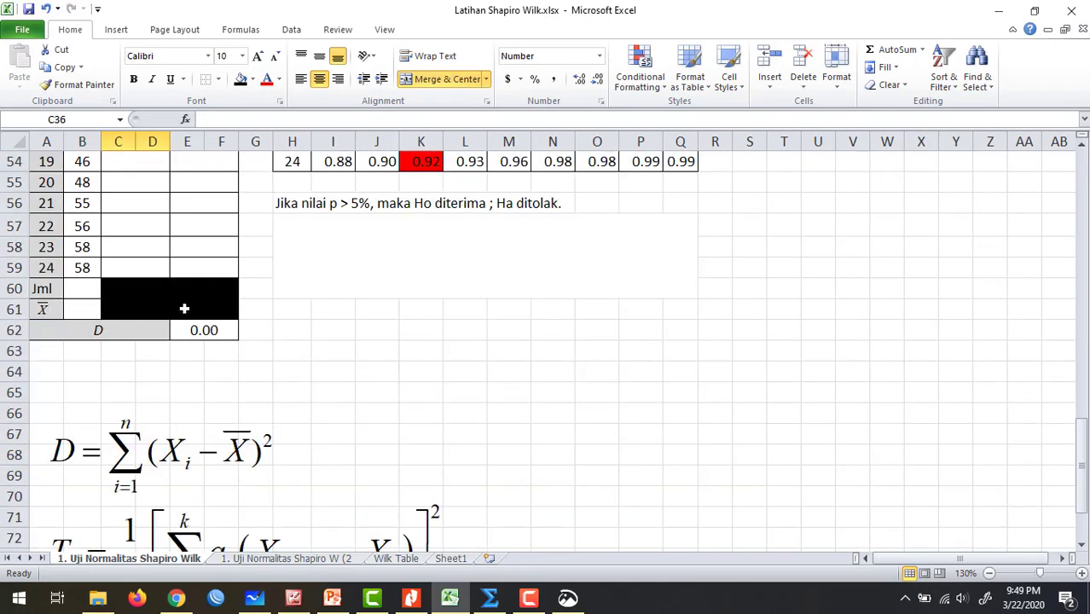
left_click(84, 289)
left_click(921, 49)
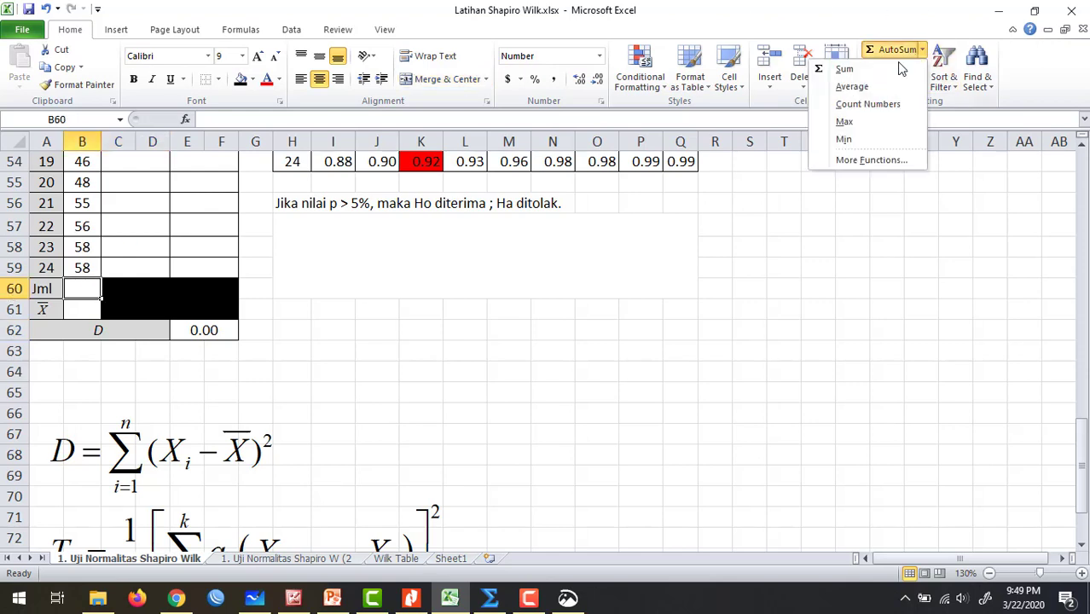
left_click(883, 72)
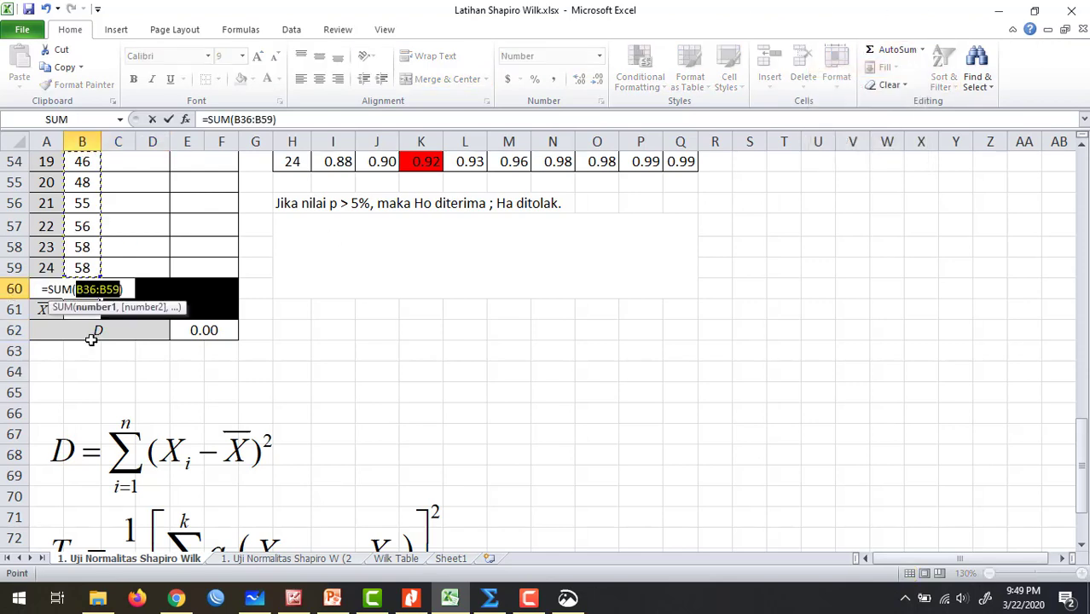
key("Return")
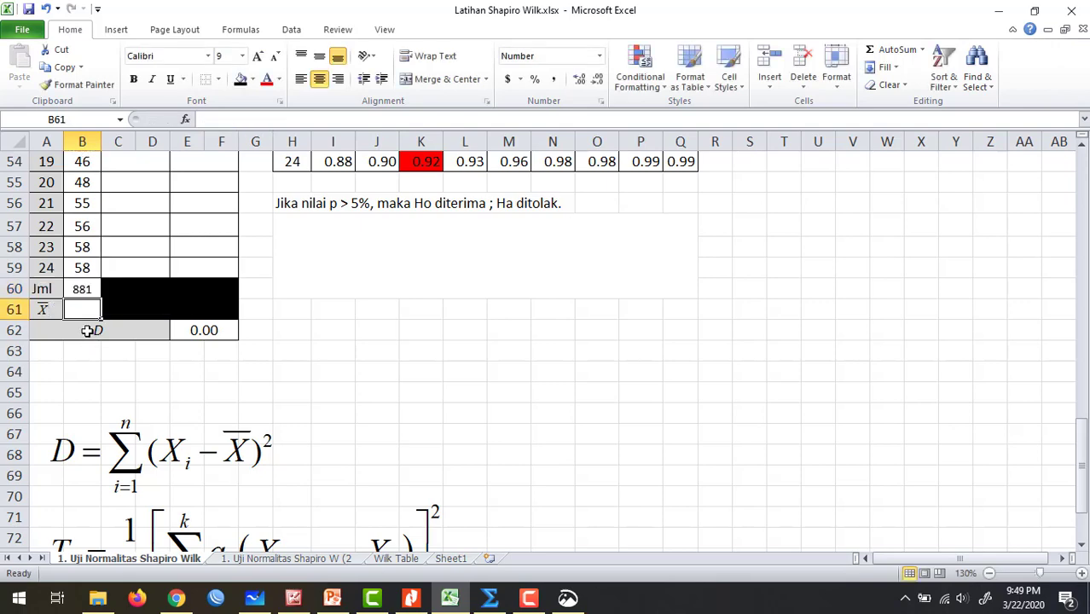
- Calculate the mean of the Xi values in B61 with AVERAGE, restricting the range to B36:B59
left_click(922, 50)
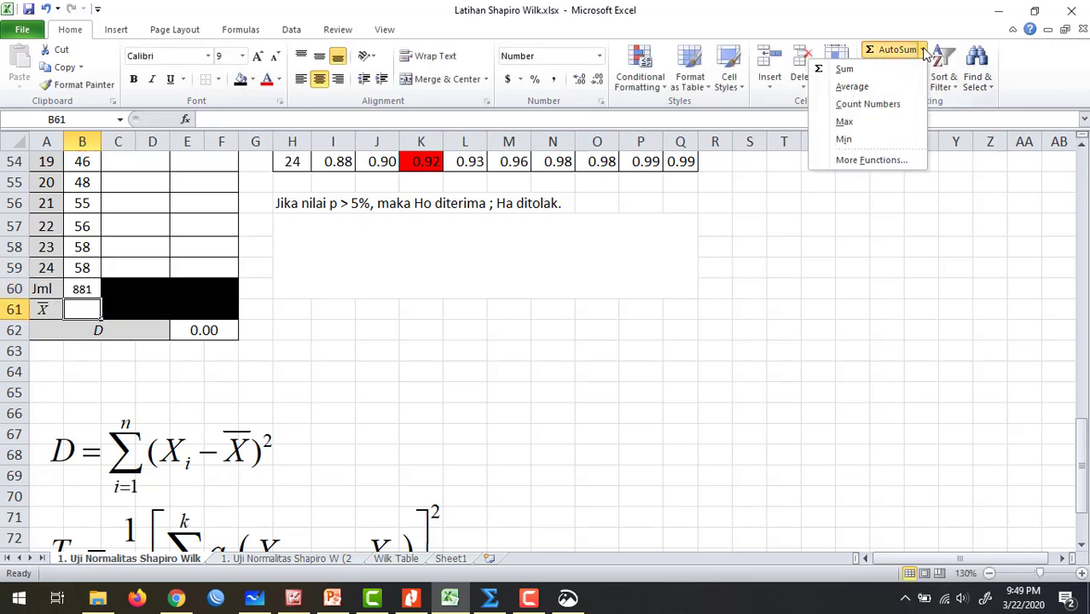
left_click(849, 86)
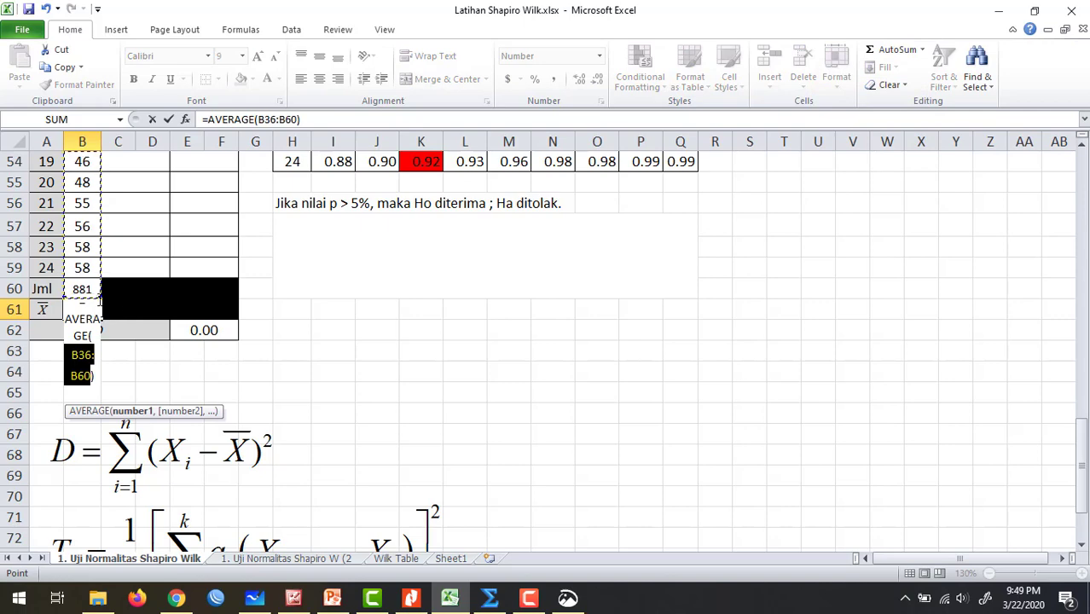
left_click_drag(82, 274, 81, 219)
scroll(455, 271, "down", 1)
key("Return")
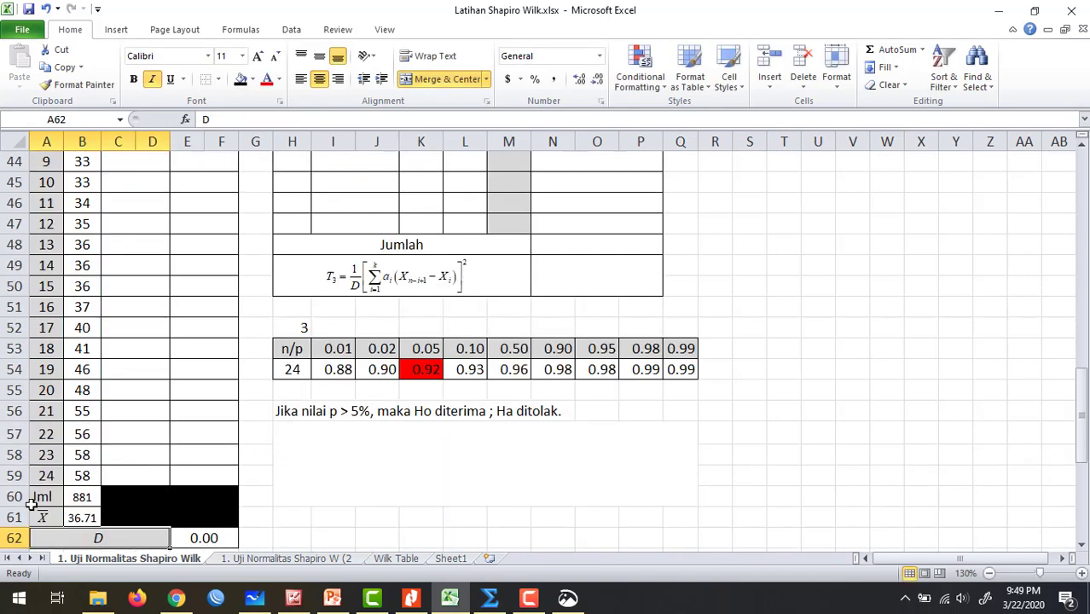
- Review the sum and mean formulas in B60 and B61 and the Xi − X̄ column of the Mencari Nilai D table
scroll(32, 461, "up", 8)
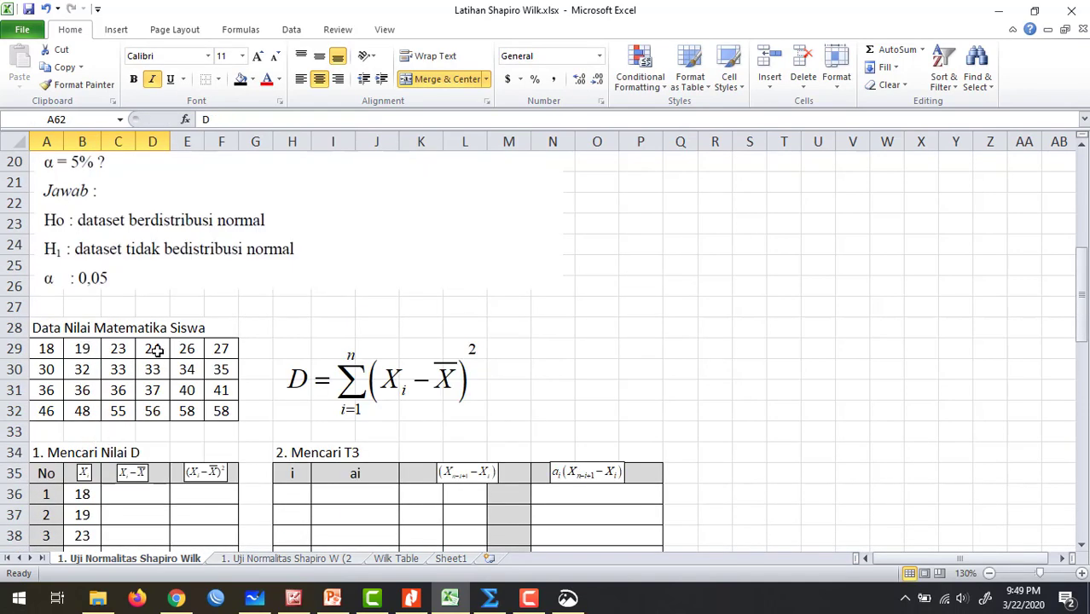
scroll(133, 348, "down", 7)
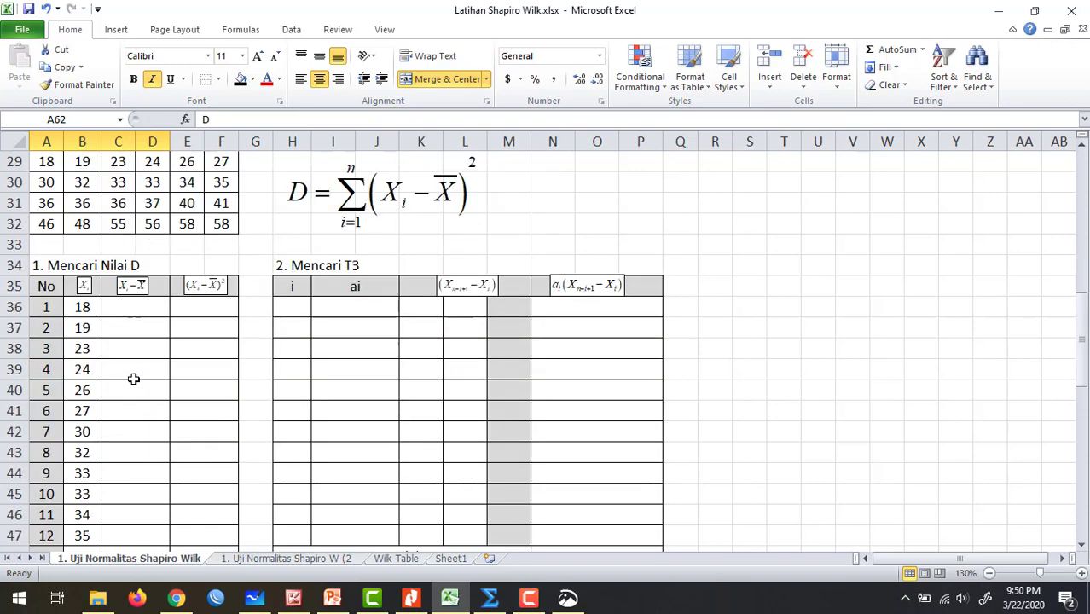
scroll(129, 390, "down", 2)
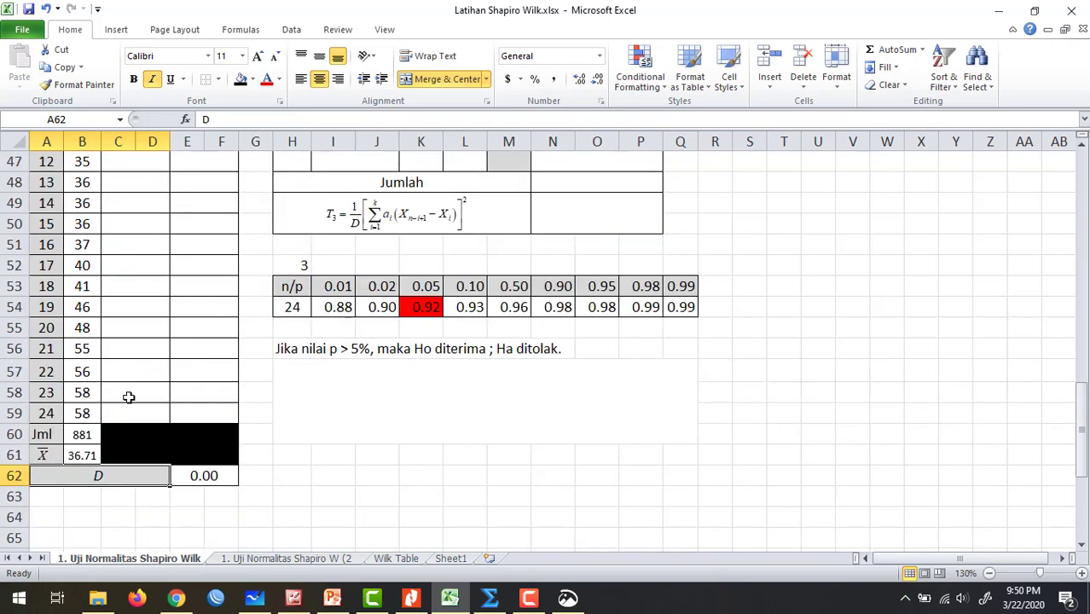
left_click(93, 436)
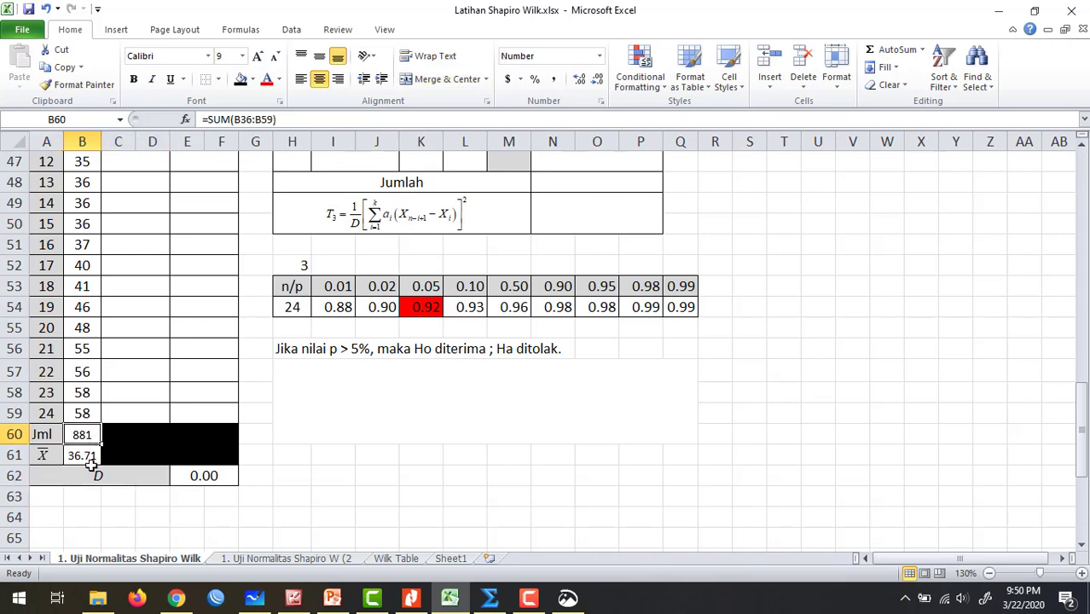
left_click(85, 456)
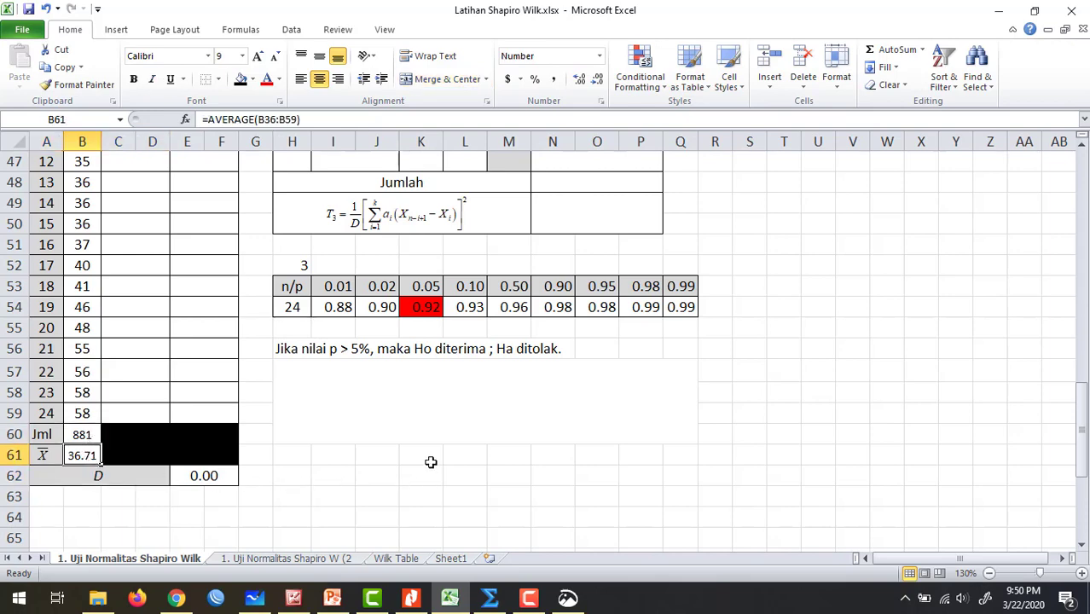
scroll(294, 474, "up", 7)
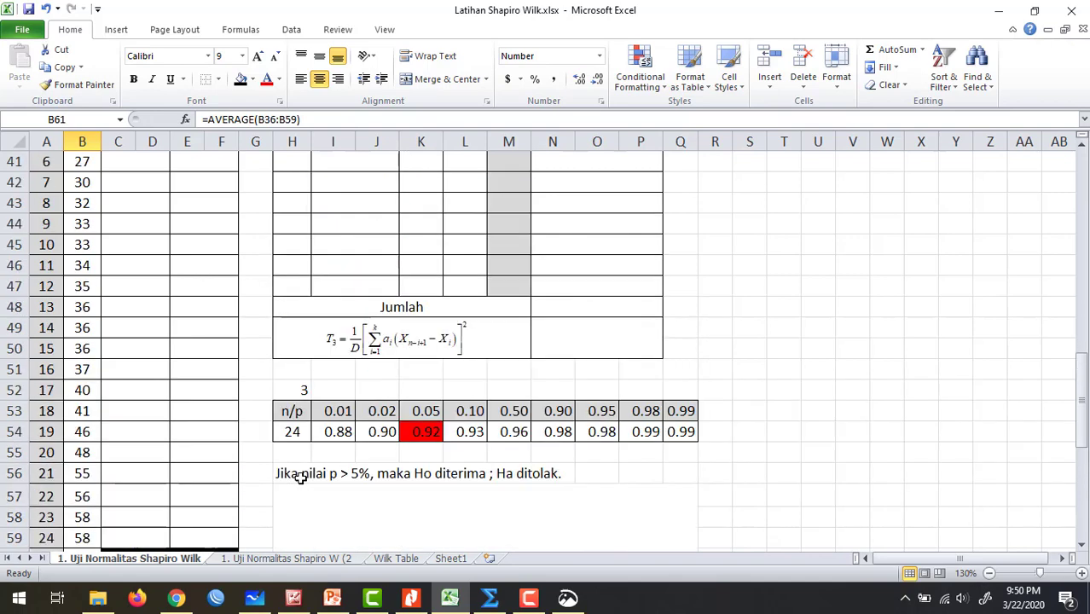
scroll(315, 435, "down", 2)
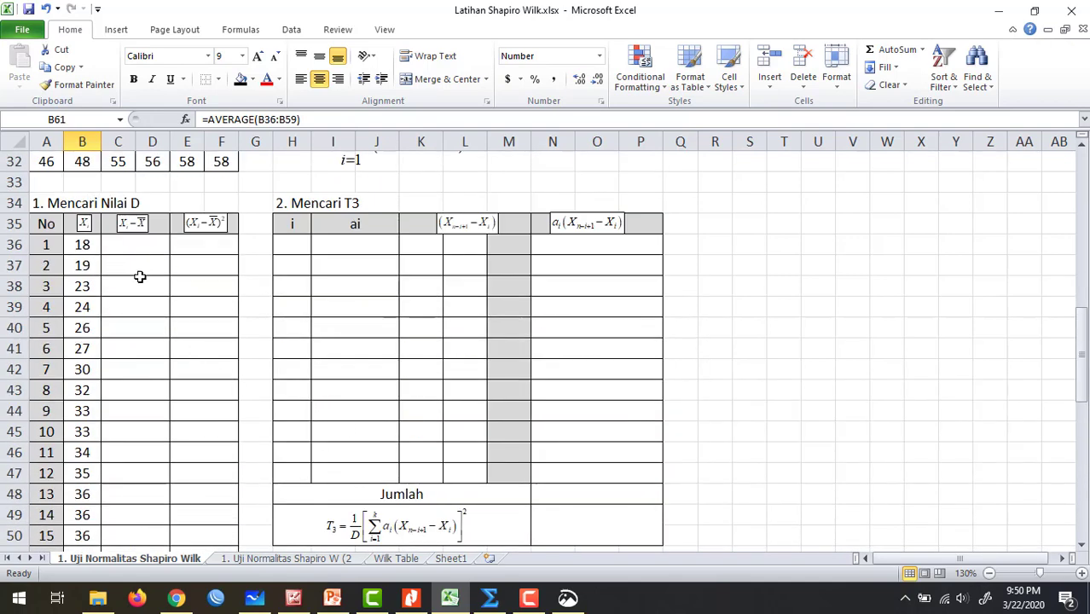
scroll(138, 282, "up", 1)
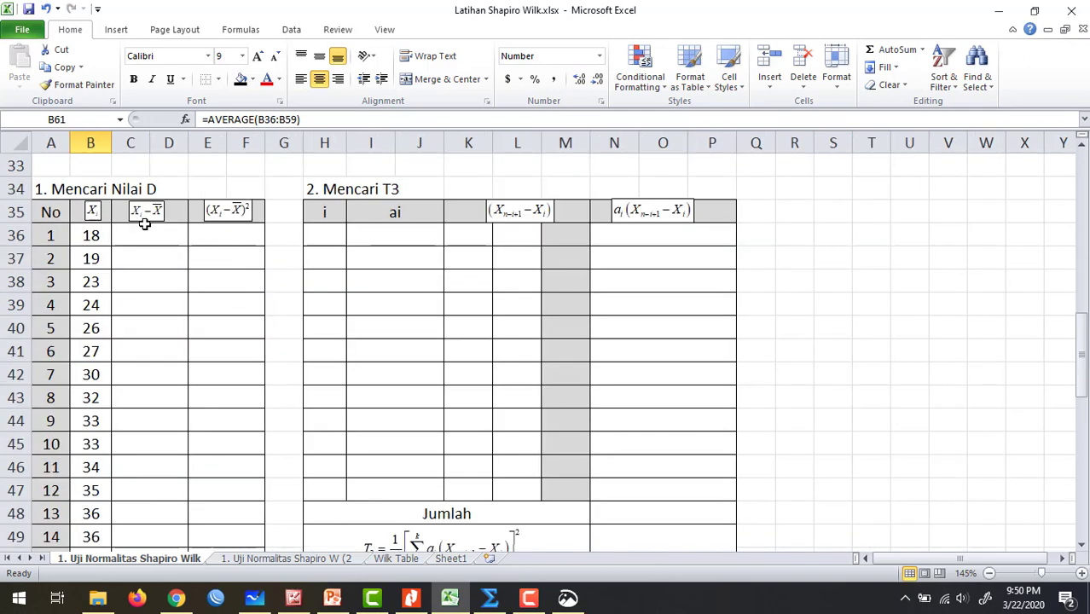
scroll(220, 261, "up", 1)
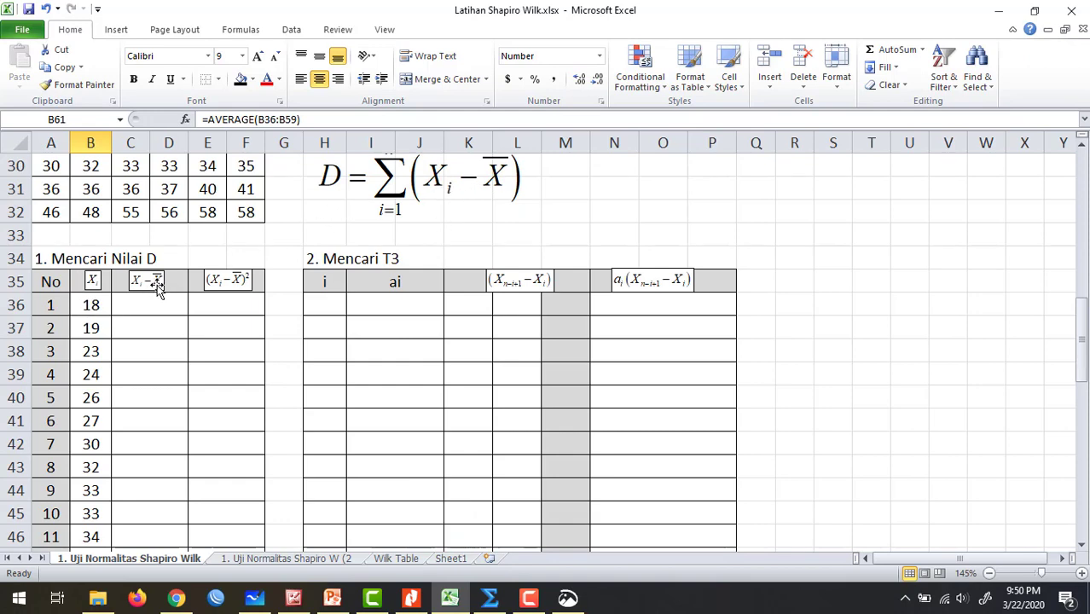
scroll(100, 363, "down", 7)
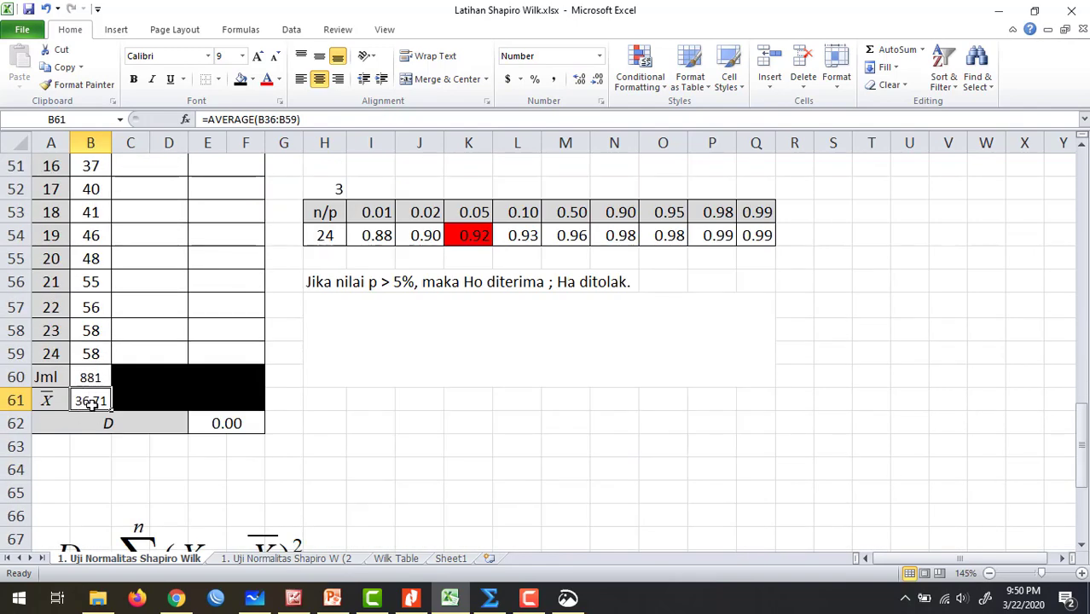
scroll(91, 404, "up", 8)
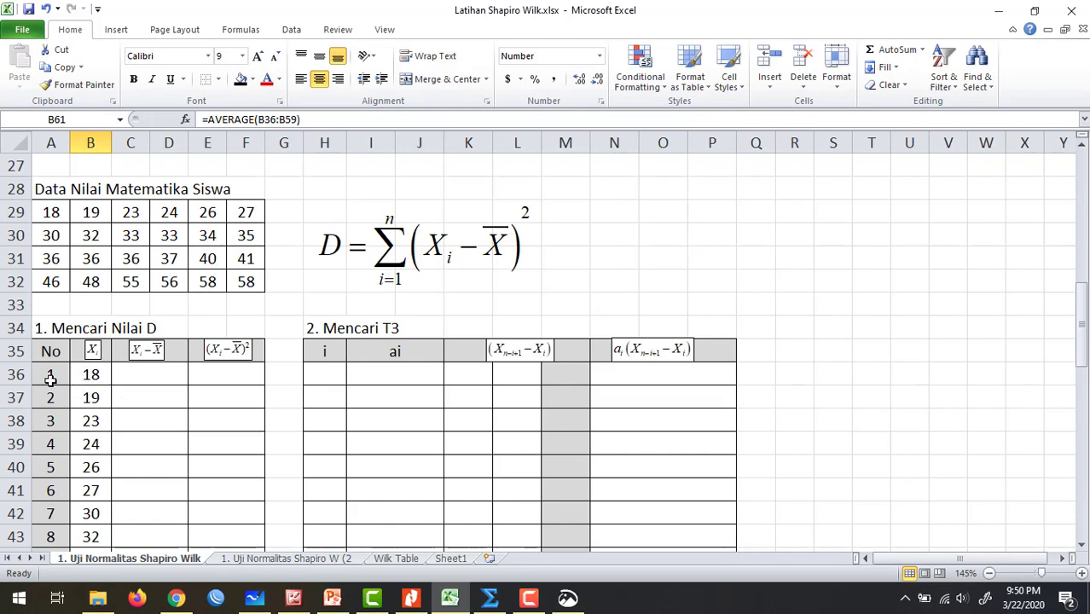
- Trace which Xi cells and which mean cell supply the first two Xi − X̄ differences
left_click(98, 376)
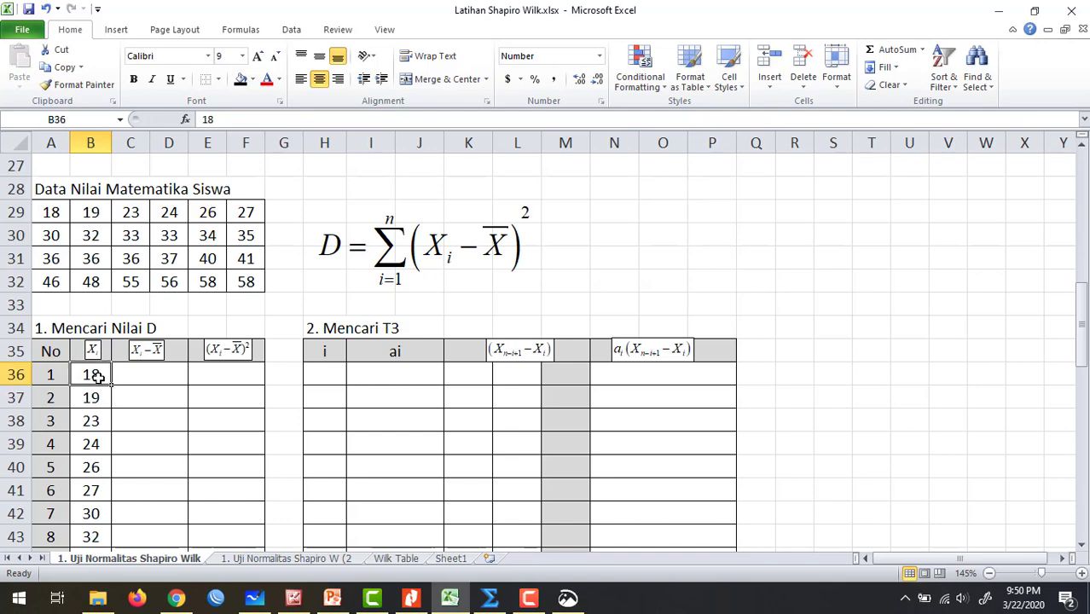
scroll(141, 465, "down", 7)
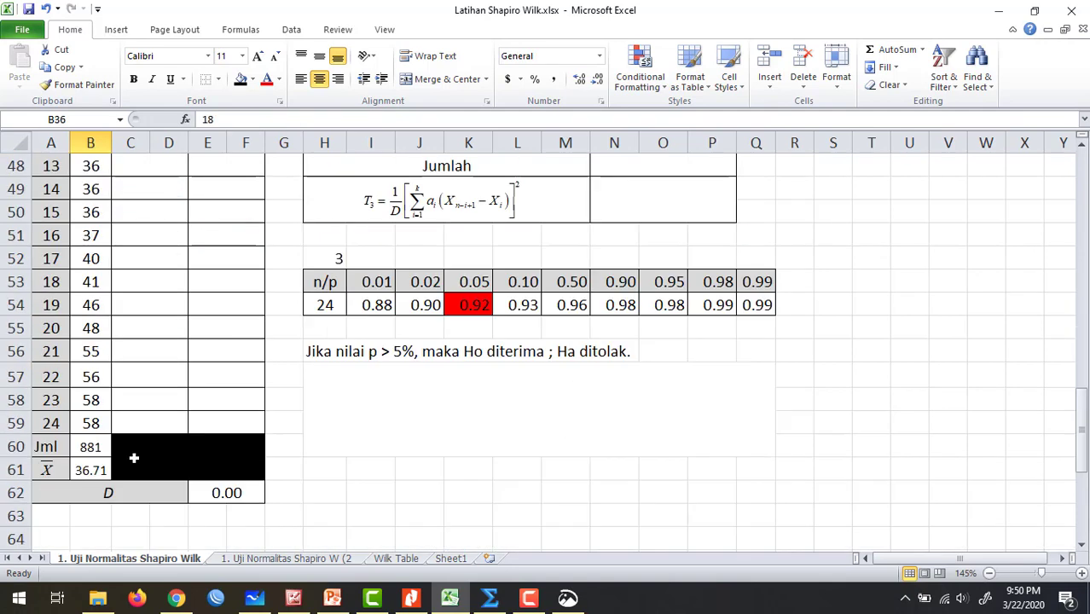
left_click(91, 471)
scroll(146, 419, "up", 6)
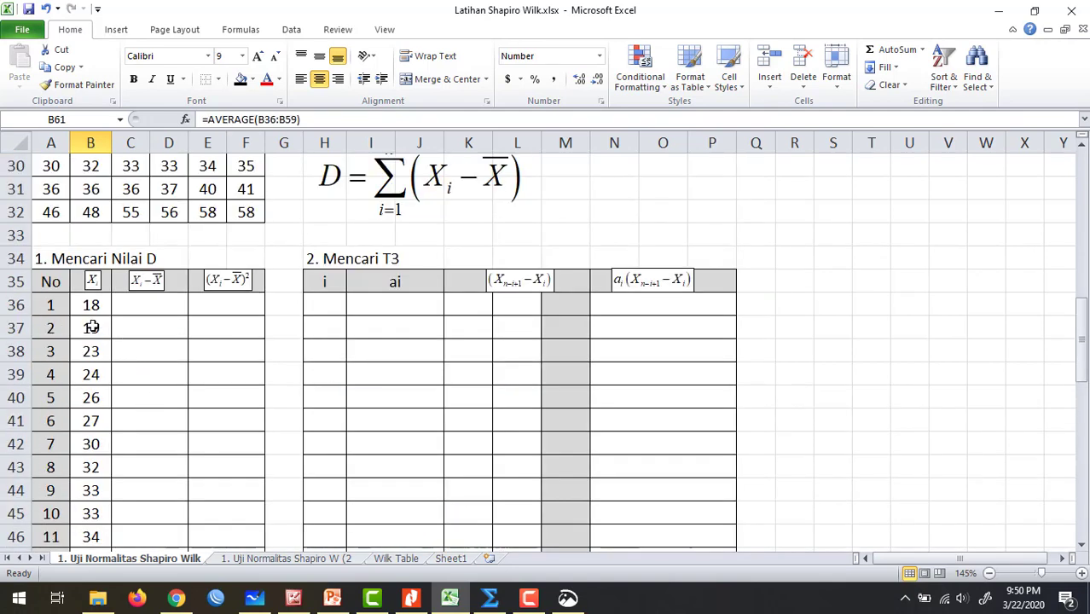
left_click(154, 330)
scroll(146, 392, "down", 7)
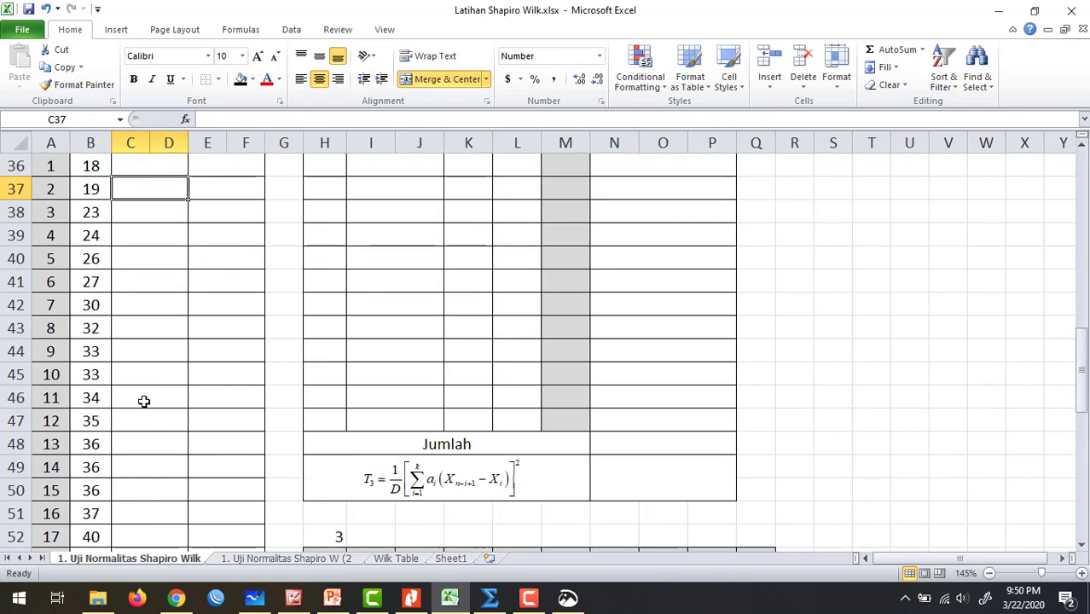
left_click(91, 401)
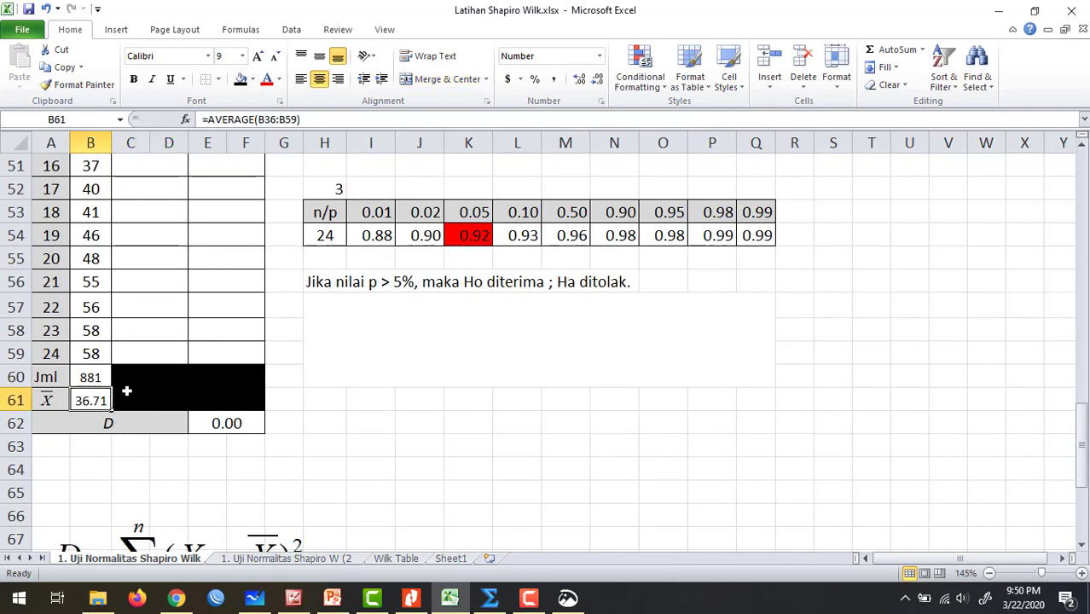
scroll(127, 382, "up", 8)
scroll(180, 388, "down", 2)
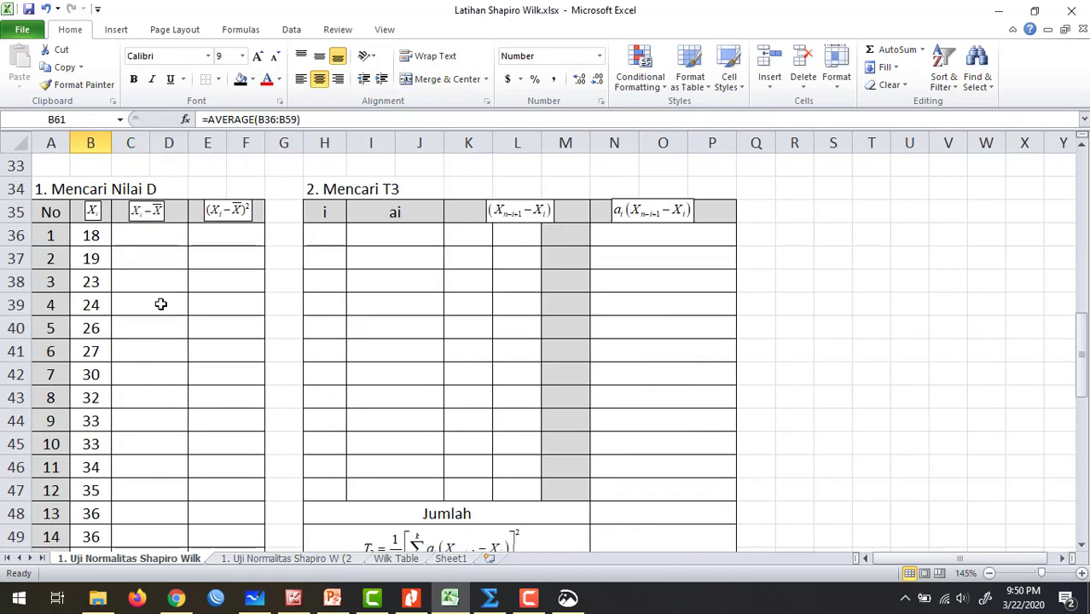
- Build the first Xi − X̄ formula in C36 by subtracting the mean from the first Xi value, =B36-B61
left_click(160, 236)
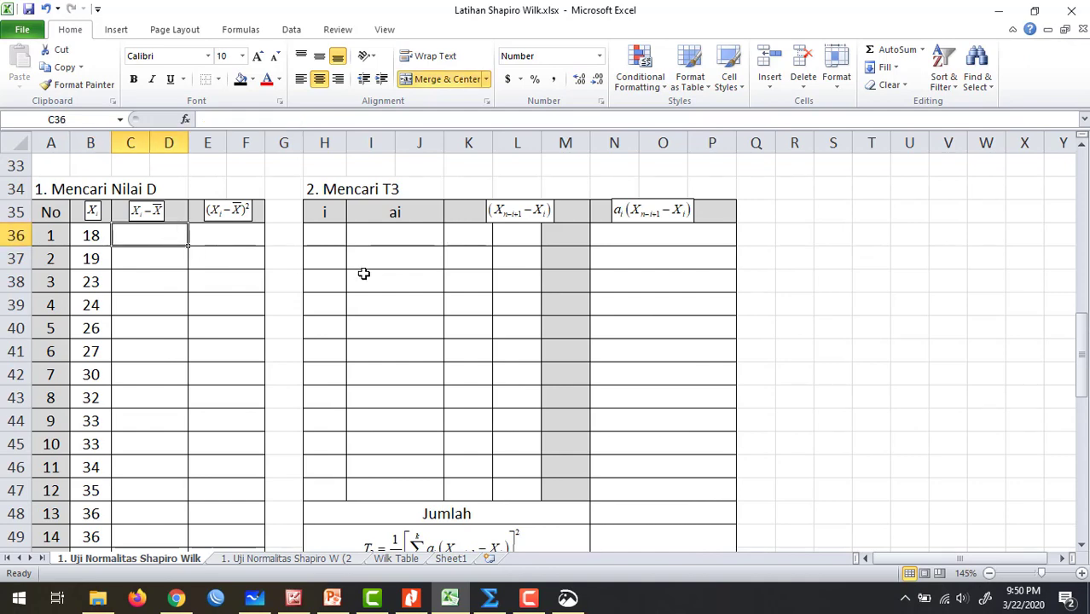
type("=")
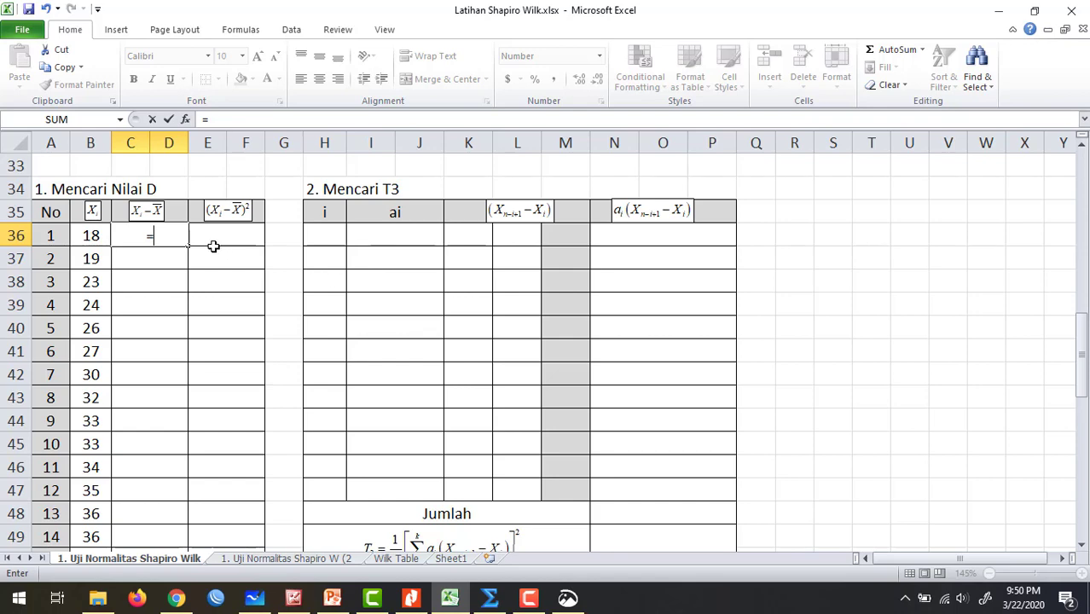
left_click(91, 237)
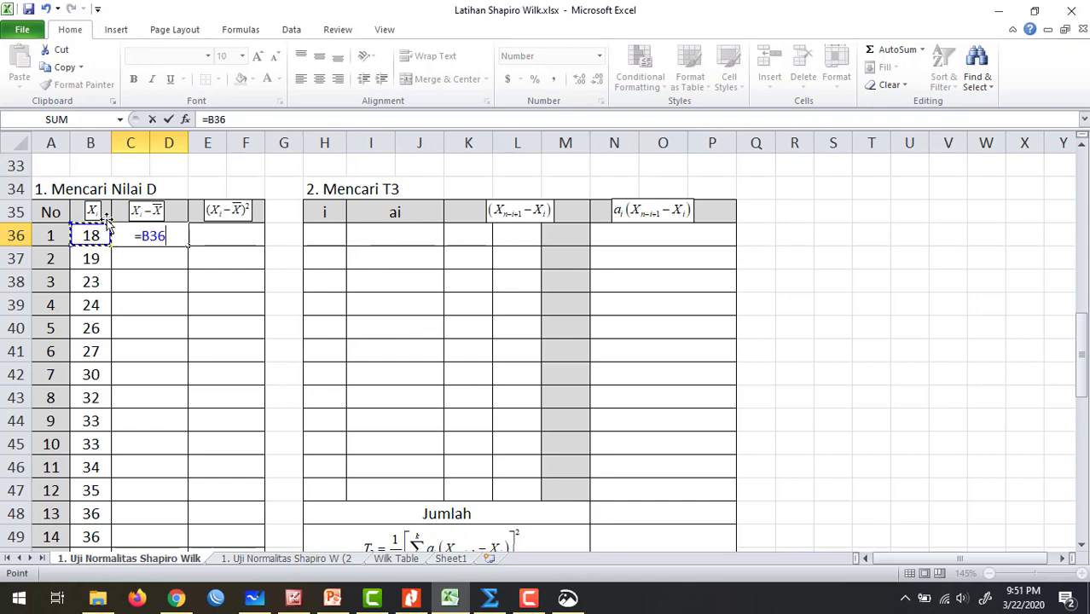
type("-")
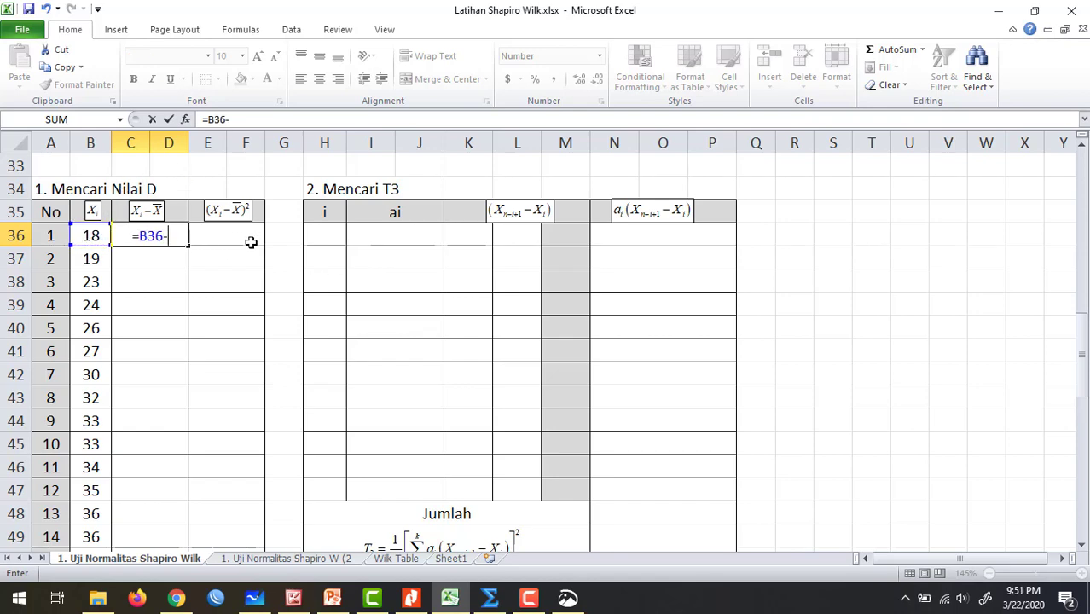
scroll(175, 301, "down", 6)
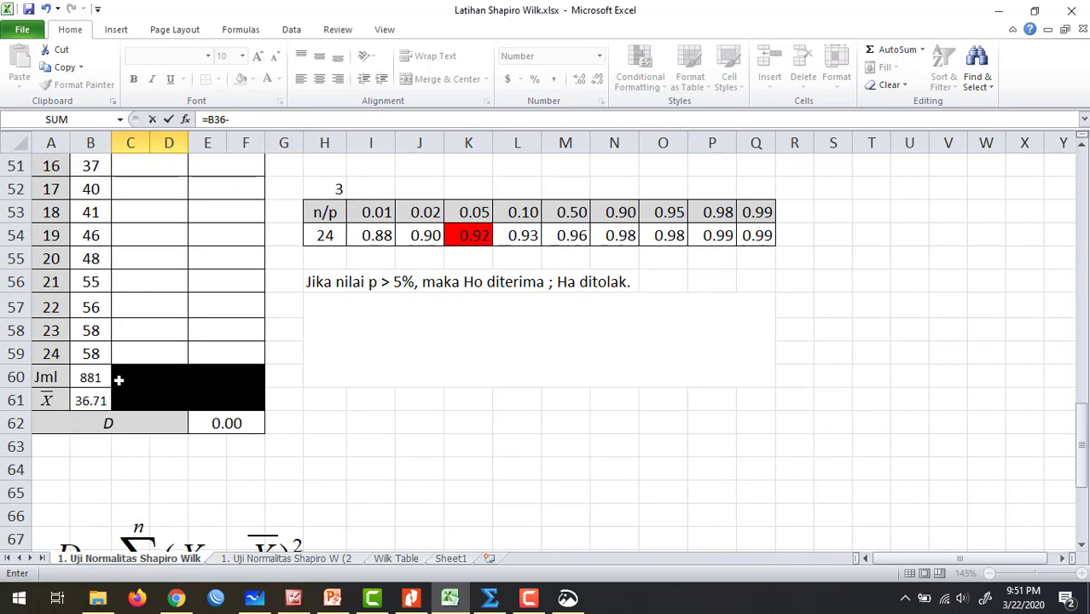
left_click(98, 397)
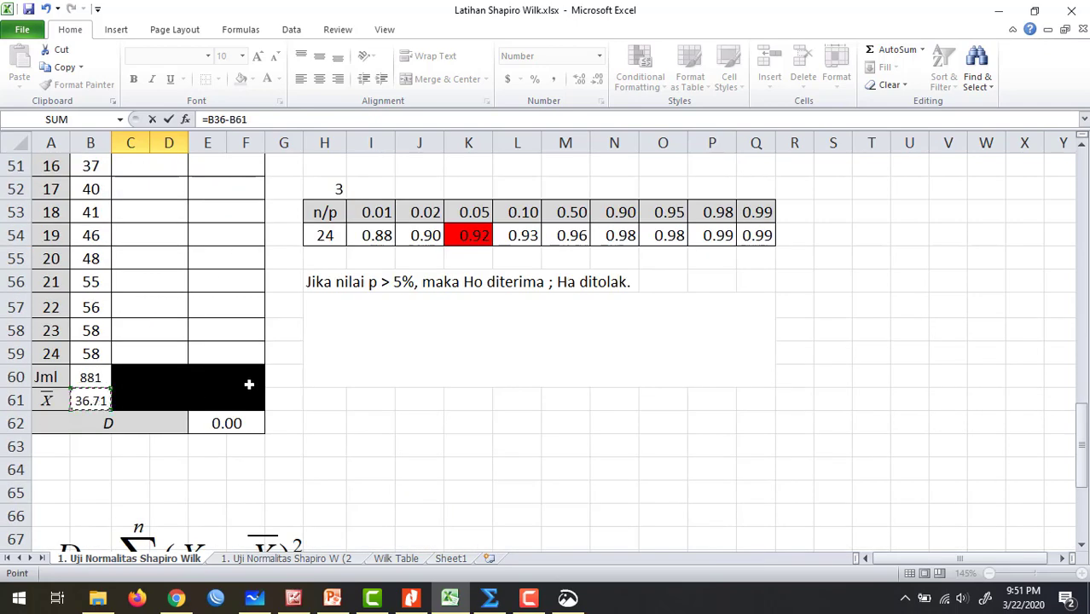
scroll(196, 320, "up", 6)
scroll(196, 320, "up", 1)
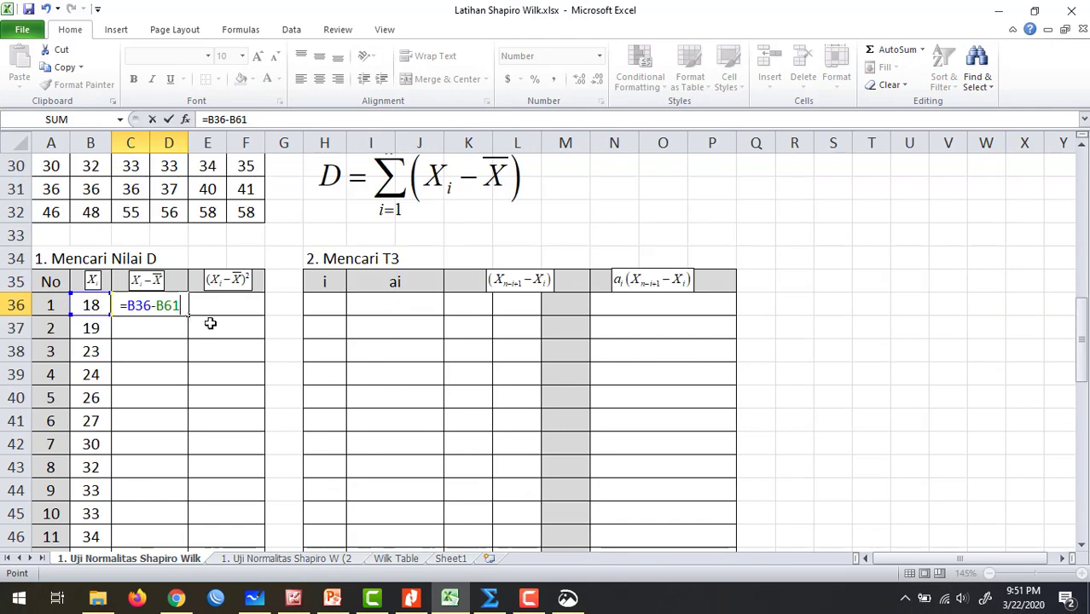
- Make the mean reference in the C36 formula absolute, giving =B36-$B$61, and commit it
left_click(160, 309)
type("$")
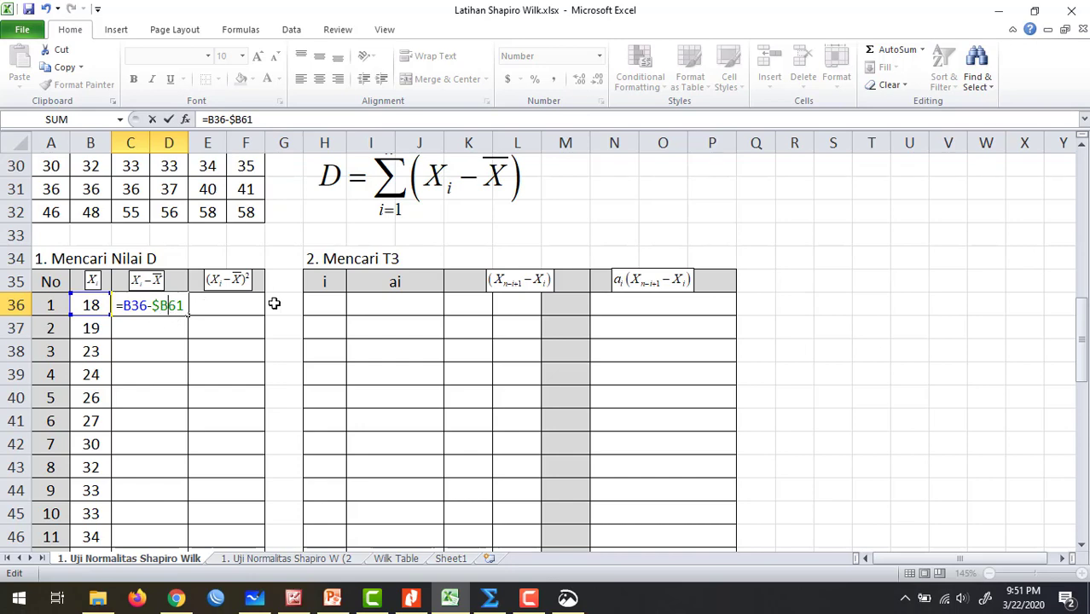
type("$")
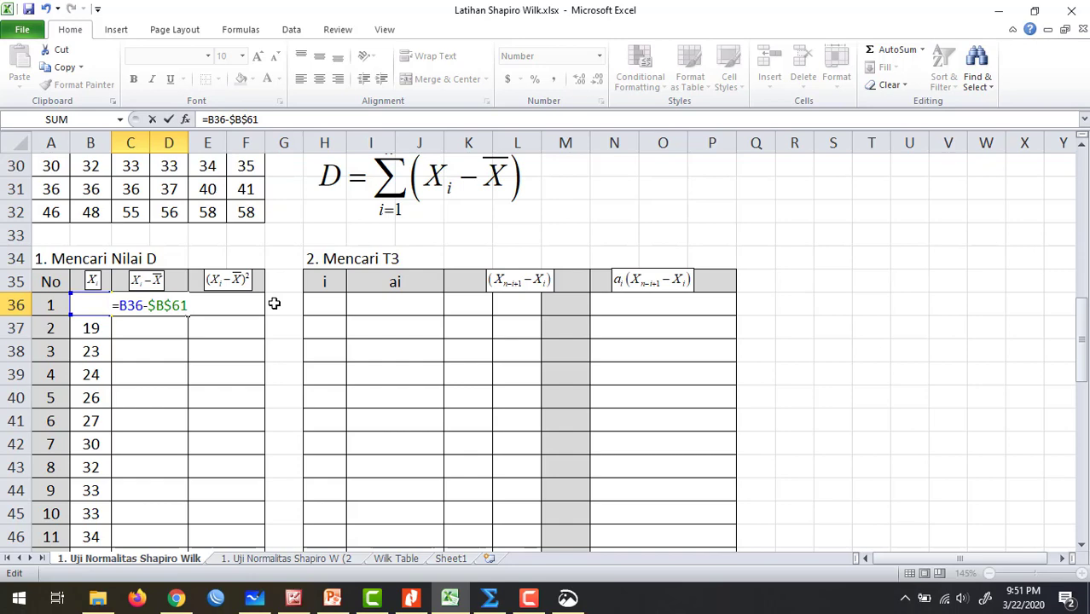
key("Return")
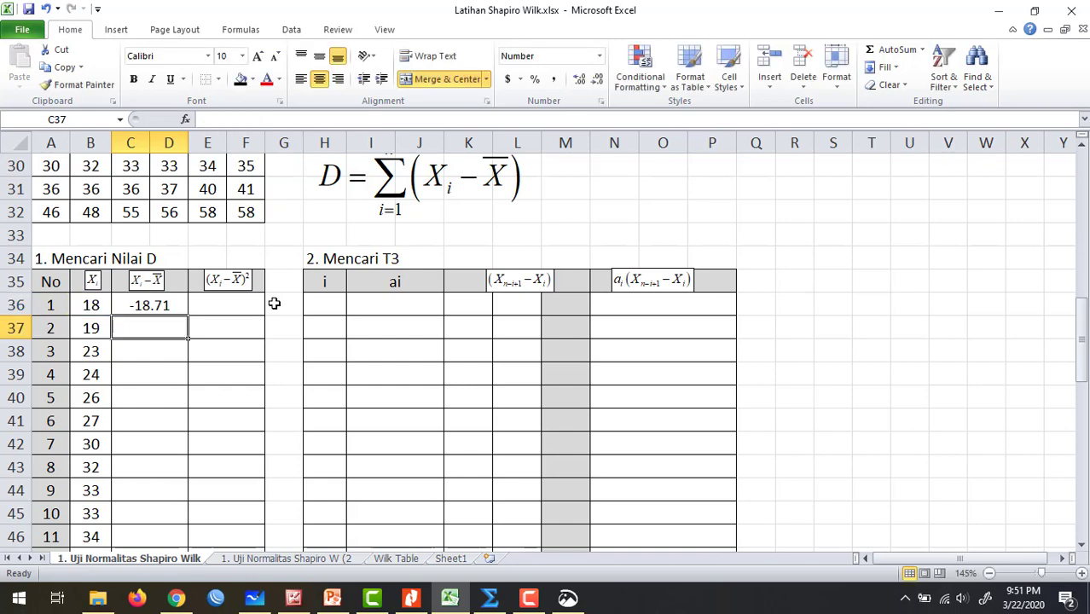
- Fill the Xi − X̄ formula from C36 down through row 59, checking the copied reference in C37
left_click(165, 304)
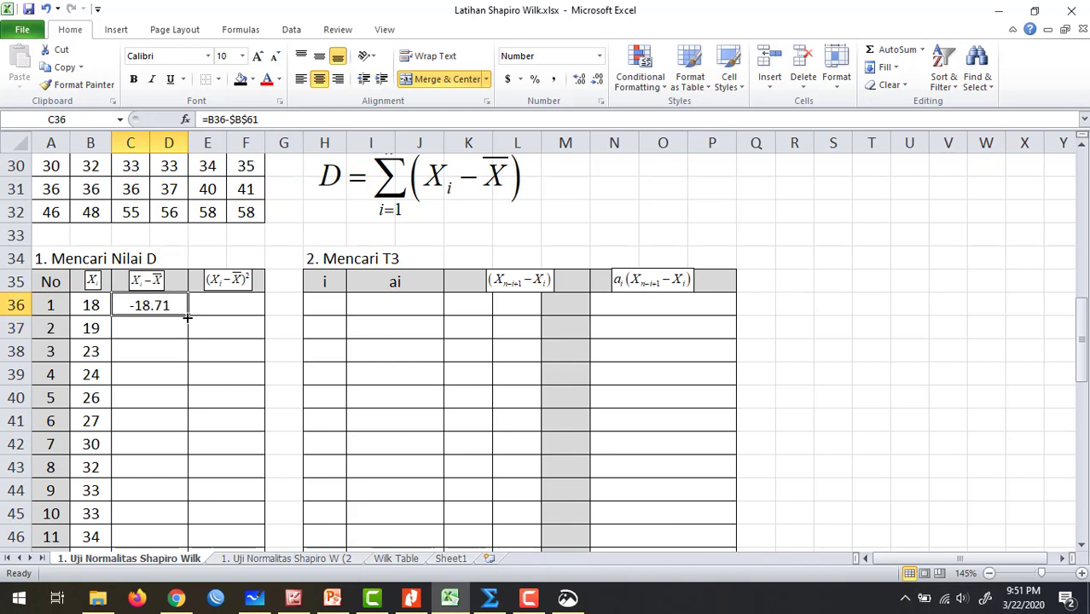
left_click_drag(187, 317, 188, 341)
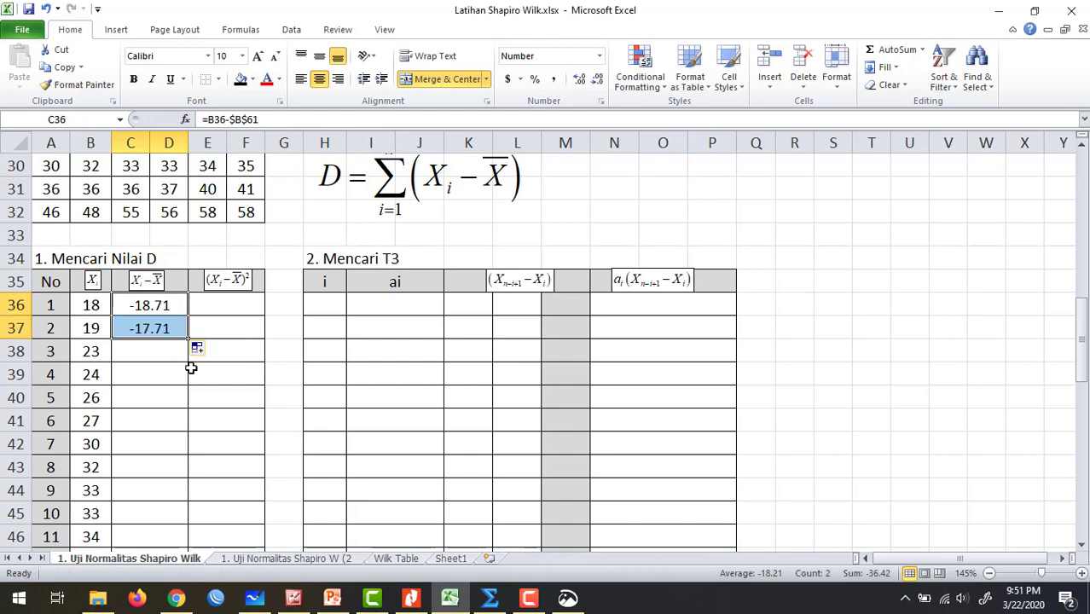
left_click(171, 328)
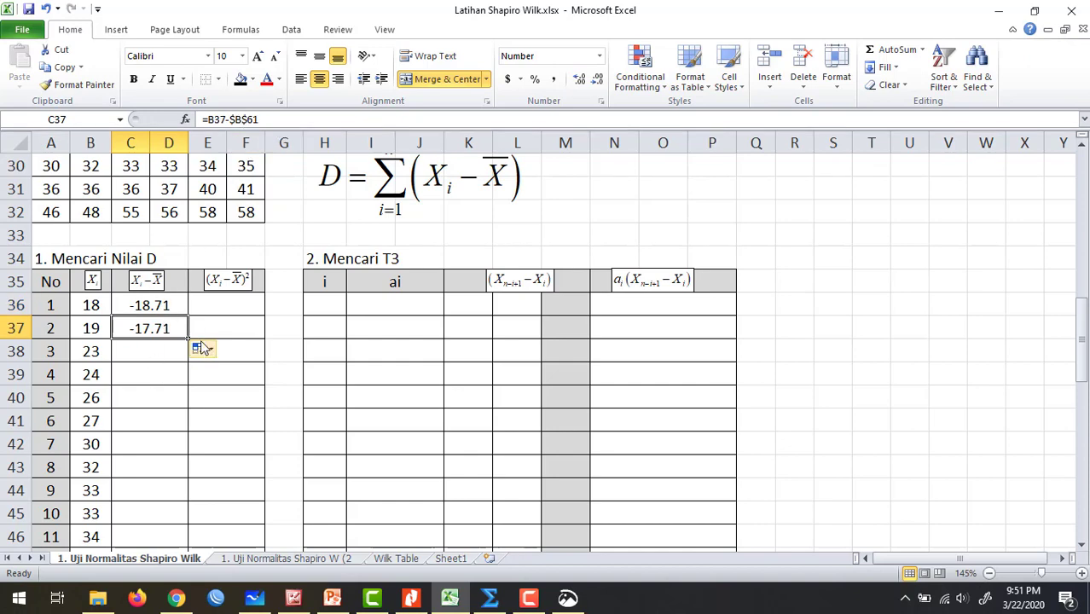
left_click_drag(188, 339, 208, 451)
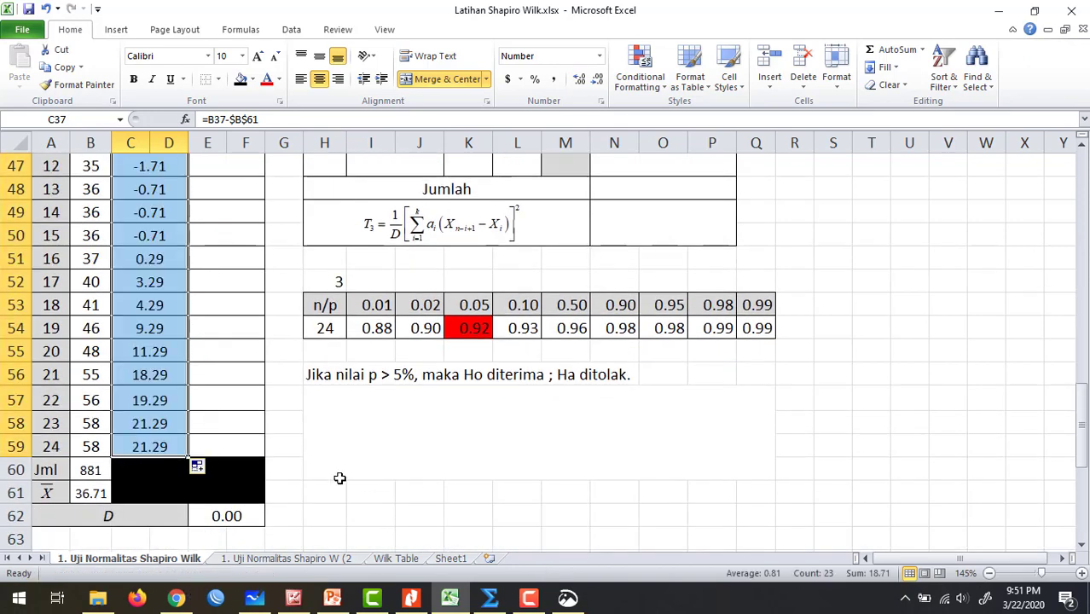
- Square the first deviation in E36 of the (Xi − X̄)² column with =C36^2
scroll(166, 391, "up", 6)
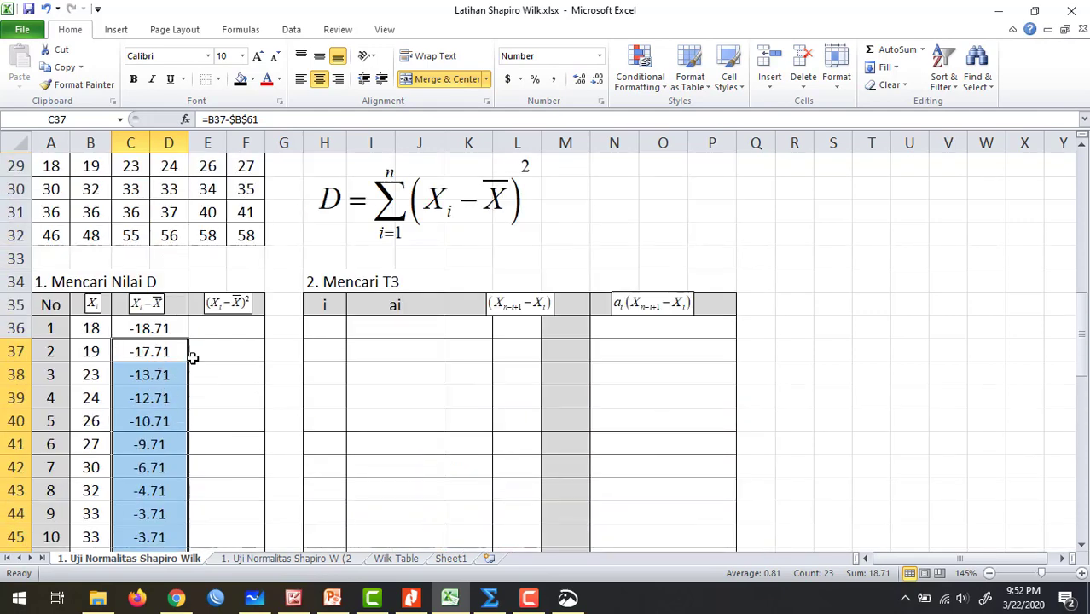
left_click(243, 331)
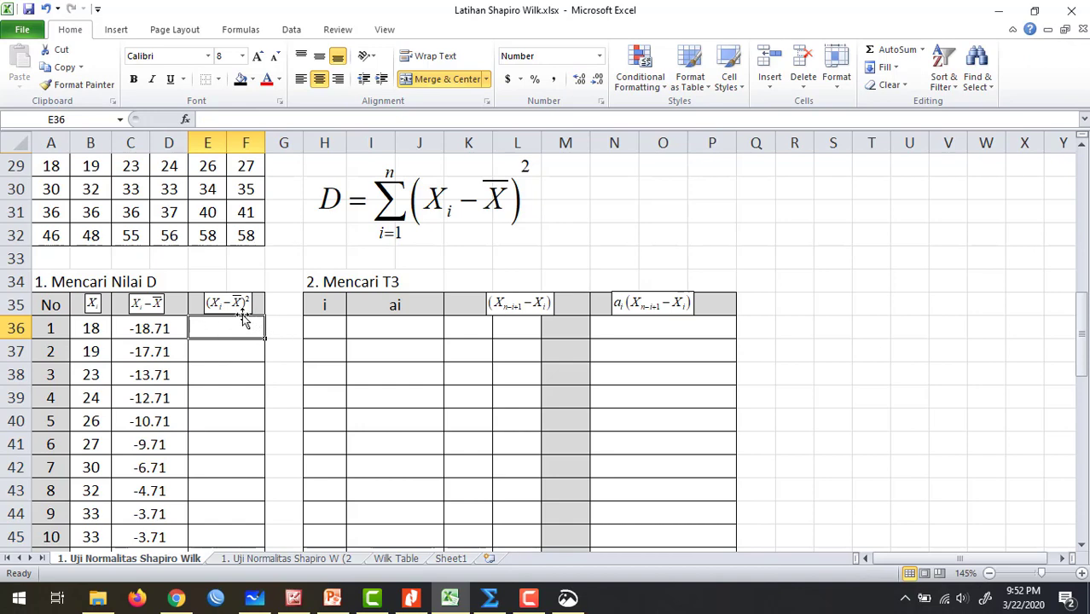
left_click(162, 326)
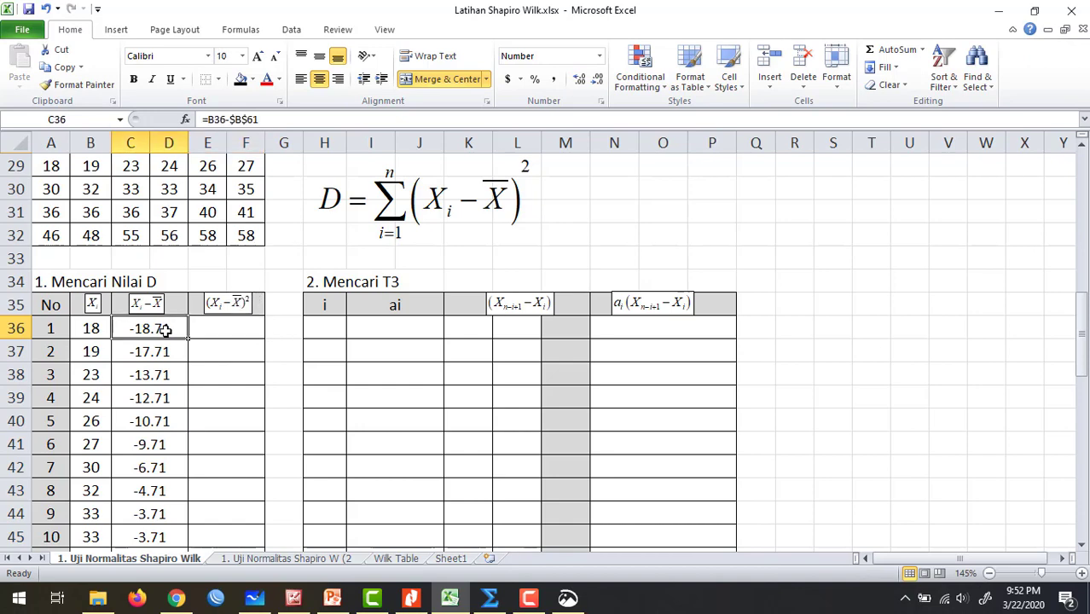
left_click(232, 332)
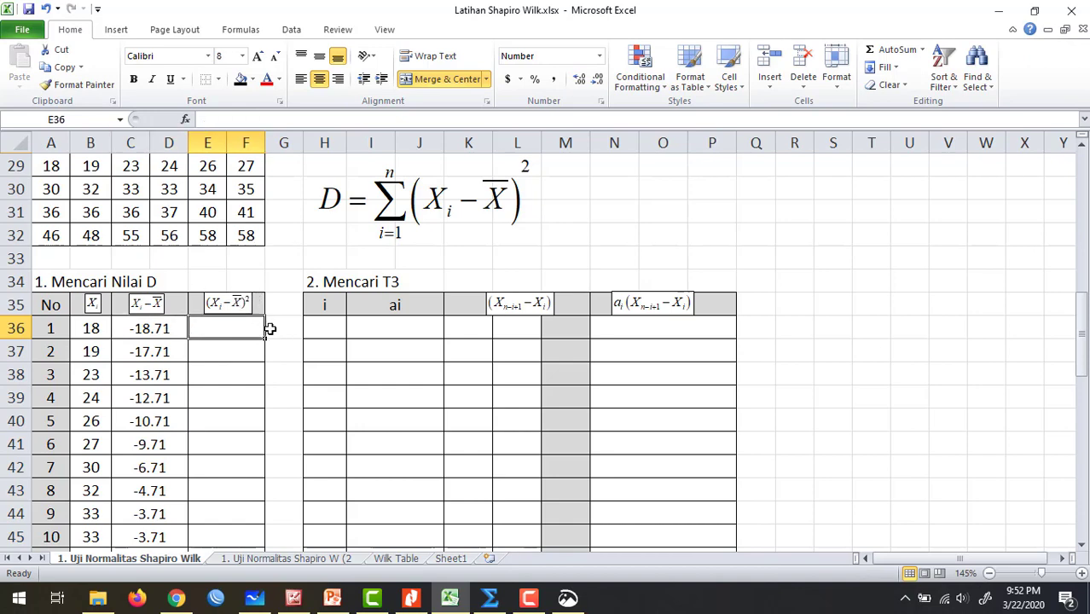
type("=")
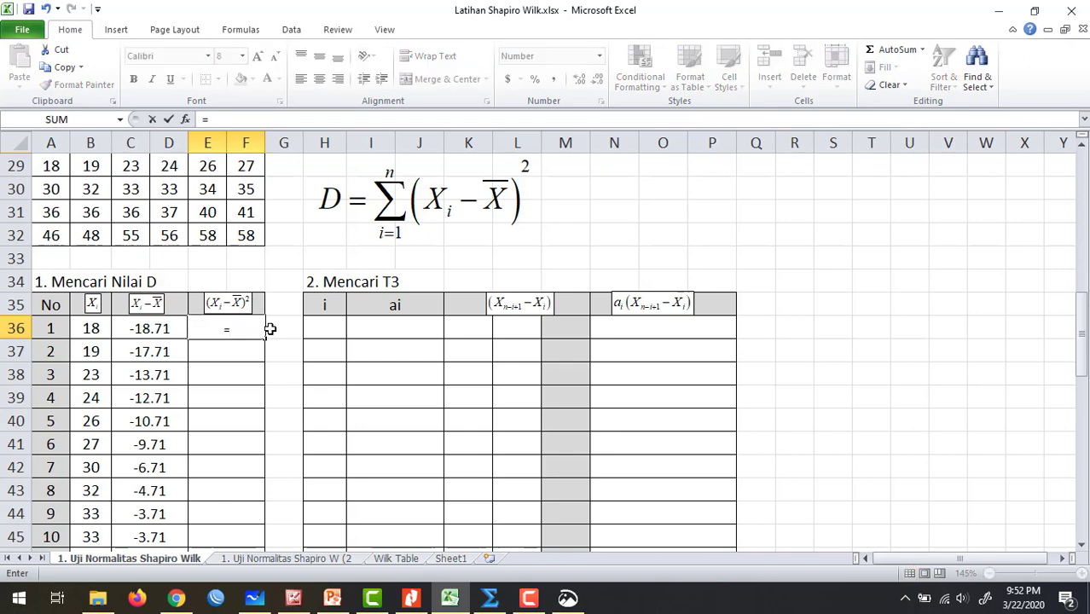
left_click(152, 328)
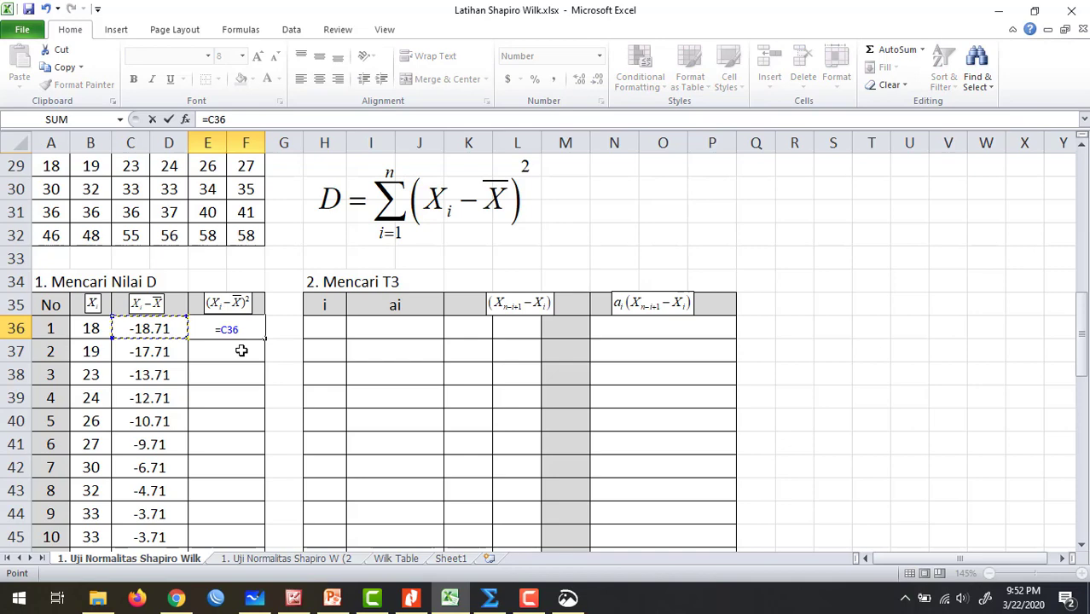
type("^")
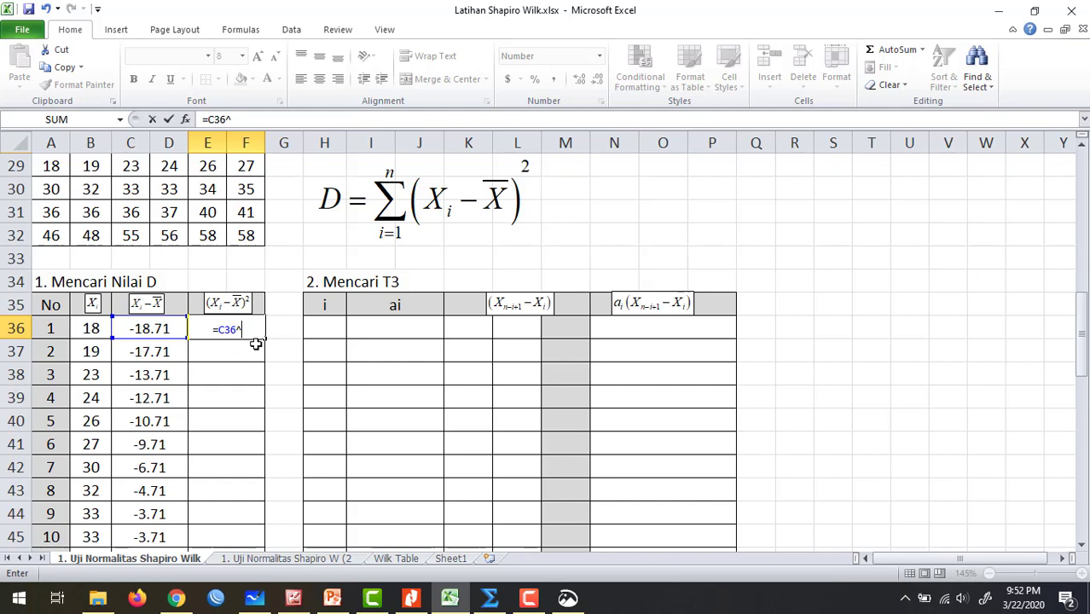
type("2")
key("Return")
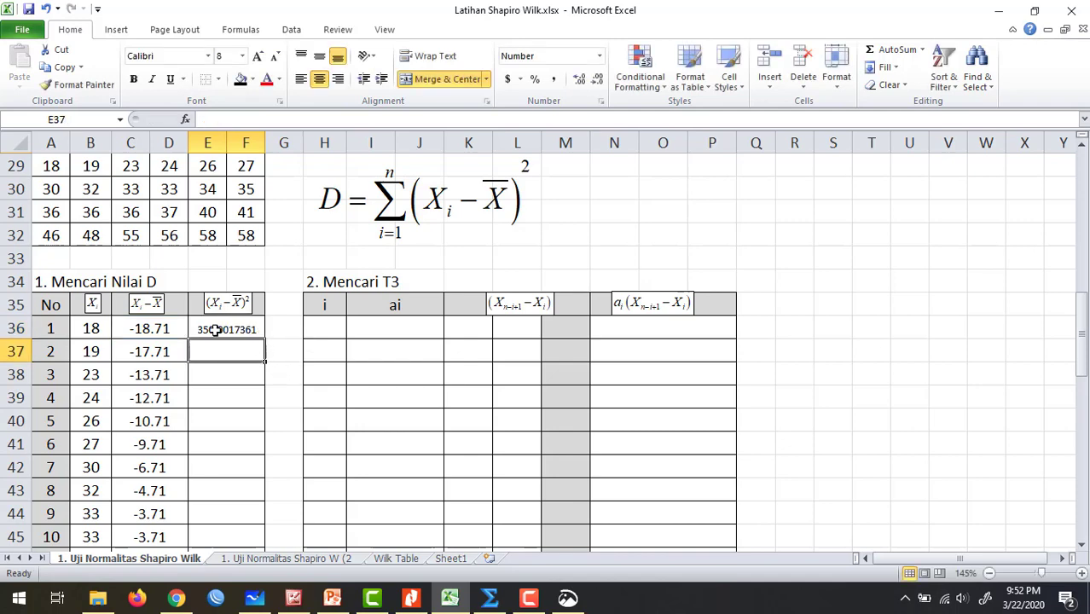
- Fill the squared deviation formula from E36 down to E59
left_click(256, 332)
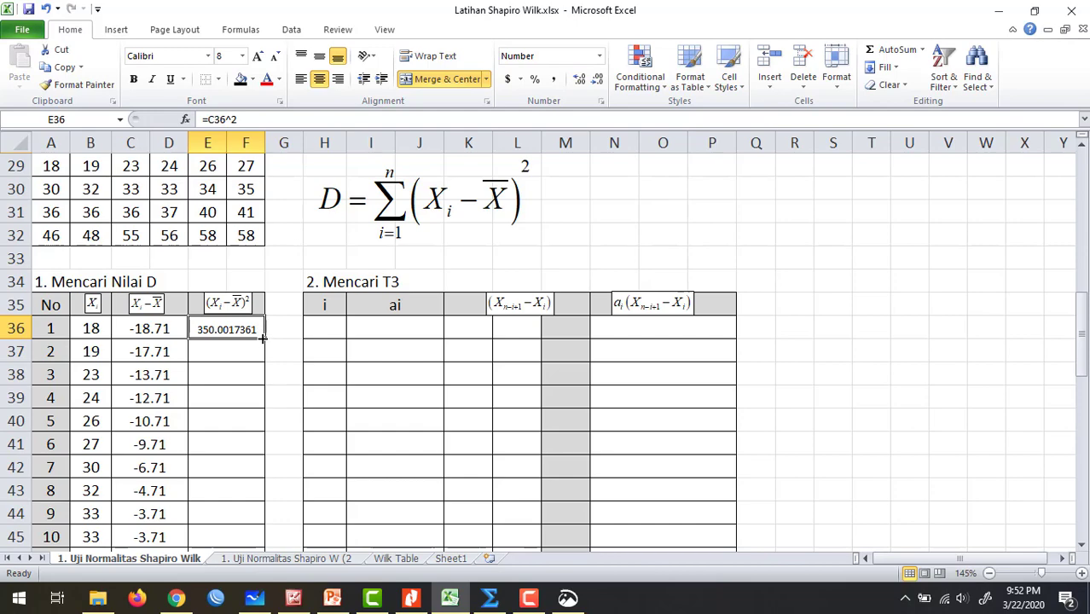
left_click_drag(262, 338, 251, 499)
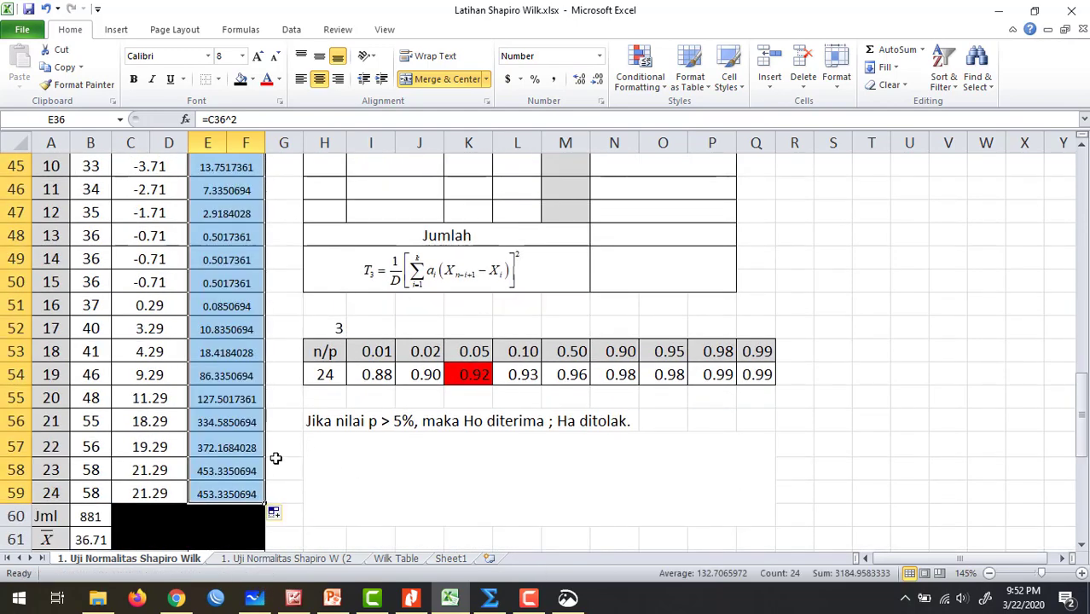
scroll(276, 458, "up", 6)
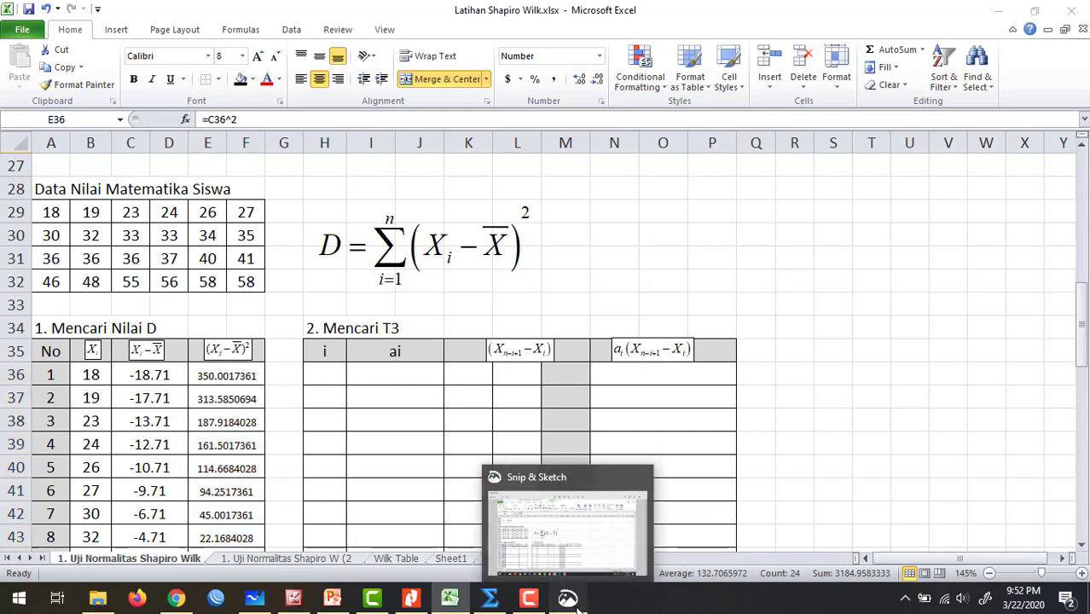
- Close the old Snip & Sketch capture and take a new fullscreen snip of the worksheet for annotation
left_click(574, 605)
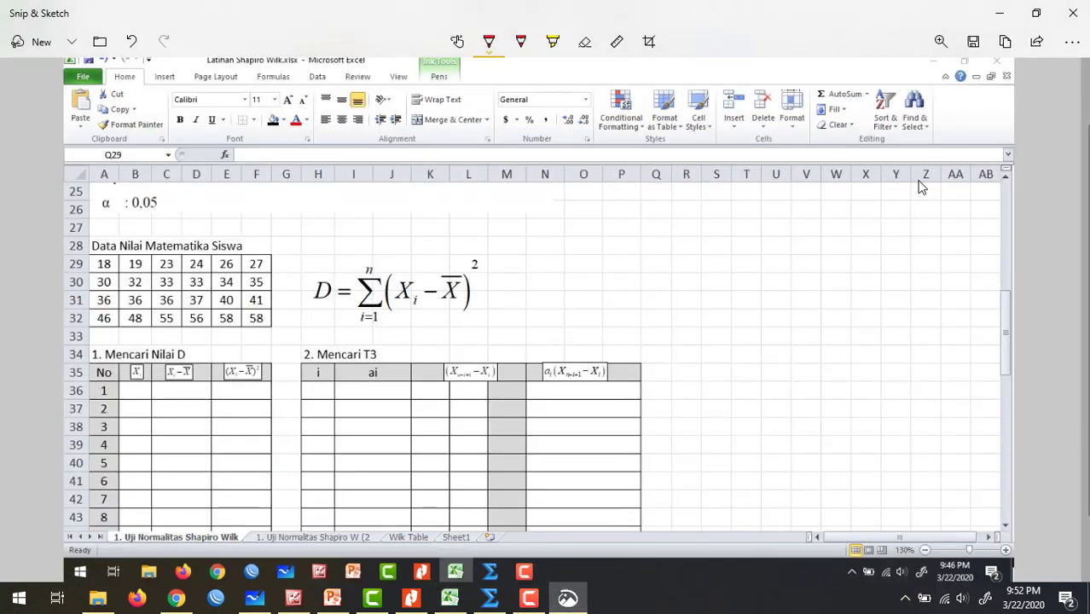
left_click(1074, 15)
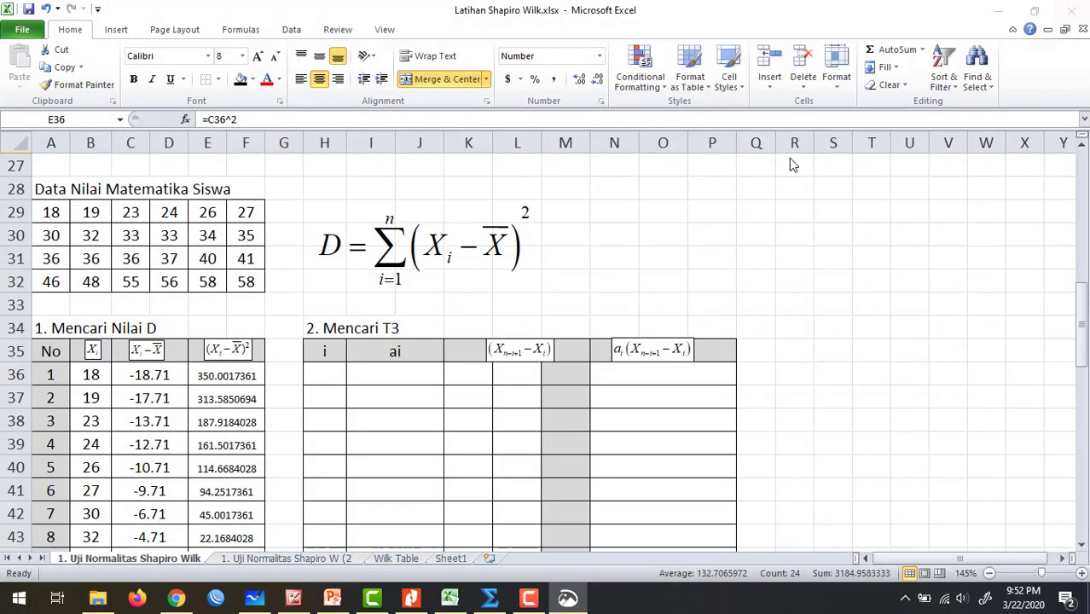
left_click(985, 599)
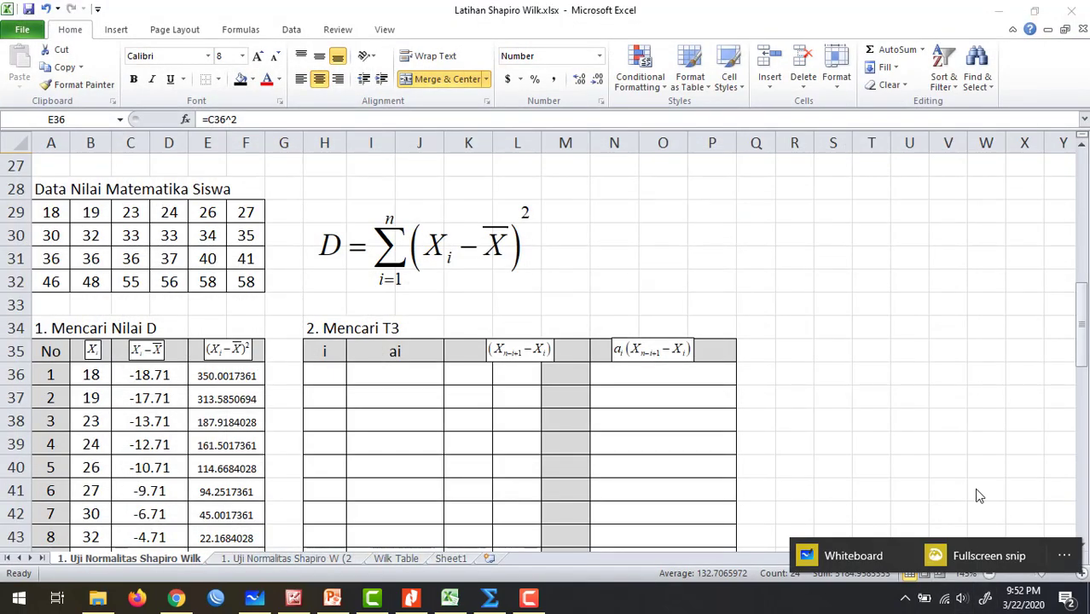
left_click(976, 554)
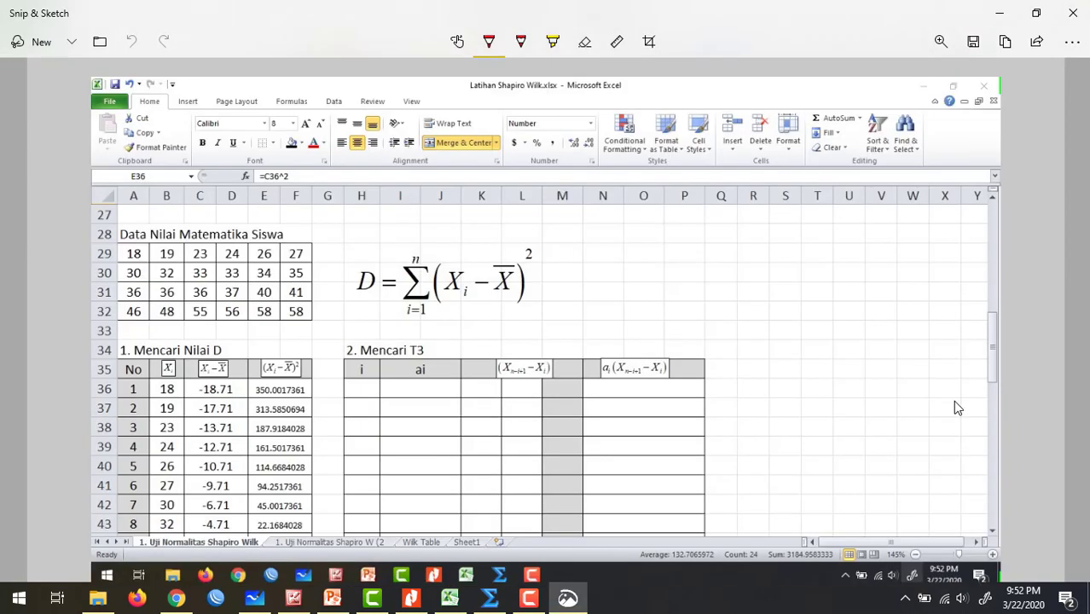
- Circle the Xi − X̄ heading in red pen on the snip and handwrite the formula B36 − $D$36 above the tables
left_click_drag(618, 316, 611, 320)
mouse_move(227, 357)
left_mouse_down()
mouse_move(223, 389)
mouse_move(243, 343)
mouse_move(191, 341)
left_mouse_up()
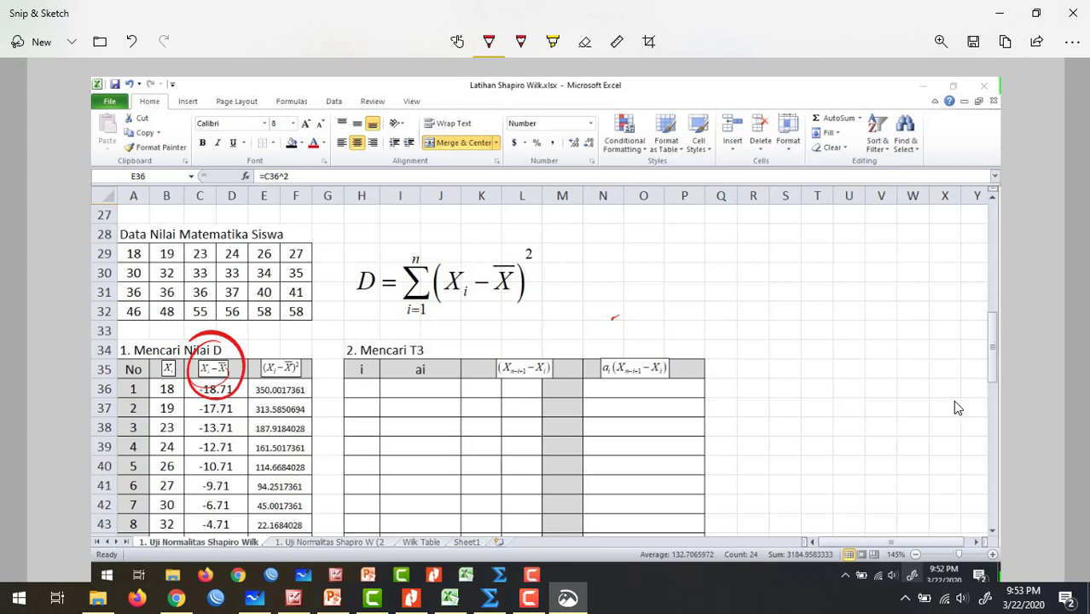
mouse_move(274, 321)
left_mouse_down()
mouse_move(287, 348)
mouse_move(305, 342)
left_mouse_up()
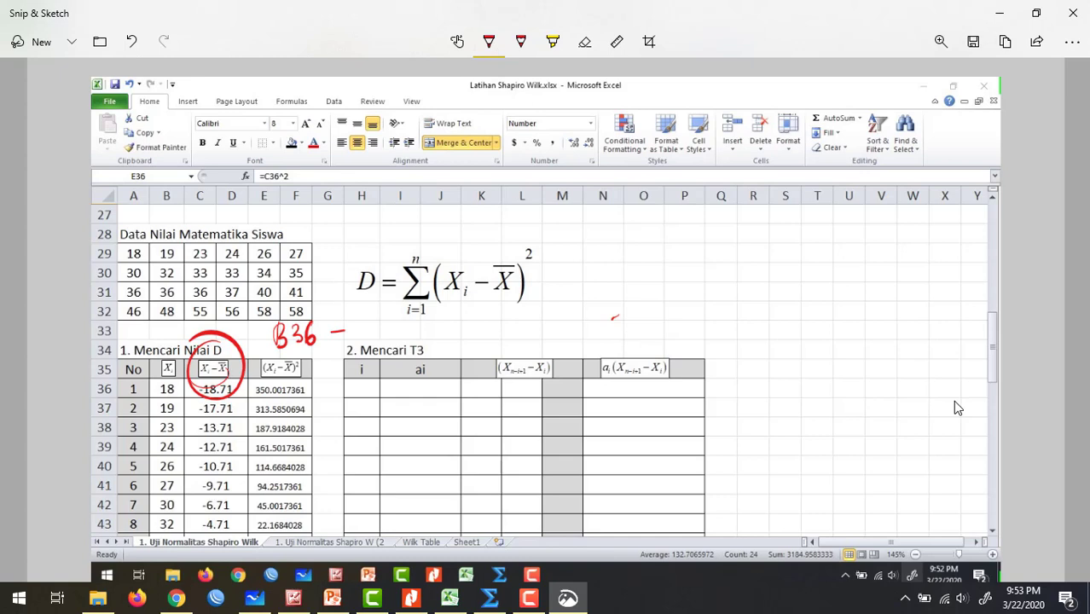
left_click_drag(361, 320, 360, 338)
left_click_drag(358, 323, 359, 340)
mouse_move(380, 323)
left_mouse_down()
mouse_move(382, 340)
mouse_move(400, 338)
mouse_move(355, 301)
mouse_move(376, 348)
left_mouse_up()
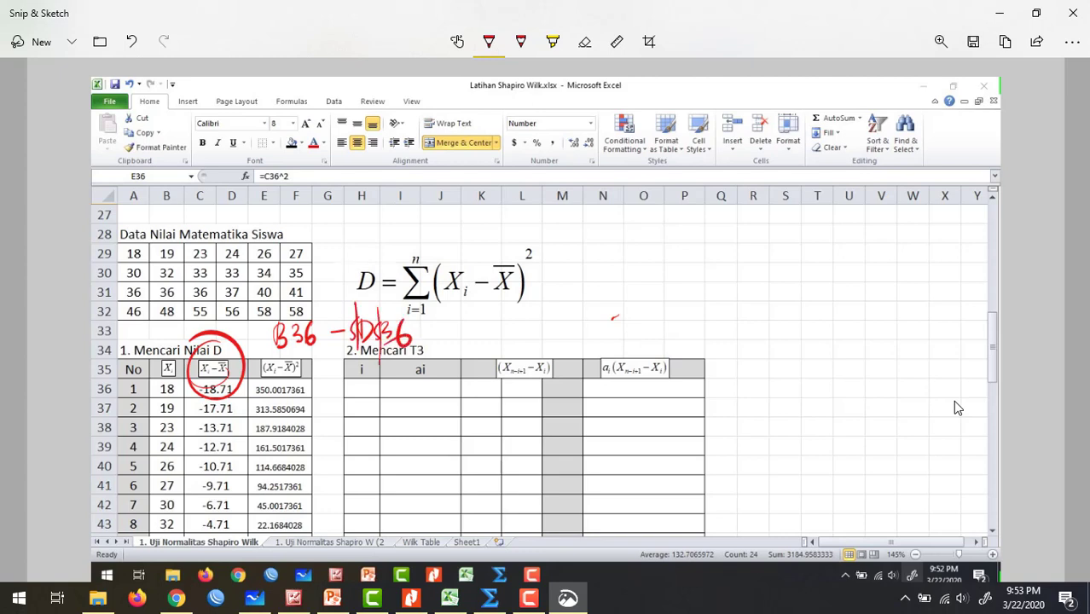
- Circle the (Xi − X̄)² heading, draw an arrow from it to the blank area and handwrite D36 ^ 2 there
mouse_move(294, 342)
left_mouse_down()
mouse_move(307, 368)
mouse_move(279, 349)
left_mouse_up()
mouse_move(301, 383)
left_mouse_down()
mouse_move(324, 403)
mouse_move(419, 401)
mouse_move(505, 348)
left_mouse_up()
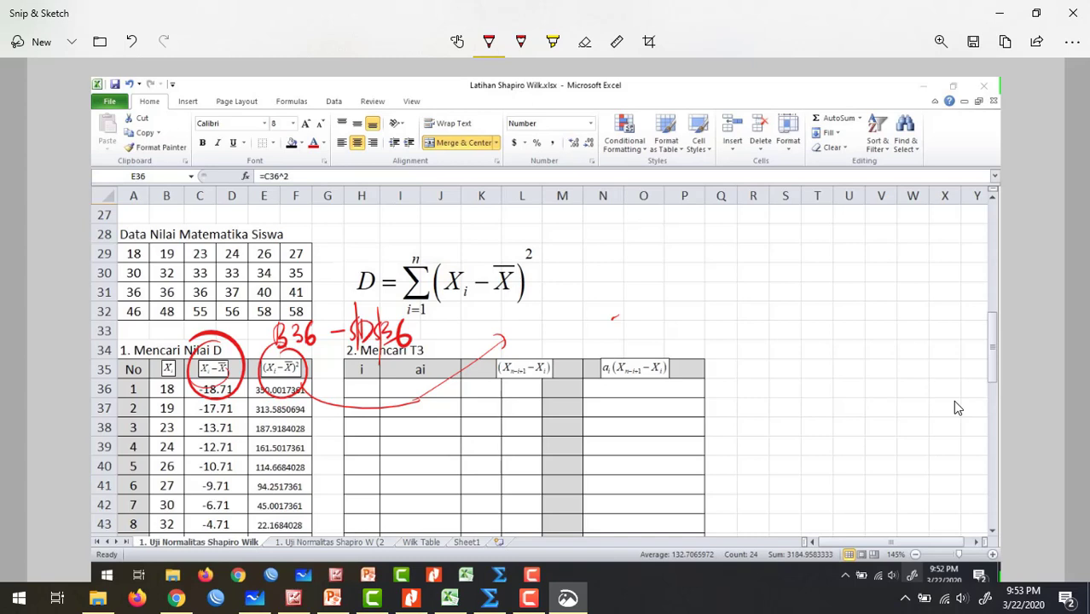
mouse_move(547, 319)
left_mouse_down()
mouse_move(546, 344)
mouse_move(577, 330)
mouse_move(601, 289)
mouse_move(628, 338)
left_mouse_up()
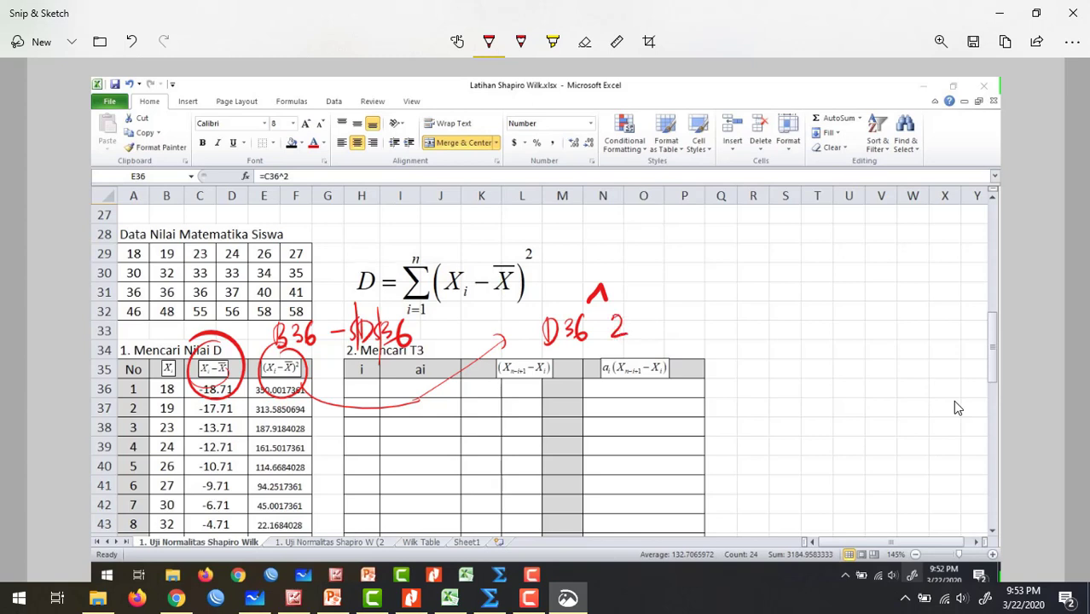
- Draw an arrow pointing to the handwritten caret, label it "pangkat" and underline the word
mouse_move(616, 280)
left_mouse_down()
mouse_move(665, 247)
mouse_move(631, 282)
left_mouse_up()
mouse_move(667, 266)
left_mouse_down()
mouse_move(663, 302)
mouse_move(683, 278)
mouse_move(701, 276)
mouse_move(701, 295)
left_mouse_up()
mouse_move(705, 240)
left_mouse_down()
mouse_move(708, 289)
mouse_move(740, 280)
left_mouse_up()
left_click_drag(665, 314, 708, 302)
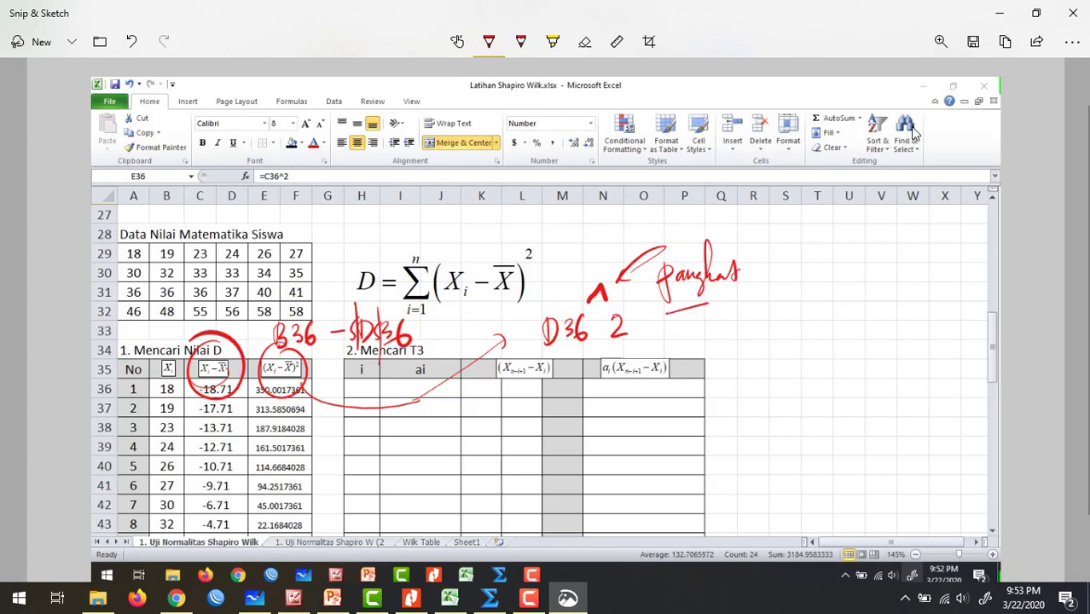
- Minimize the annotated snip and inspect the sum formula for D and the squared deviations in E36:F59 of the worksheet
left_click(1000, 13)
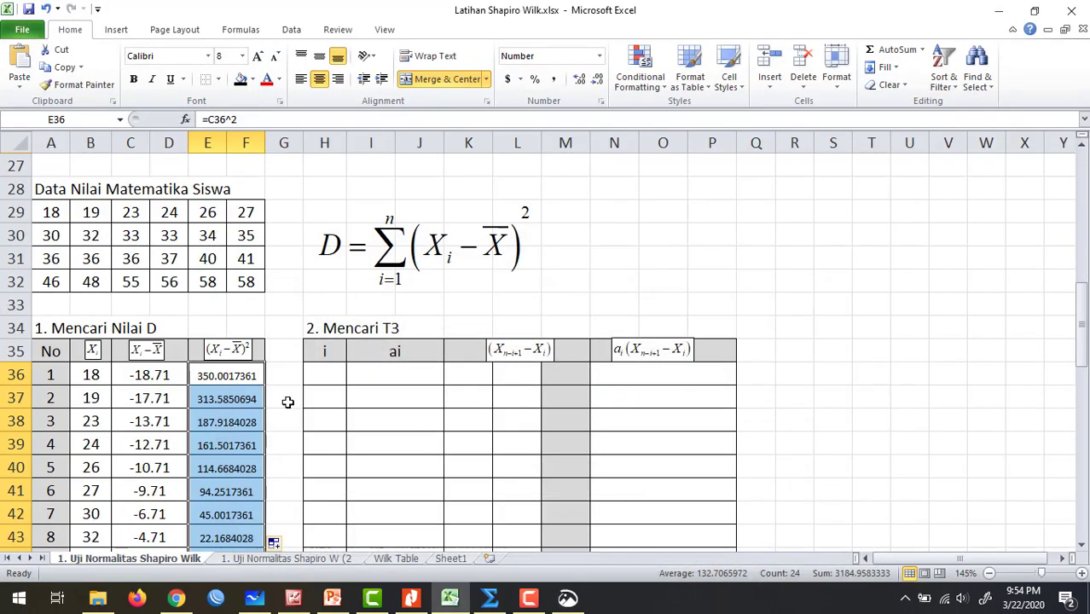
scroll(271, 423, "down", 9)
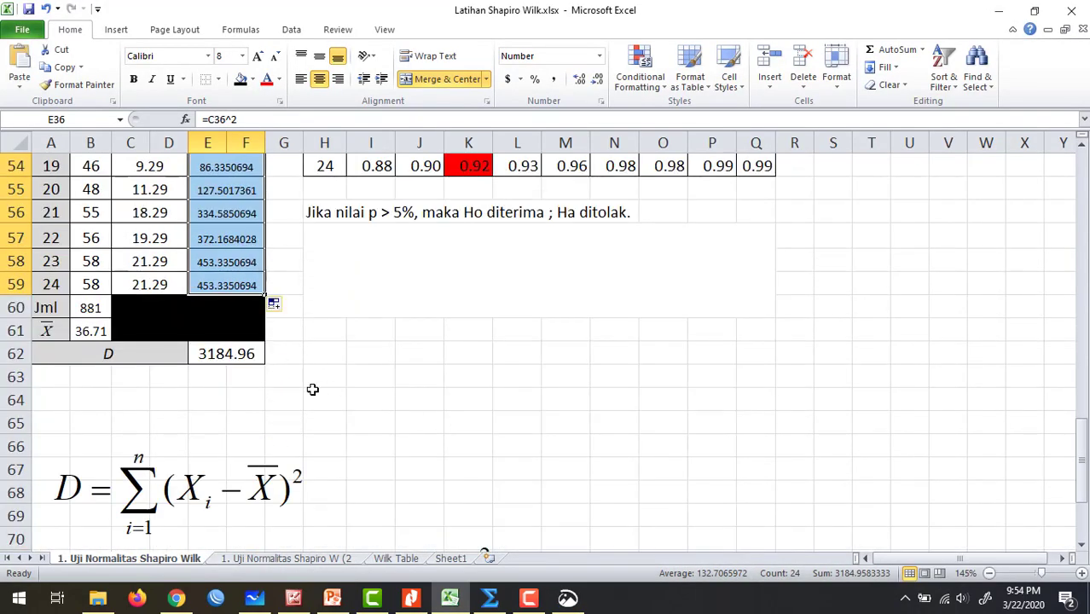
left_click(254, 357)
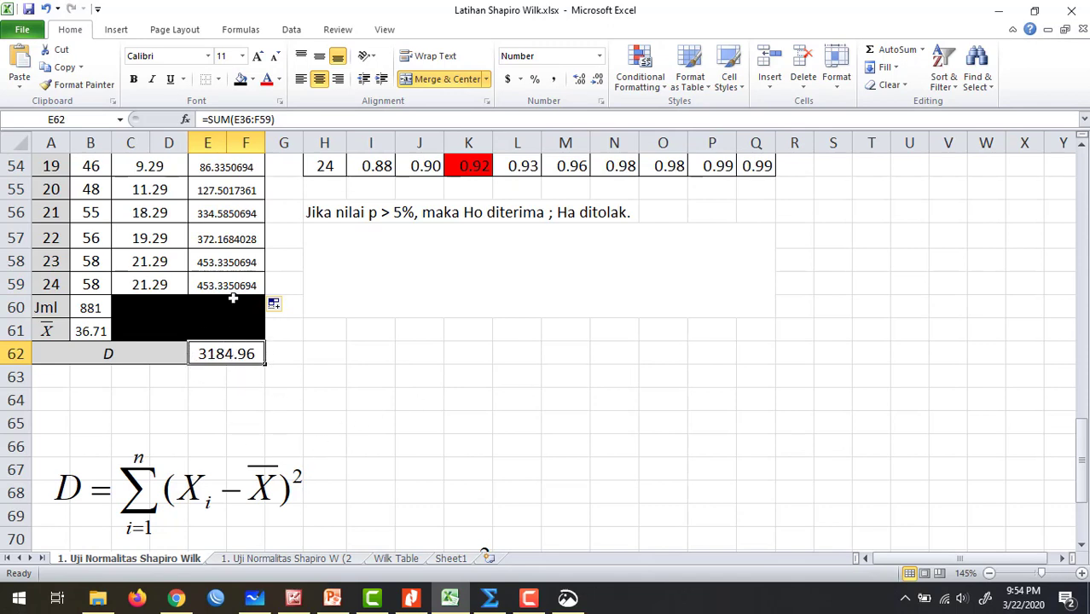
left_click(236, 285)
scroll(236, 285, "up", 7)
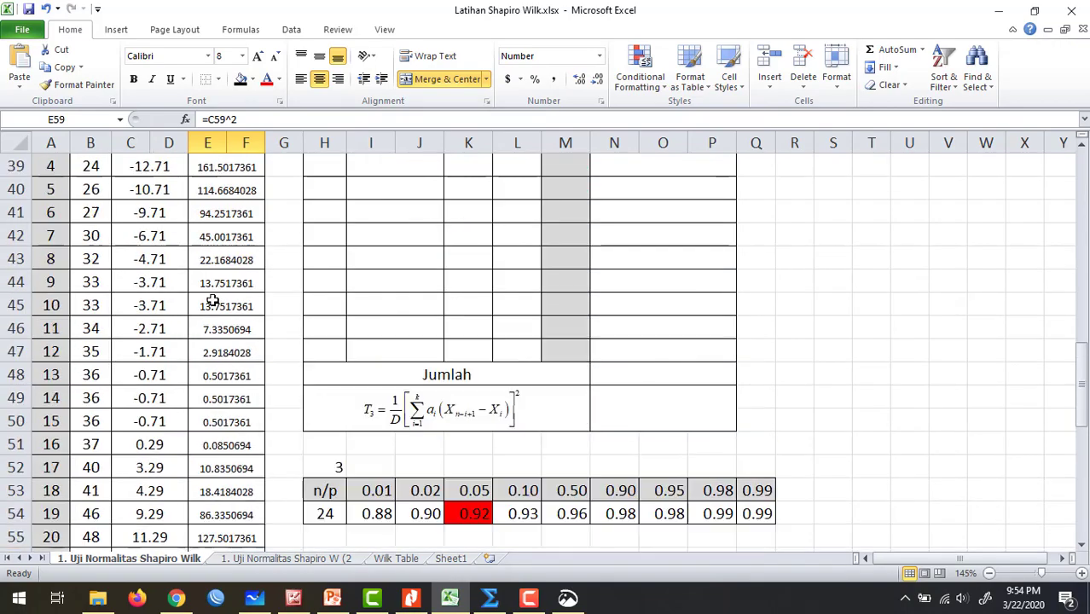
left_click_drag(235, 388, 246, 454)
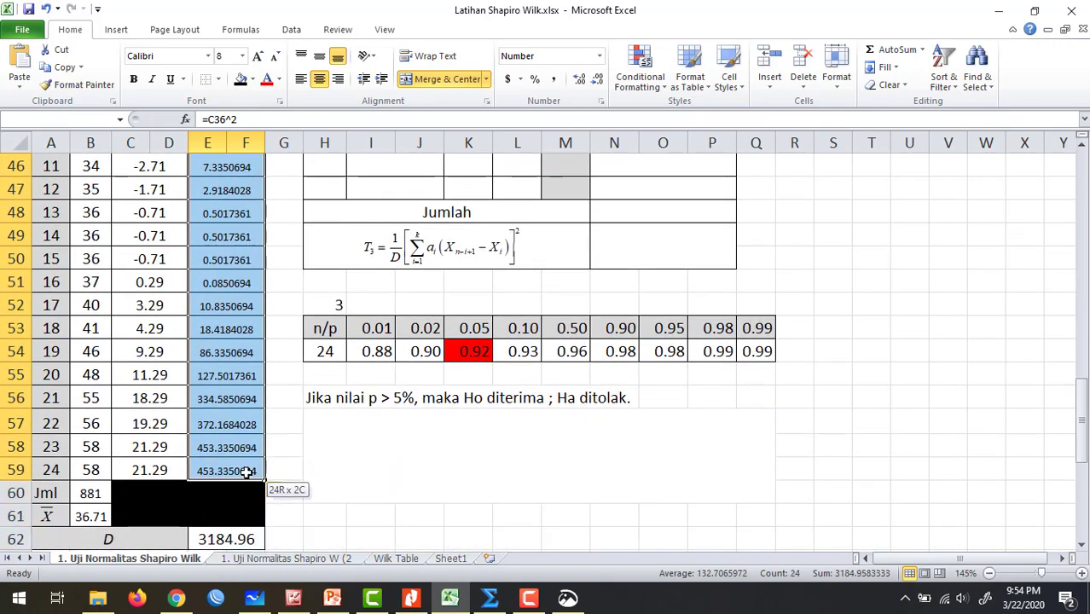
scroll(372, 509, "down", 1)
- Clear the D result in E62 and recalculate it with AutoSum over the squared deviations in E36:F59
left_click(238, 470)
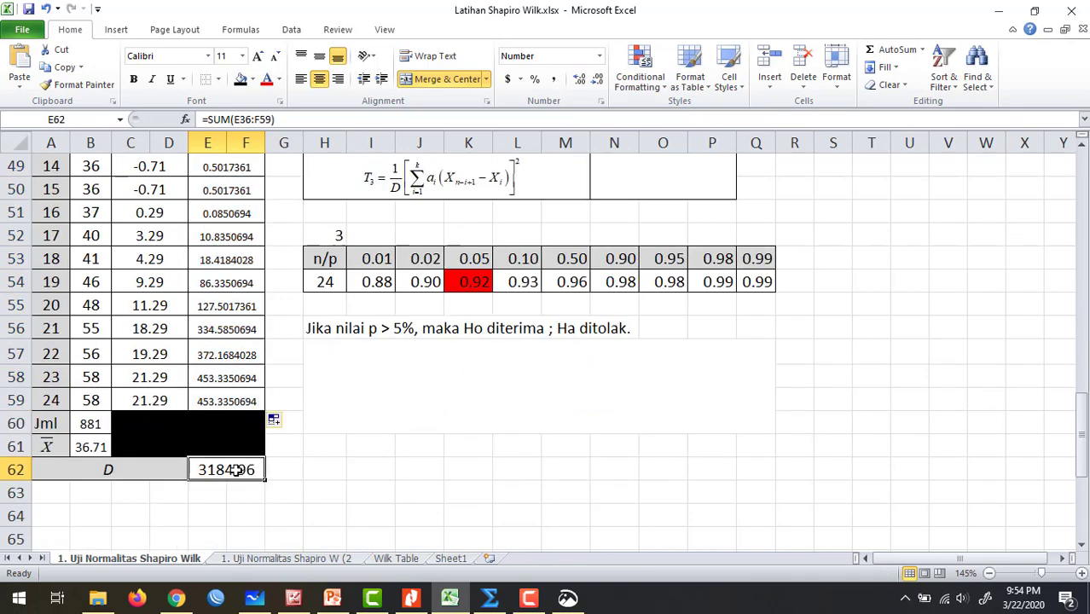
key("Delete")
type("=")
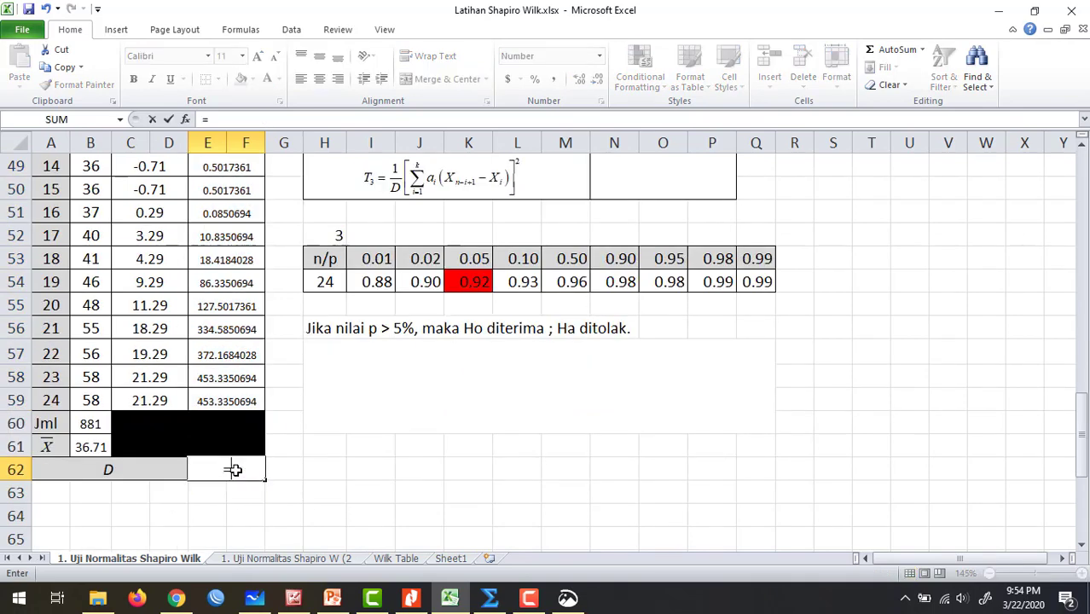
key("BackSpace")
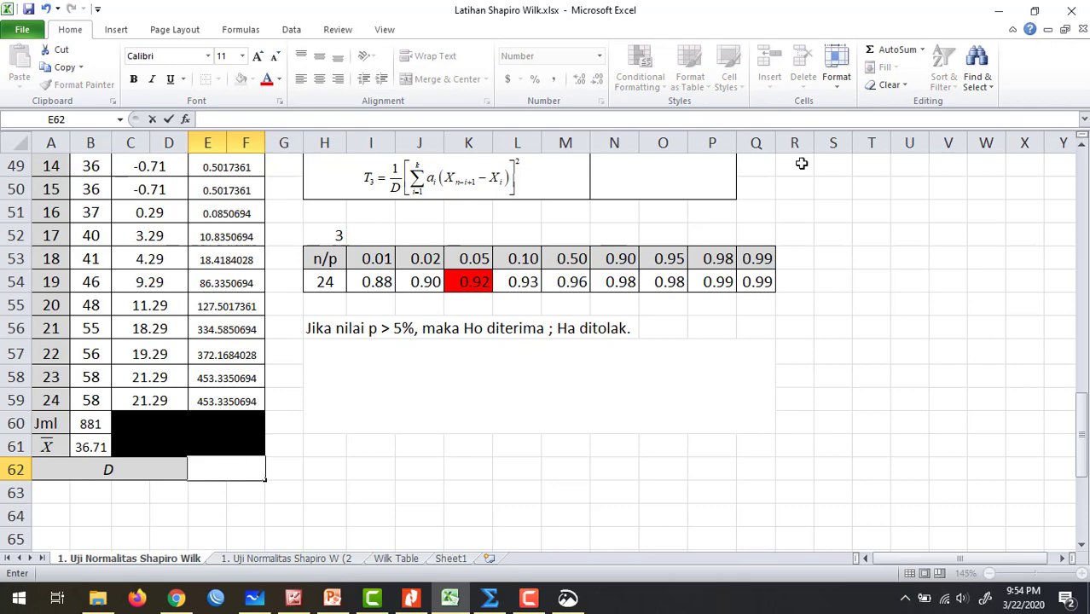
left_click(922, 53)
left_click(881, 73)
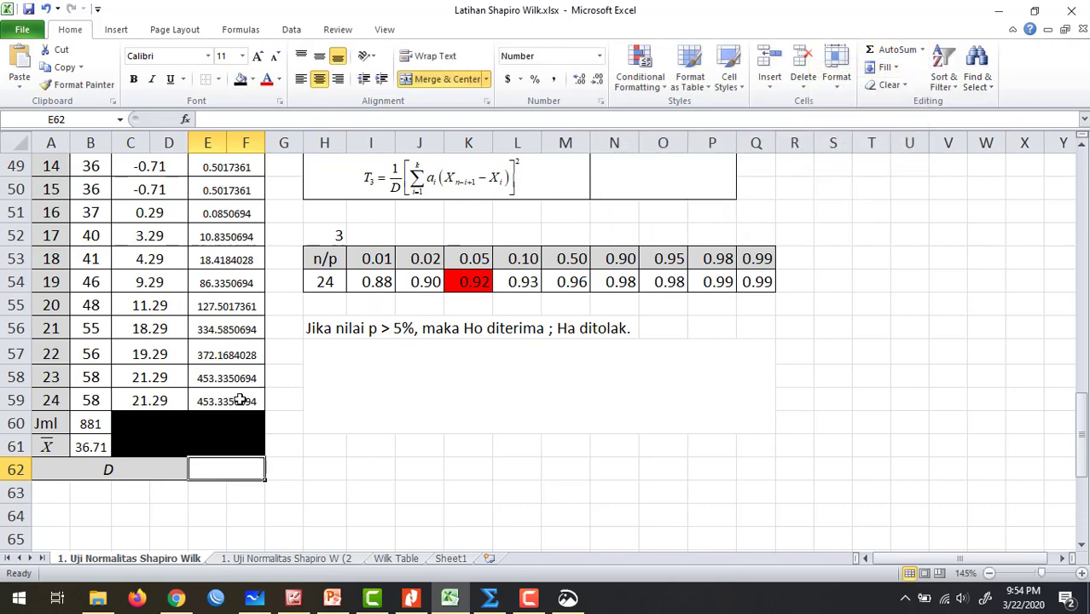
left_click(922, 49)
left_click(886, 70)
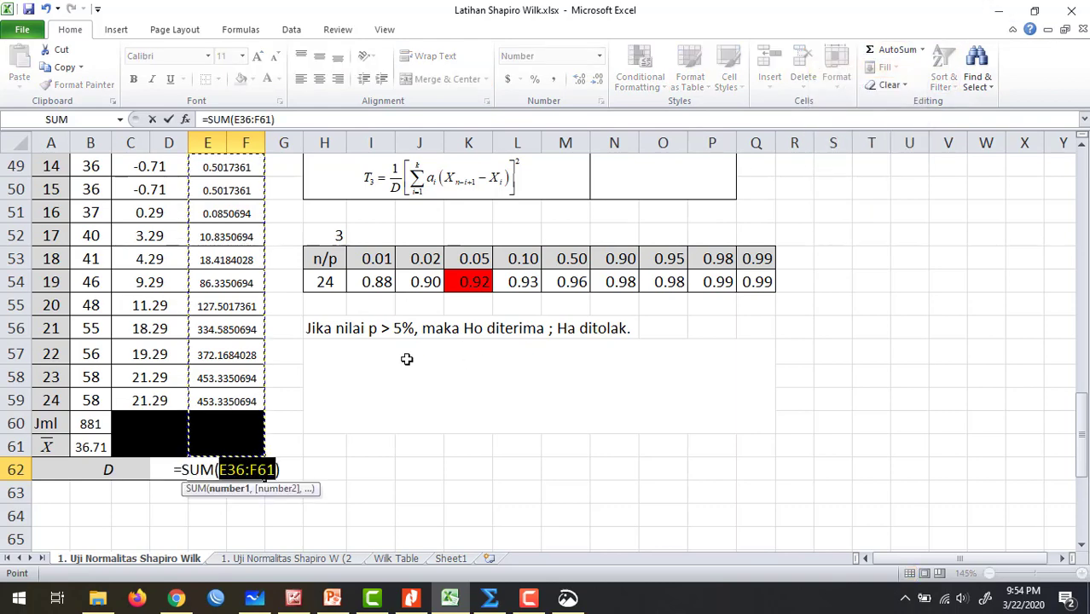
left_click(235, 398)
left_click_drag(237, 376, 235, 236)
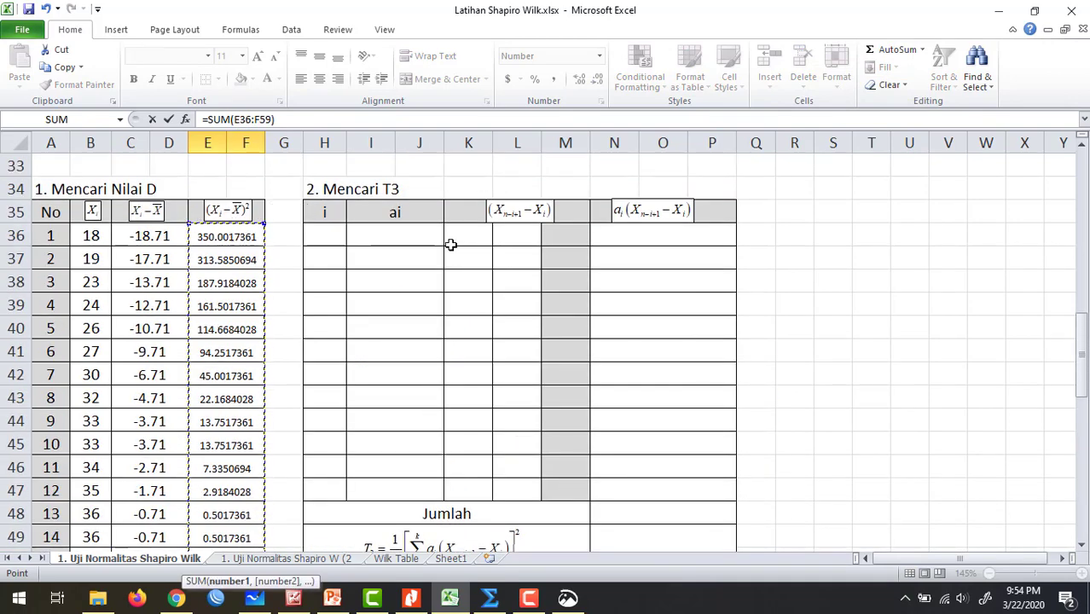
key("Return")
- Move the loose D equation object up so it sits directly beneath the D result row
scroll(452, 299, "down", 2)
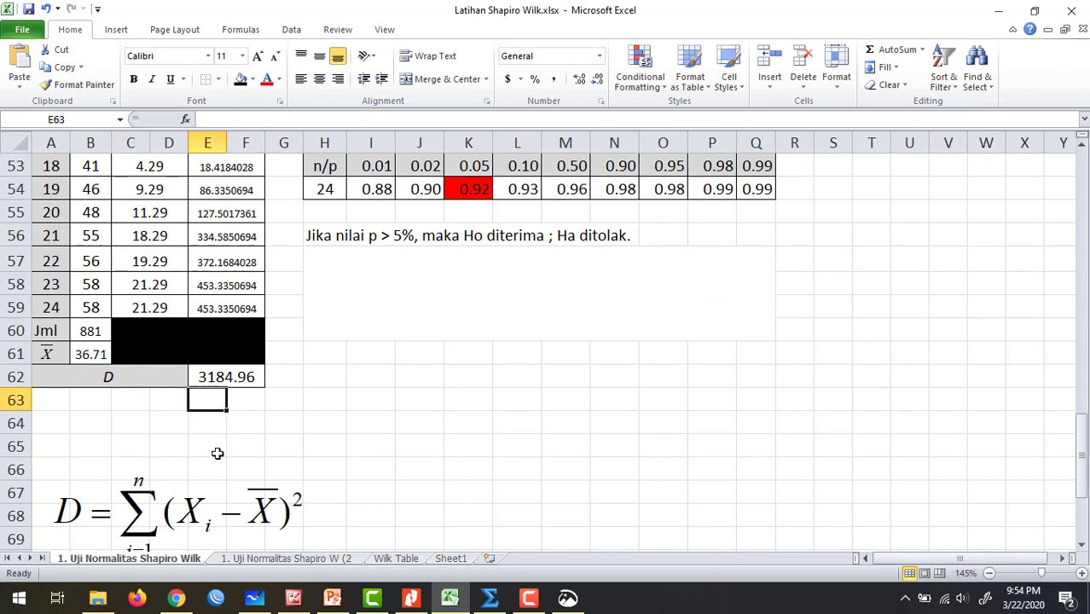
left_click_drag(245, 484, 183, 453)
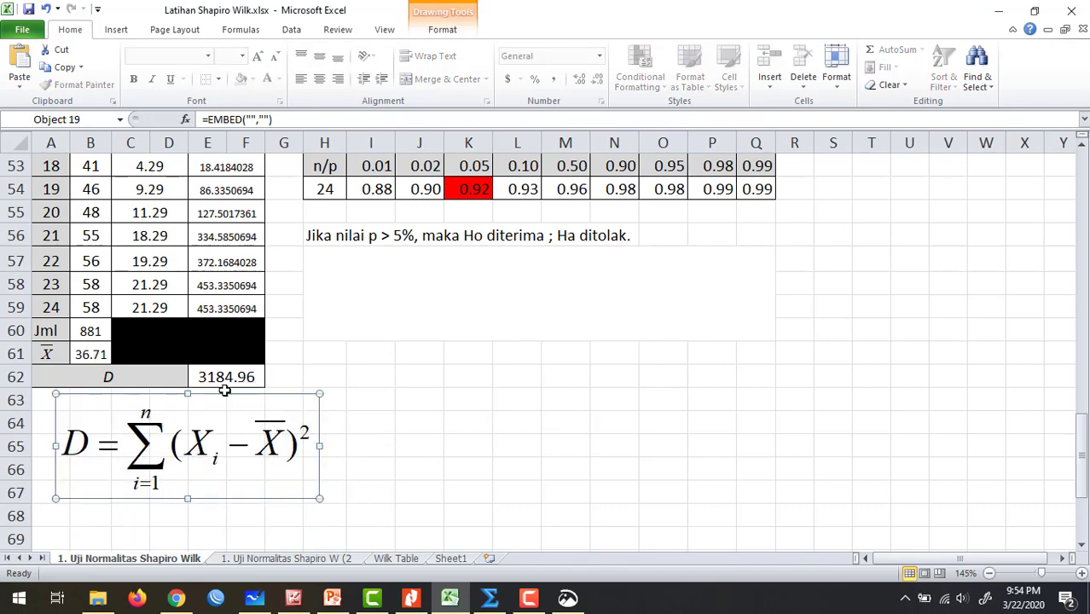
- Enlarge the T3 equation object below the Jumlah row and shift it slightly upward within its table row
scroll(471, 450, "up", 4)
scroll(470, 445, "up", 5)
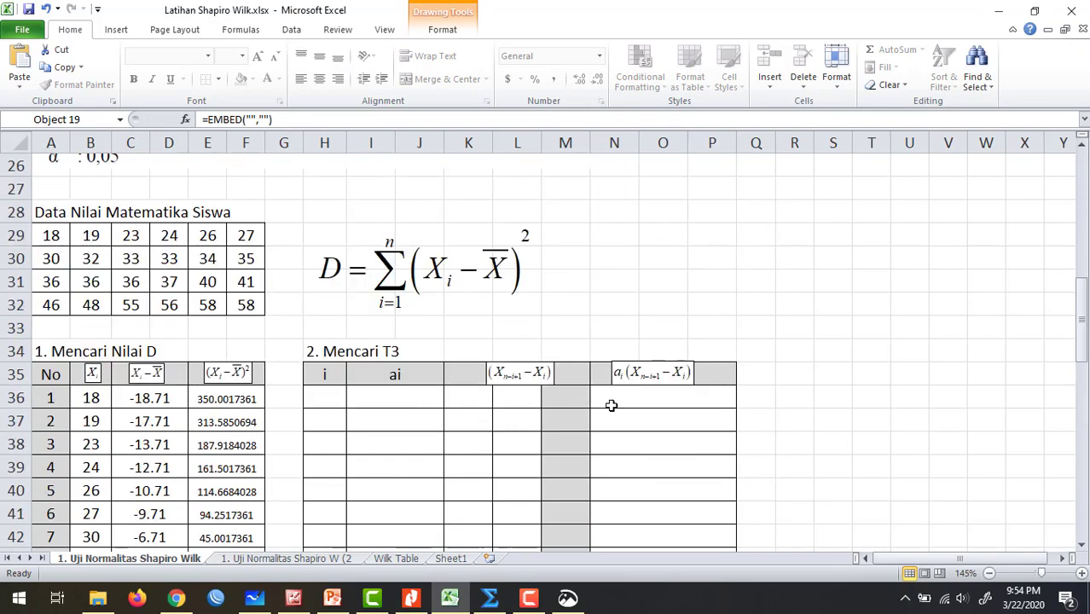
scroll(623, 407, "down", 1)
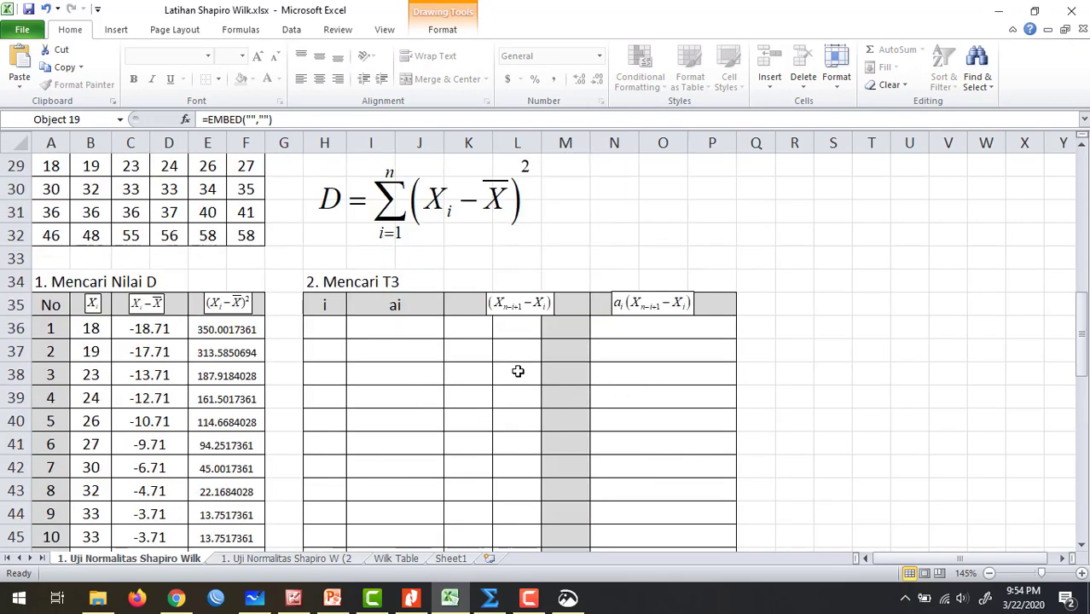
scroll(520, 375, "up", 4)
scroll(519, 373, "down", 11)
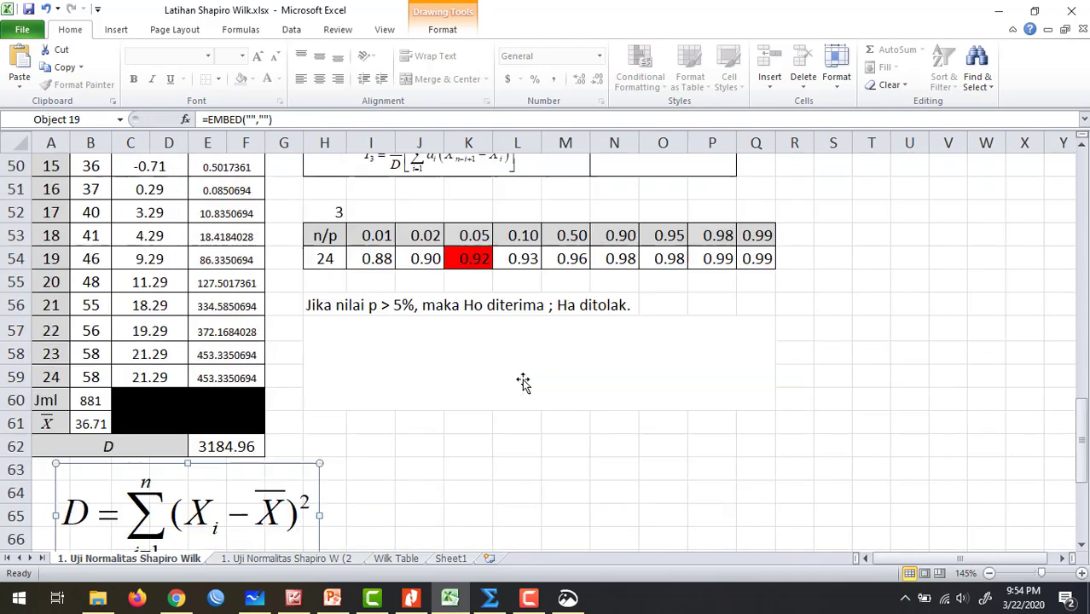
scroll(520, 375, "up", 2)
left_click(475, 300)
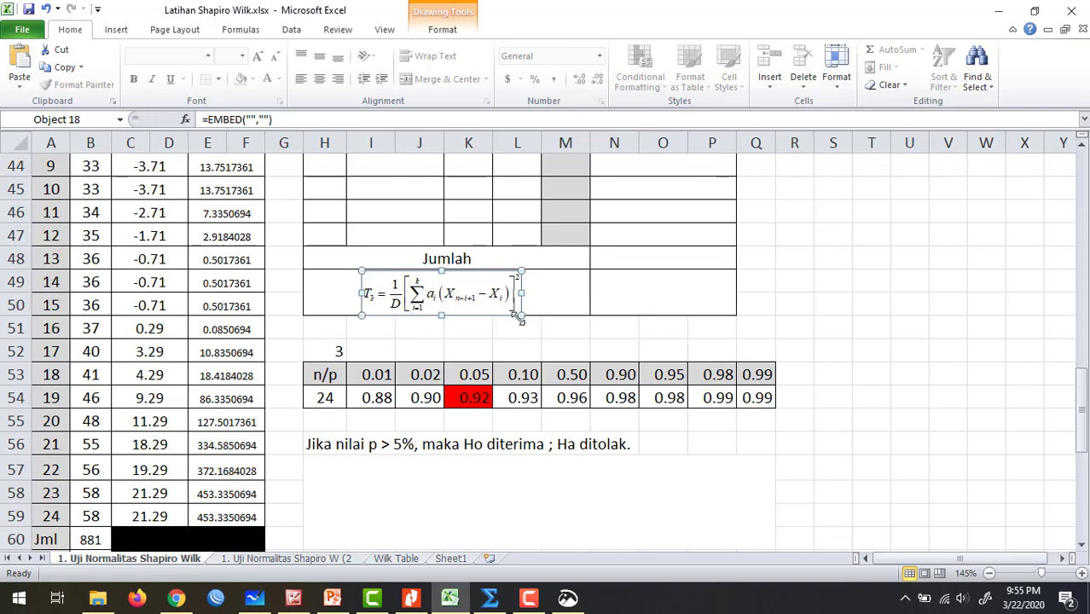
left_click_drag(519, 317, 493, 293)
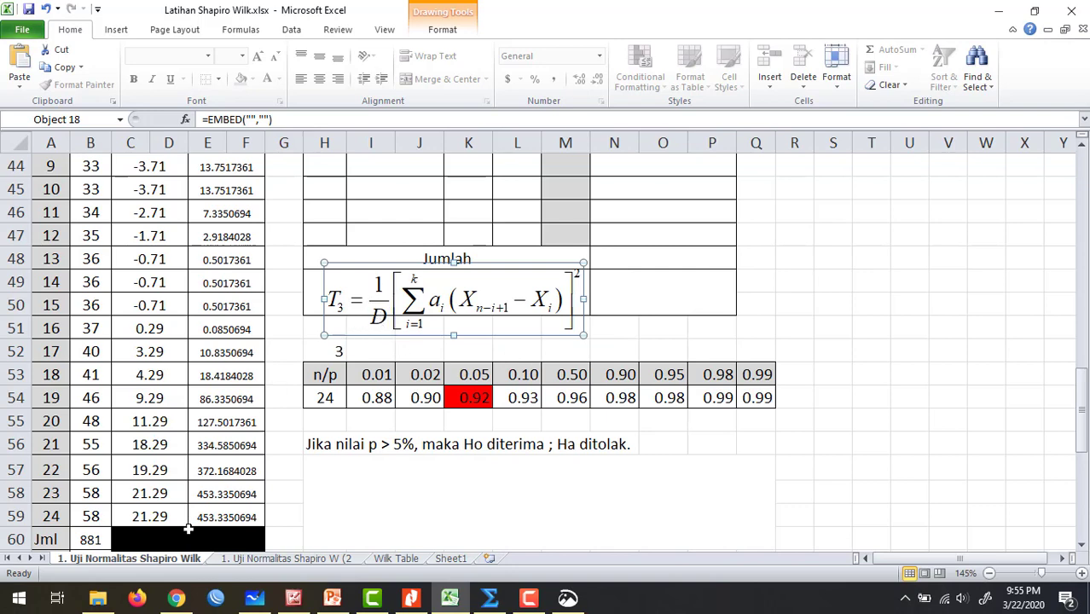
scroll(205, 511, "down", 1)
scroll(391, 377, "up", 1)
left_click_drag(494, 294, 492, 284)
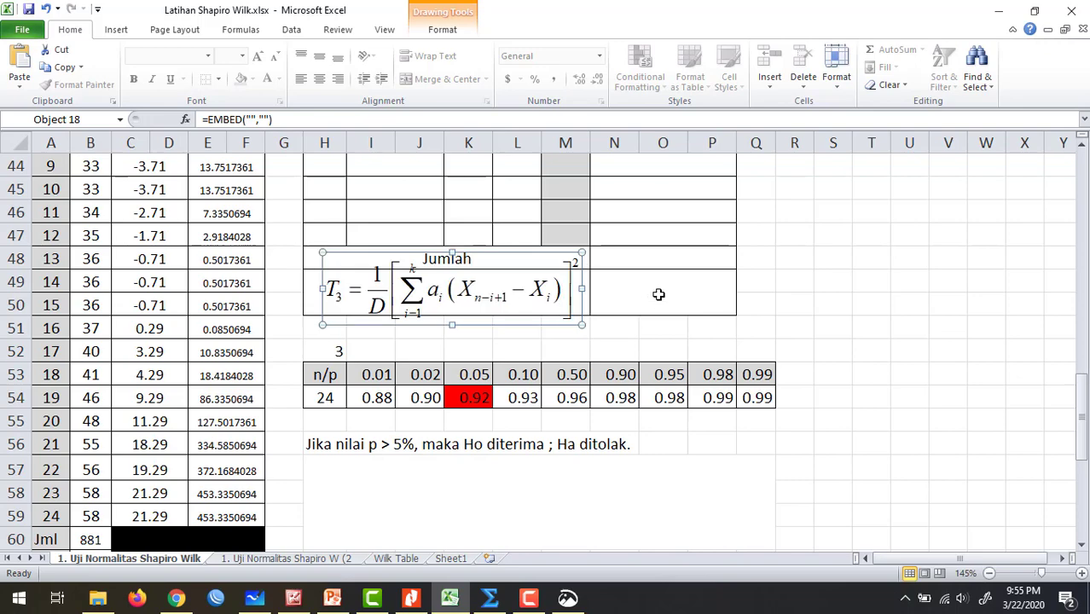
- Select the empty T3 result cell N49 and review the T3 table columns, the case study text and the student scores
left_click(678, 287)
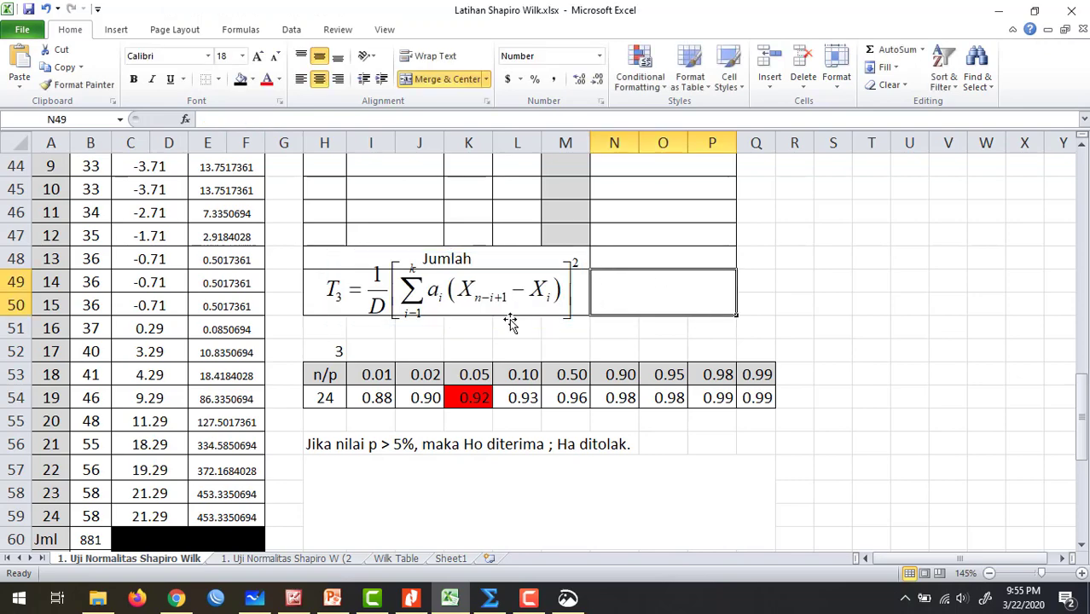
scroll(514, 323, "up", 6)
scroll(514, 323, "down", 2)
scroll(517, 320, "up", 1)
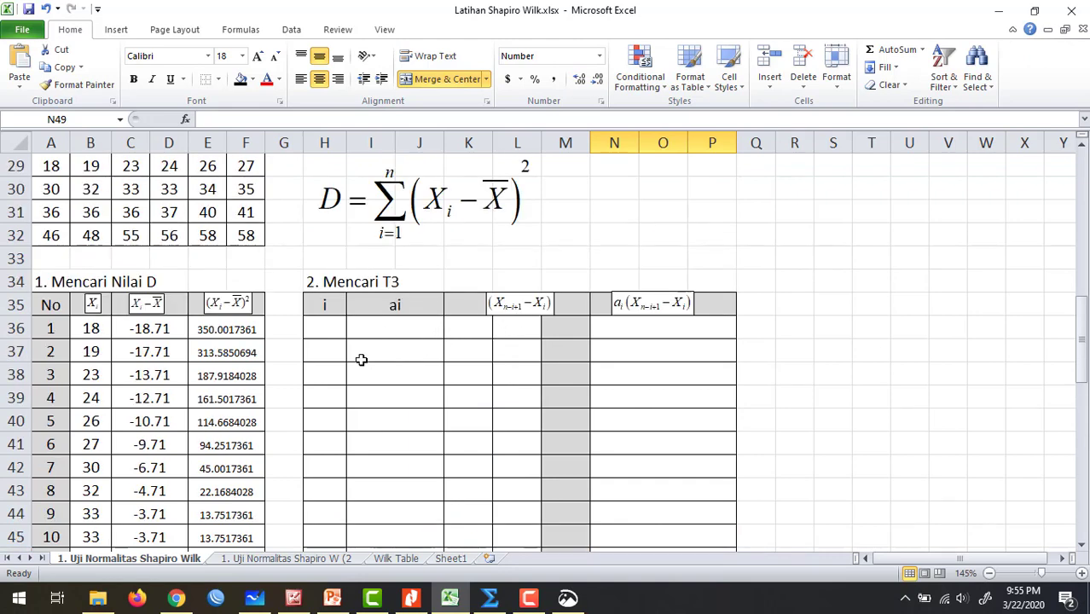
scroll(388, 394, "down", 1)
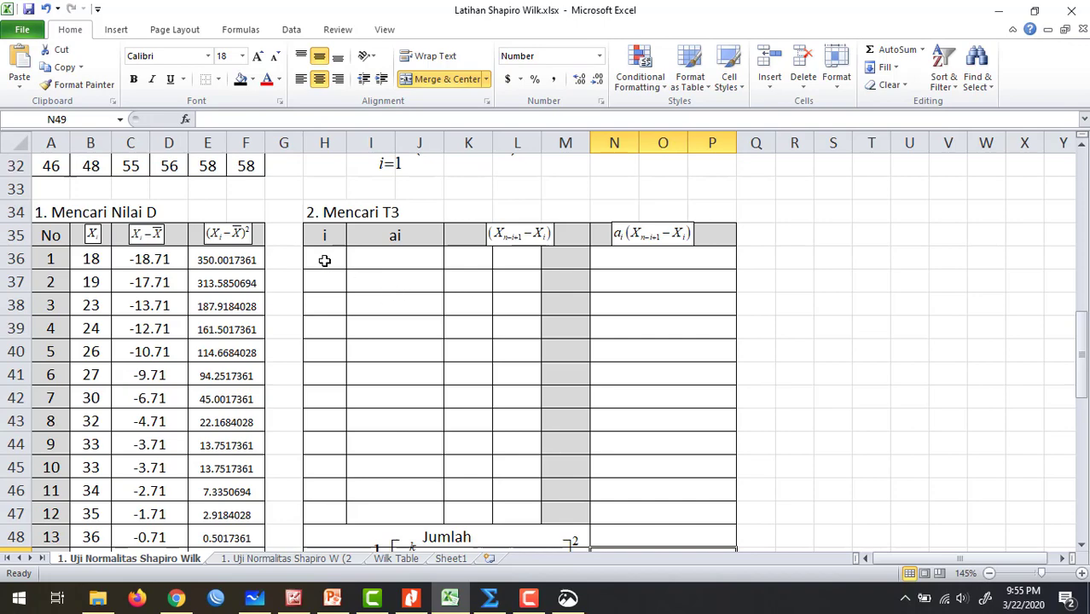
scroll(324, 268, "up", 3)
scroll(325, 277, "up", 7)
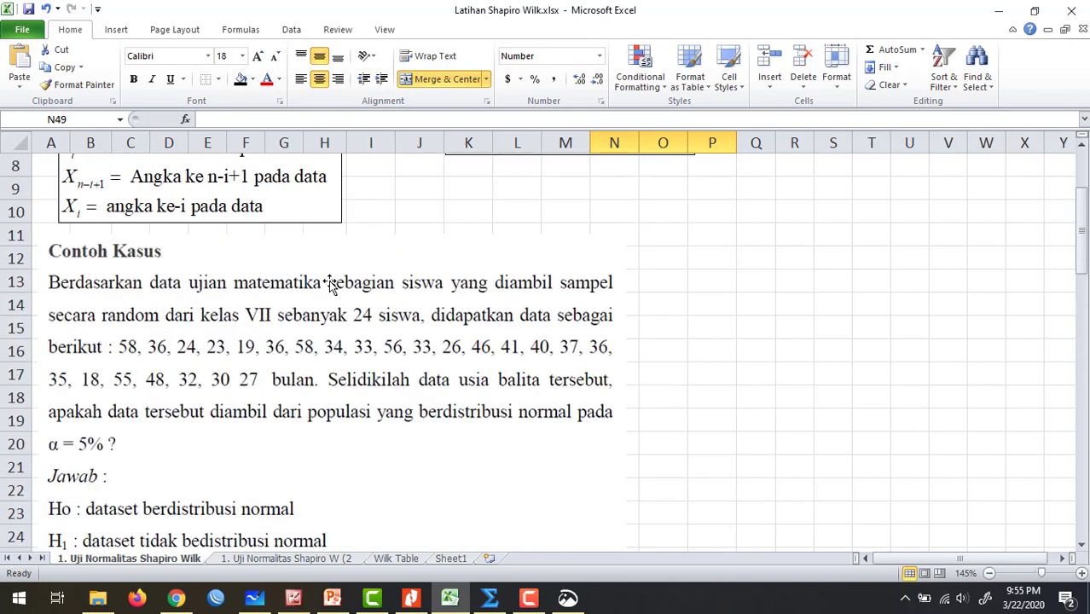
scroll(366, 325, "down", 11)
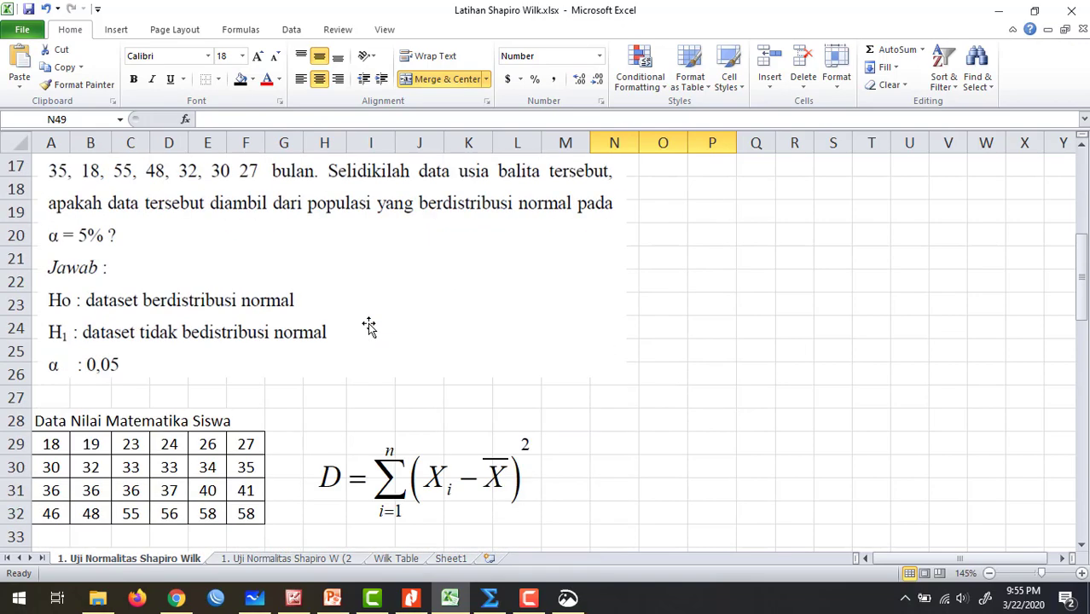
scroll(433, 314, "up", 1)
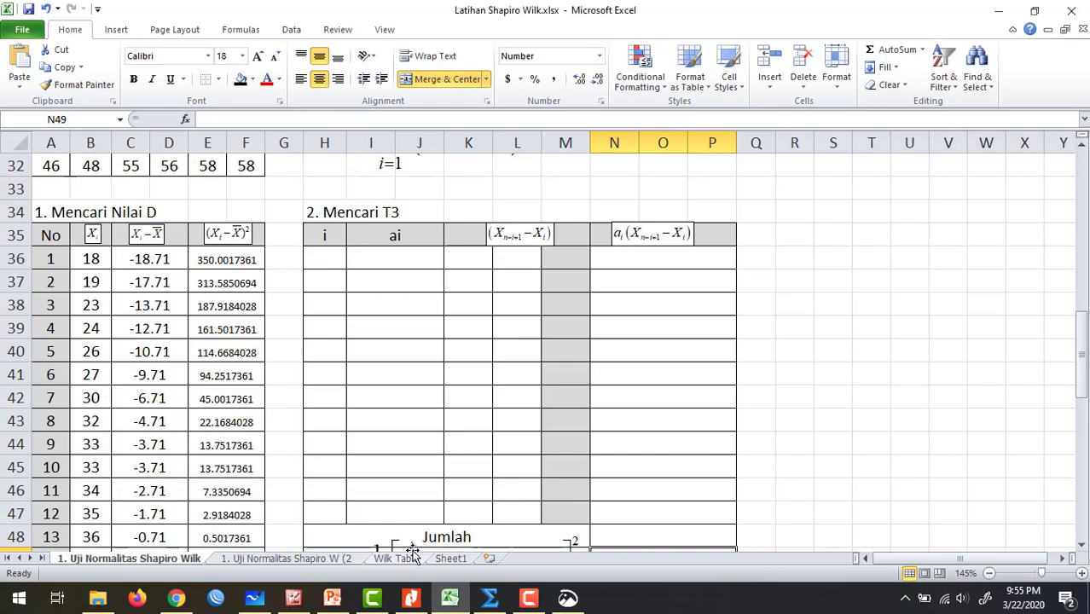
- Open the Wilk Table sheet at 115% zoom and bring up the coefficient table with its n values and a1, a2 row labels
left_click(401, 559)
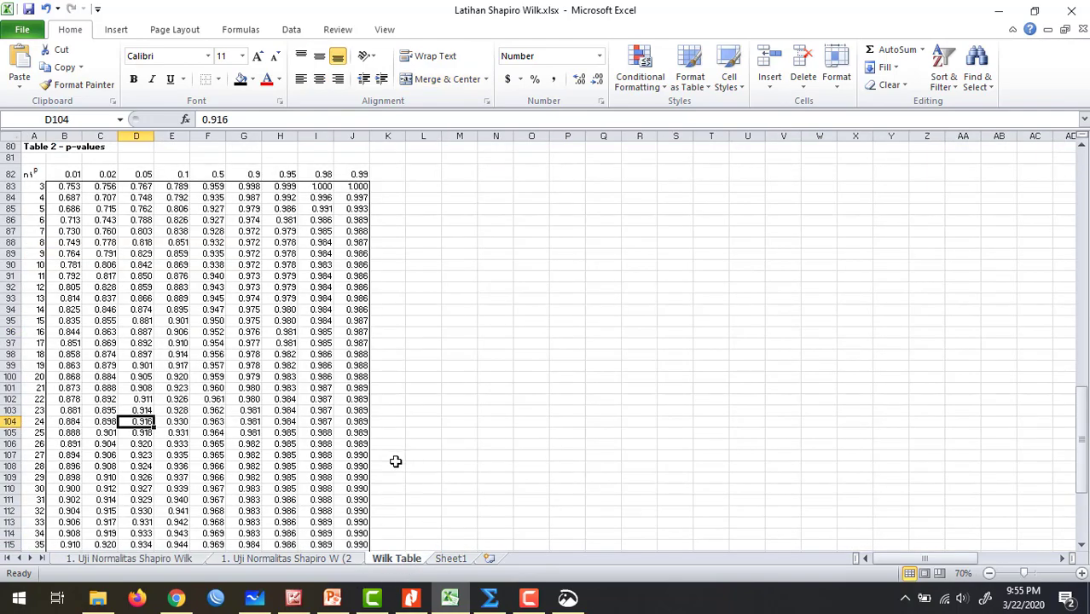
scroll(396, 461, "up", 6, "ctrl")
scroll(389, 453, "up", 13)
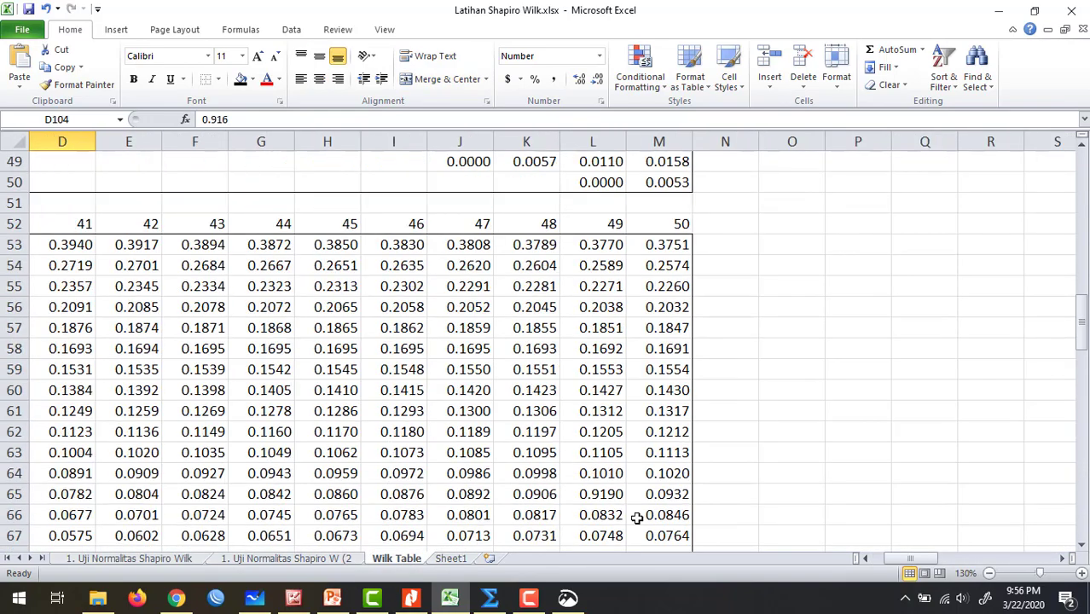
scroll(727, 467, "down", 1, "ctrl")
scroll(725, 472, "up", 16)
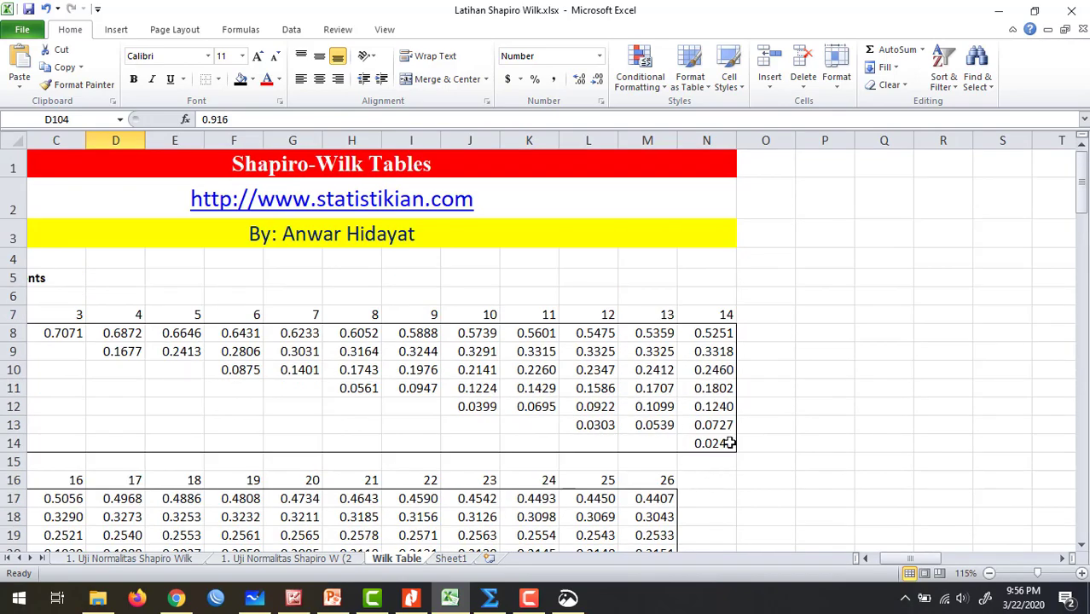
scroll(808, 468, "down", 2)
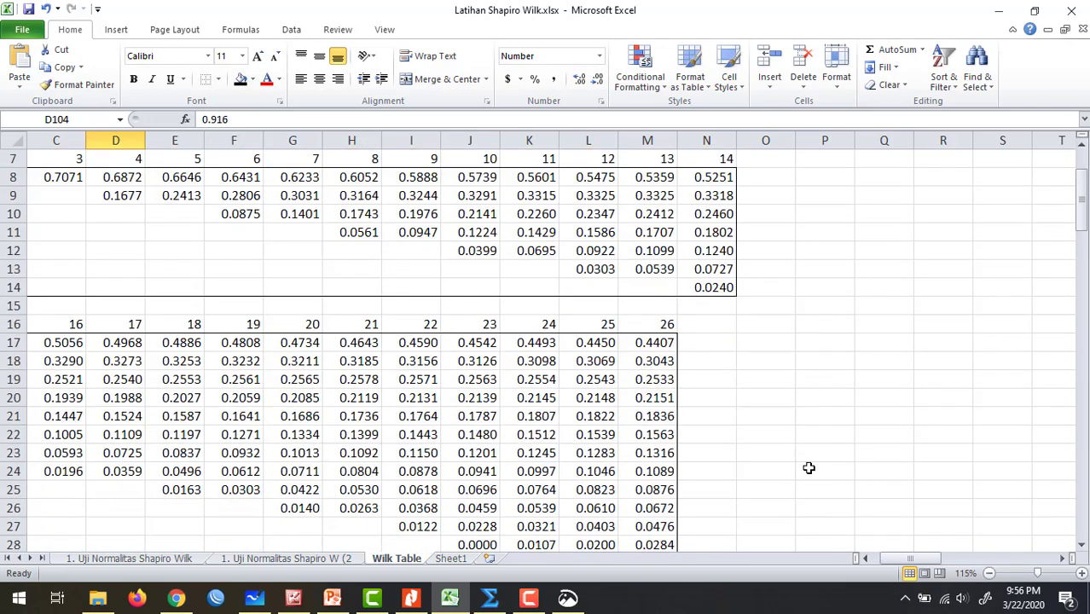
left_click_drag(904, 559, 872, 565)
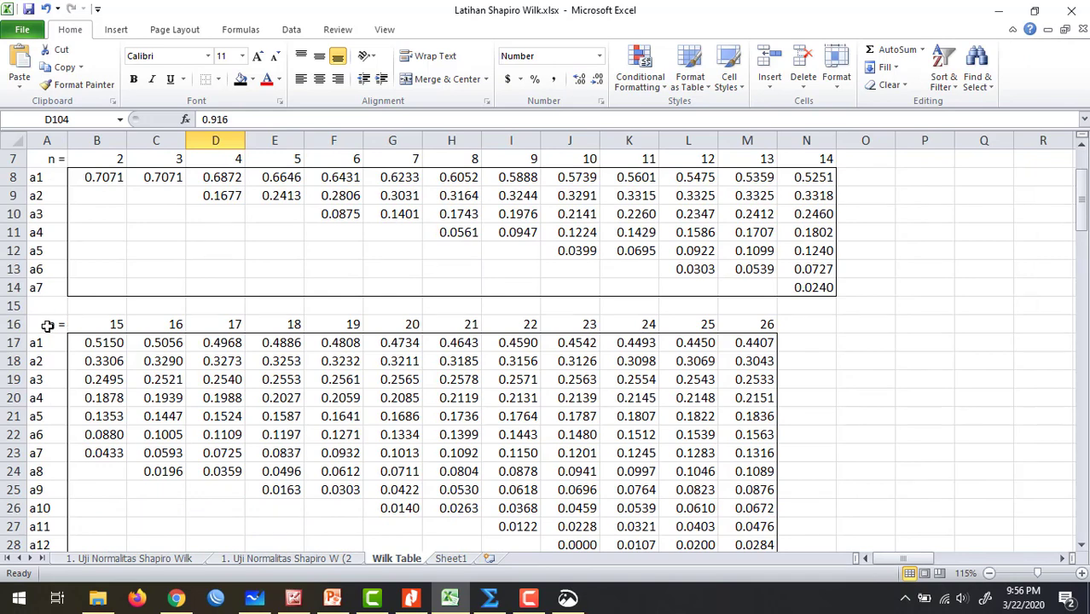
- Locate the n = 24 column in row 16 of the coefficient table and trace its coefficients from a1 to a12
left_click(8, 324)
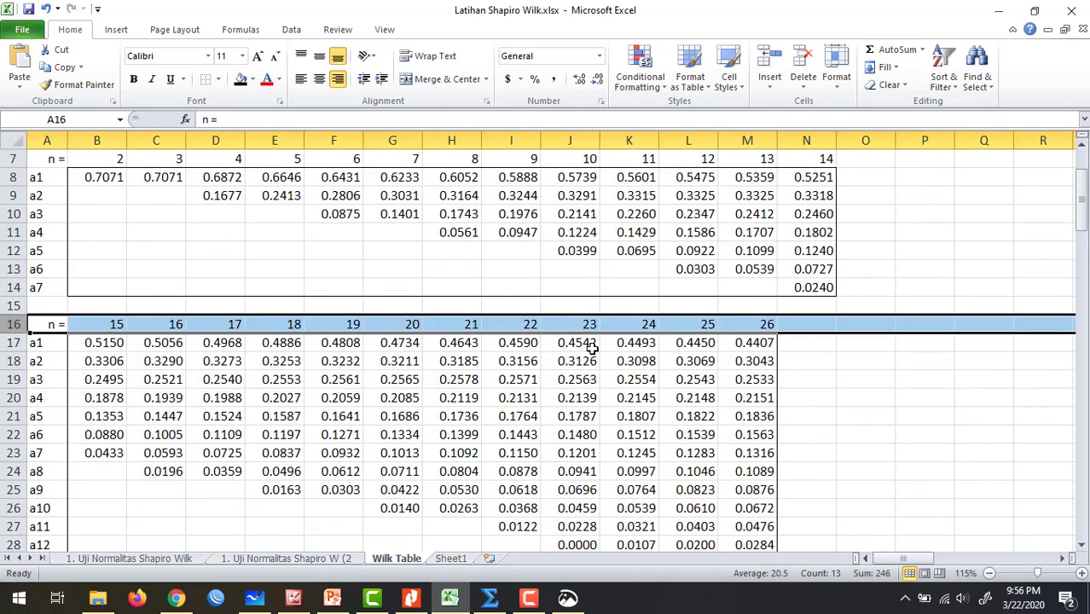
left_click(644, 328)
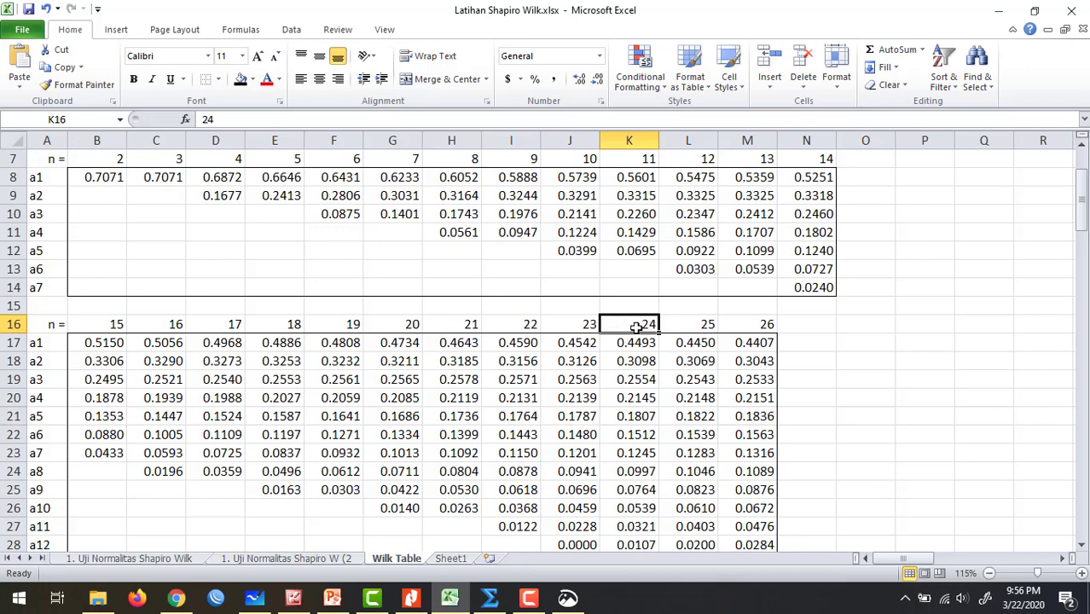
scroll(641, 328, "down", 2)
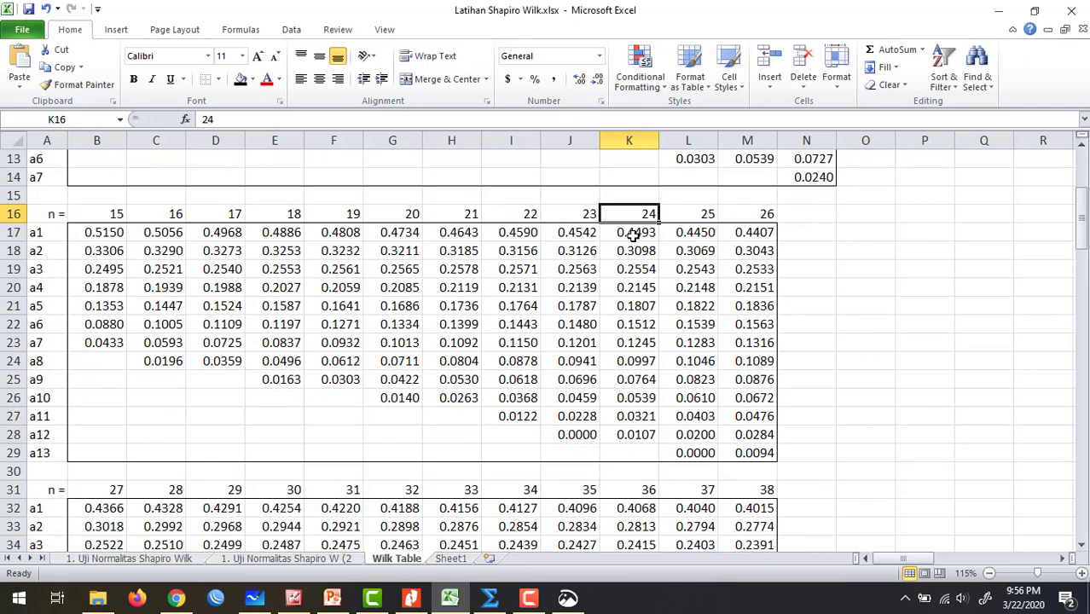
left_click(39, 235)
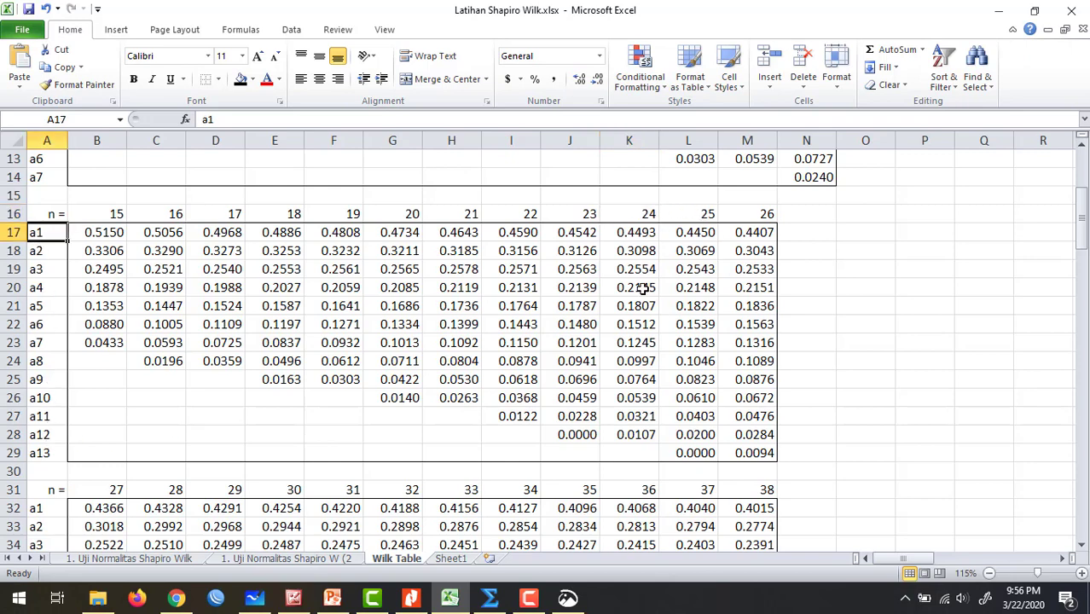
left_click(631, 435)
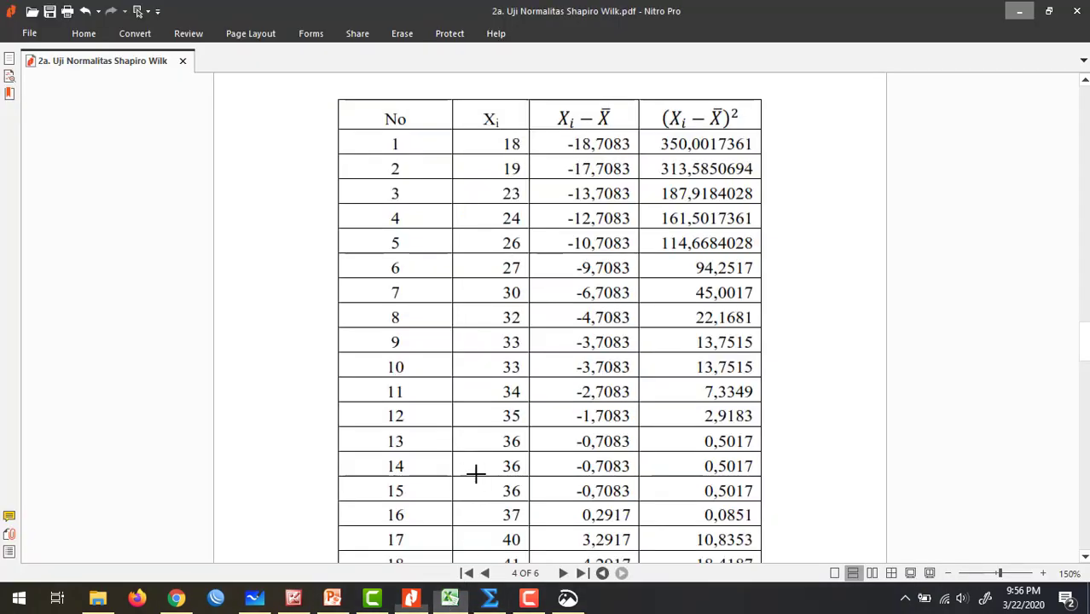
- Return to the first Uji Normalitas Shapiro Wilk sheet in Excel and number the T3 table's i column from 1 to 12 in H36:H47
left_click(411, 598)
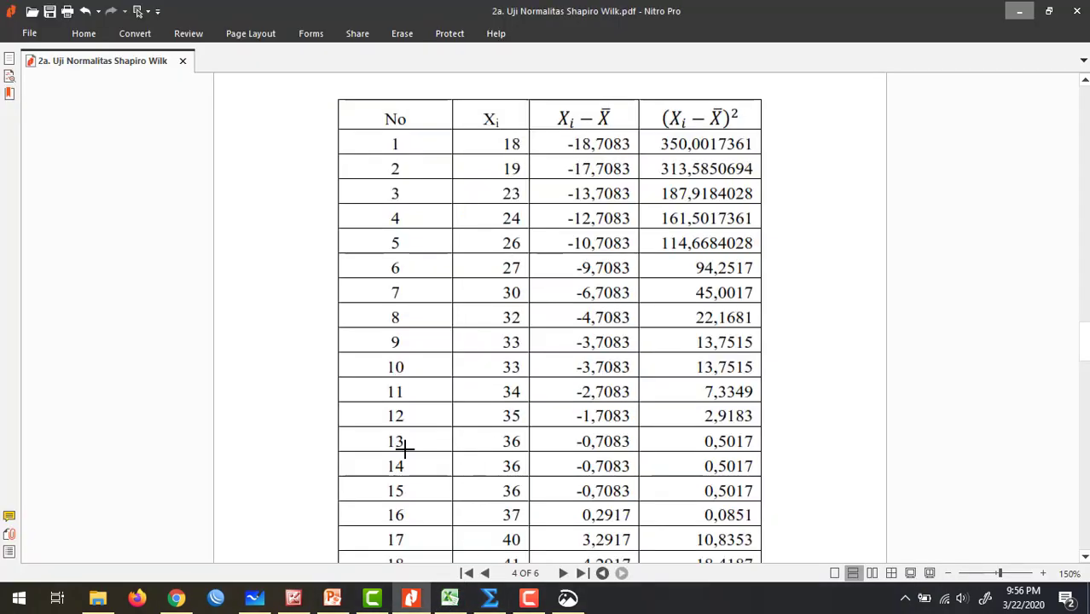
left_click(450, 598)
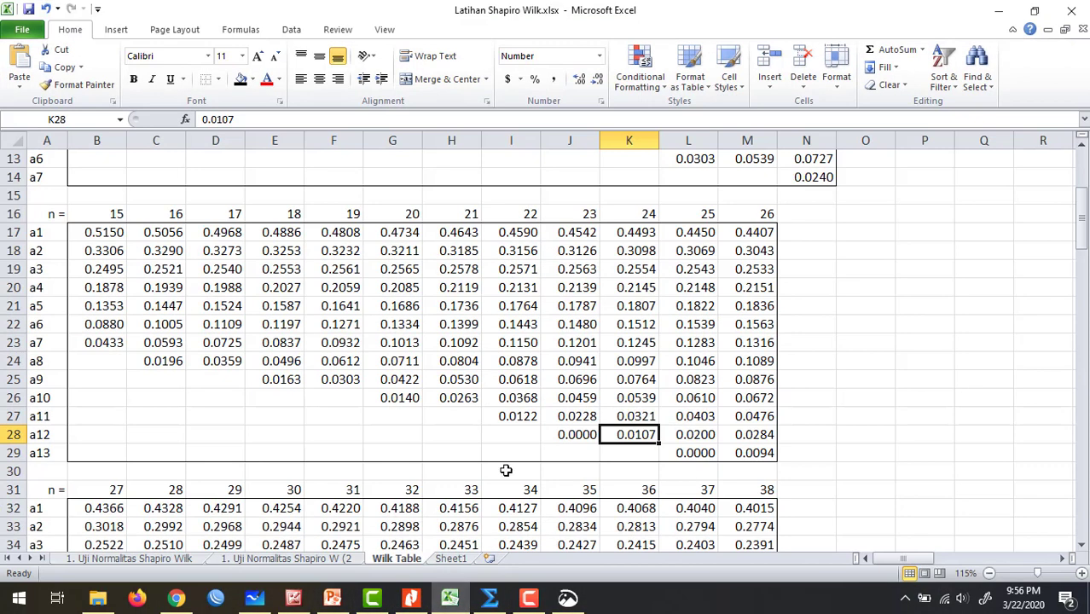
left_click(131, 559)
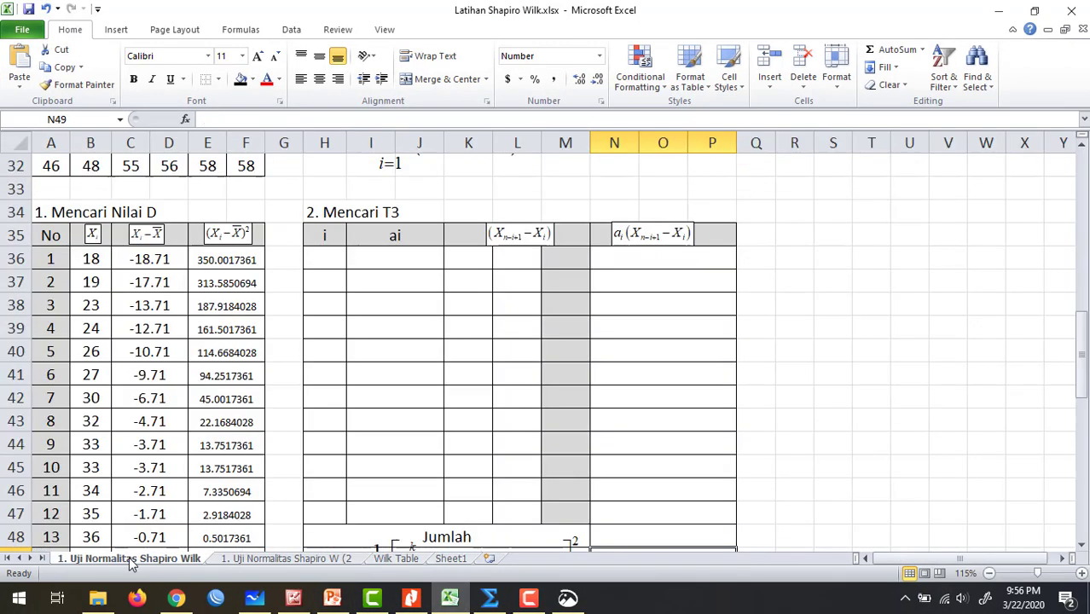
left_click(329, 261)
type("1")
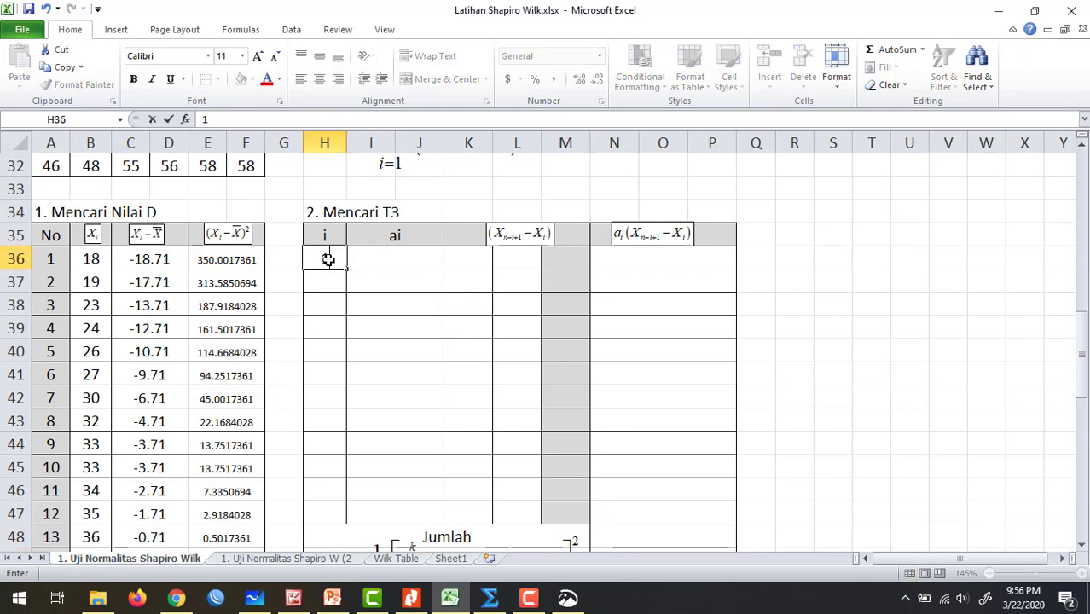
key("Return")
type("2")
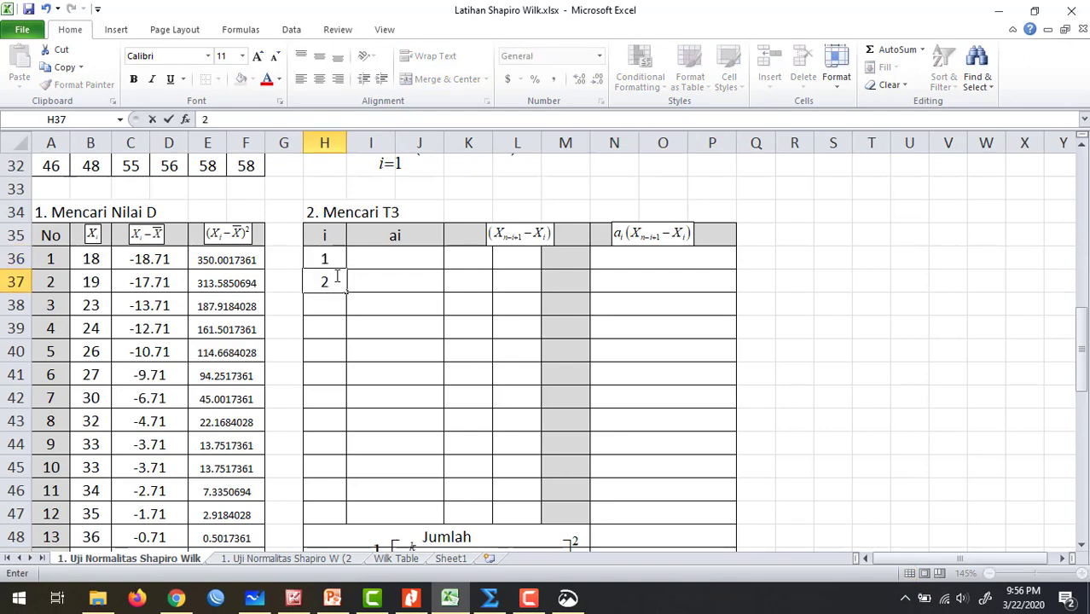
key("Return")
left_click_drag(328, 258, 336, 521)
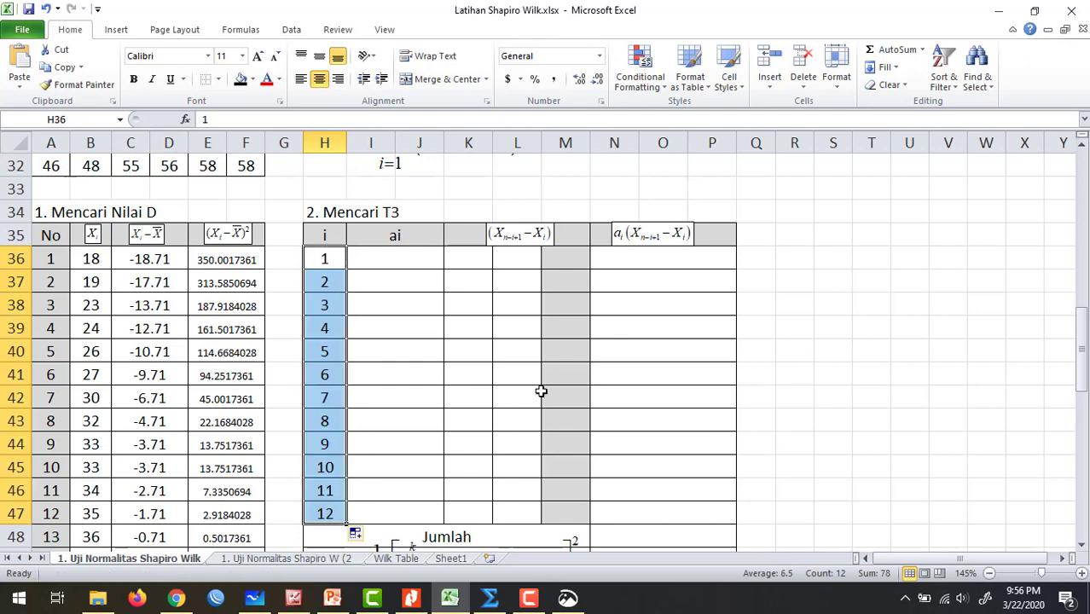
- Try to copy the n = 24 coefficients K17:K28 from the Wilk Table sheet into the ai column starting at I36
left_click(406, 257)
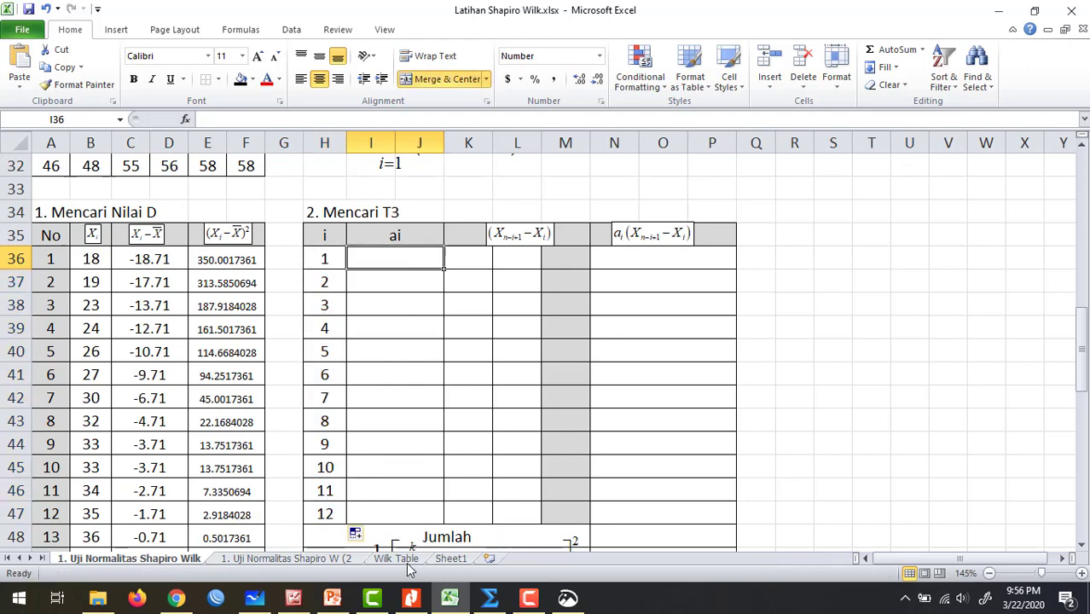
left_click(397, 558)
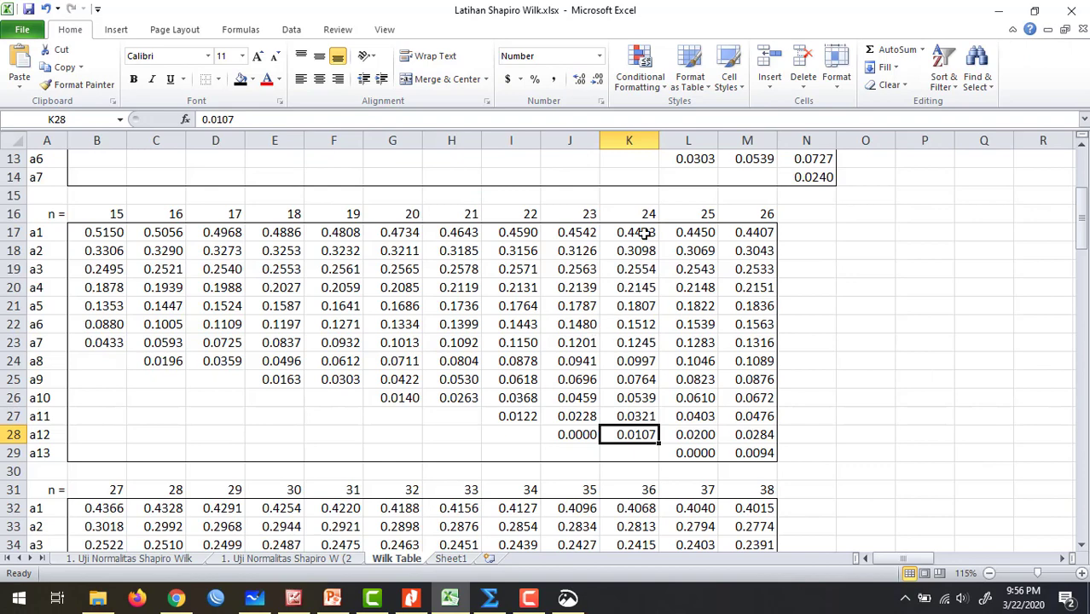
left_click_drag(644, 233, 660, 437)
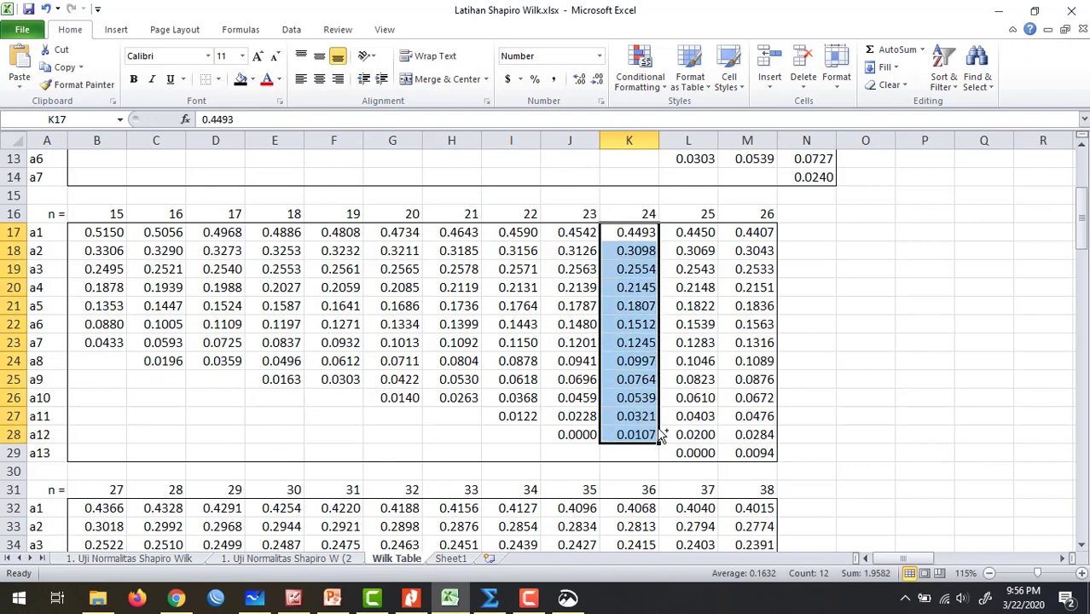
key("ctrl+c")
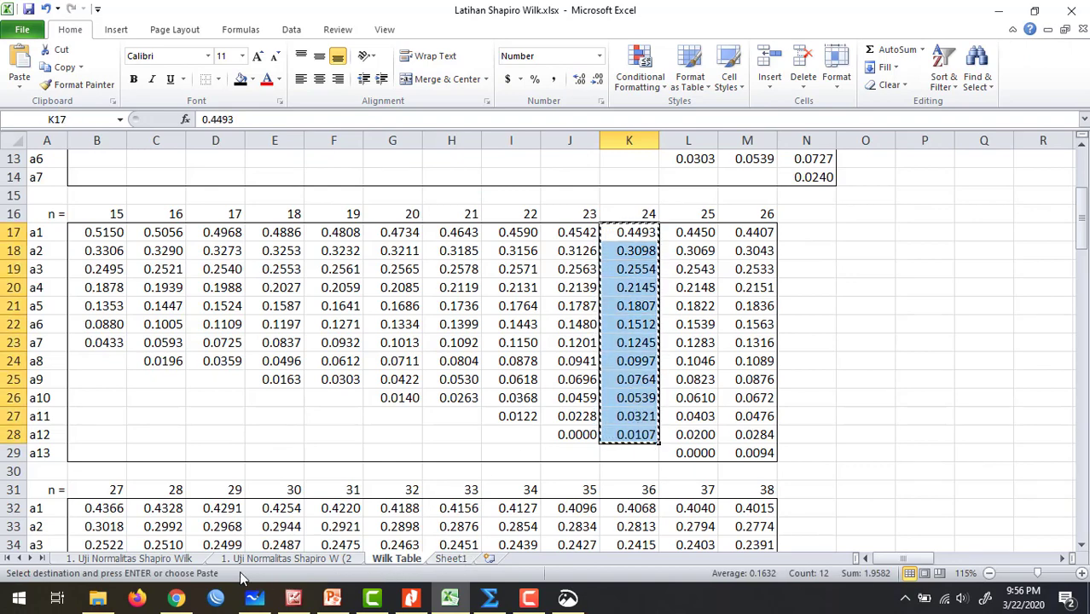
left_click(136, 559)
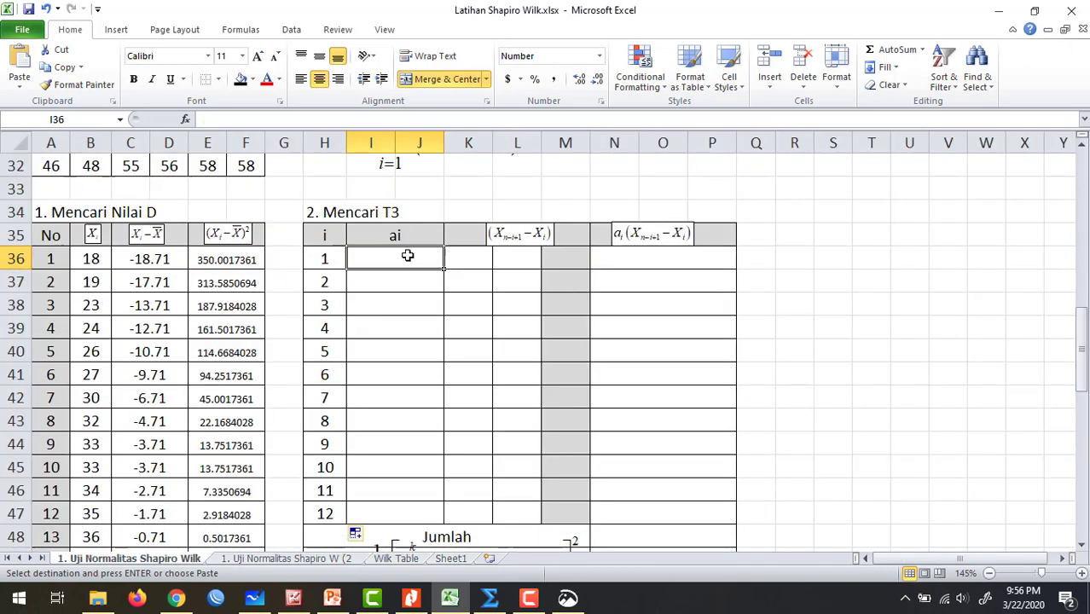
left_click(413, 285)
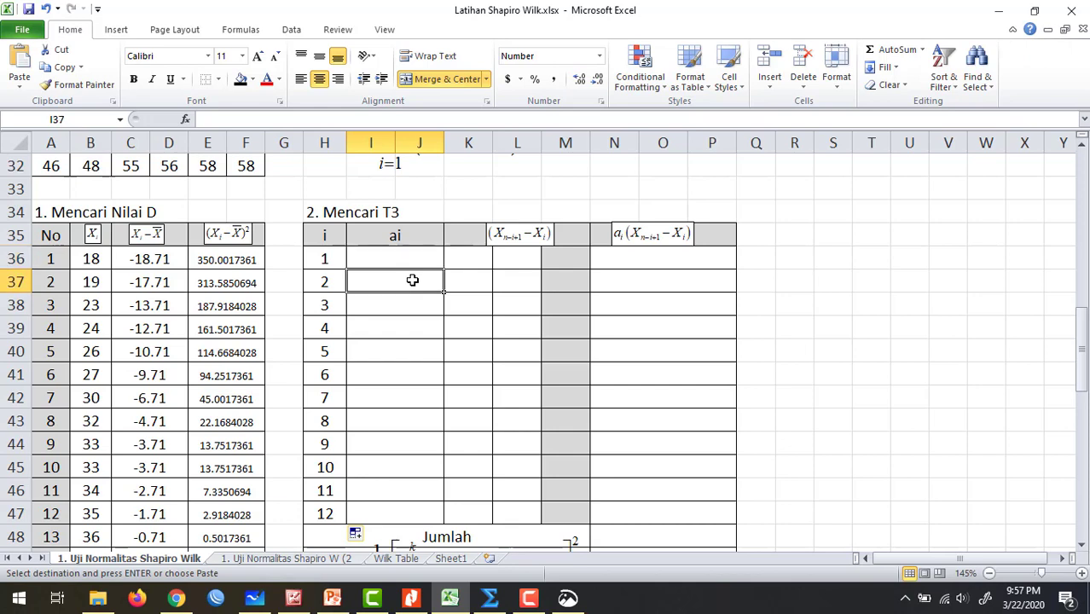
left_click(410, 260)
key("ctrl+v")
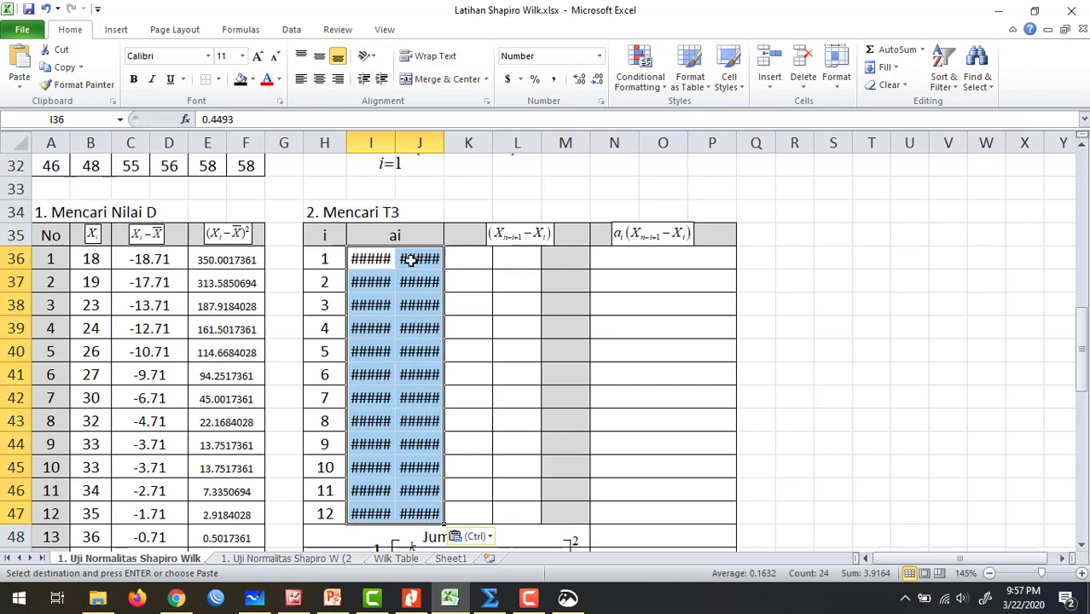
- Clear the pasted ai values in I36:J47, and undo both the clearing and the paste
left_click_drag(377, 262, 405, 512)
key("Delete")
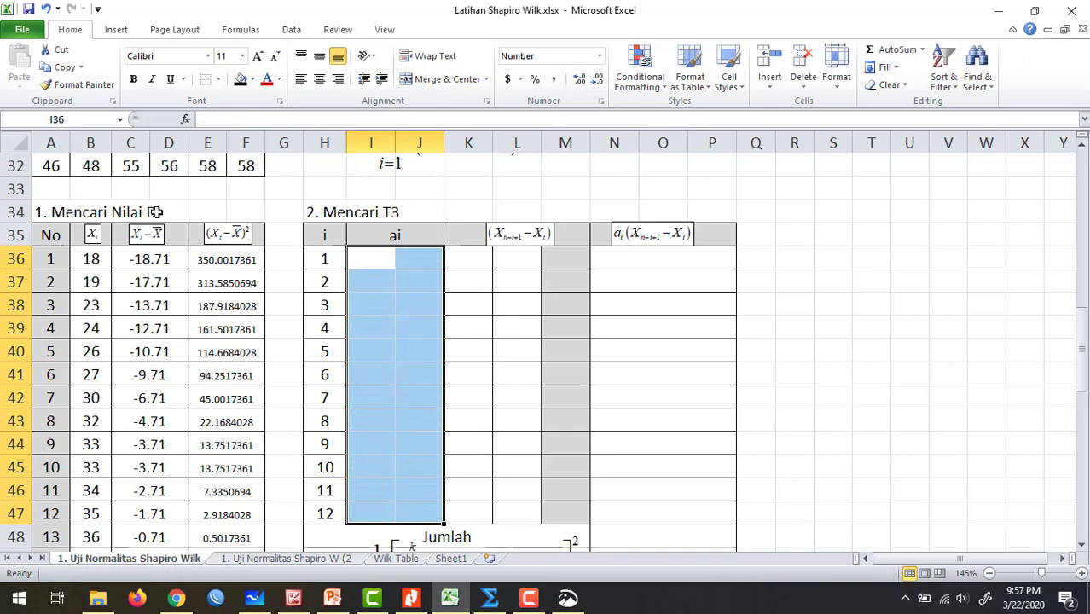
left_click(358, 263)
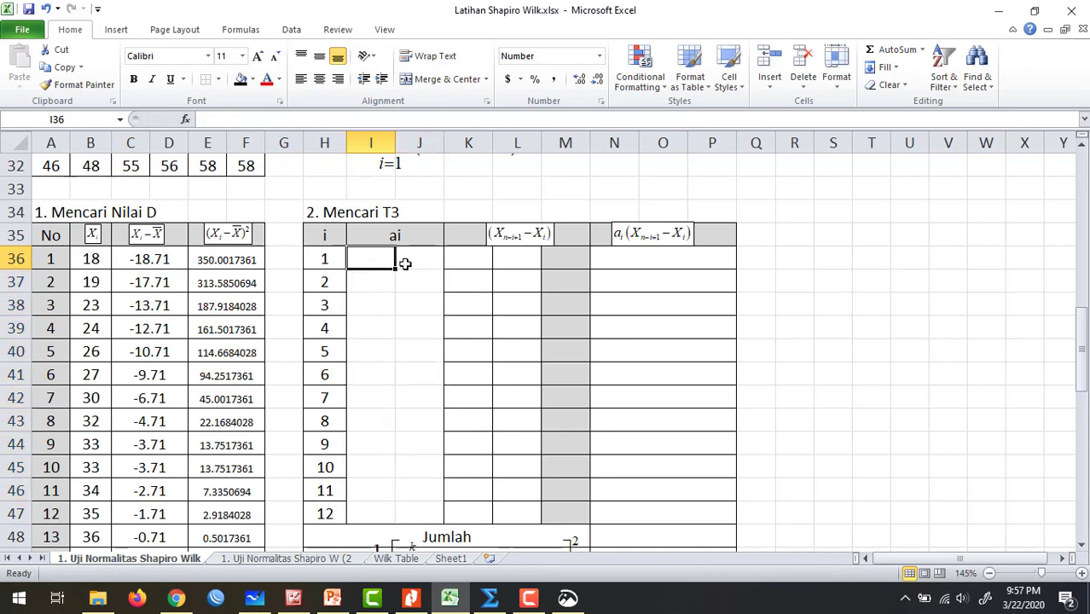
left_click(45, 8)
left_click(45, 8)
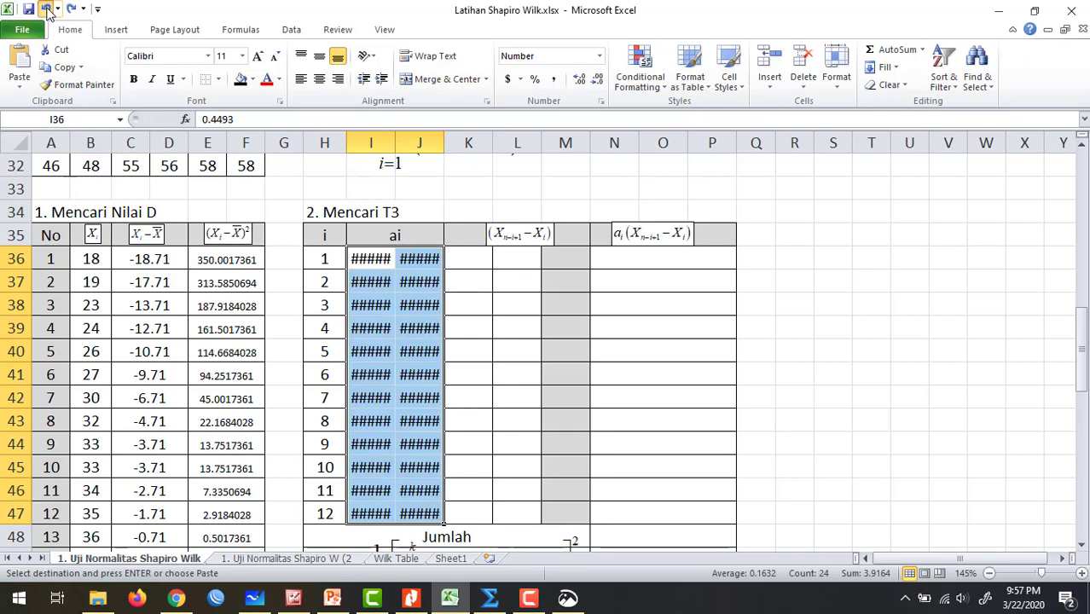
left_click(413, 274)
- Link I36 to the a1 coefficient with ='Wilk Table'!K17 and fill the formula down the ai column to I47
left_click(410, 254)
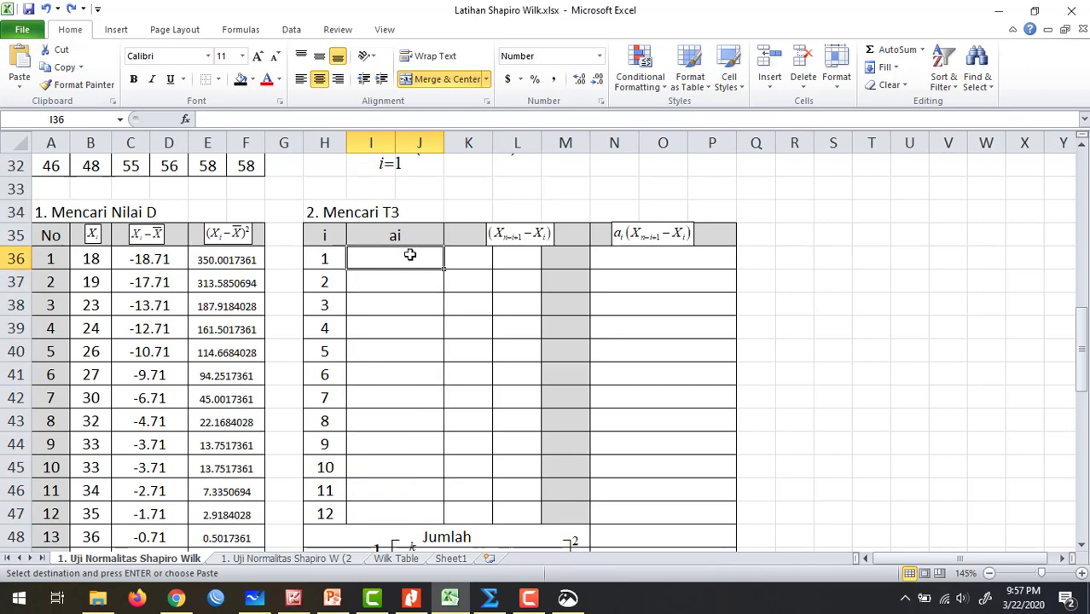
type("=")
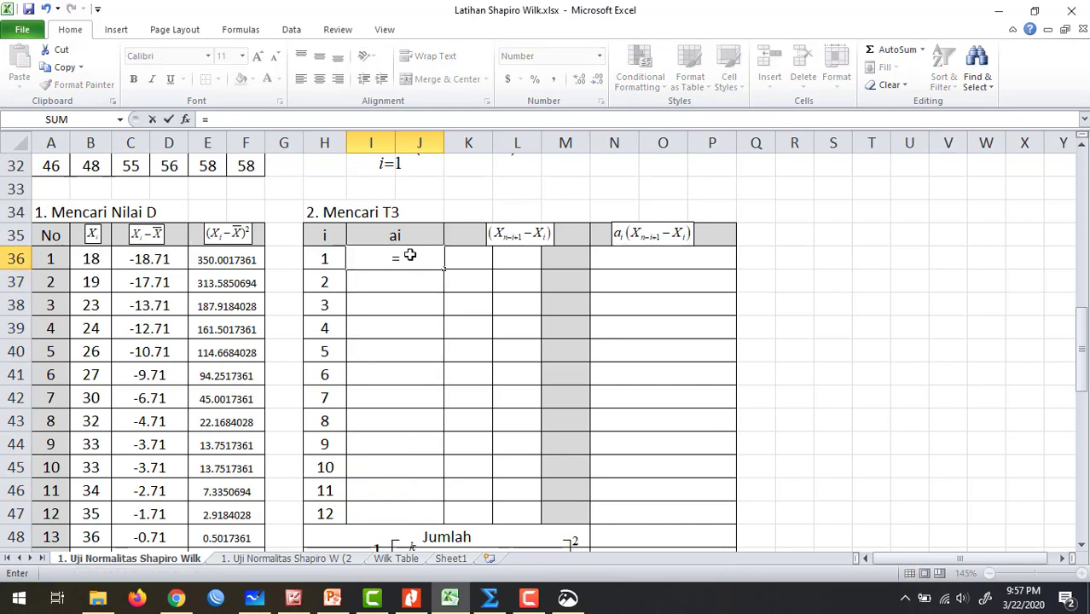
left_click(409, 557)
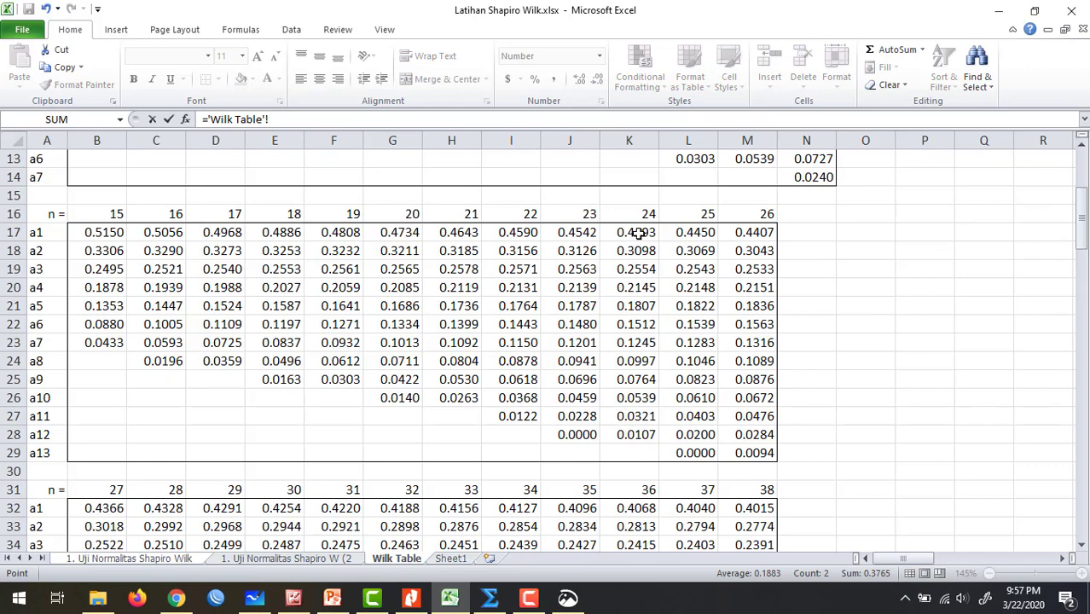
left_click(638, 233)
key("Return")
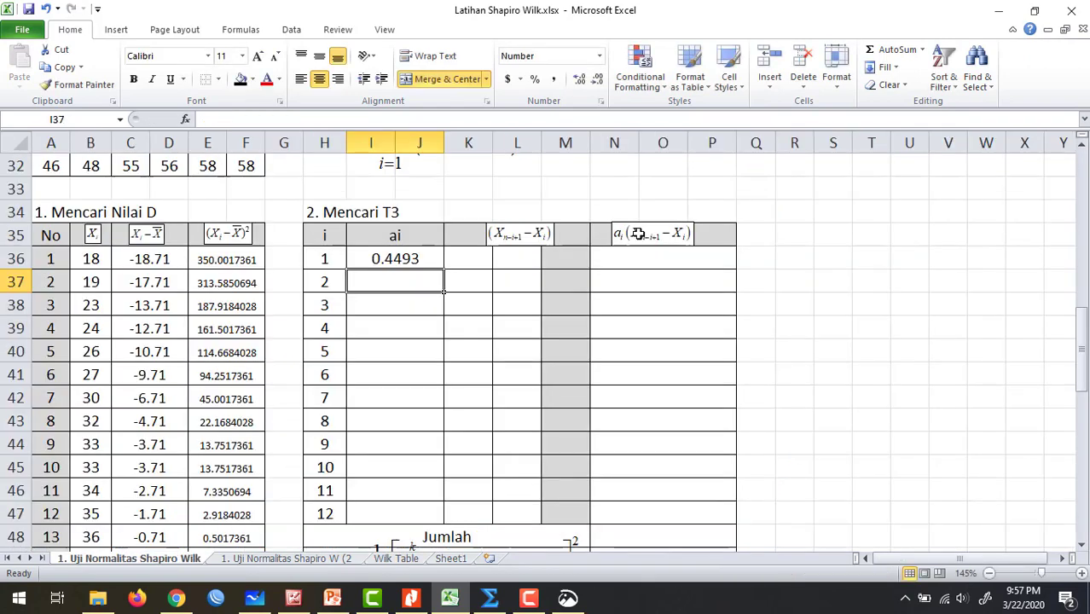
left_click(421, 258)
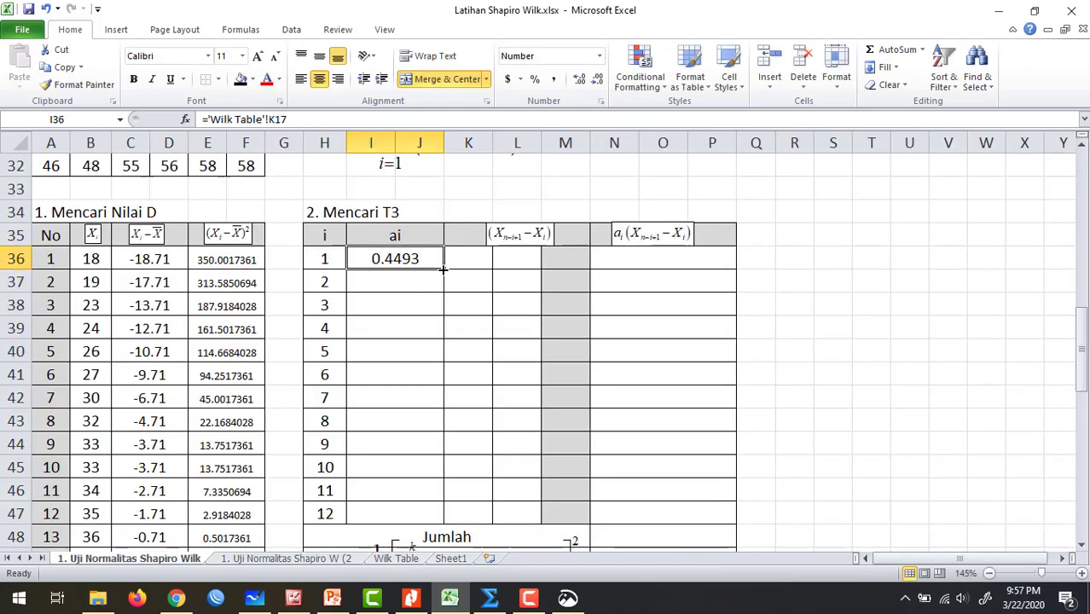
left_click_drag(443, 270, 445, 520)
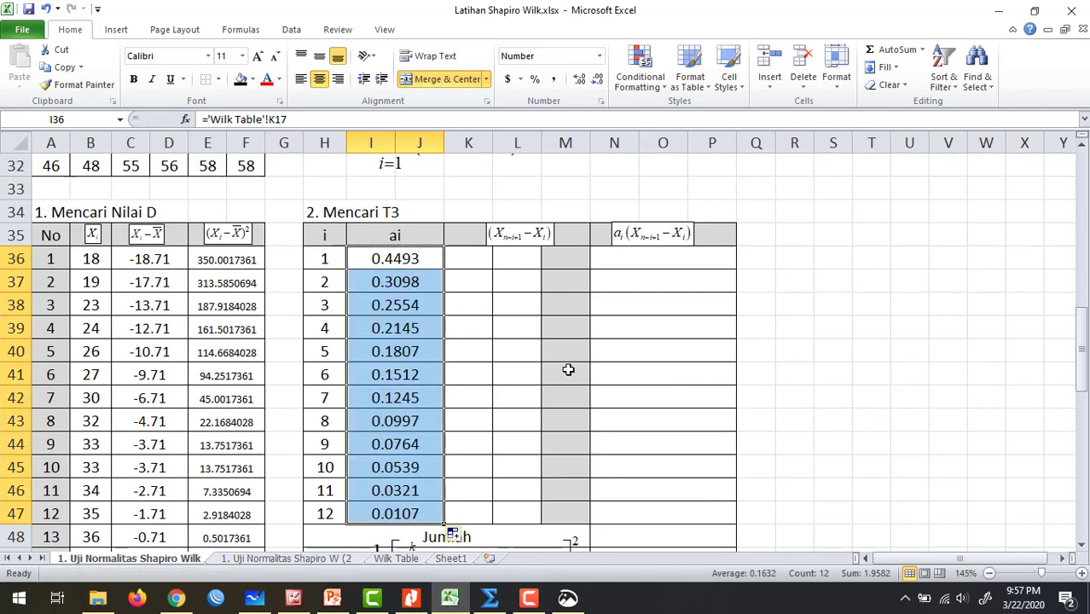
- Move the (Xn-i+1 − Xi) header equation object above the T3 table, enlarge it, and select K36
scroll(568, 370, "up", 10)
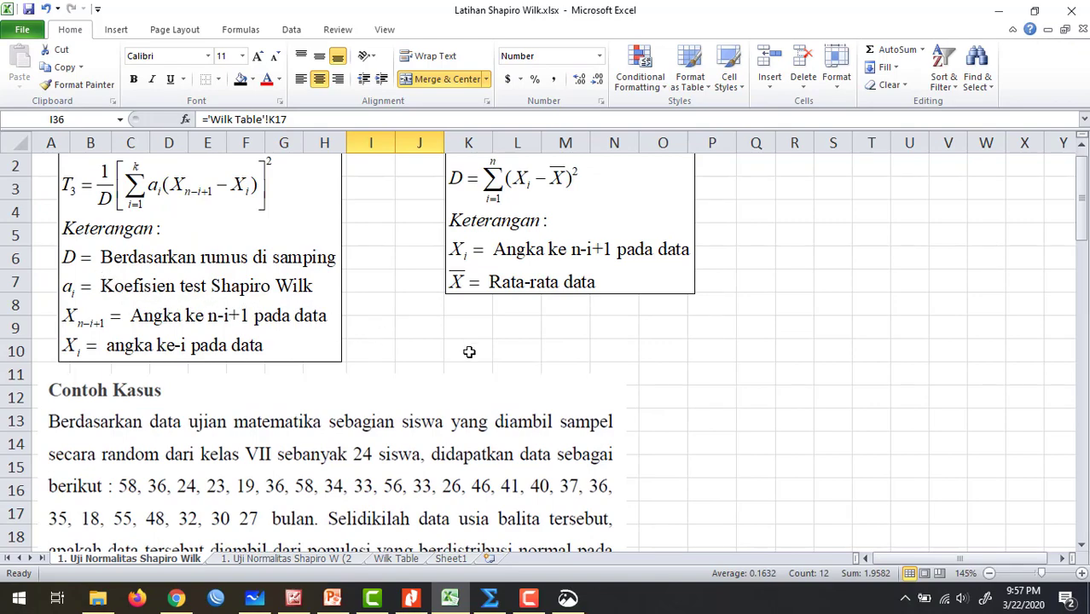
scroll(467, 350, "down", 8)
scroll(482, 354, "down", 2)
scroll(486, 354, "up", 1)
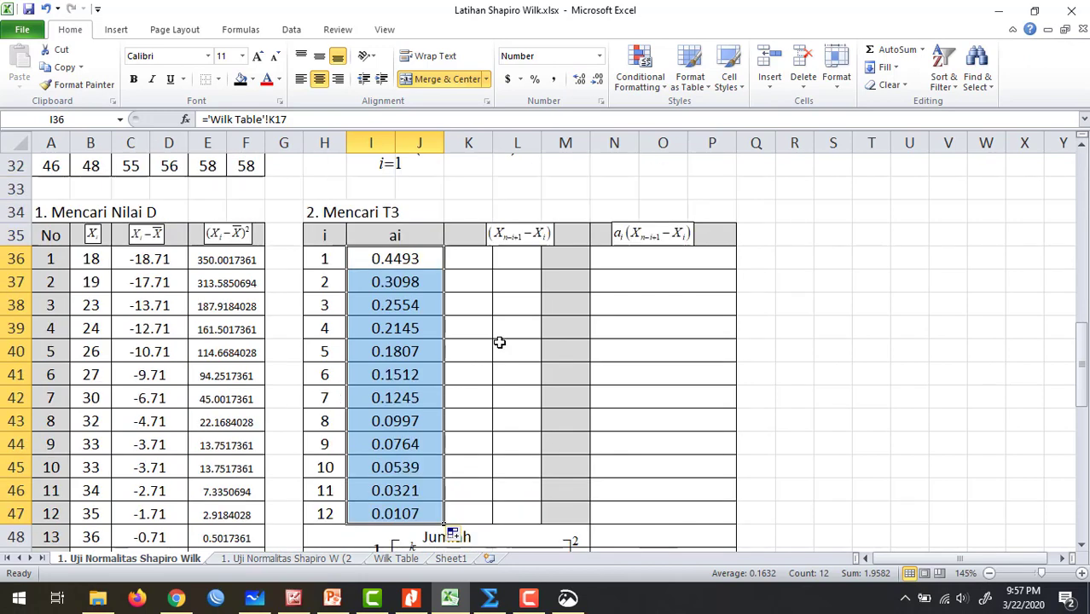
left_click(827, 324)
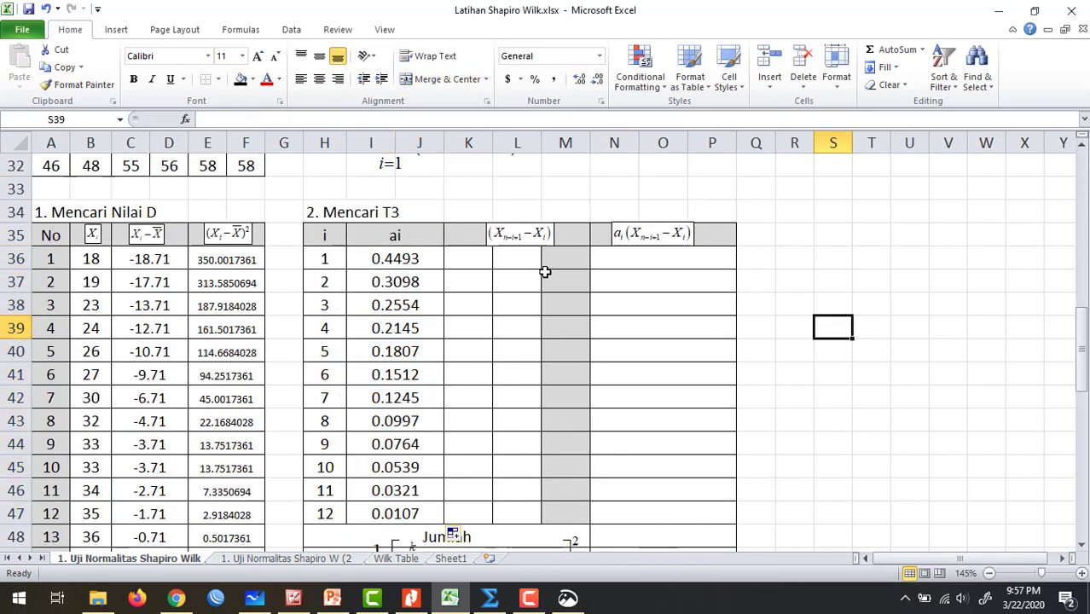
left_click(525, 238)
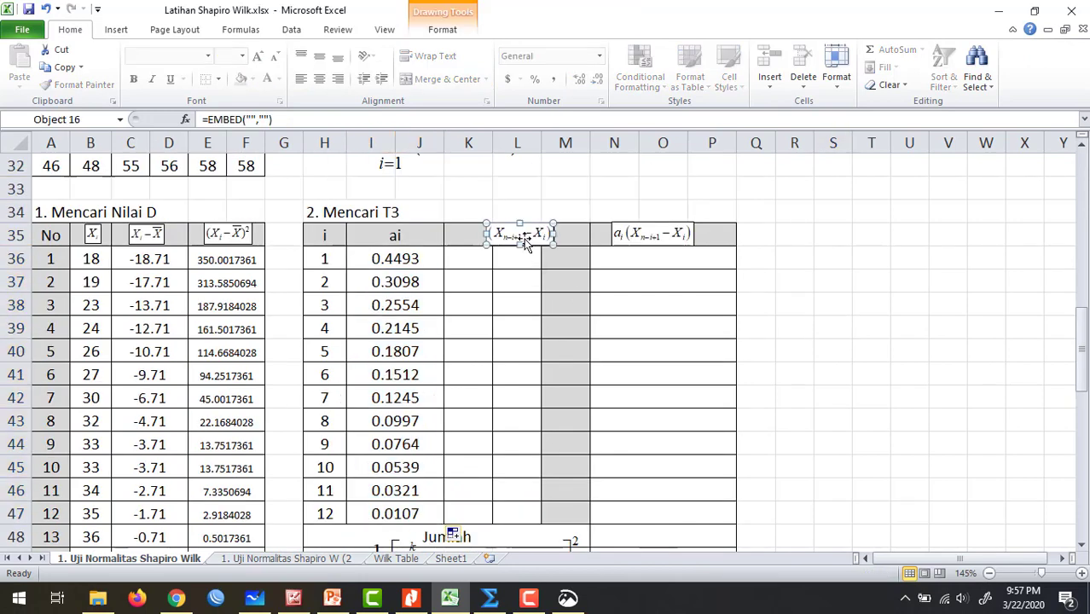
mouse_move(525, 241)
left_mouse_down()
mouse_move(506, 197)
mouse_move(488, 206)
mouse_move(571, 181)
mouse_move(509, 201)
left_mouse_up()
left_click(473, 259)
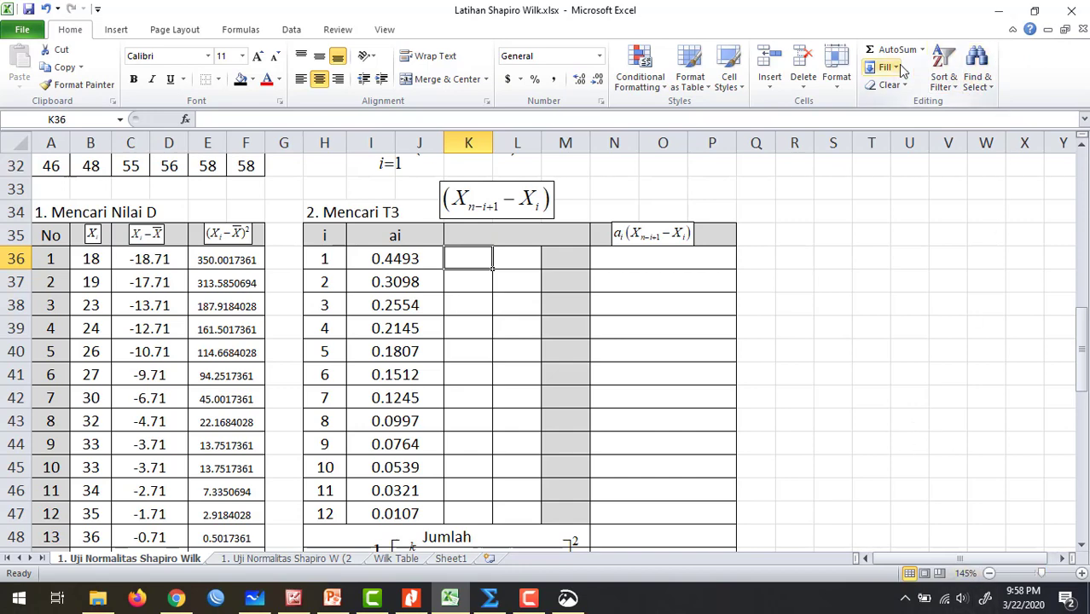
- Take a full-screen snip of the worksheet, close the old annotated sketch, and maximize the new one in Snip & Sketch
left_click(985, 599)
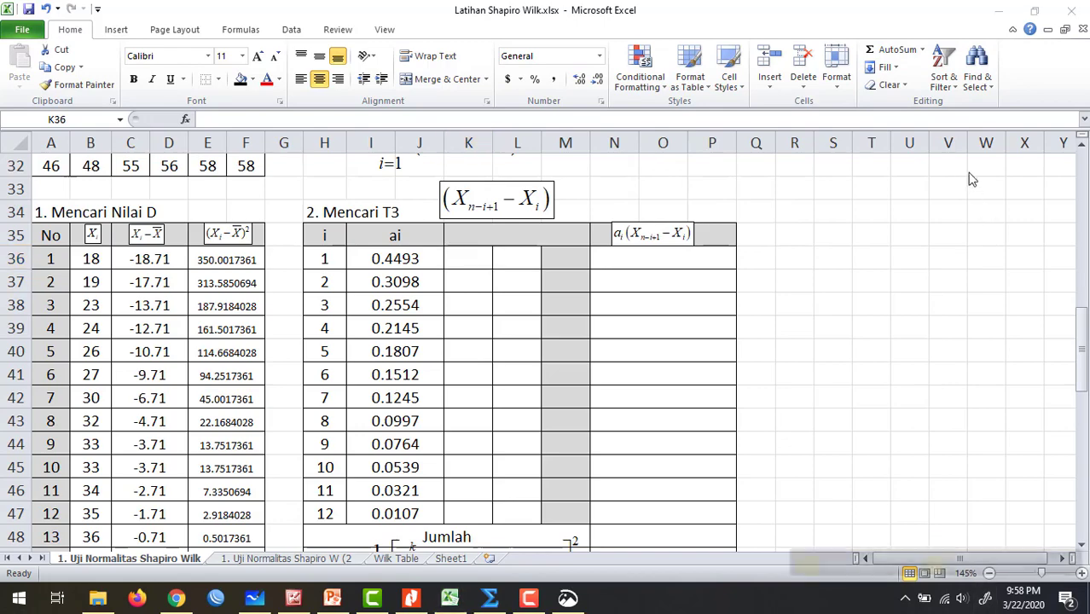
left_click(988, 556)
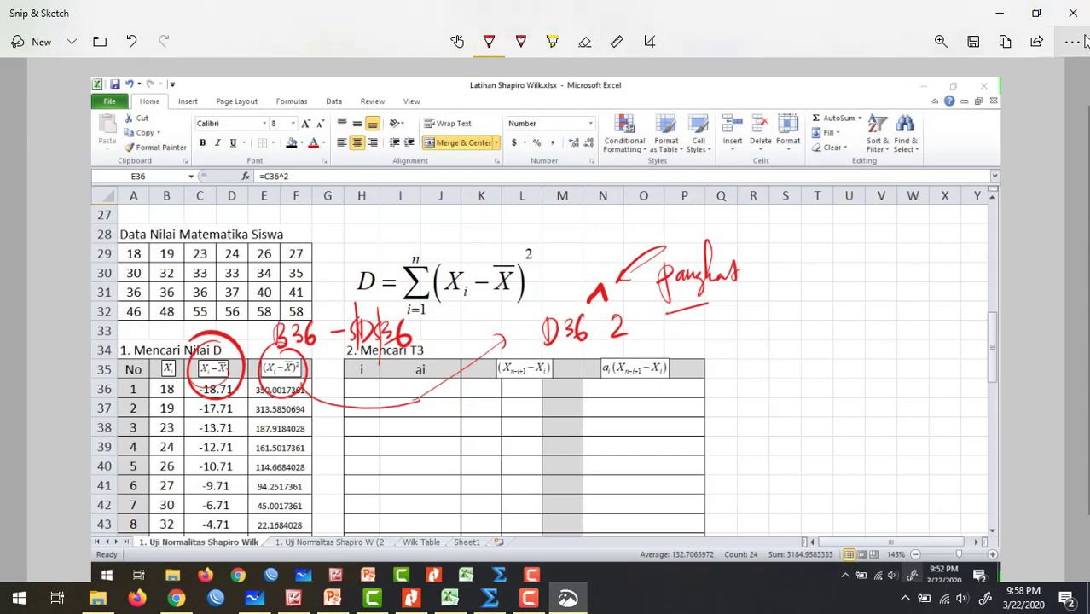
left_click(1076, 13)
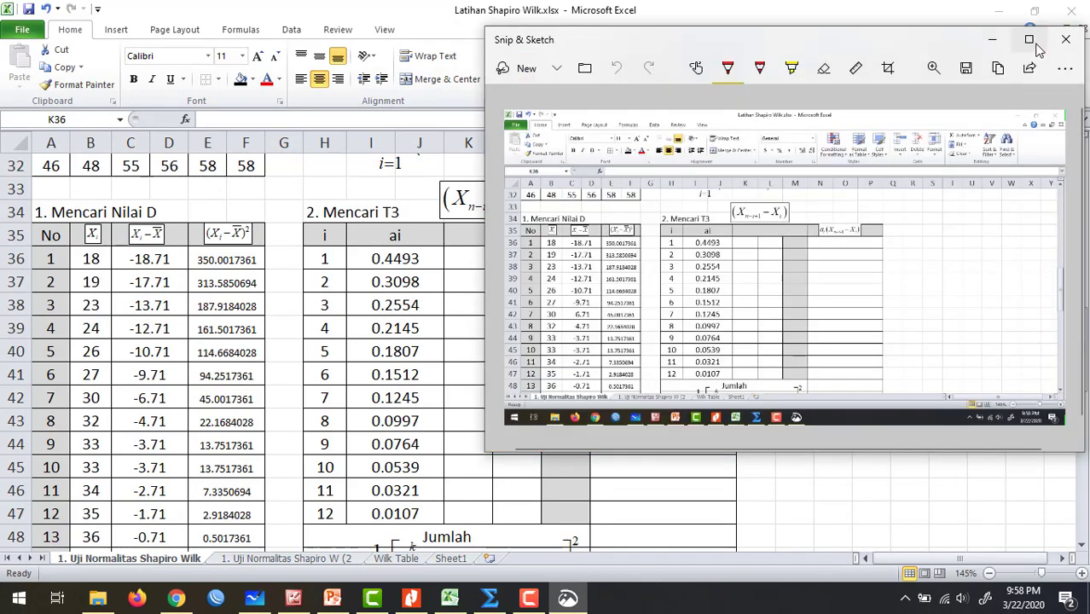
left_click(1030, 40)
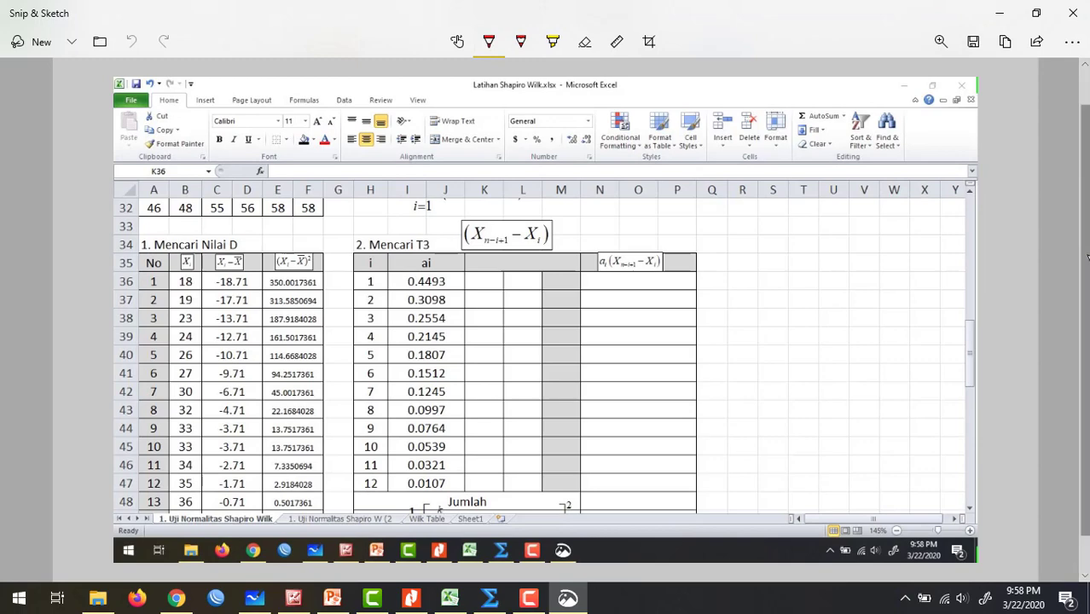
- Circle the Xn-i+1 term in red, draw an arrow to a handwritten Xn-i+1, and note n = 24 above it
mouse_move(491, 195)
left_mouse_down()
mouse_move(460, 254)
mouse_move(499, 205)
mouse_move(666, 214)
left_mouse_up()
left_click_drag(665, 192, 645, 215)
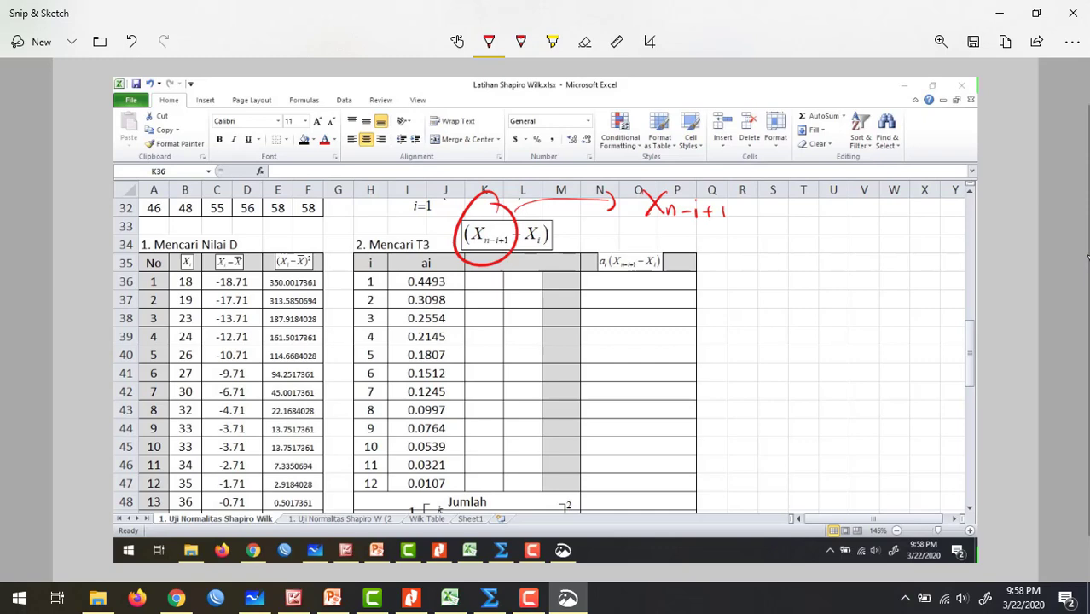
left_click_drag(702, 167, 714, 171)
left_click_drag(718, 163, 727, 162)
left_click_drag(718, 168, 726, 168)
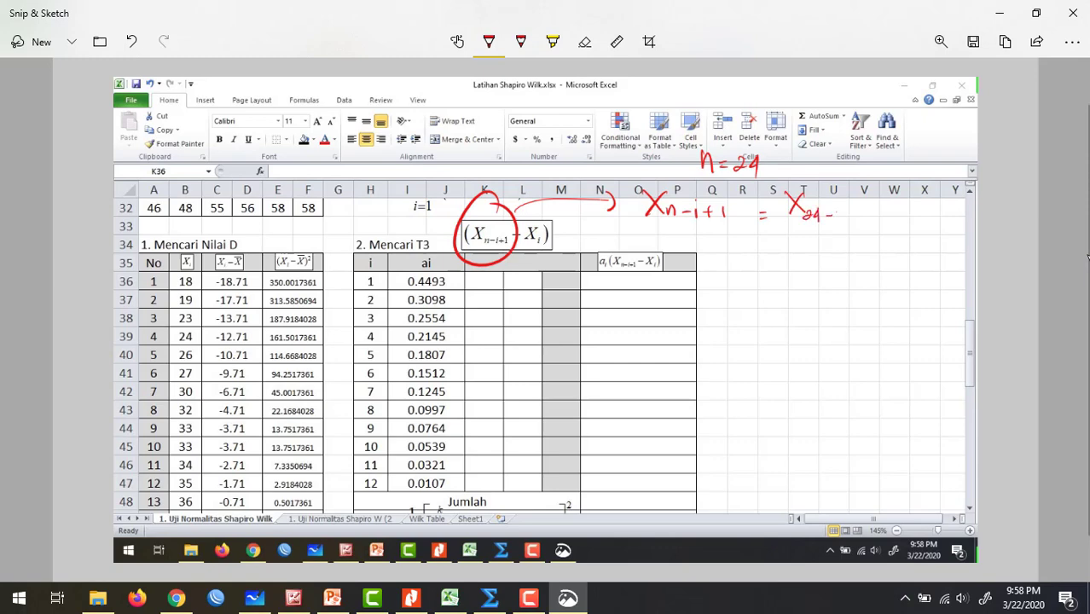
- Circle i = 1 and the Xi term, and handwrite the substitutions Xn-i+1 = X24-1+1 = X24 and Xi = X1
left_click_drag(372, 271, 374, 291)
left_click_drag(853, 216, 860, 206)
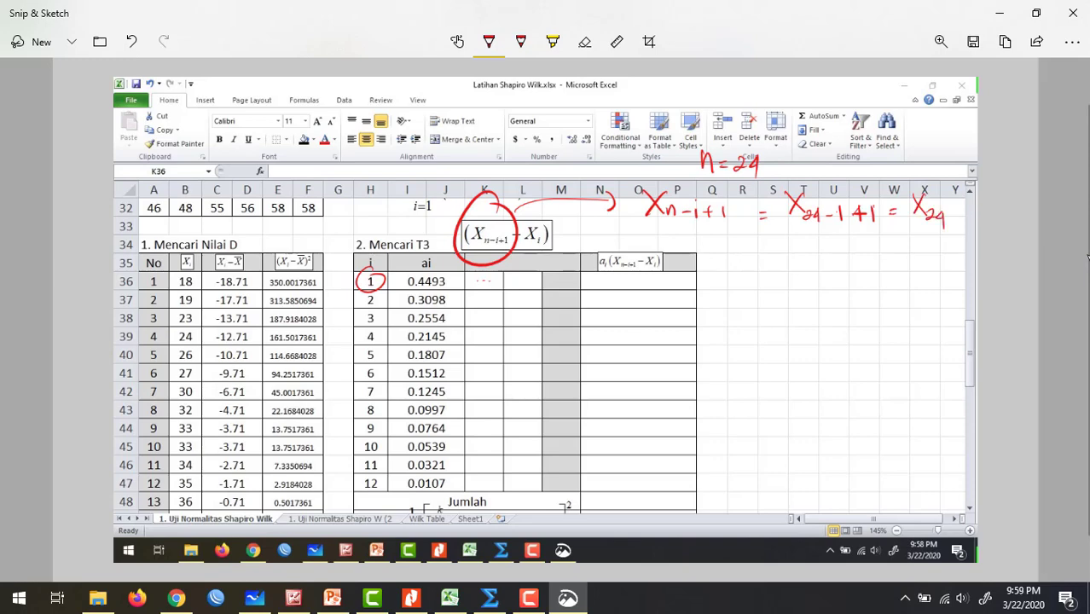
mouse_move(546, 214)
left_mouse_down()
mouse_move(693, 278)
mouse_move(718, 275)
left_mouse_up()
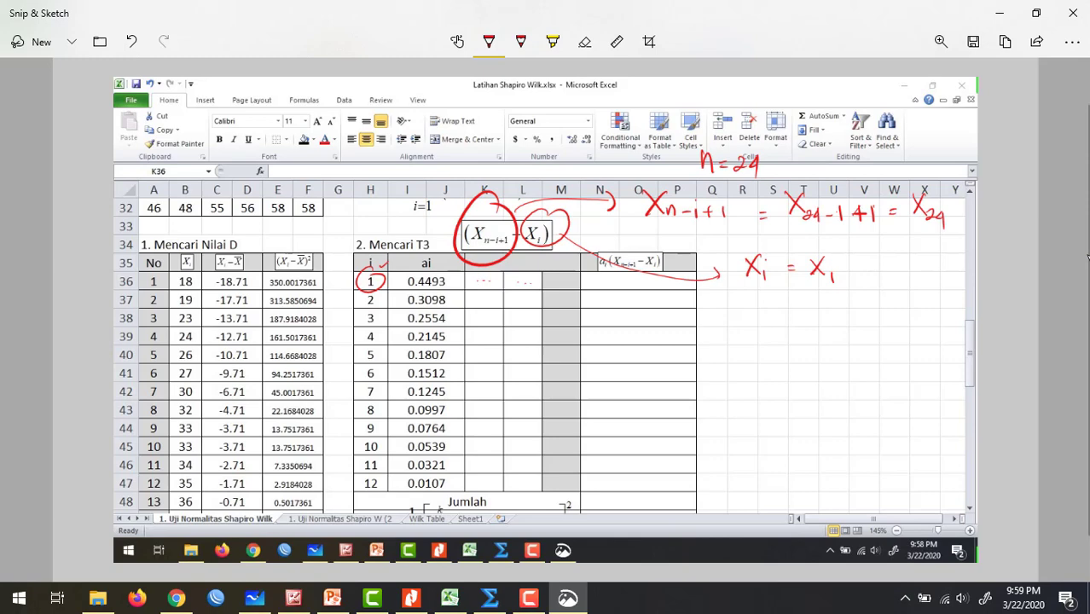
- Handwrite X24 and X1 in the i = 1 row, circle them, draw downward arrows below, and close the annotated sketch
mouse_move(536, 273)
left_mouse_down()
mouse_move(552, 286)
mouse_move(546, 271)
left_mouse_up()
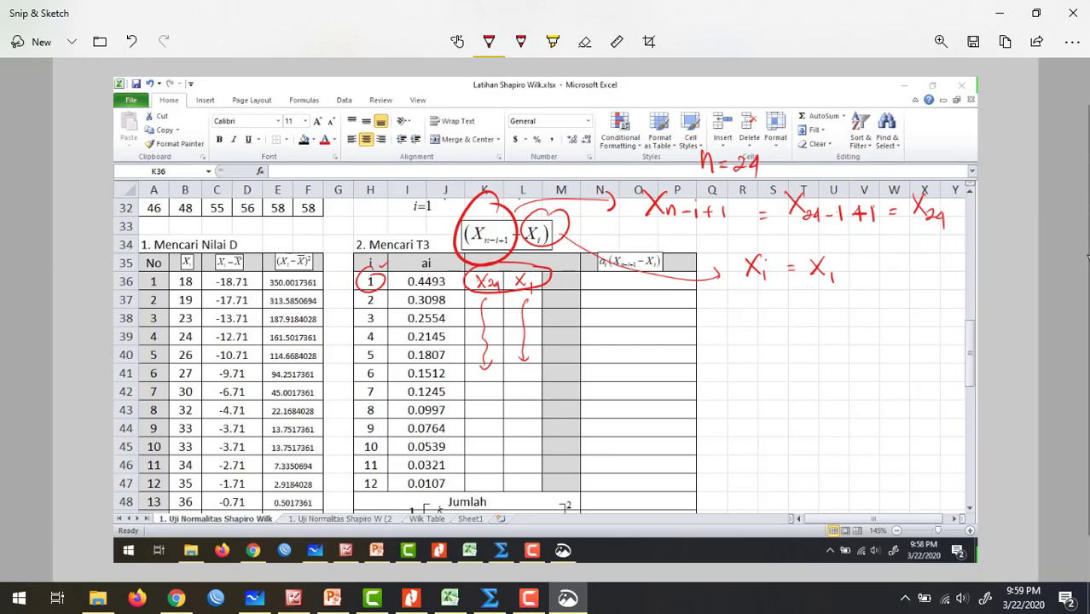
left_click(1073, 13)
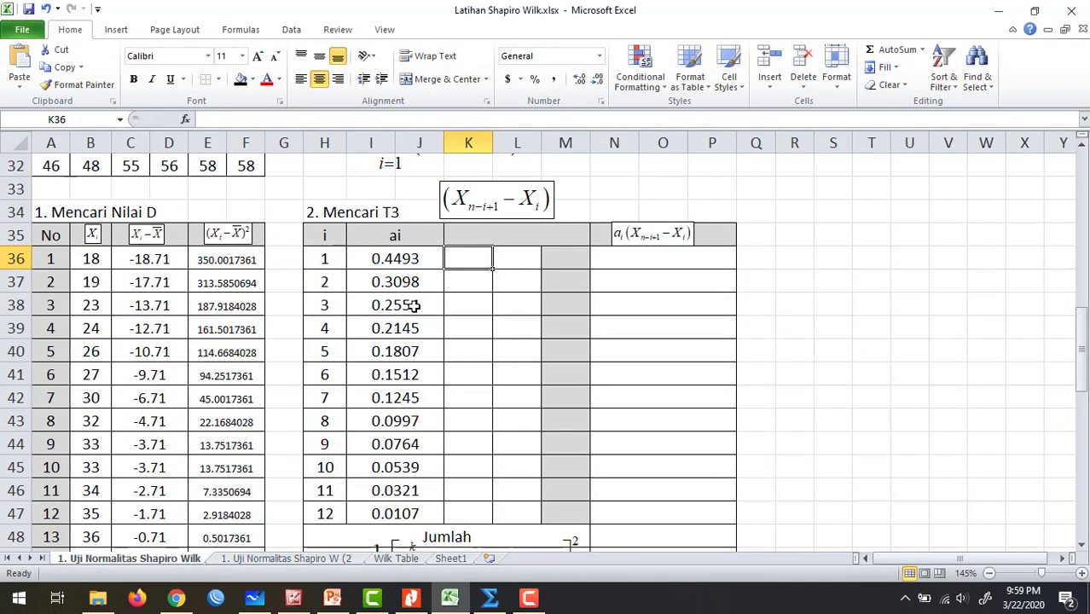
- Examine the Xi values paired in the differences: B59 with B36 for i = 1, and B58 with B37 for i = 2
scroll(256, 322, "down", 4)
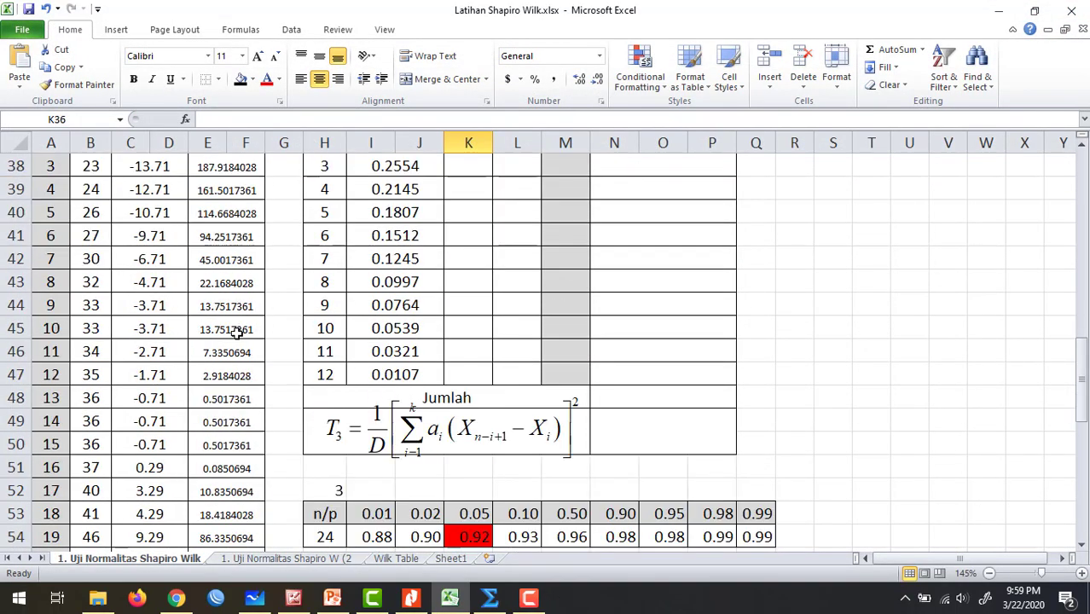
left_click(91, 517)
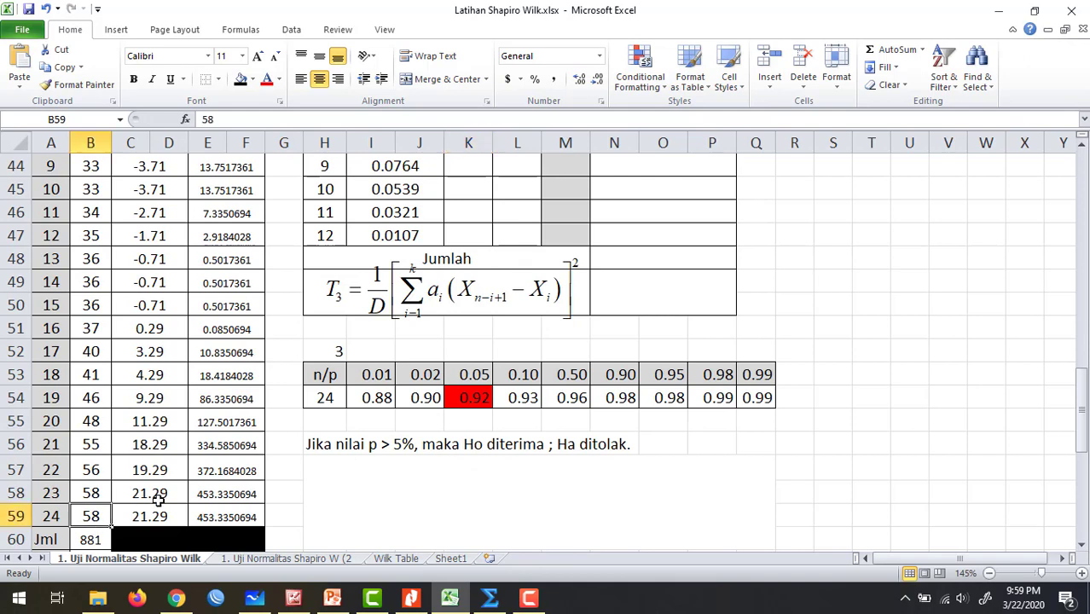
scroll(153, 473, "up", 2)
scroll(154, 473, "up", 2)
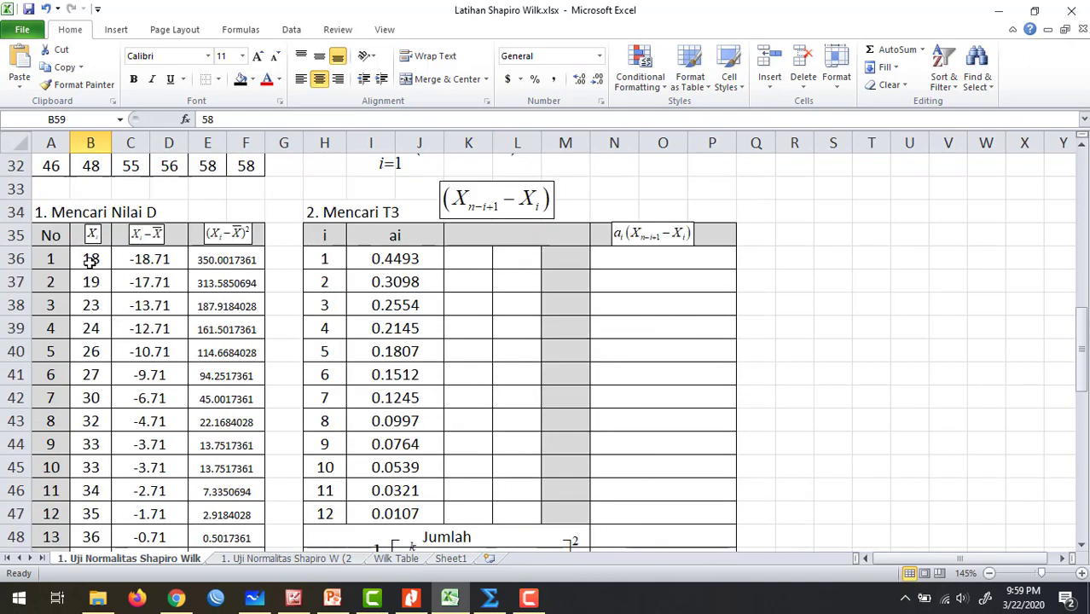
left_click(90, 260)
left_click(470, 260)
left_click(511, 258)
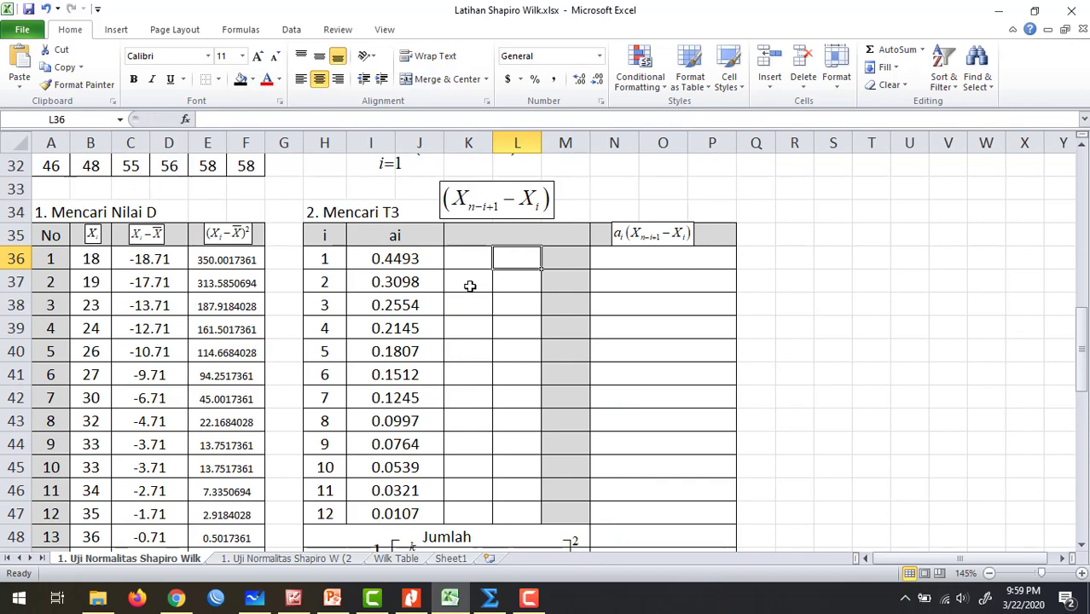
scroll(111, 362, "down", 5)
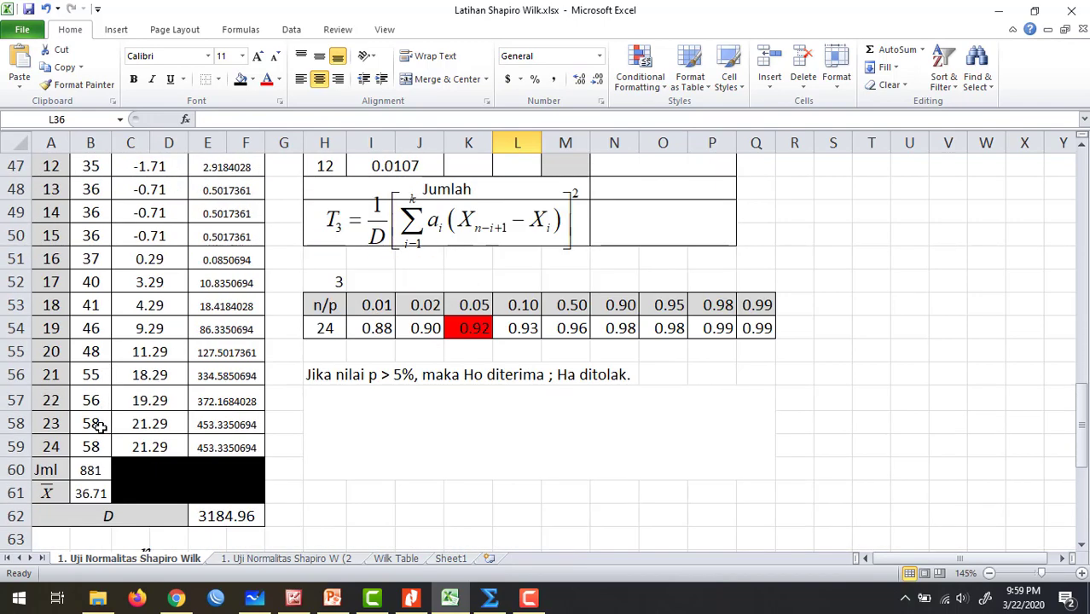
left_click(90, 424)
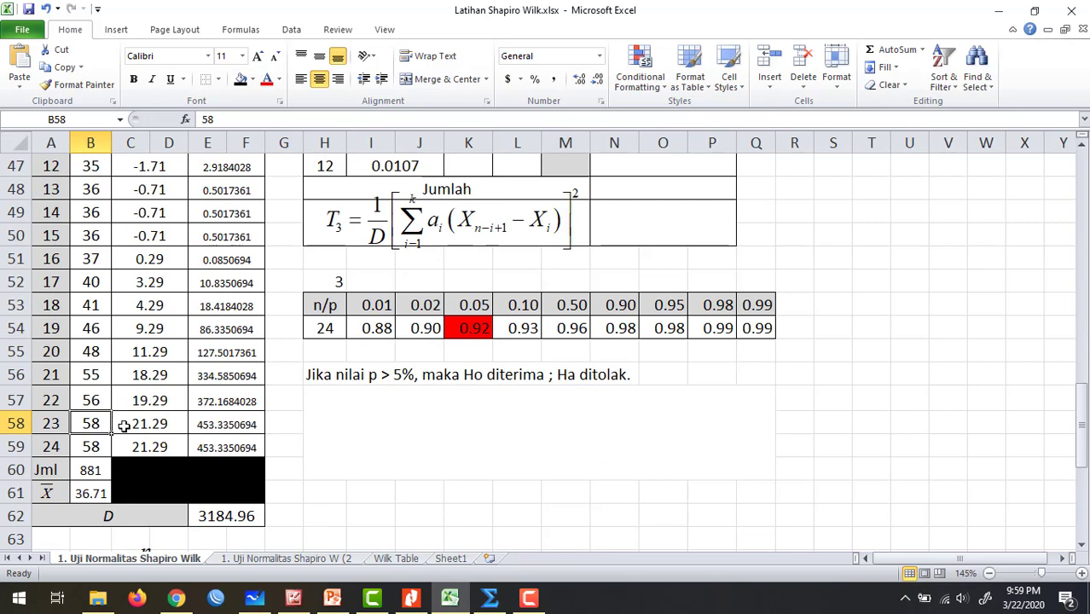
scroll(104, 372, "up", 3)
scroll(102, 372, "up", 1)
left_click(100, 214)
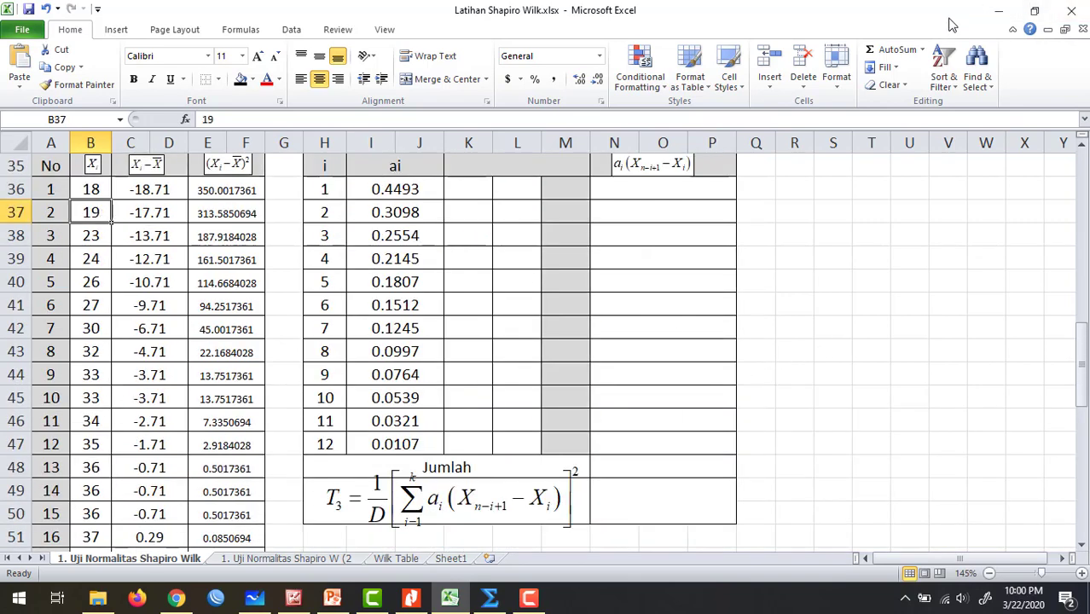
- Copy the Xi values for numbers 13 to 24 (B48:B59) into the empty area starting at S36
scroll(108, 306, "down", 4)
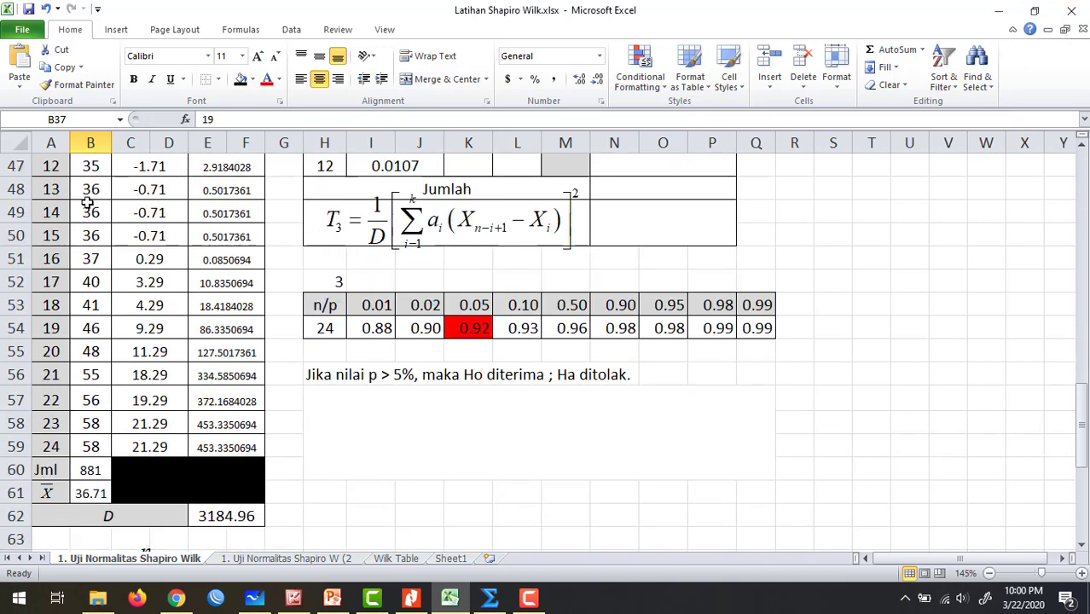
left_click_drag(89, 189, 94, 452)
key("ctrl+c")
scroll(827, 345, "up", 4)
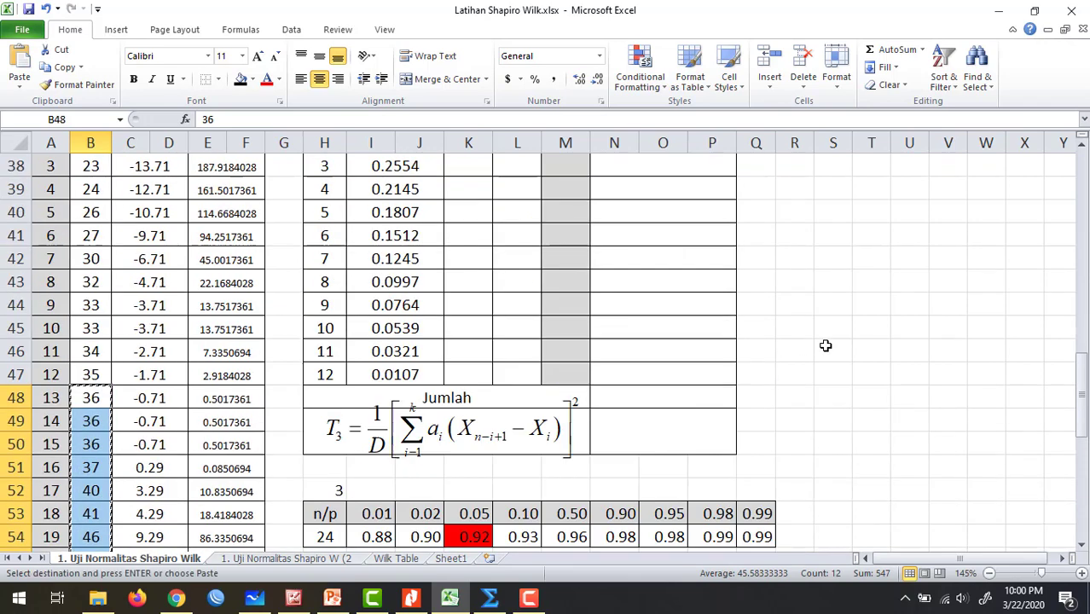
left_click(827, 189)
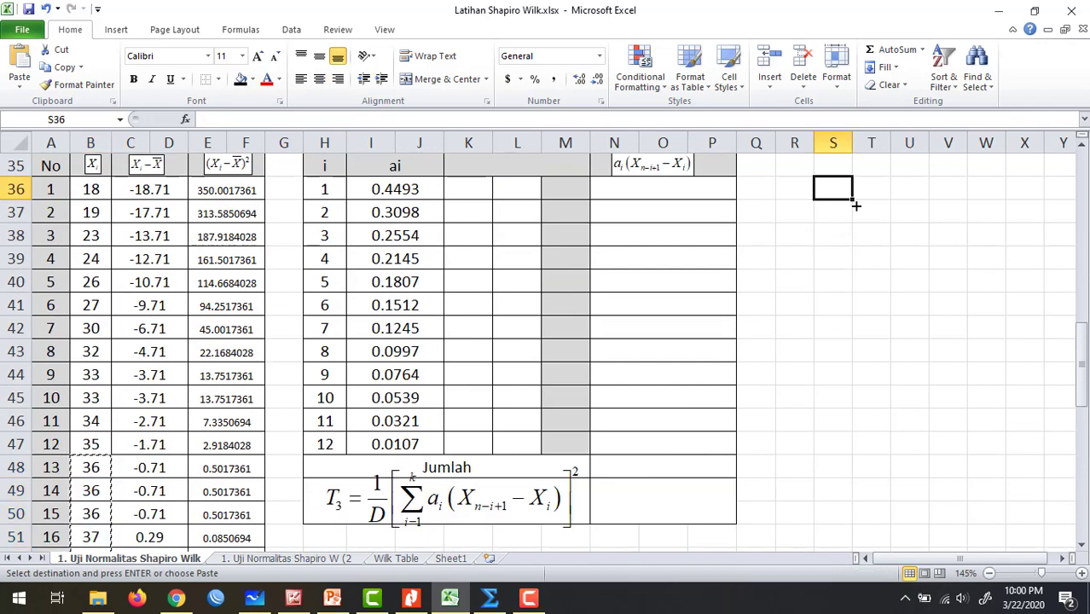
key("ctrl+v")
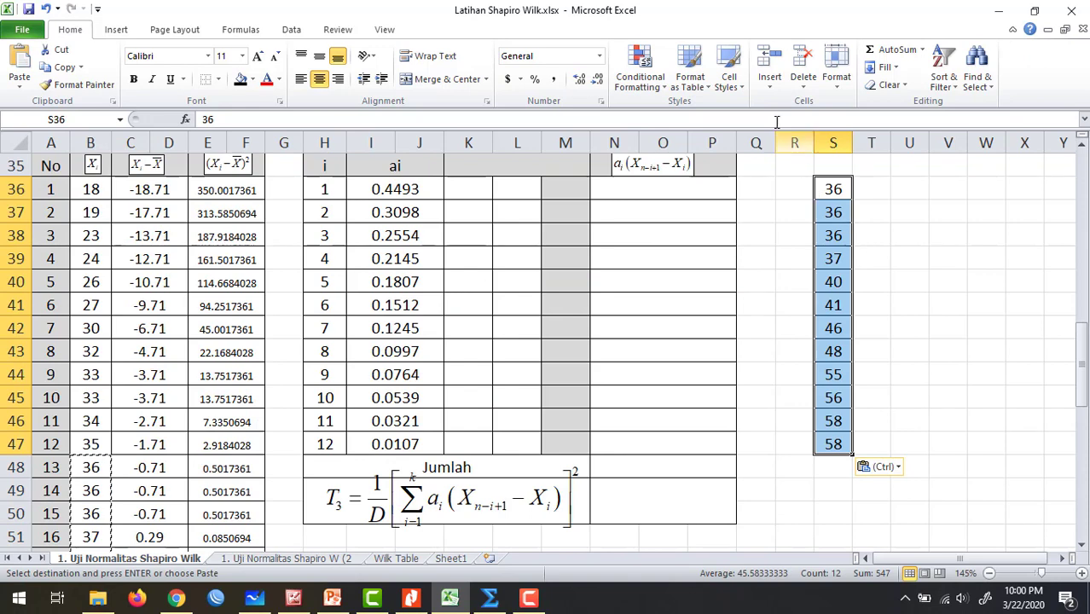
- Sort the copied values in S36:S47 from largest to smallest
left_click(944, 77)
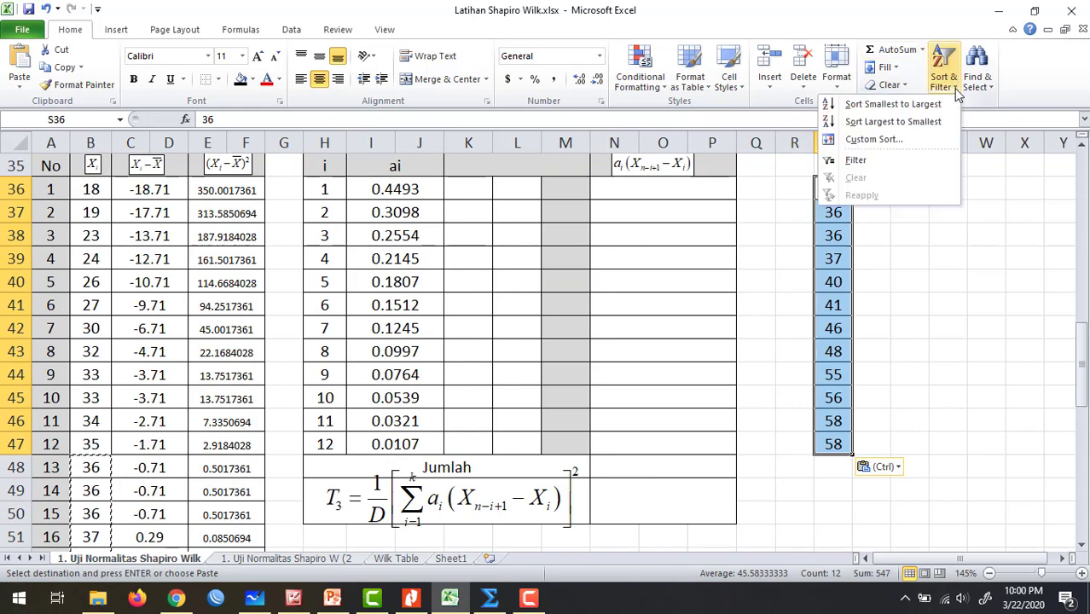
left_click(887, 122)
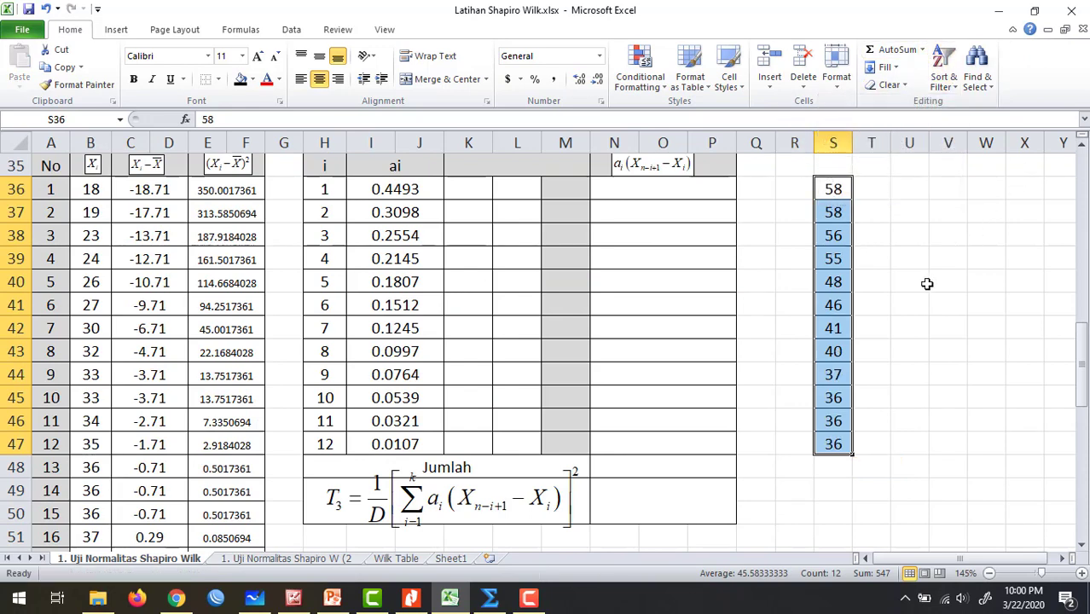
left_click(898, 295)
- Copy the sorted values in S36:S47 into the T3 table starting at K36
left_click_drag(834, 189, 833, 440)
key("ctrl+c")
left_click(457, 191)
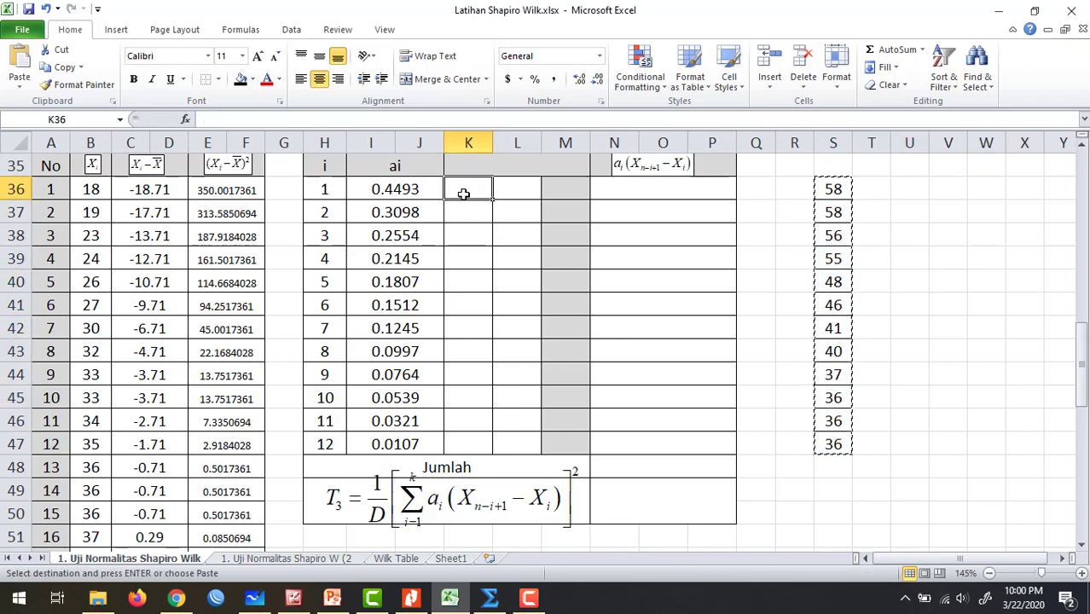
key("ctrl+v")
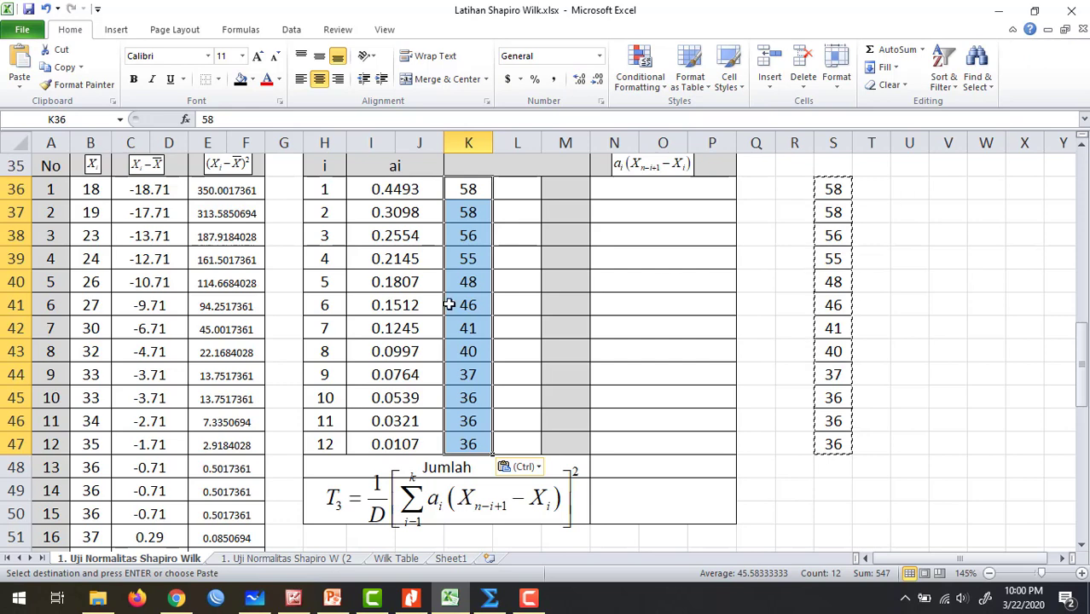
- Copy the Xi values for numbers 1 to 12 (B36:B47) into the T3 table starting at L36
left_click_drag(92, 188, 98, 439)
key("ctrl+c")
left_click(503, 194)
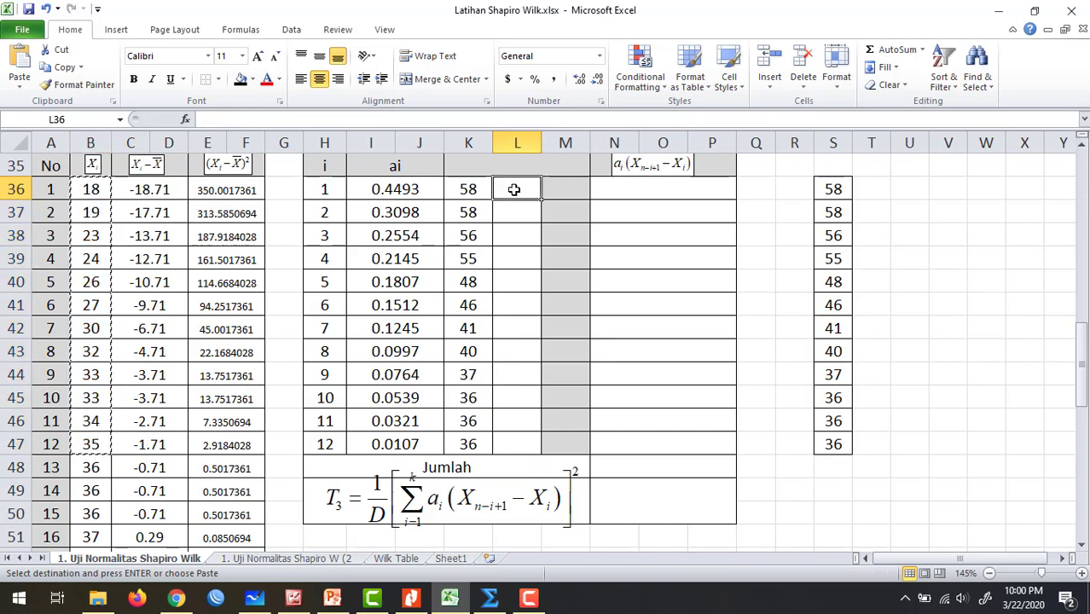
key("ctrl+v")
key("ctrl")
left_click(985, 308)
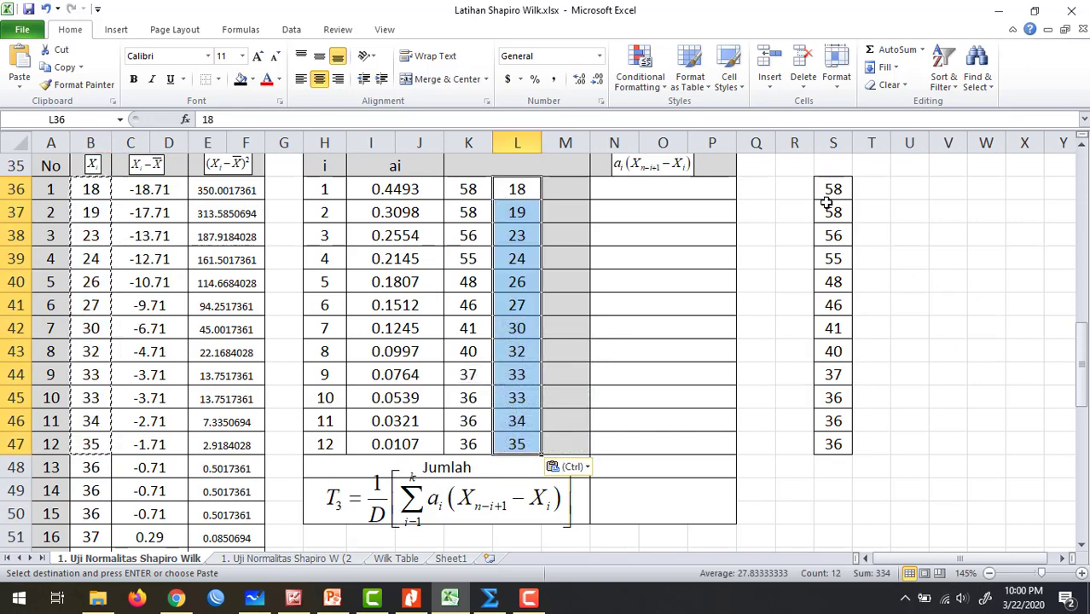
- Clear the helper values from S36:S47
left_click_drag(830, 191, 834, 444)
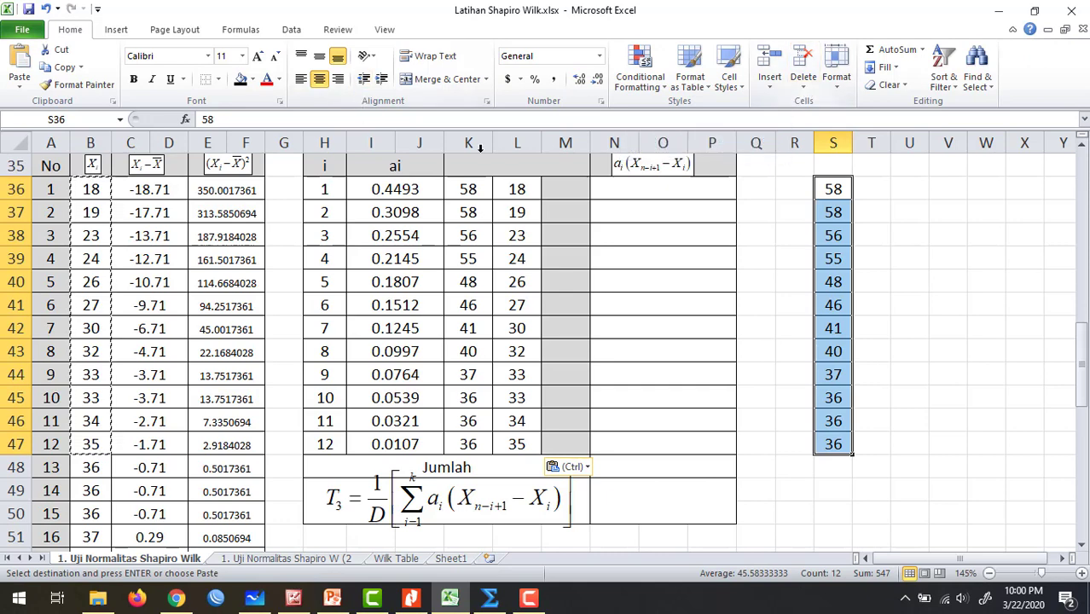
key("Delete")
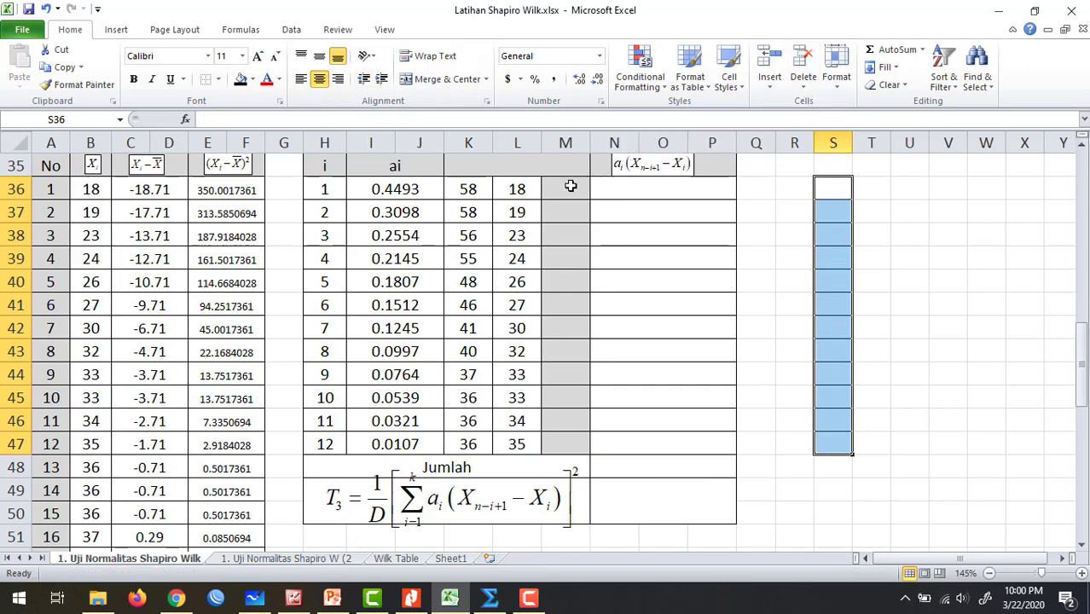
left_click(918, 330)
- Enter the formula =K36-L36 in M36 to compute the first Xn-i+1 − Xi difference
scroll(633, 360, "up", 1)
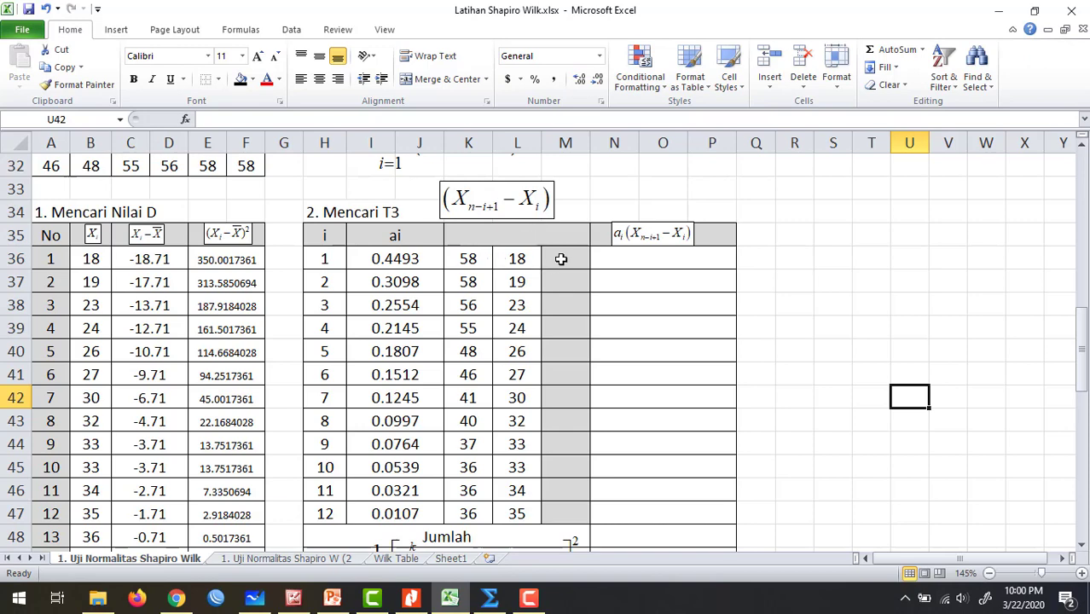
left_click(563, 259)
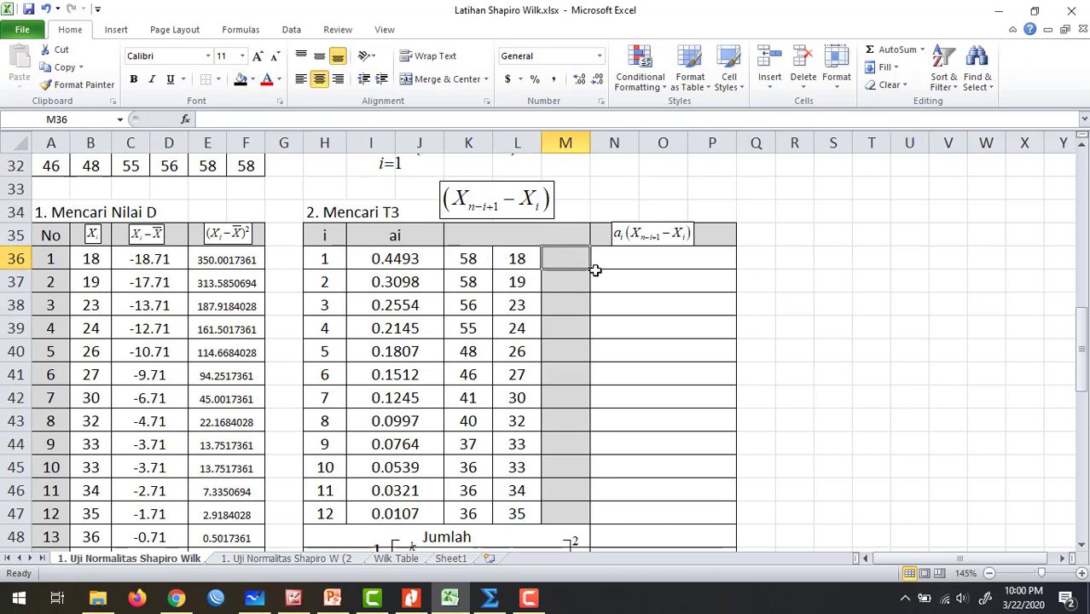
type("=")
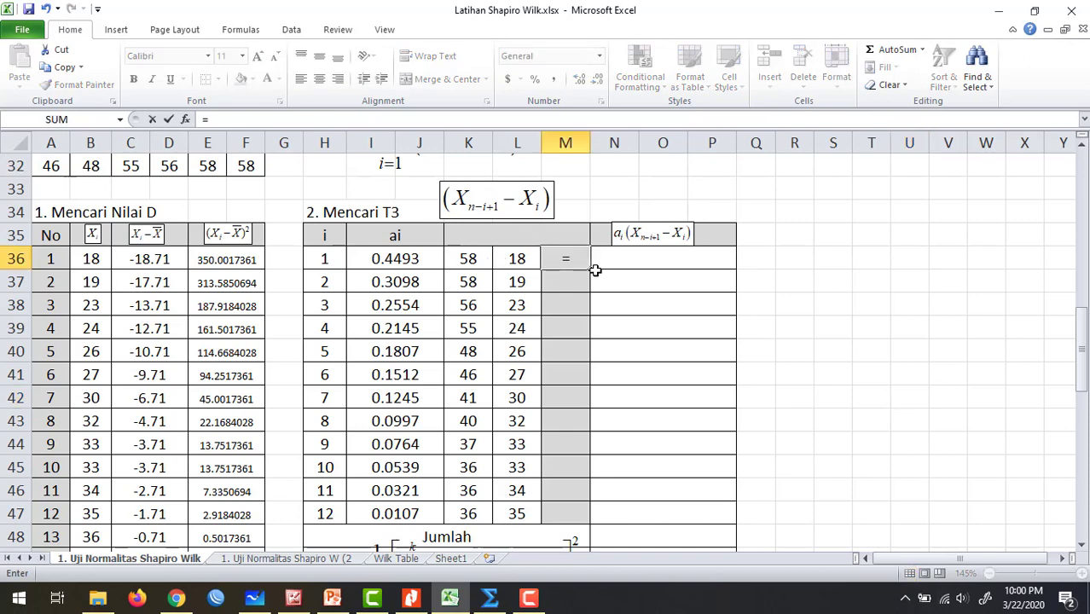
left_click(473, 261)
type("-")
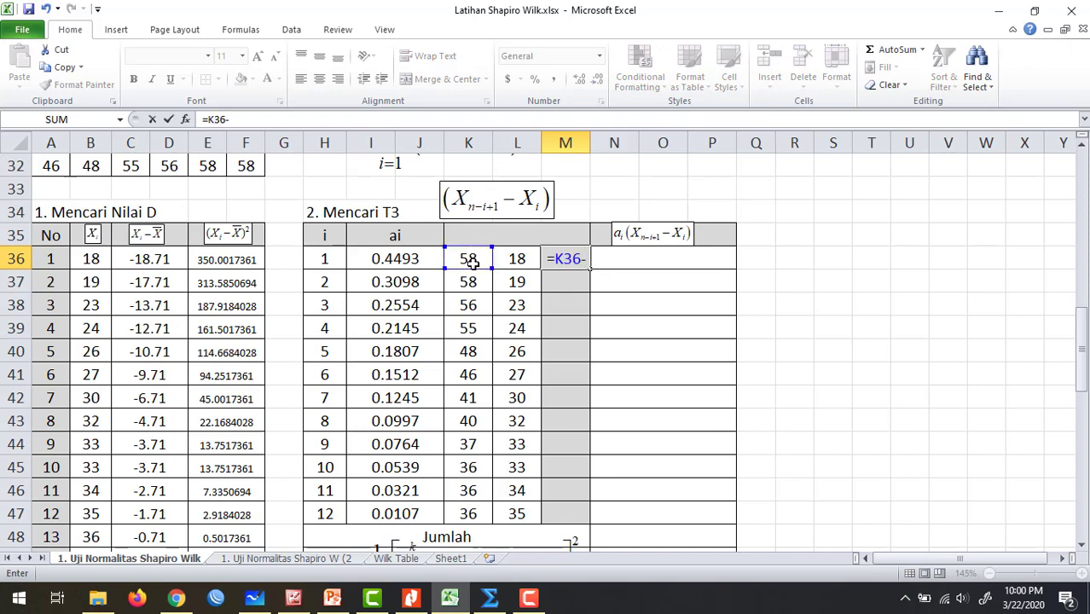
left_click(516, 261)
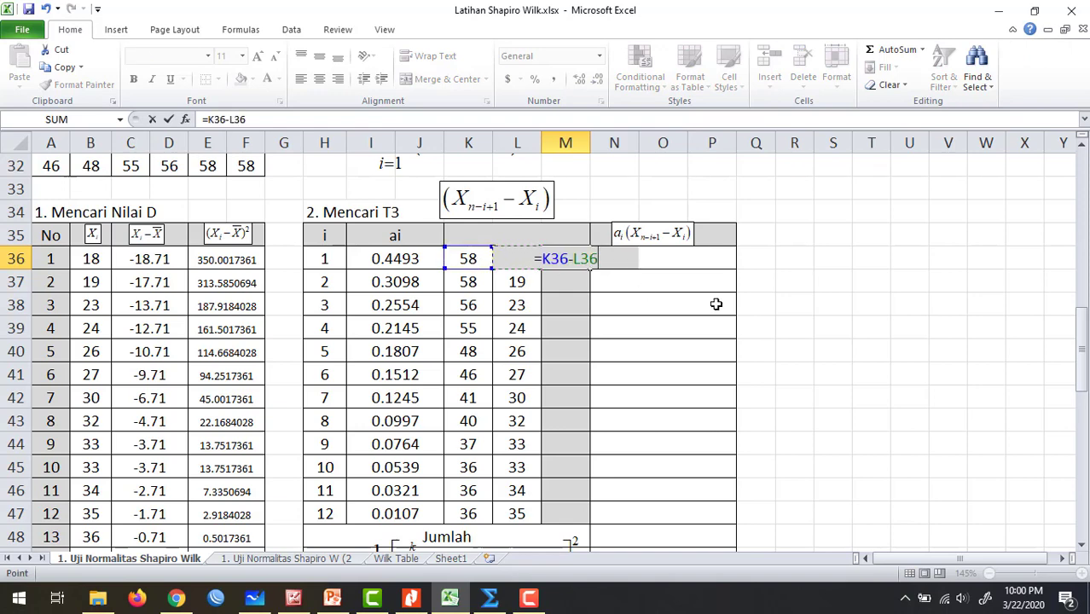
key("Return")
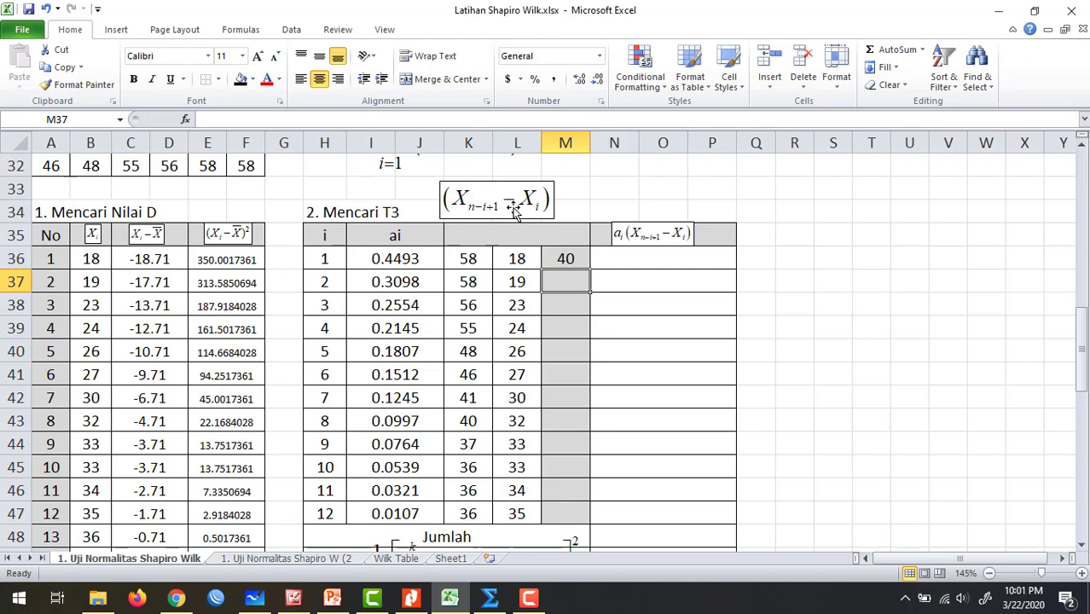
- Shrink the (Xn-i+1 − Xi) equation object and fit it back into the T3 header row above columns K and L
left_click(539, 202)
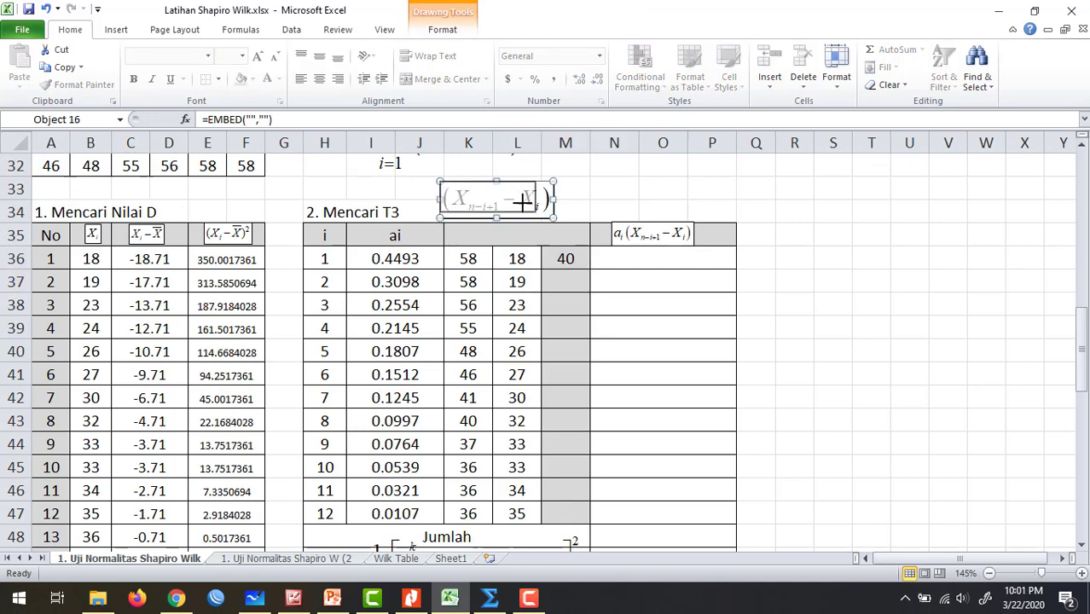
left_click_drag(499, 197, 518, 233)
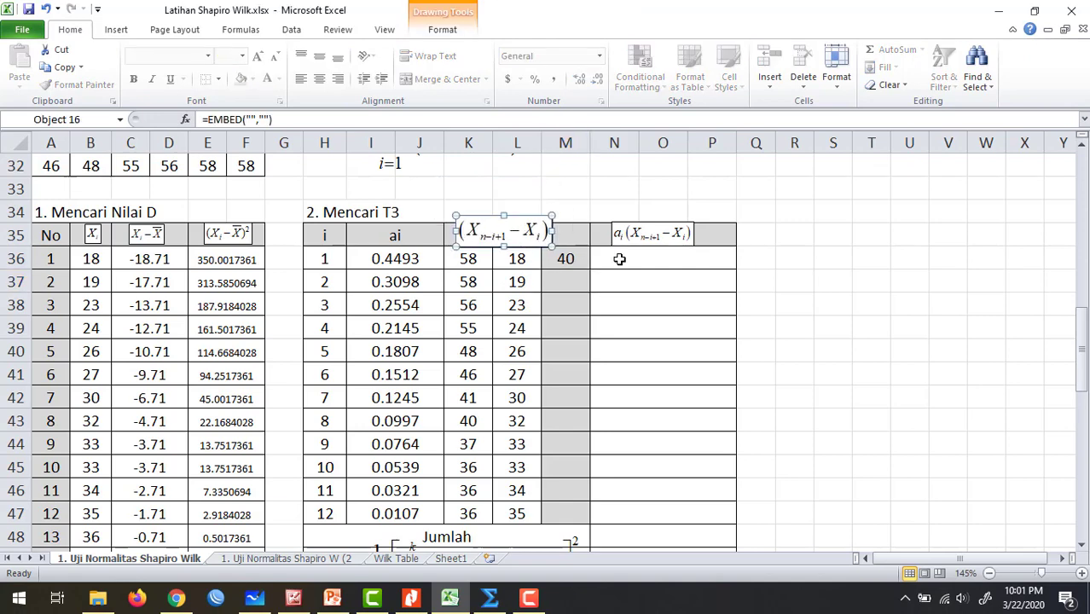
left_click(862, 313)
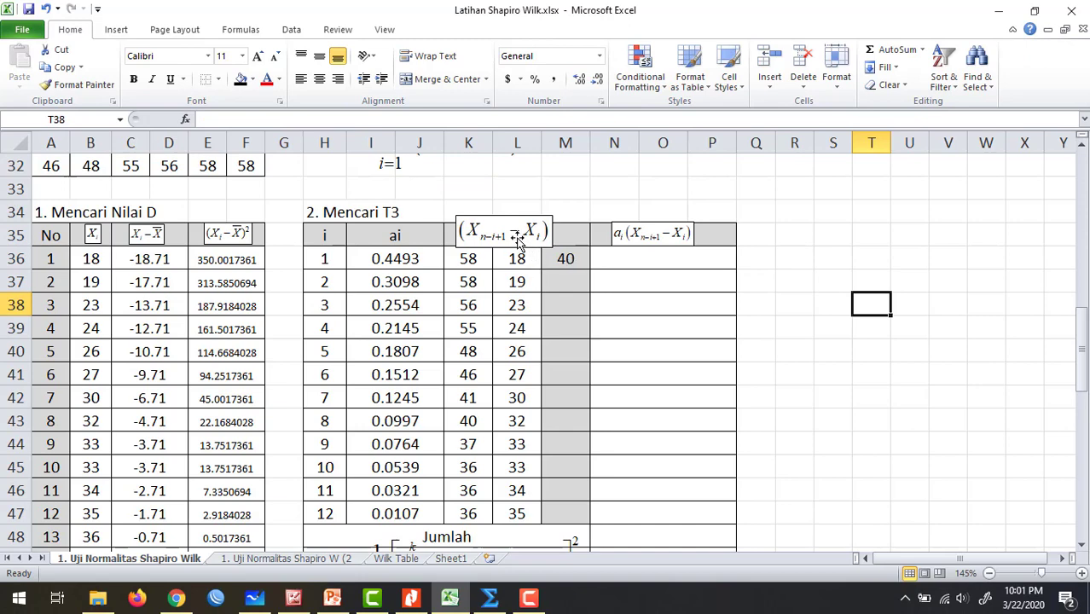
left_click(537, 247)
left_click_drag(539, 246, 526, 241)
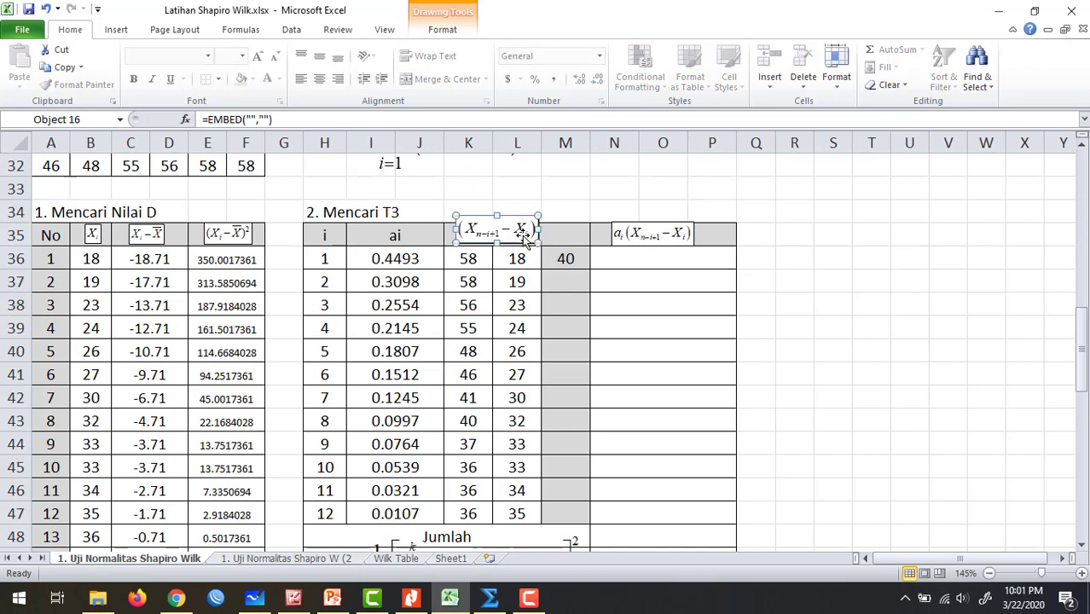
- Fill the difference formula in M36 down to M47
left_click(583, 265)
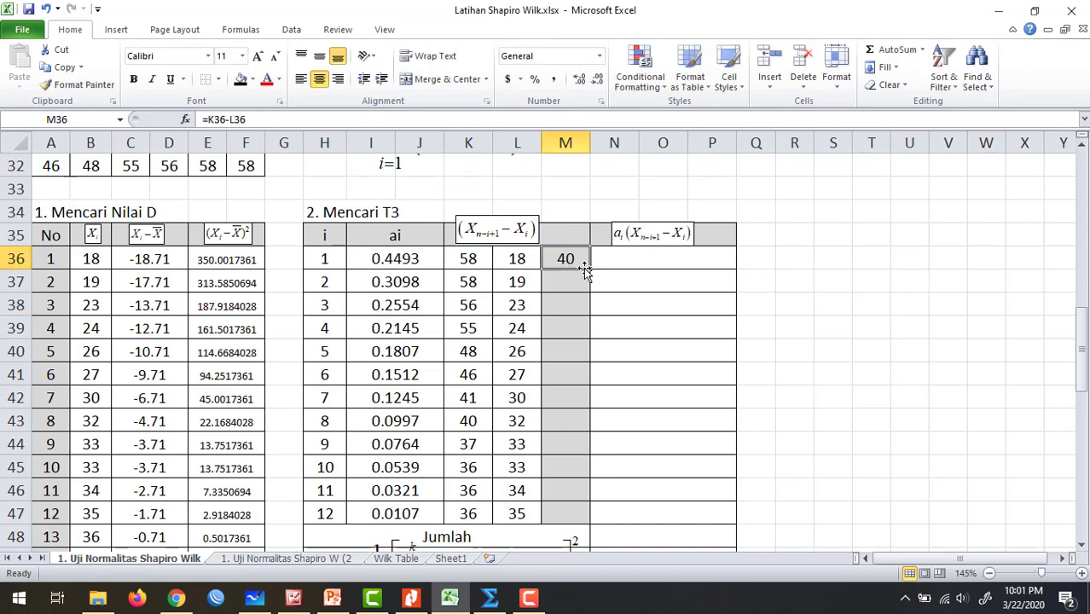
left_click_drag(590, 272, 589, 520)
left_click(888, 393)
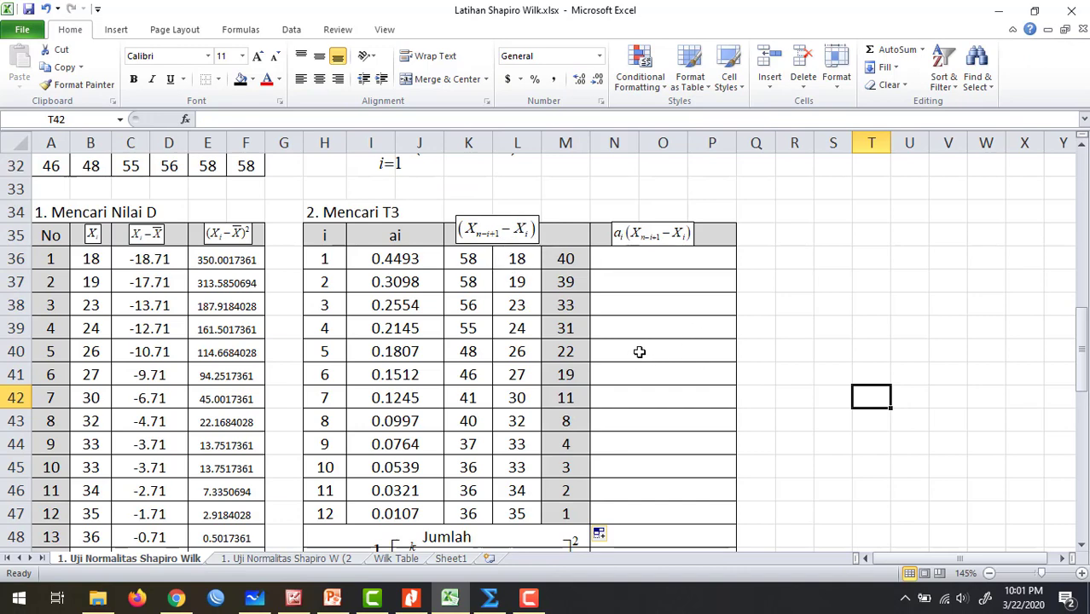
- Enlarge the ai(Xn-i+1 − Xi) equation object in the T3 header
left_click(628, 233)
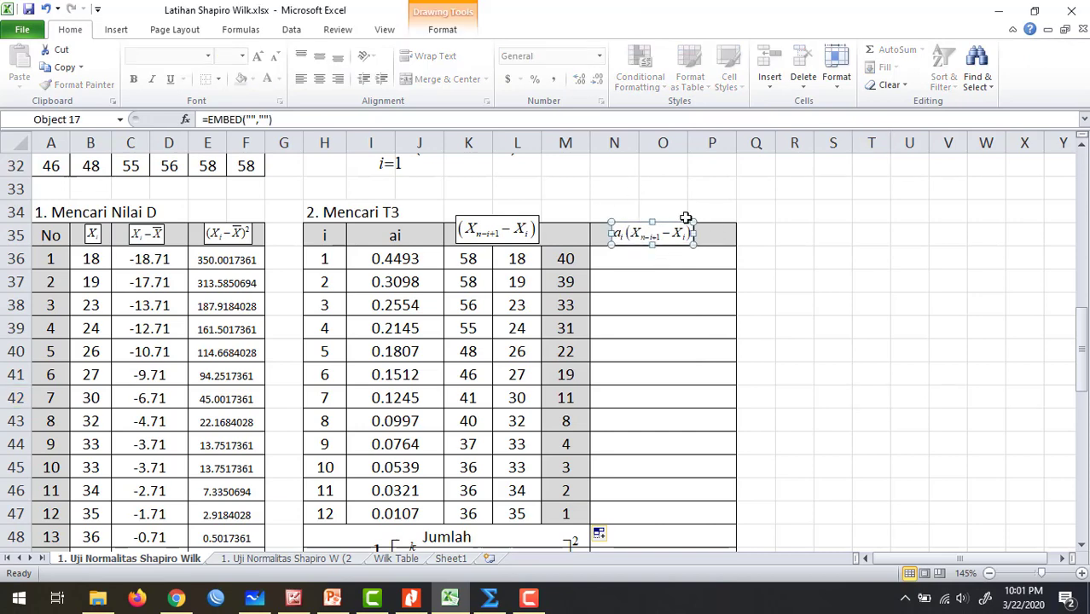
left_click_drag(695, 224, 743, 182)
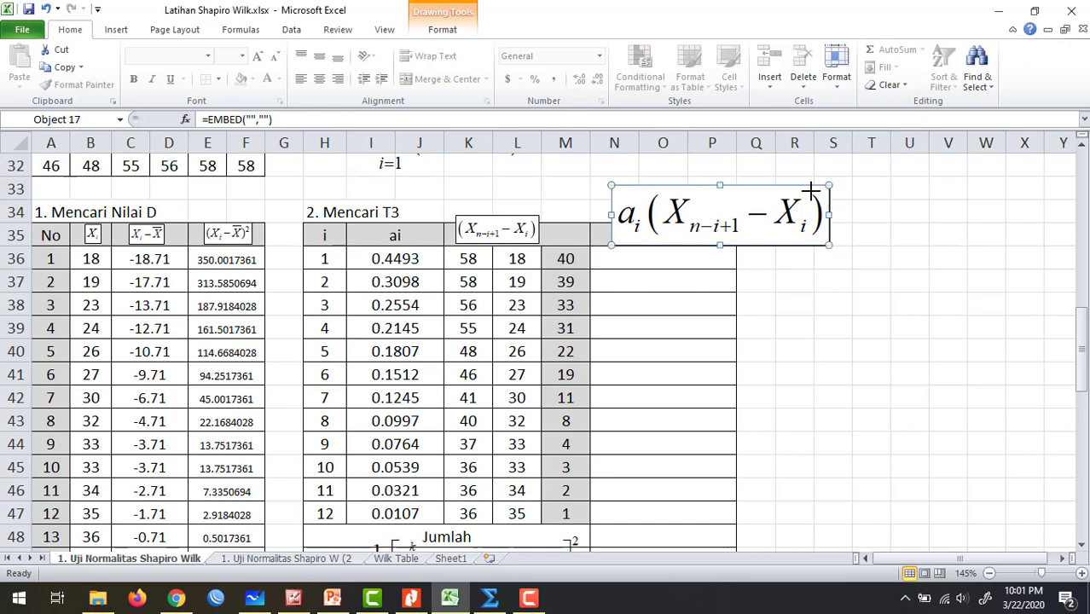
- Shrink the ai(Xn-i+1 − Xi) equation object back into its T3 header cell and enter =I36*M36 in N36
left_click_drag(811, 190, 696, 291)
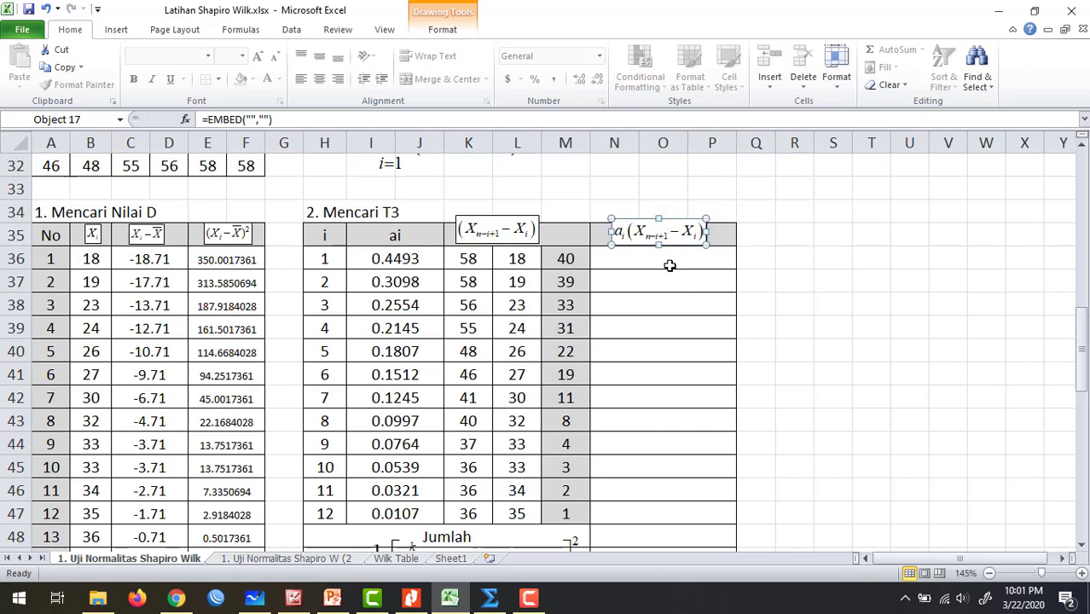
left_click(679, 259)
type("=")
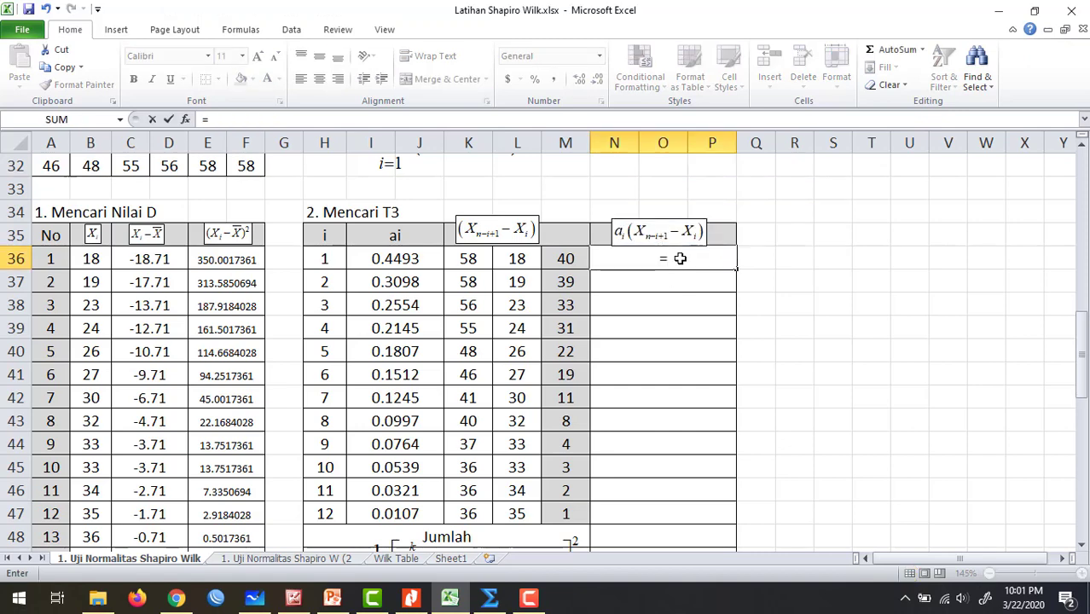
left_click(391, 259)
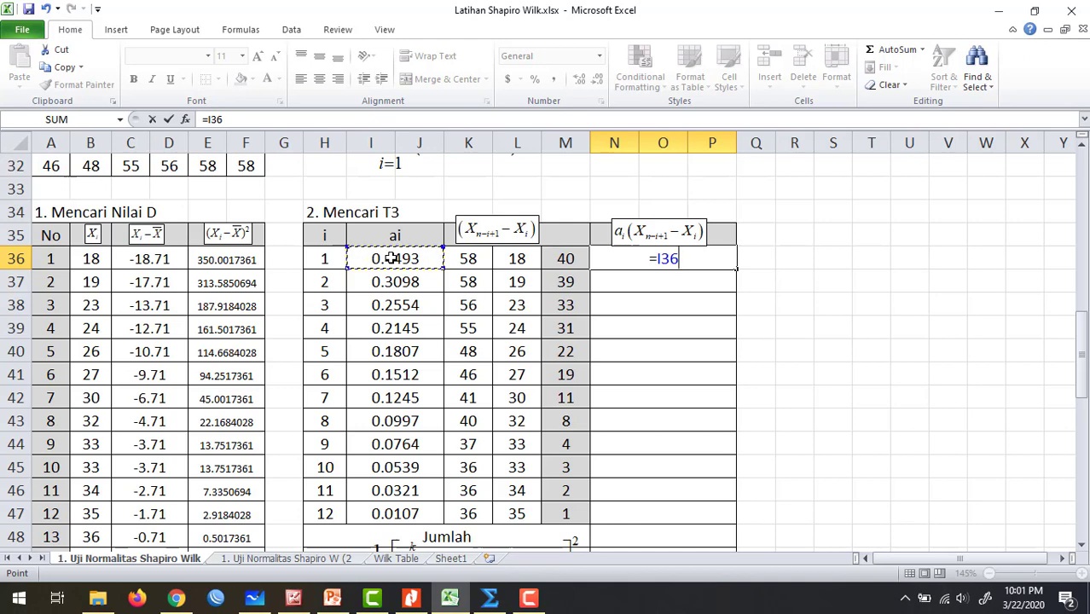
type("*")
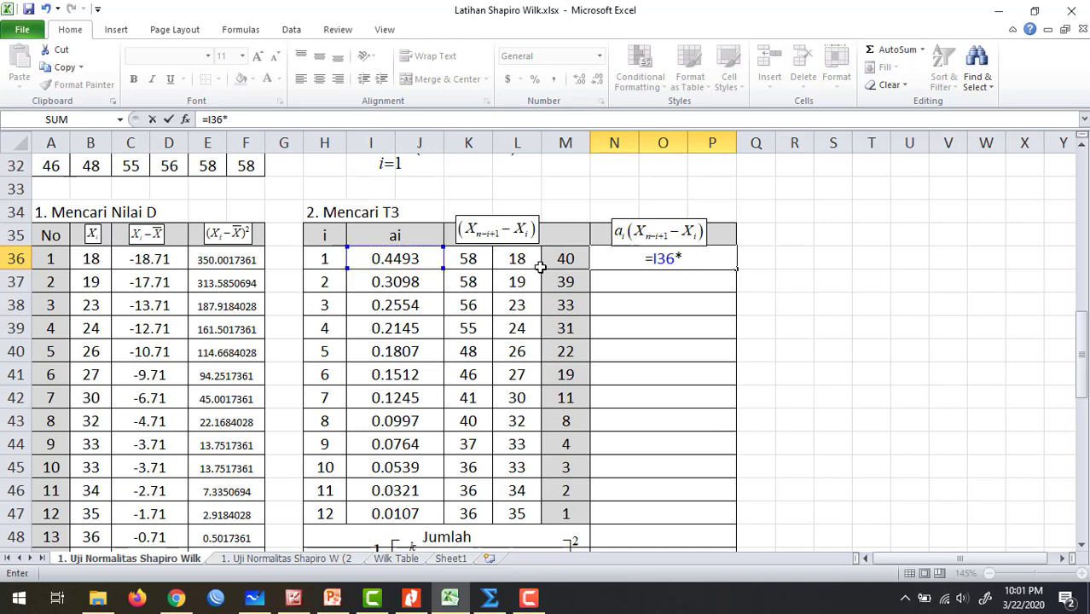
left_click(570, 259)
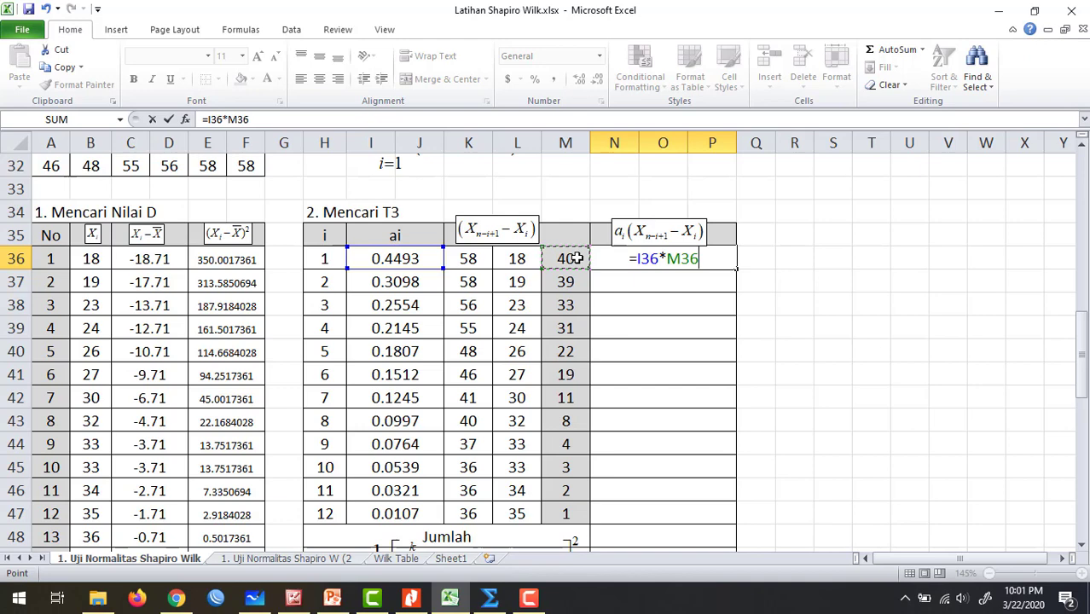
key("Return")
- Fill the ai(Xn-i+1 − Xi) product formula in N36 down to N47
left_click(726, 260)
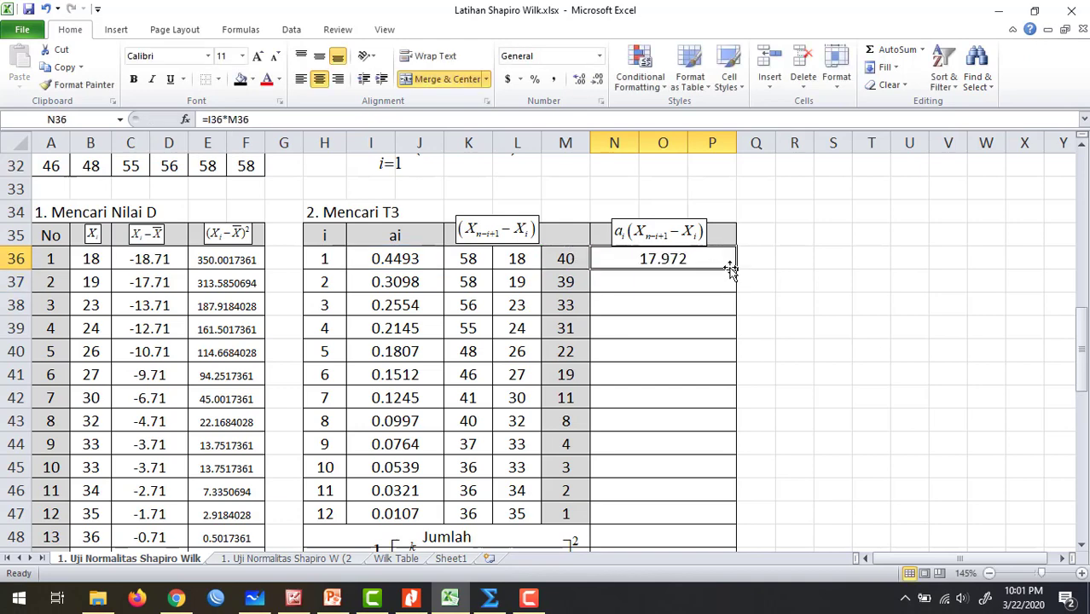
left_click_drag(735, 268, 726, 517)
scroll(834, 418, "down", 2)
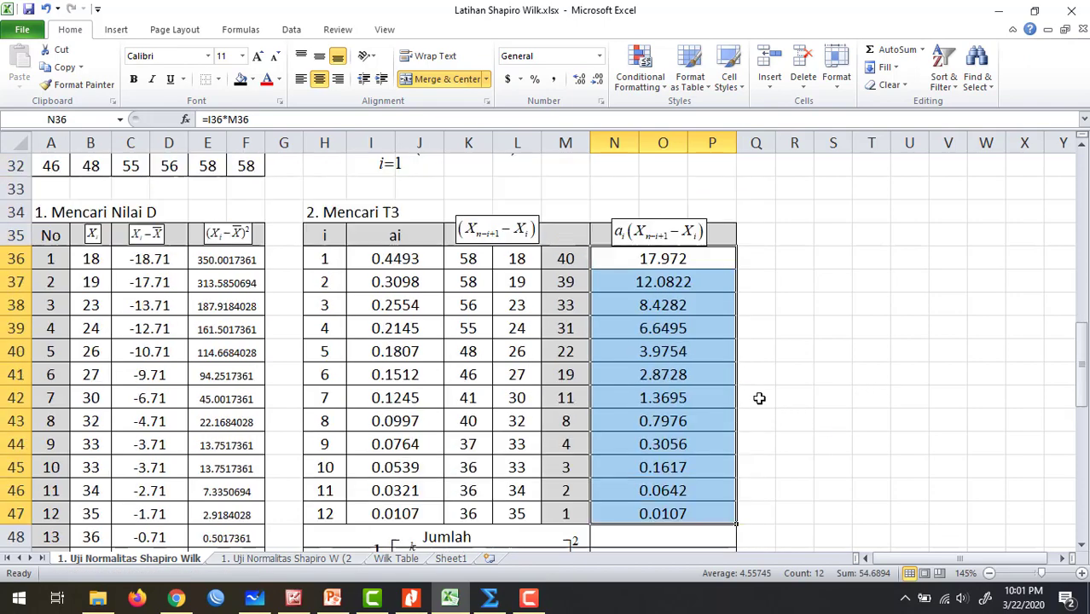
scroll(760, 398, "up", 2)
scroll(761, 398, "down", 2)
scroll(780, 393, "up", 1)
left_click(829, 360)
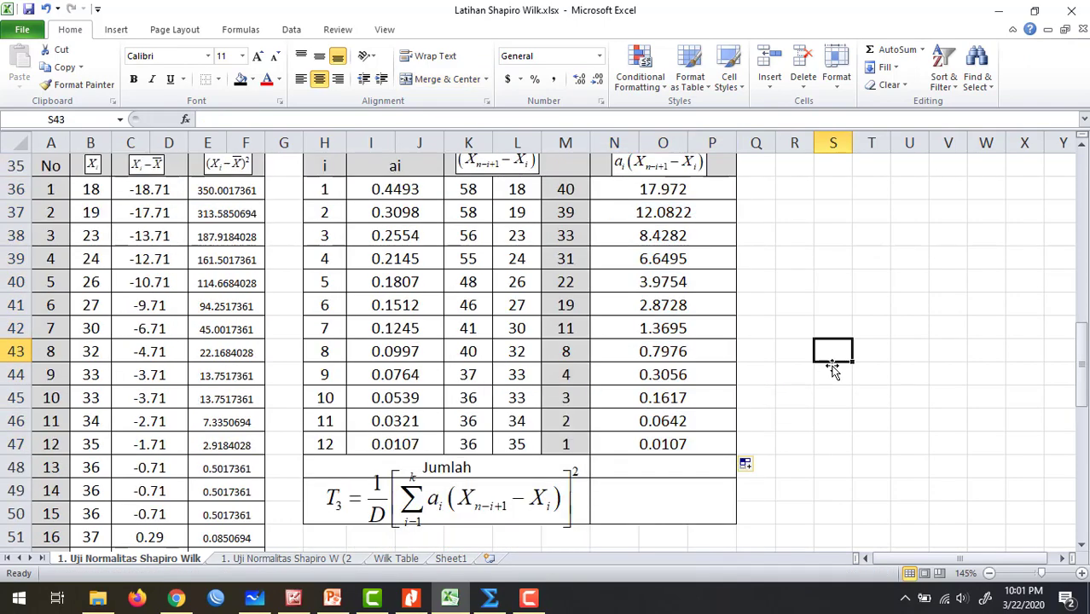
- Shrink the T3 formula equation object and centre it in the merged cell below the Jumlah row
left_click(527, 509)
left_click_drag(573, 470, 516, 494)
left_click_drag(452, 510, 480, 508)
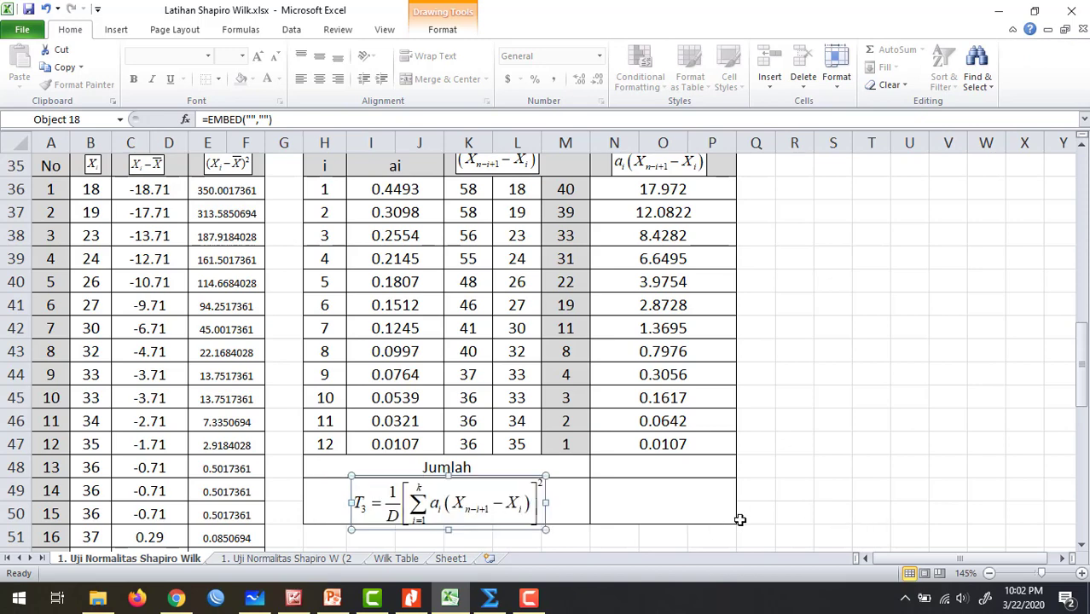
- Total the ai(Xn-i+1 − Xi) products in the Jumlah row with =SUM(N36:P47) in N48
scroll(740, 519, "down", 1)
scroll(741, 520, "up", 1)
left_click(644, 482)
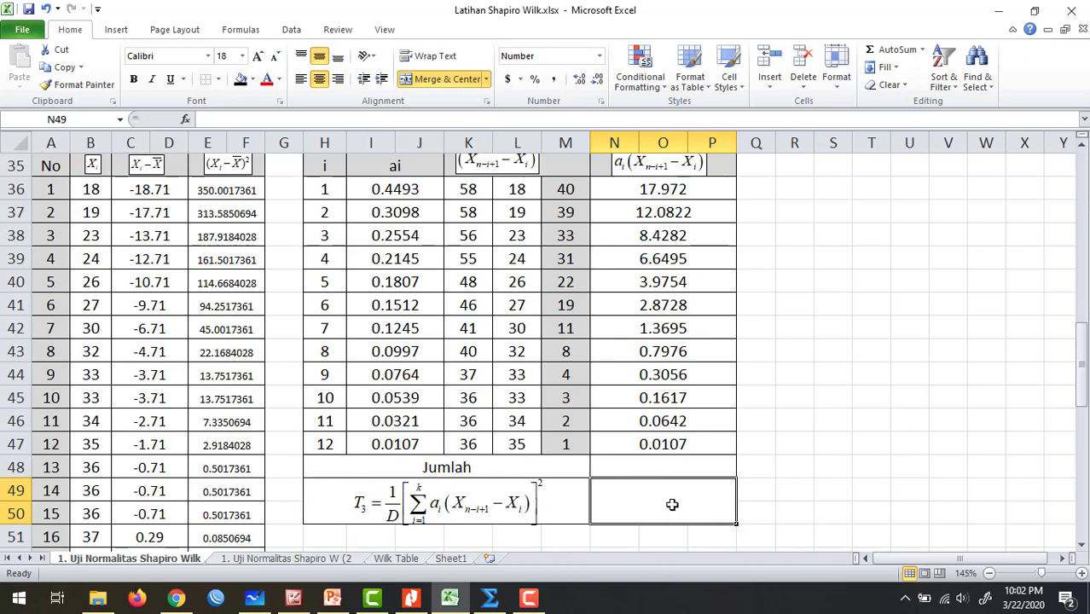
left_click(731, 461)
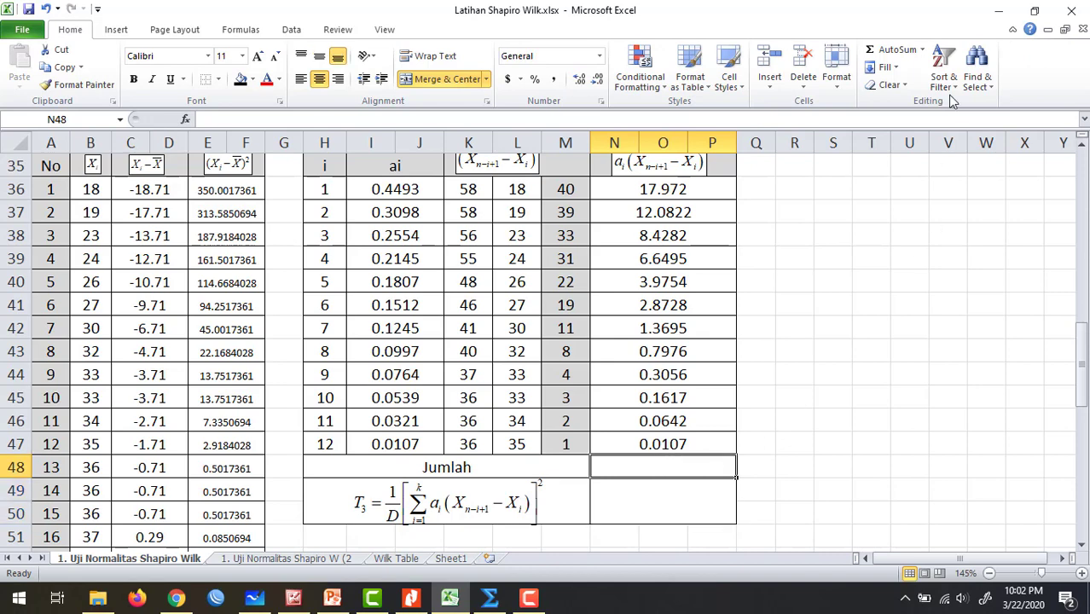
left_click(893, 49)
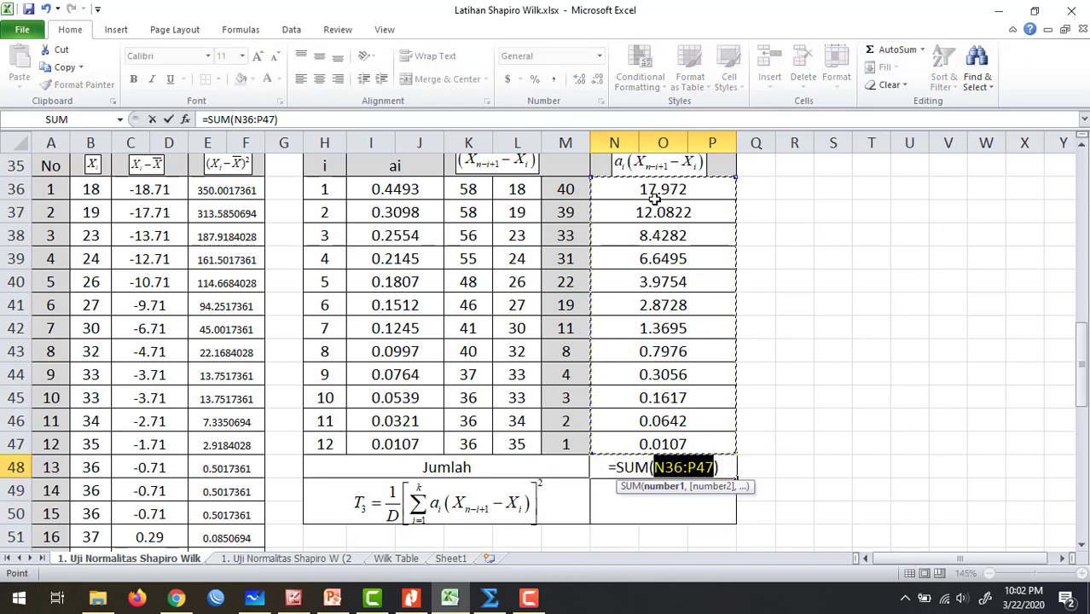
key("Return")
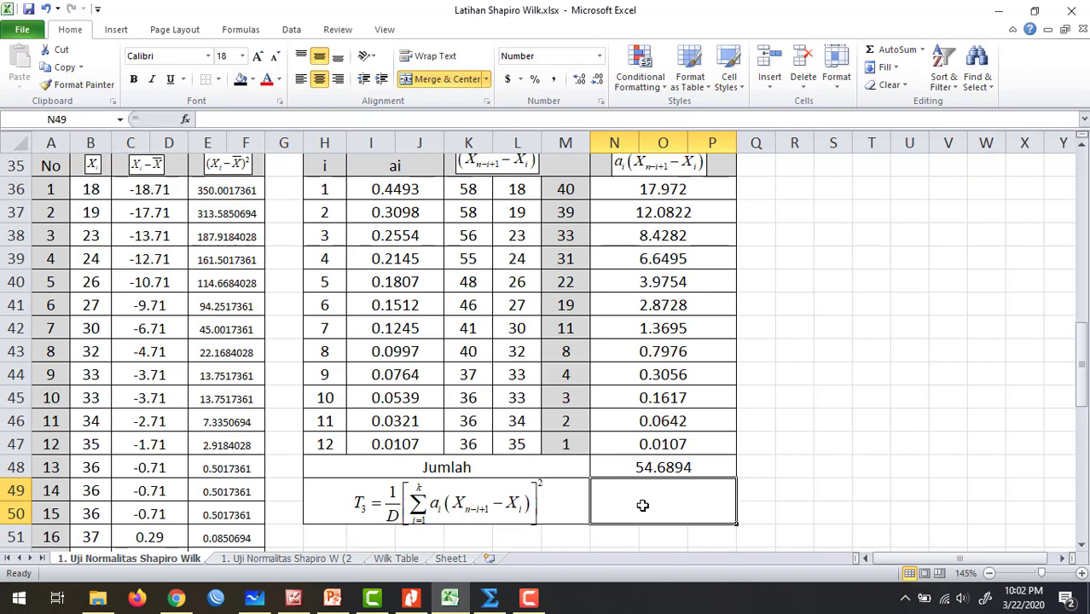
- Compute T3 in N49 with the formula =(1/E62)*N48^2, dividing by D and squaring the Jumlah total
type("=")
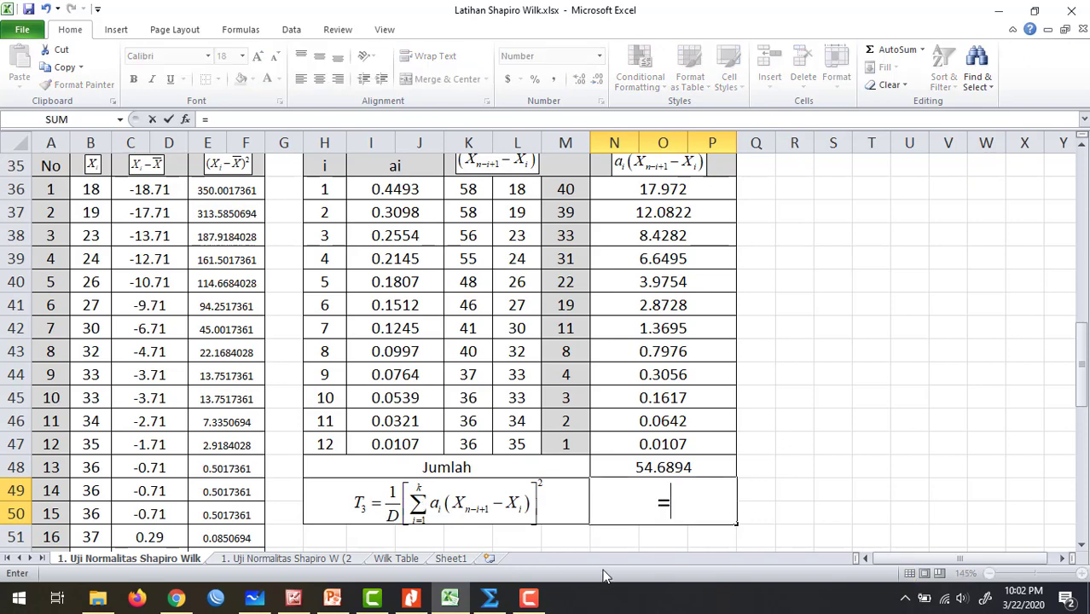
type("1/")
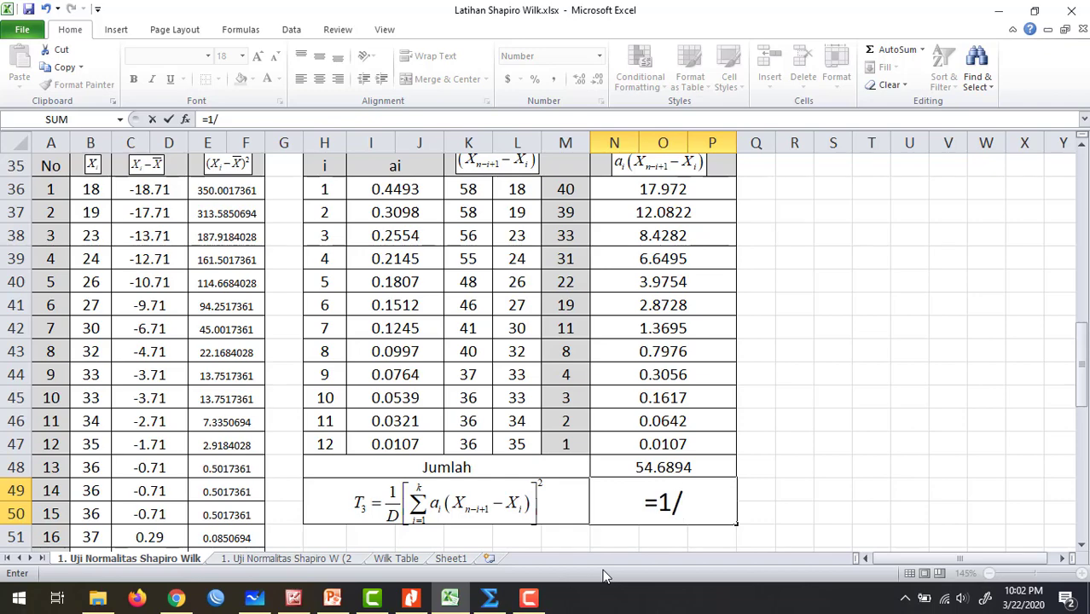
scroll(239, 446, "down", 4)
scroll(241, 456, "down", 1)
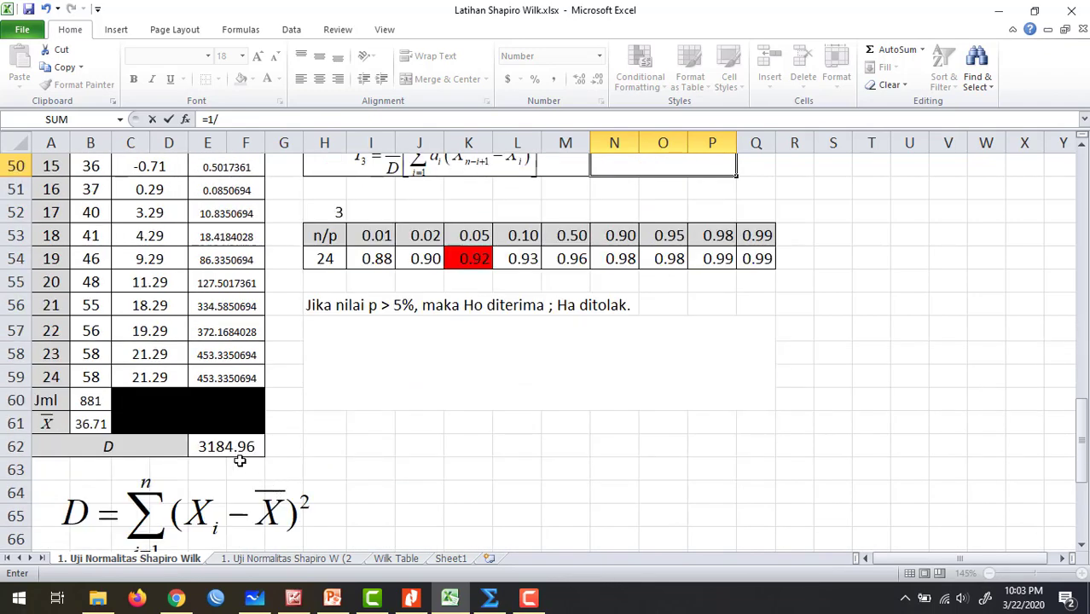
left_click(227, 448)
scroll(744, 439, "up", 4)
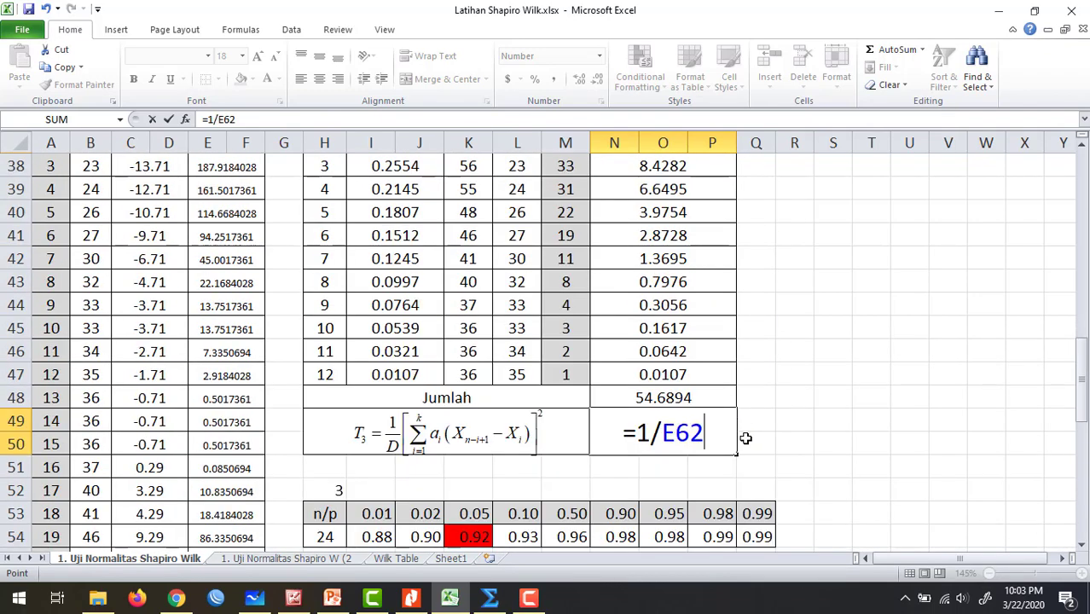
type(")")
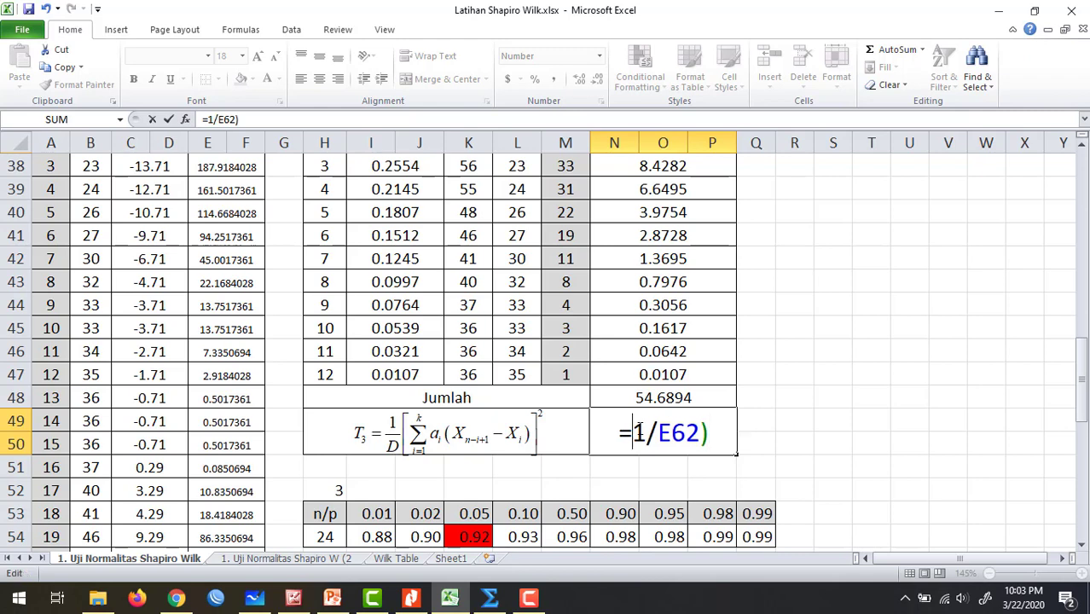
type("(")
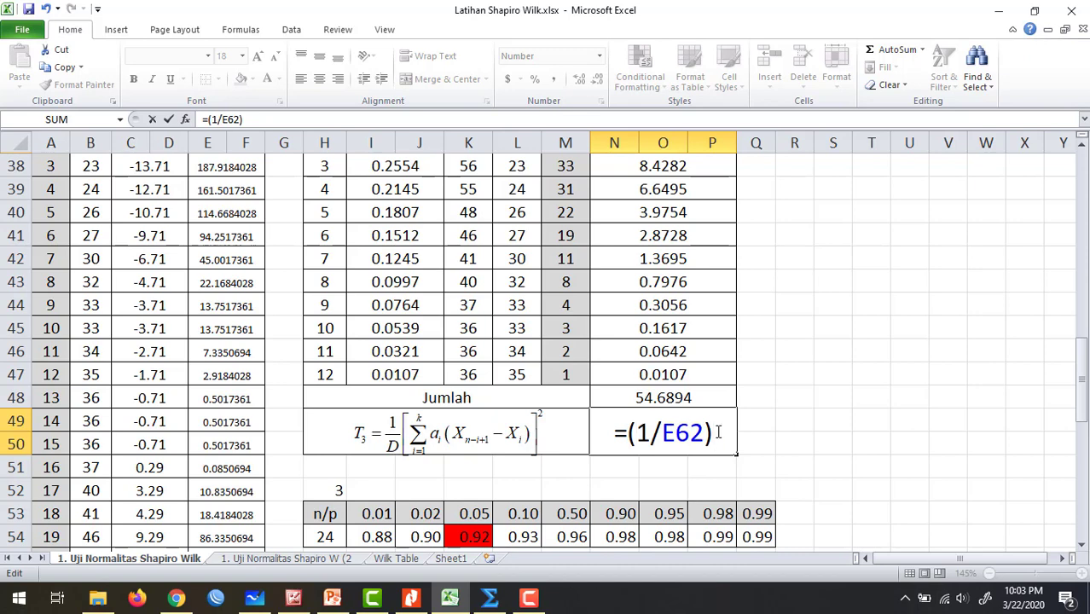
type("*")
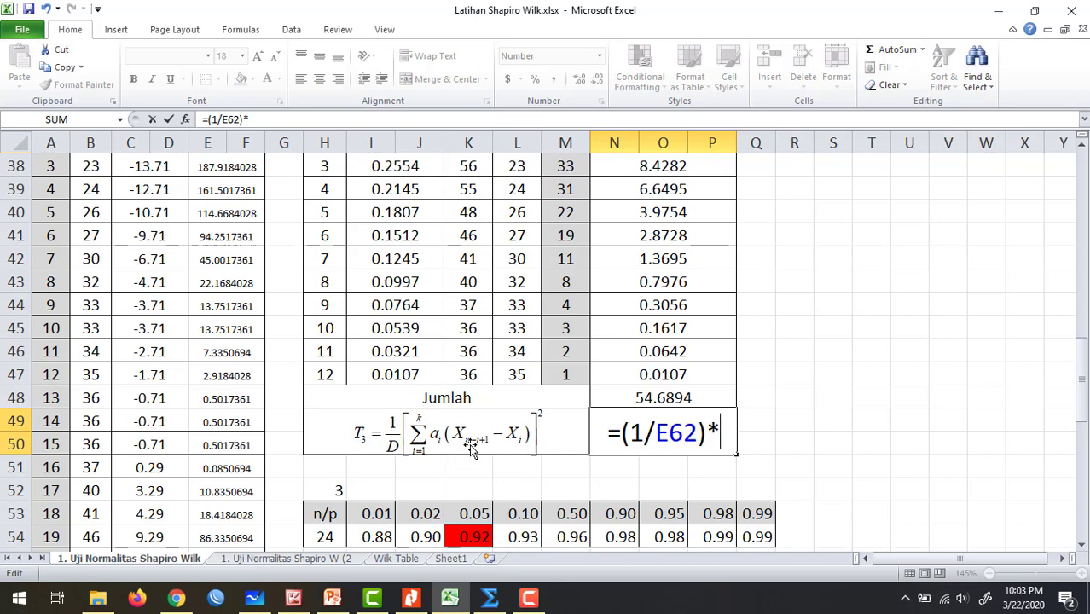
left_click(674, 397)
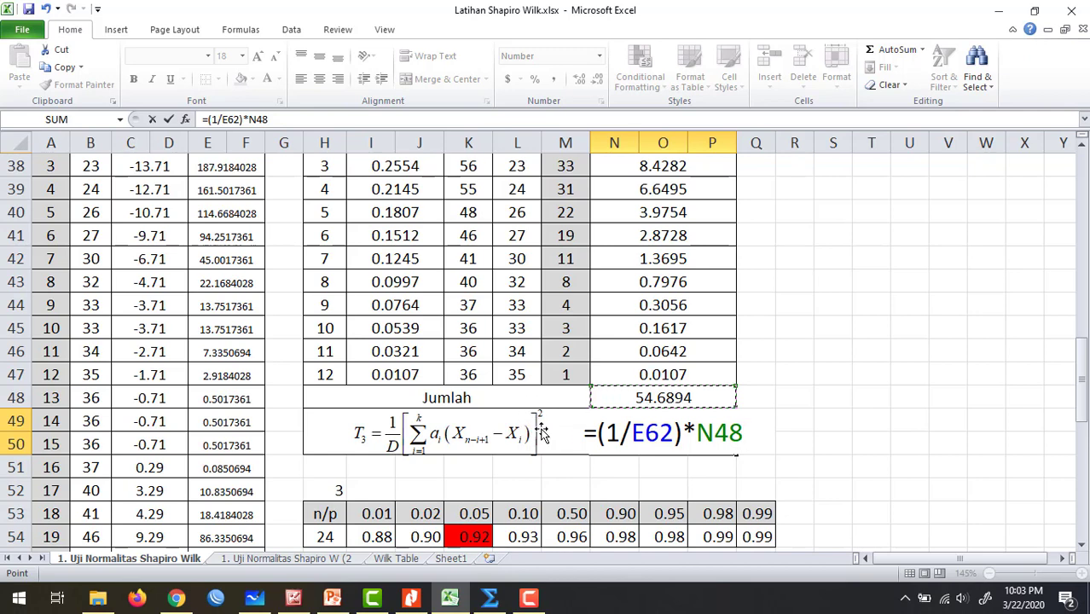
type("^2")
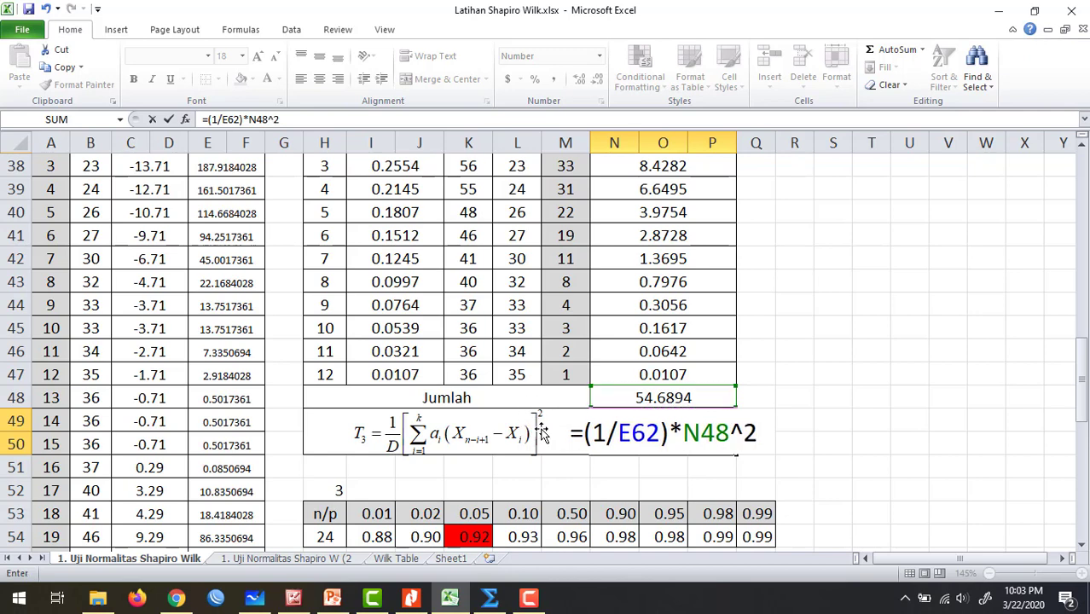
key("Return")
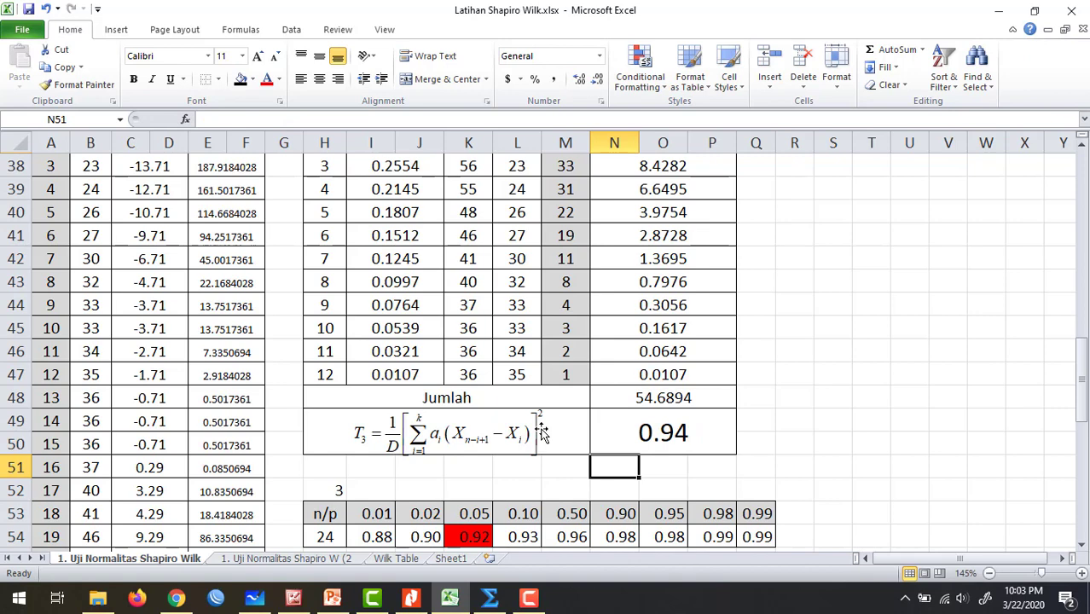
scroll(711, 458, "down", 1)
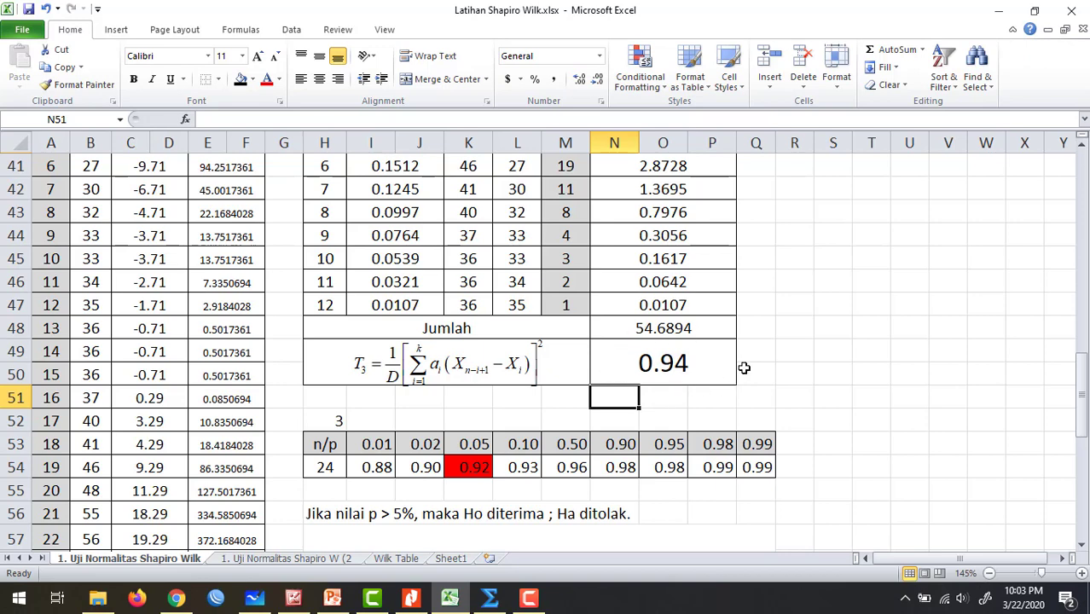
left_click(772, 372)
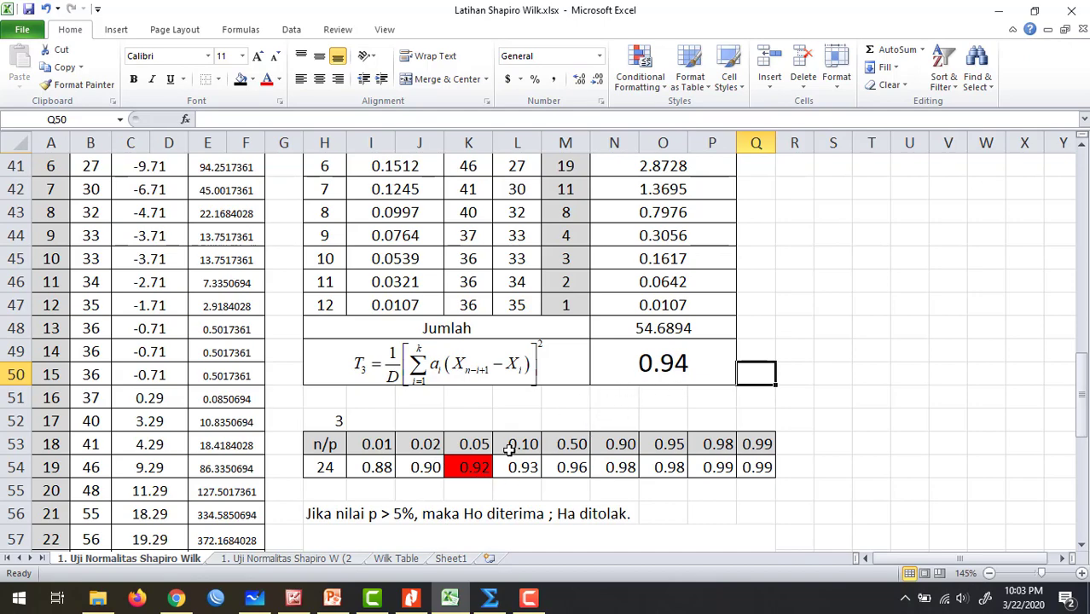
- Review the D formula, and in the Wilk Table sheet locate the 0.05 column of Table 2 - p-values
scroll(162, 375, "up", 7)
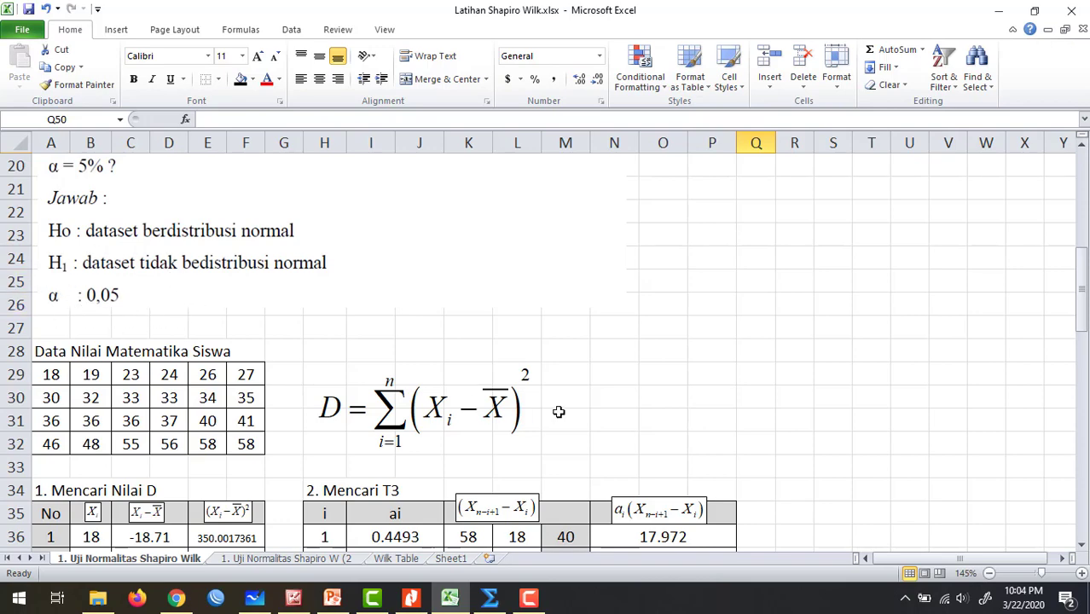
scroll(559, 409, "down", 8)
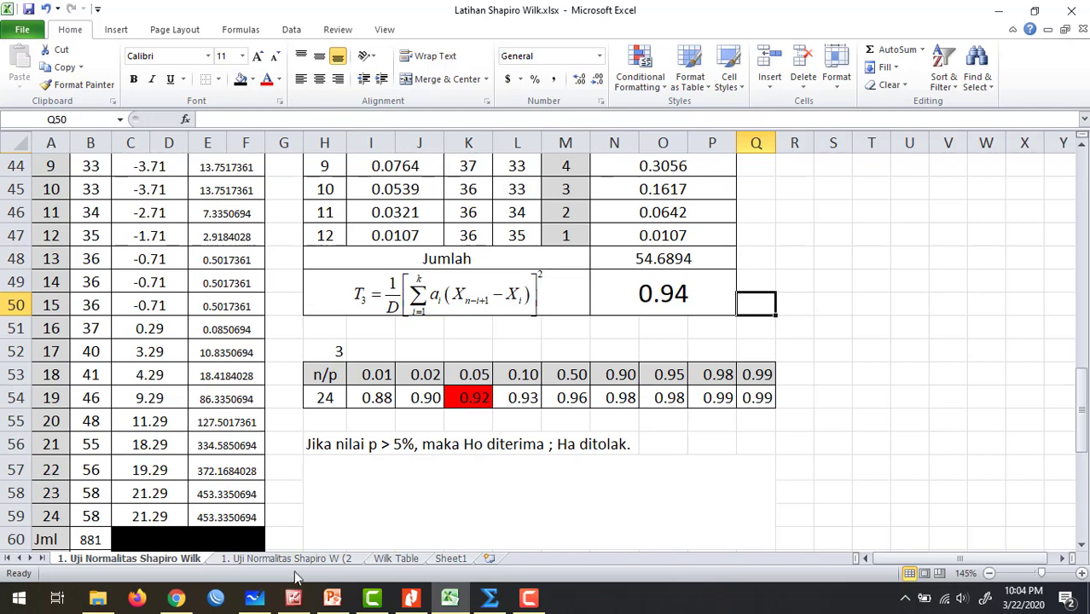
left_click(401, 560)
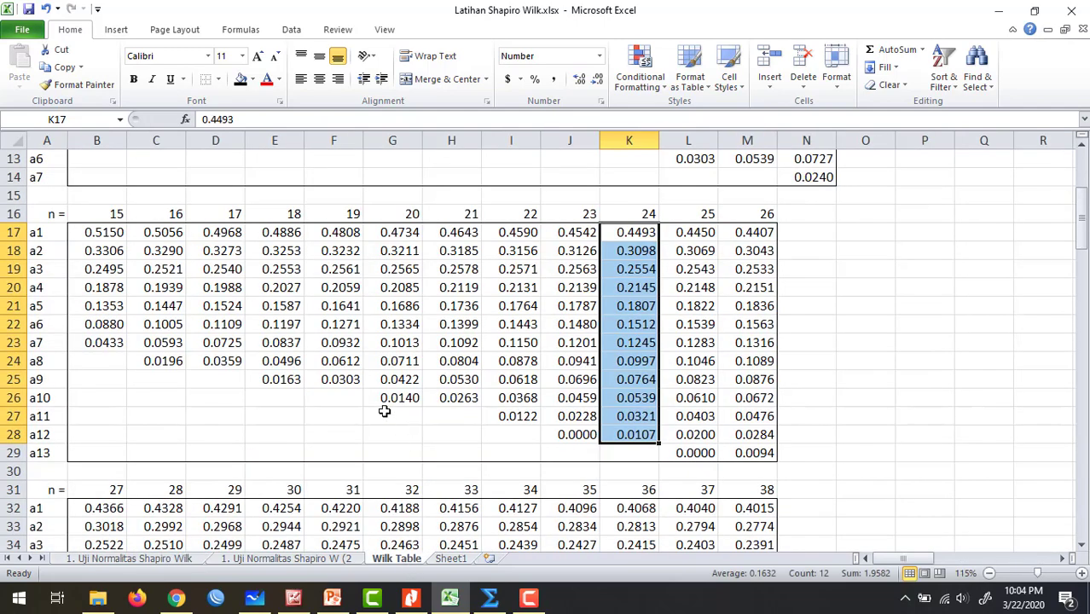
scroll(388, 409, "down", 3)
scroll(387, 412, "down", 1)
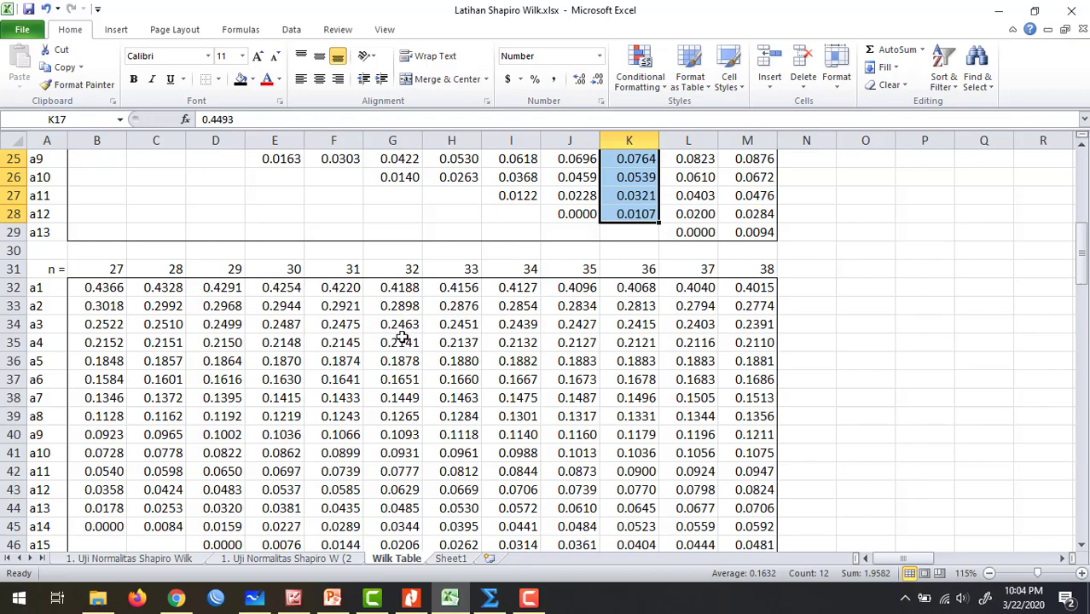
scroll(402, 337, "down", 8)
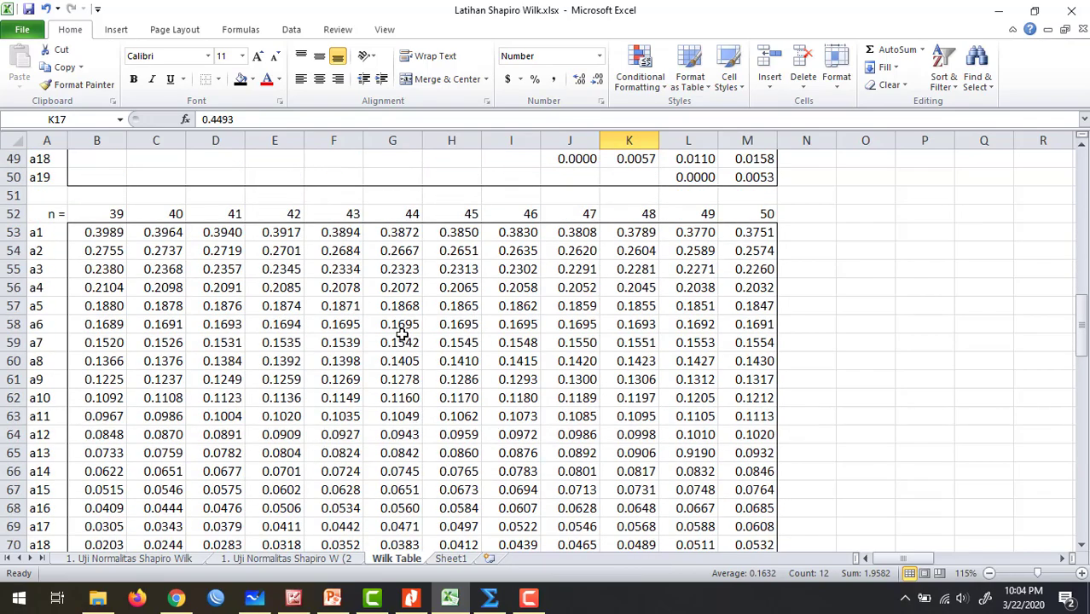
scroll(402, 335, "down", 8)
scroll(402, 333, "down", 3)
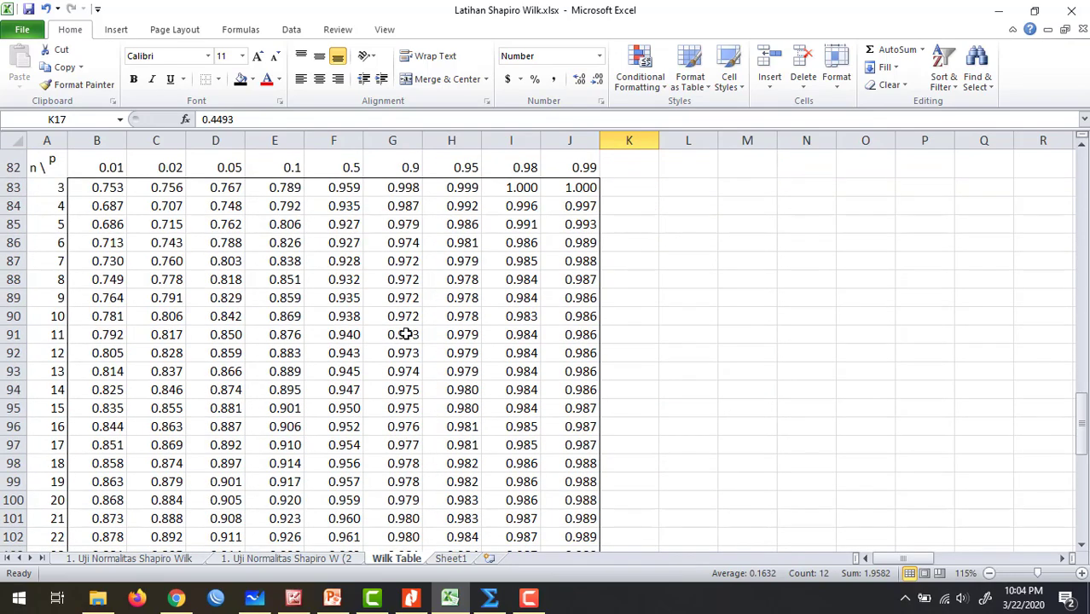
scroll(404, 335, "up", 1)
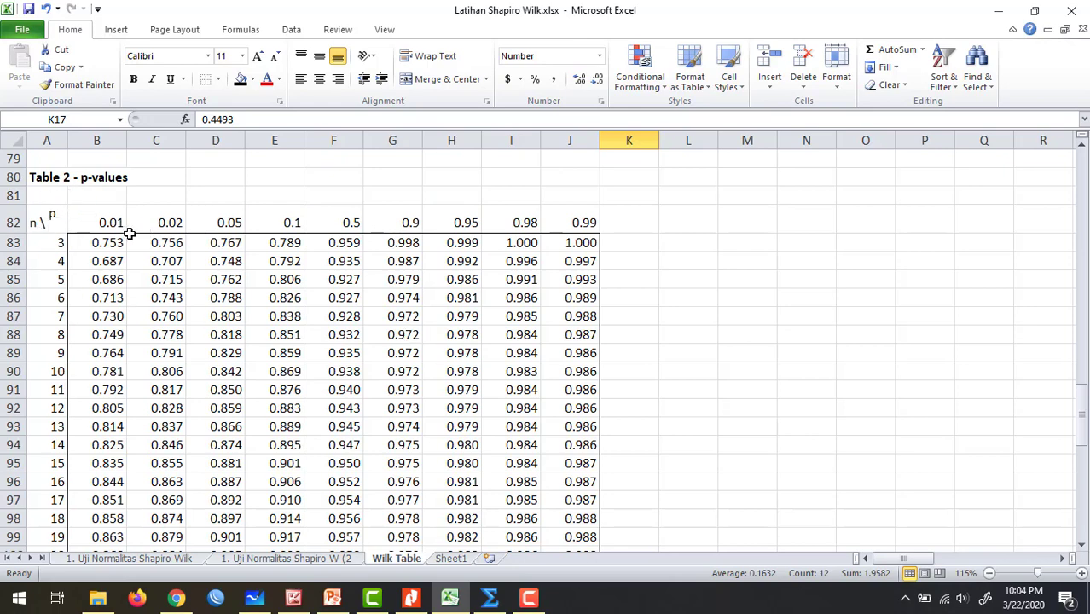
left_click(229, 226)
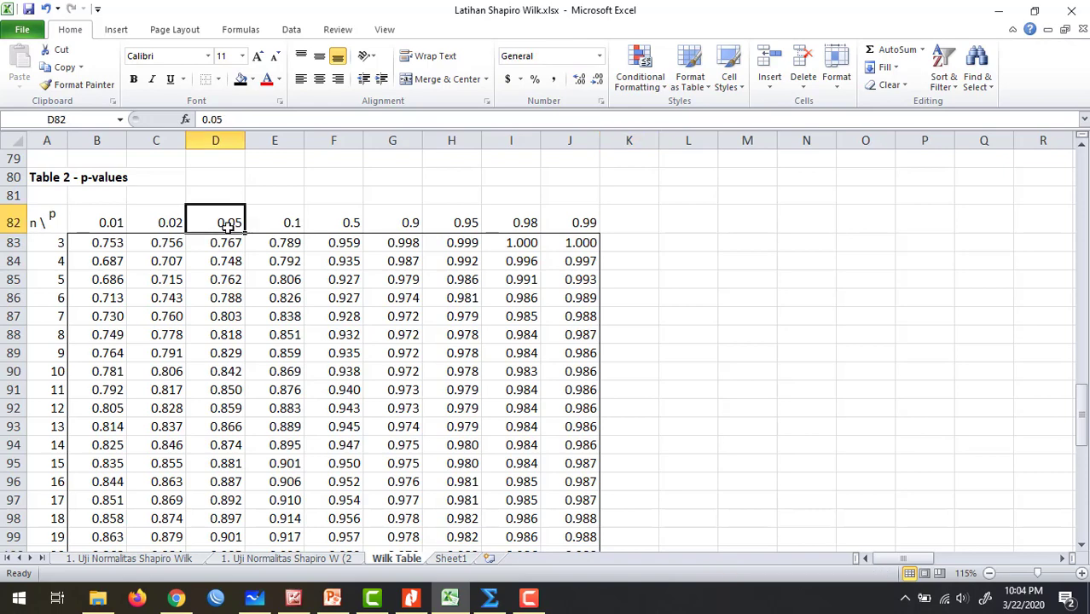
- Shade the whole n = 24 row of the p-values table with a dark tan fill
scroll(91, 389, "down", 1)
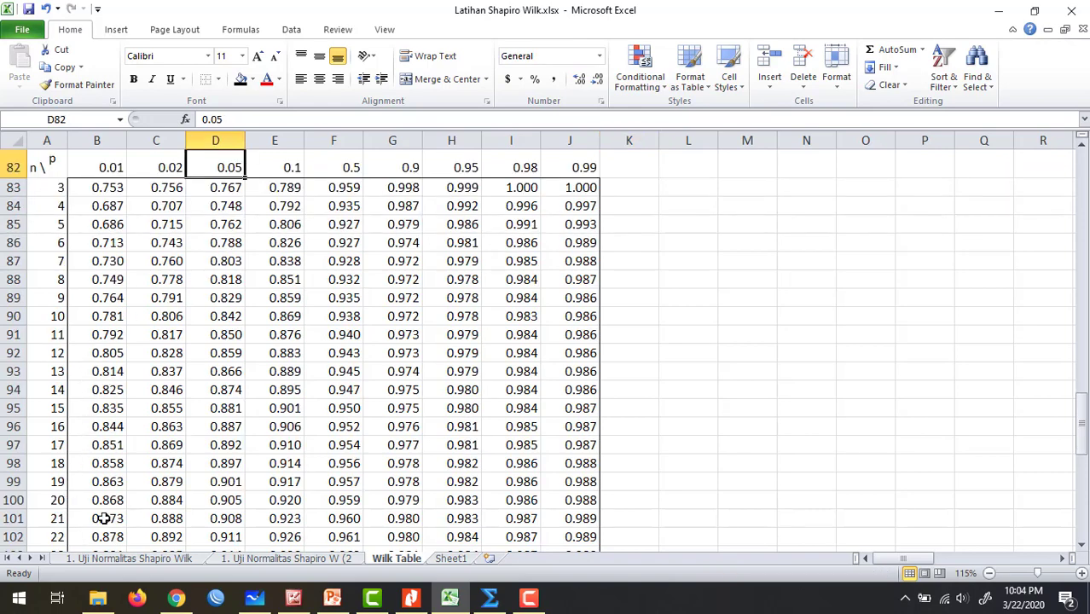
scroll(147, 482, "down", 1, "ctrl")
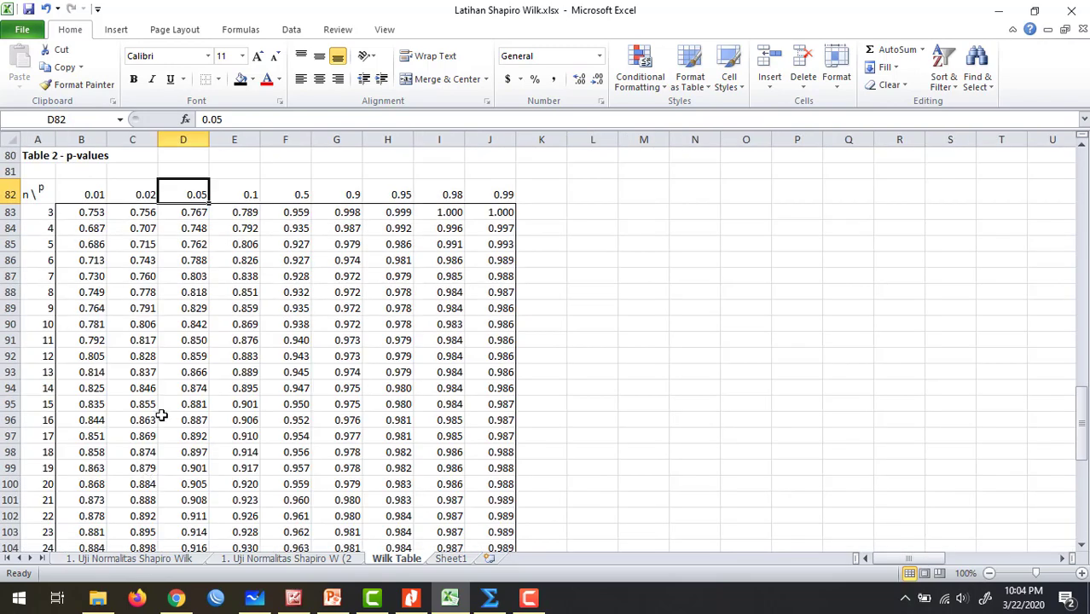
scroll(162, 415, "down", 1)
scroll(169, 398, "up", 1)
scroll(134, 509, "down", 1)
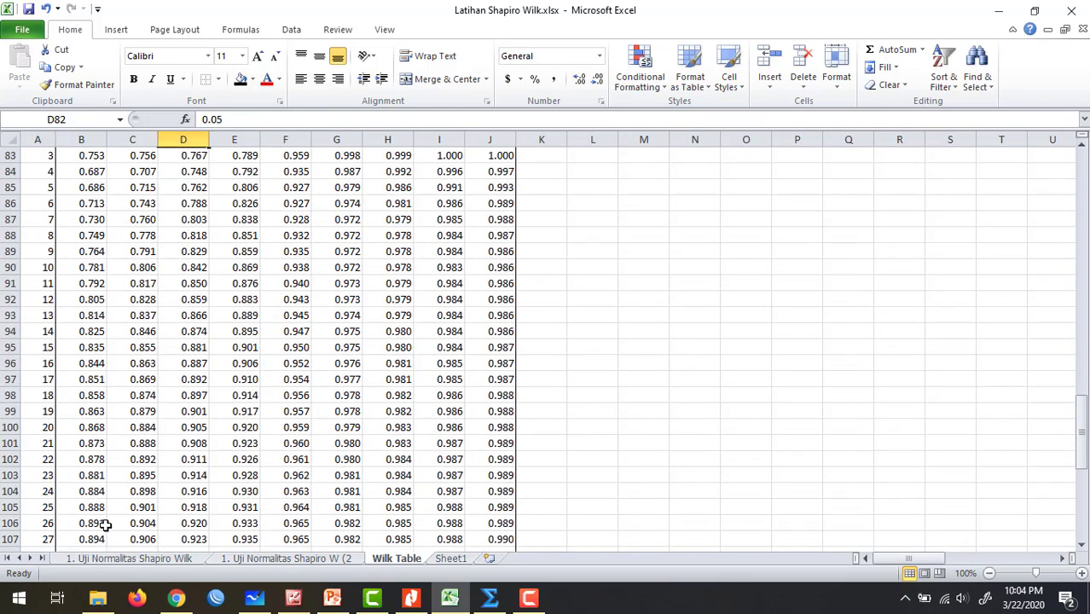
scroll(170, 475, "down", 1, "ctrl")
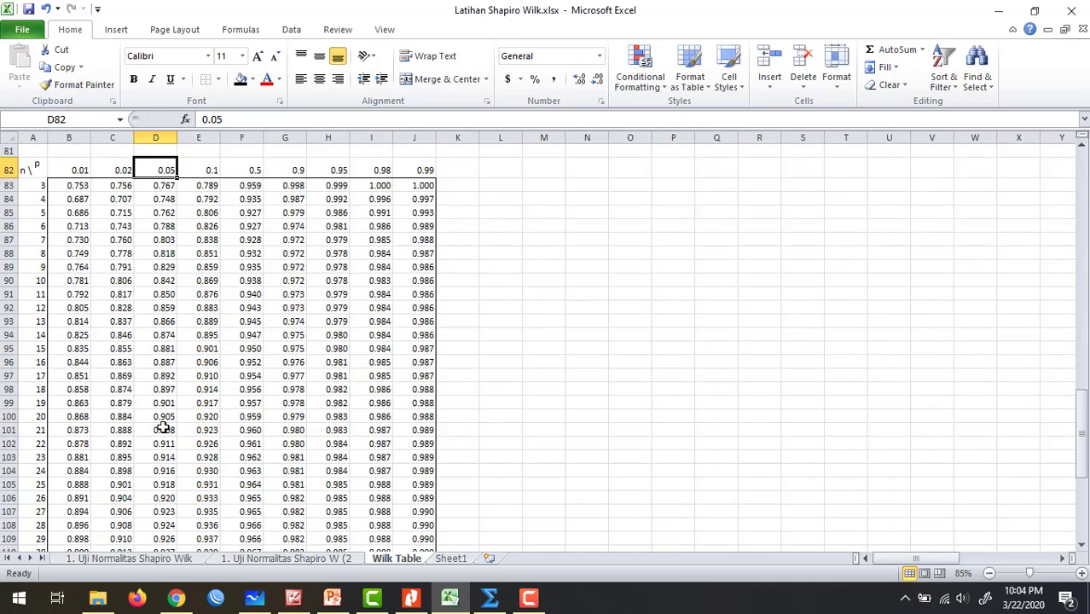
left_click(7, 471)
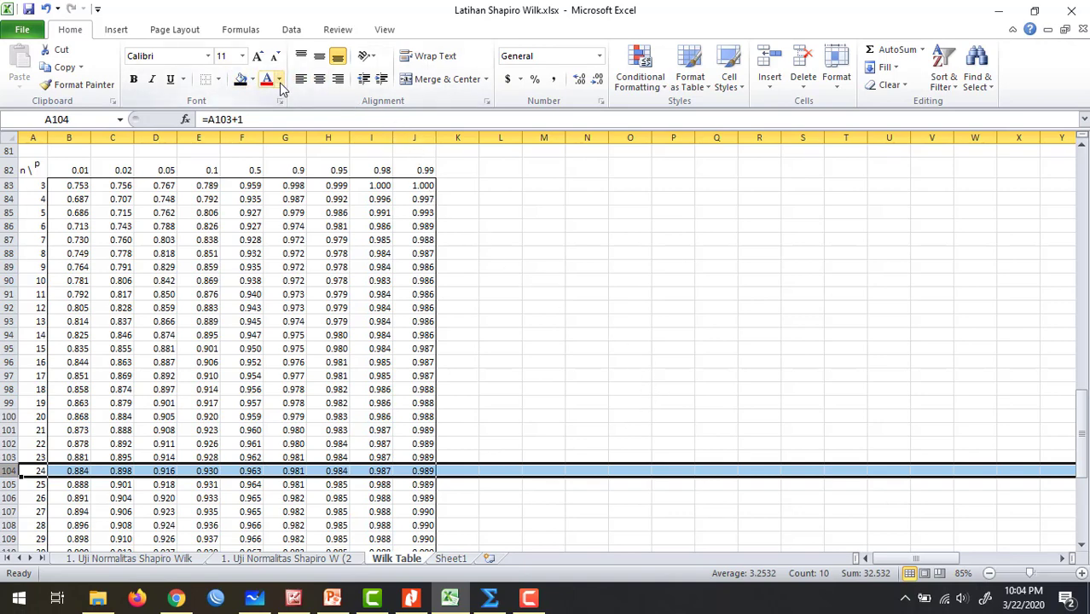
left_click(253, 80)
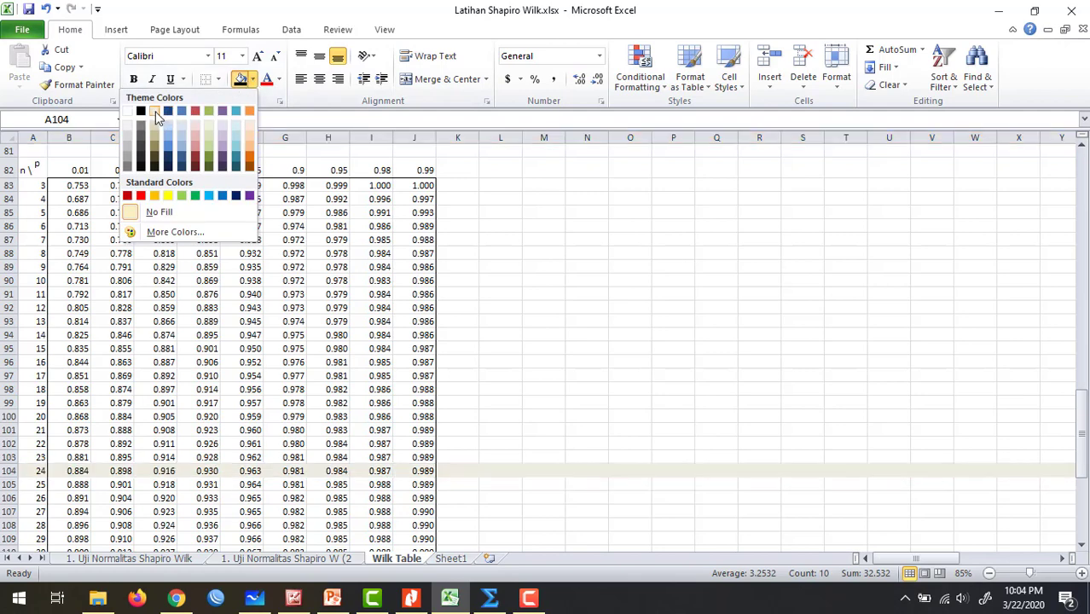
left_click(154, 153)
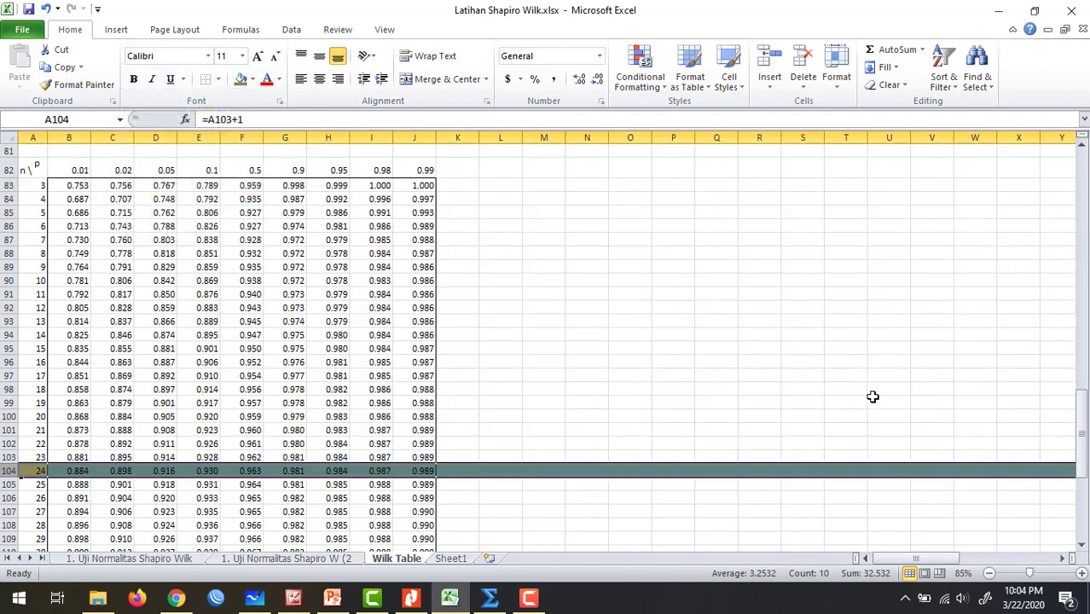
- Shade the whole 0.05 column of the p-values table with the same dark tan fill
left_click(156, 138)
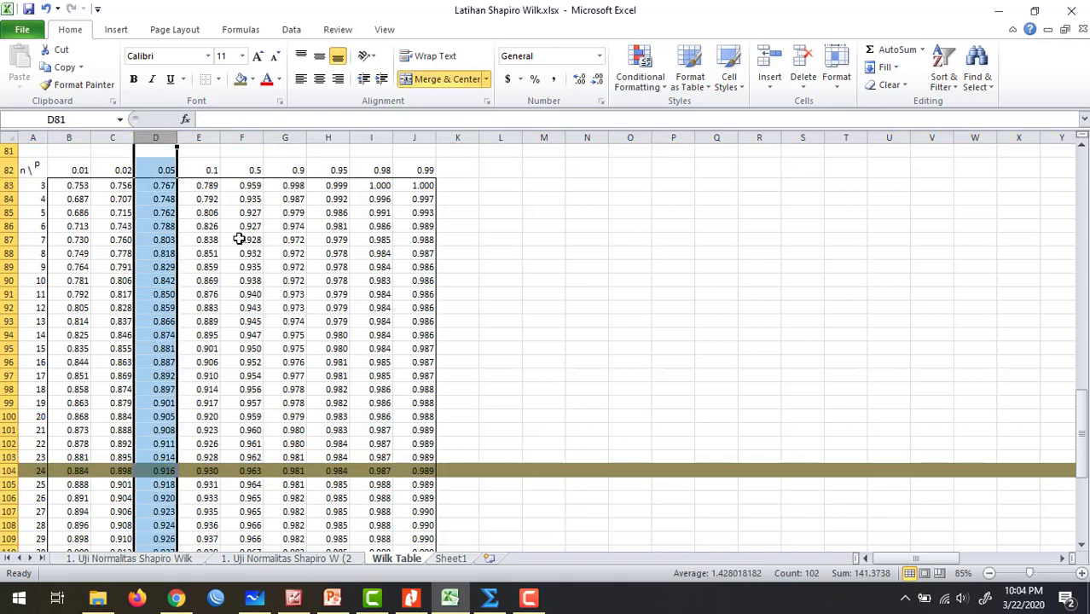
left_click(242, 79)
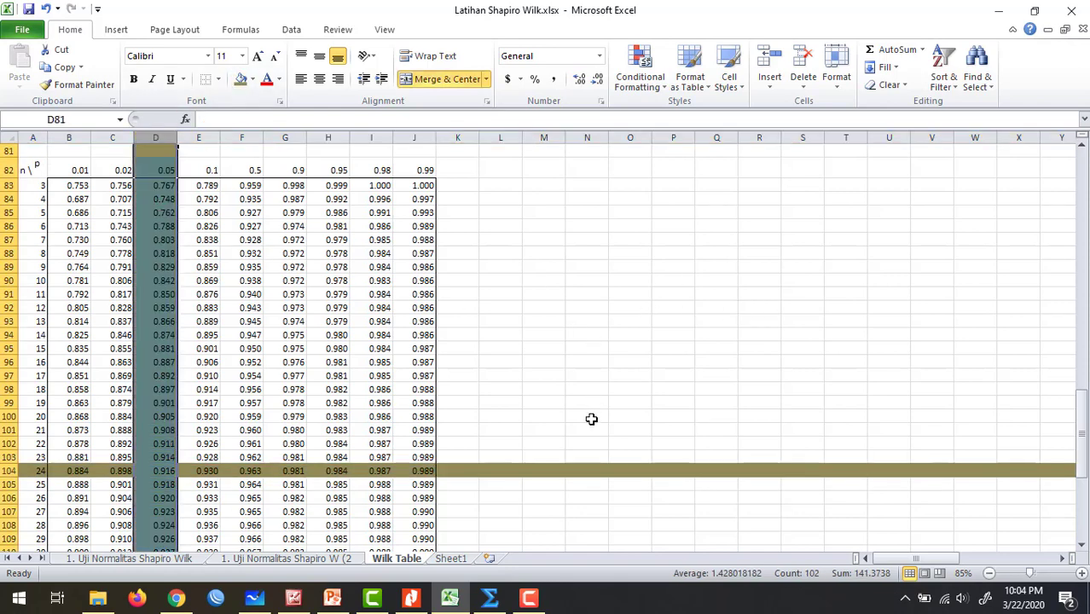
scroll(591, 419, "down", 1)
left_click(517, 492)
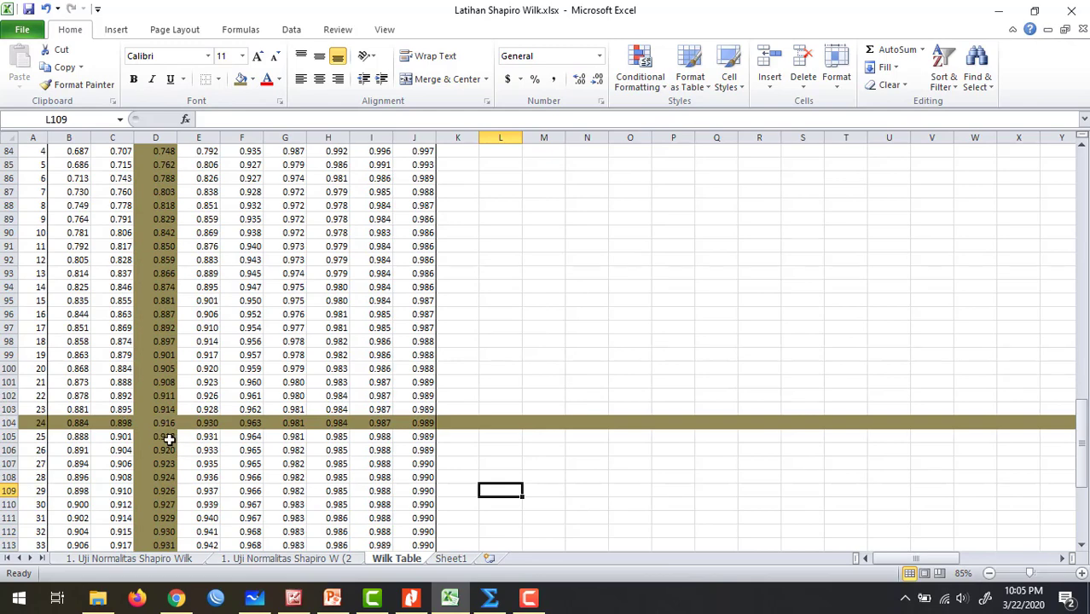
- Return to the first Uji Normalitas Shapiro Wilk sheet and compare the T3 result with the p-values in the n = 24 row
left_click(115, 559)
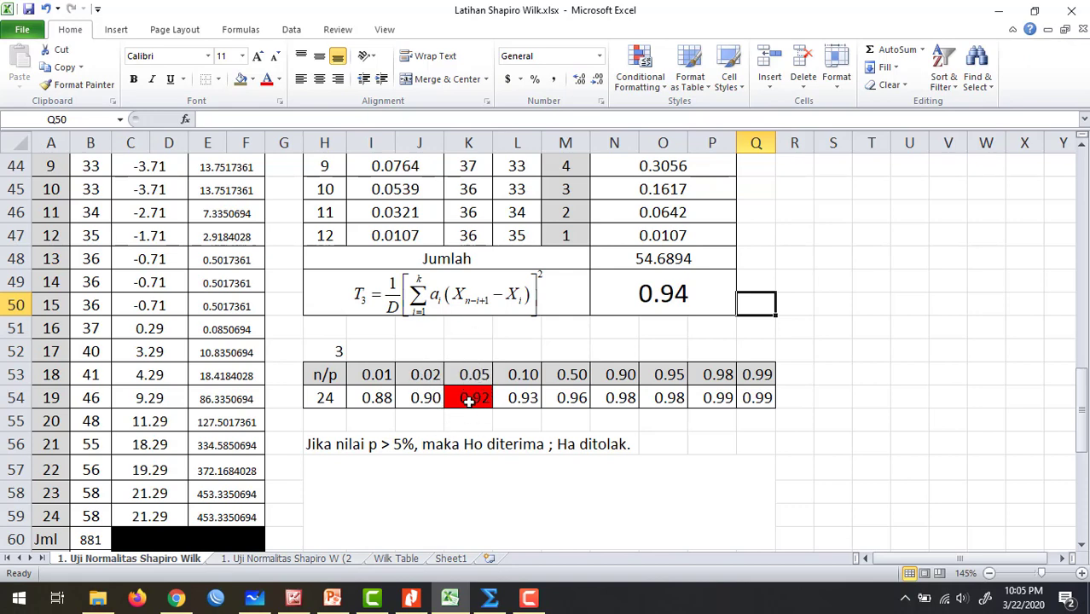
left_click(665, 303)
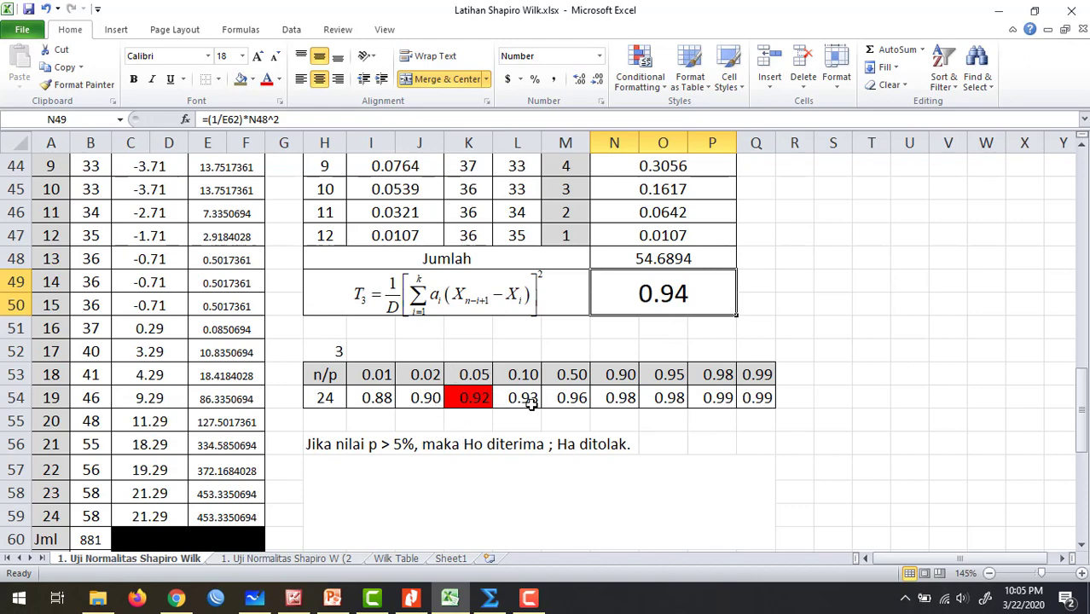
left_click_drag(529, 397, 568, 397)
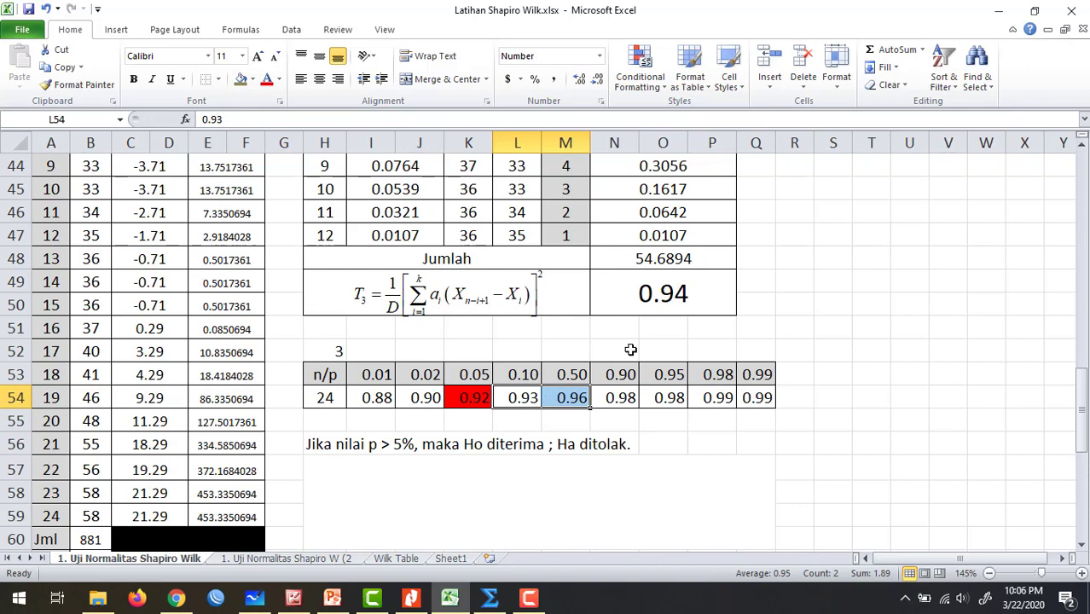
left_click(666, 307)
left_click(376, 394)
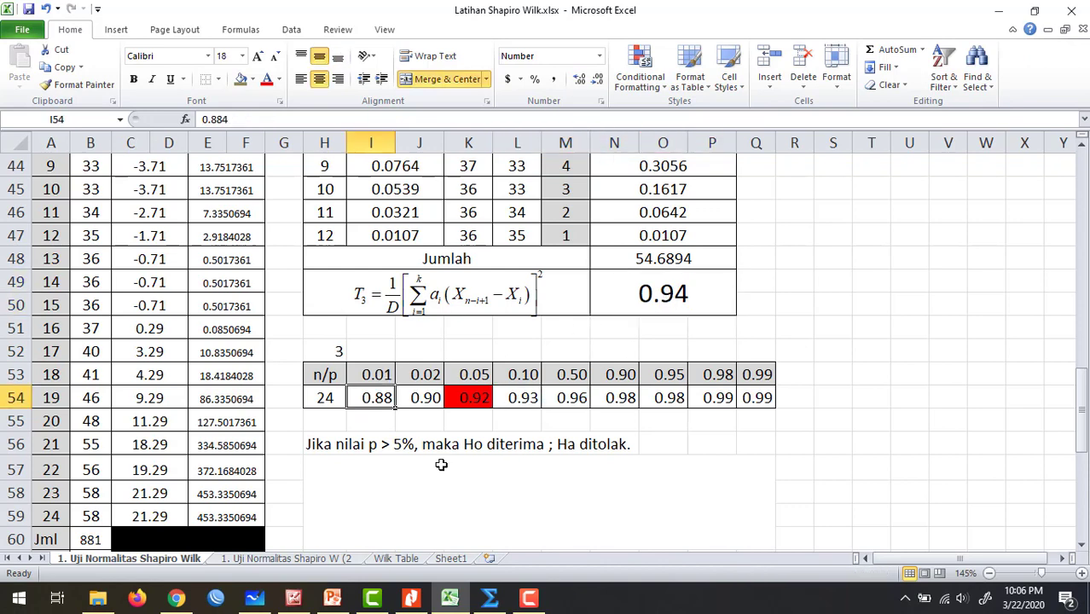
key("shift+Right")
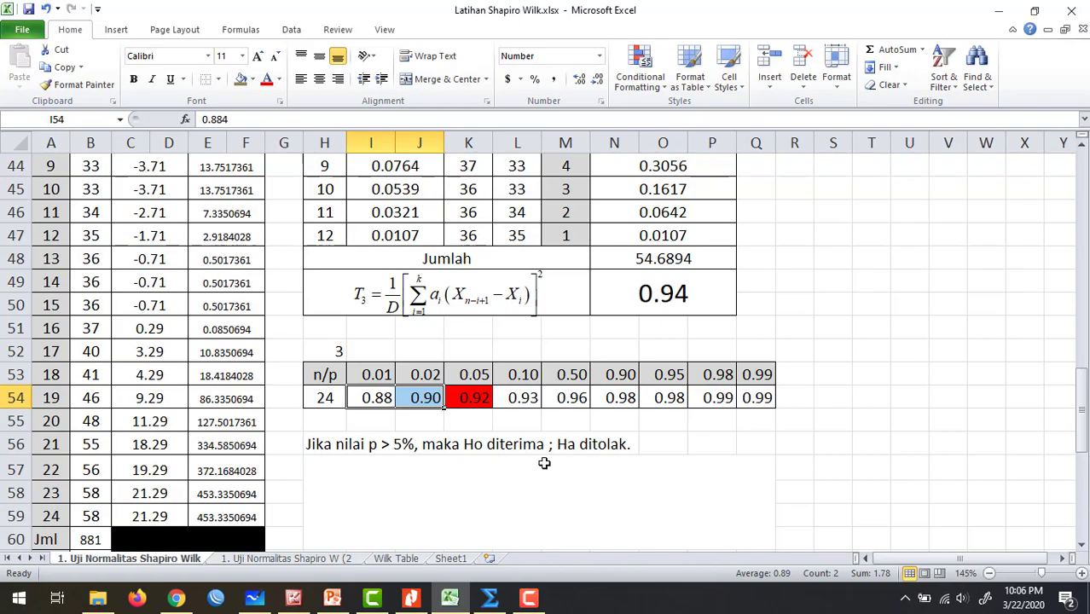
- Review the Ho and H1 hypotheses and the decision rule below the p-value row
scroll(544, 463, "down", 3)
scroll(541, 463, "down", 4)
scroll(535, 461, "up", 5)
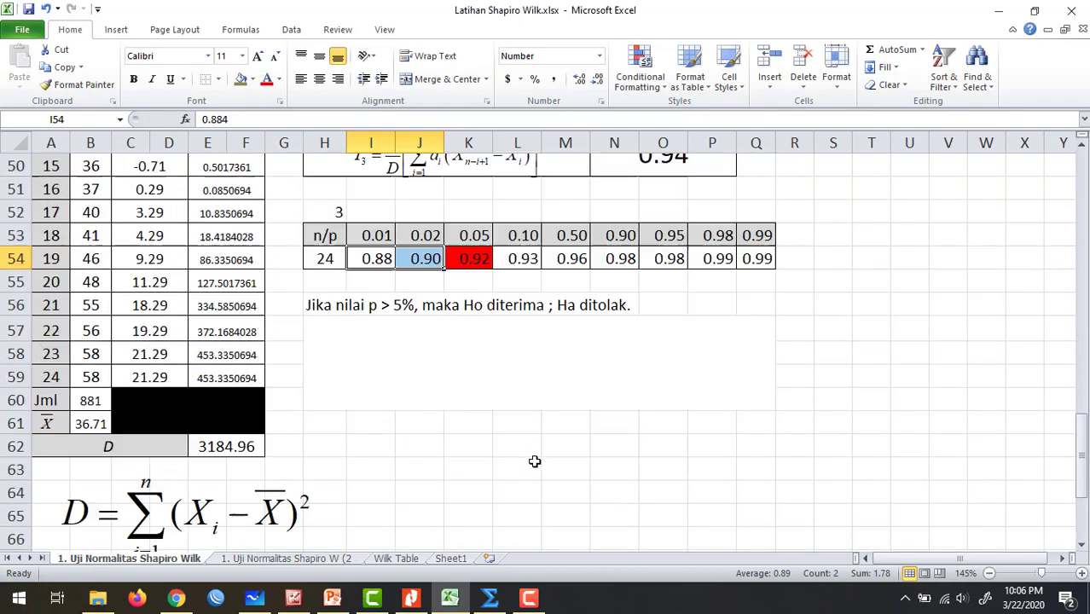
scroll(535, 462, "up", 11)
scroll(533, 467, "up", 6)
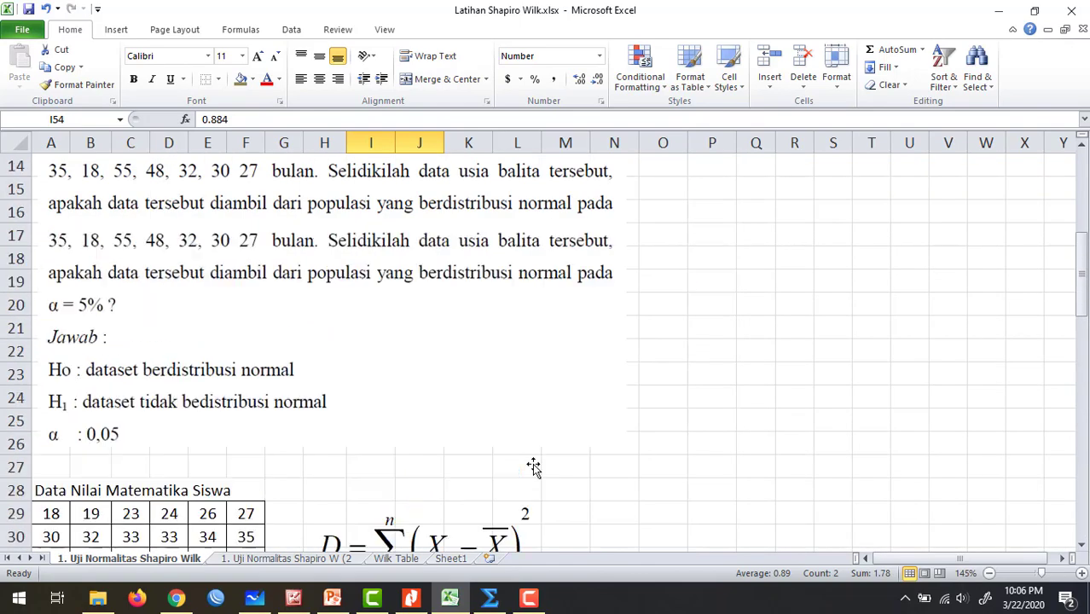
scroll(531, 463, "down", 7)
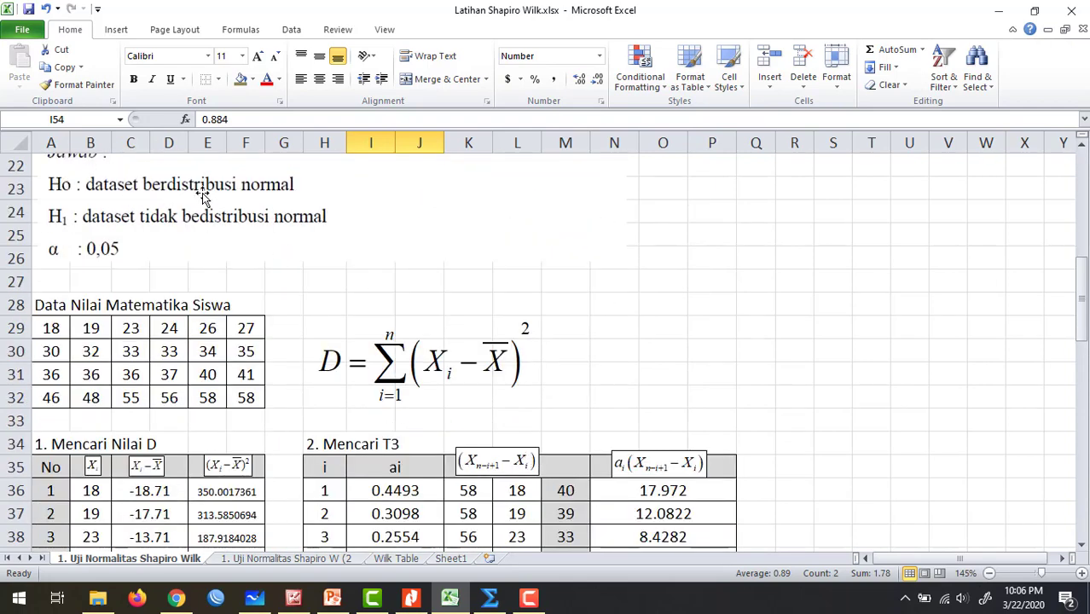
scroll(562, 363, "down", 10)
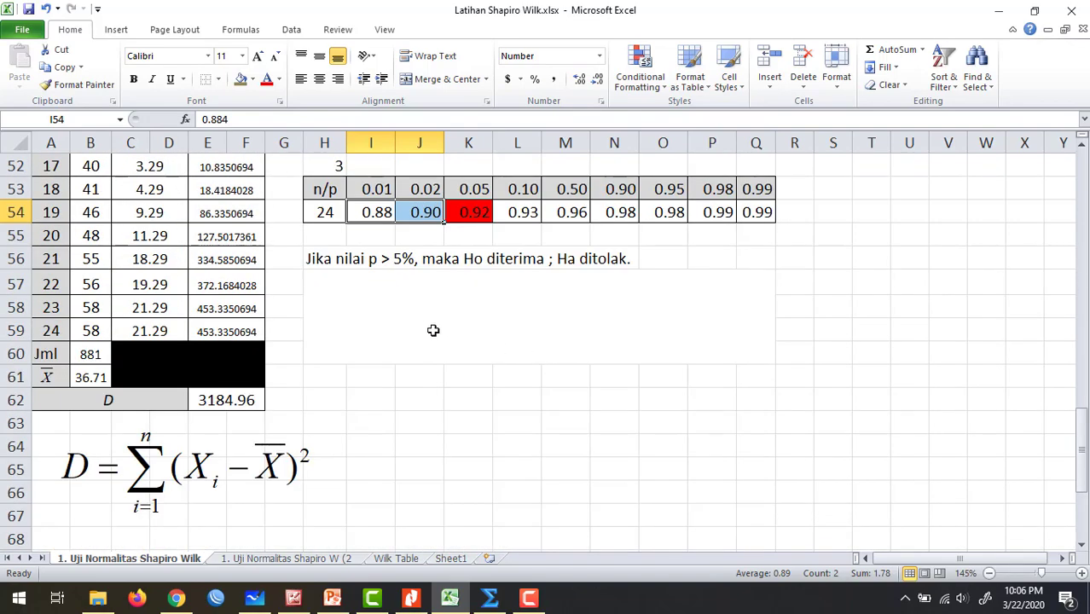
- Start the conclusion text with "Karena" in the merged cell H57 below the decision rule
left_click(431, 326)
type("D")
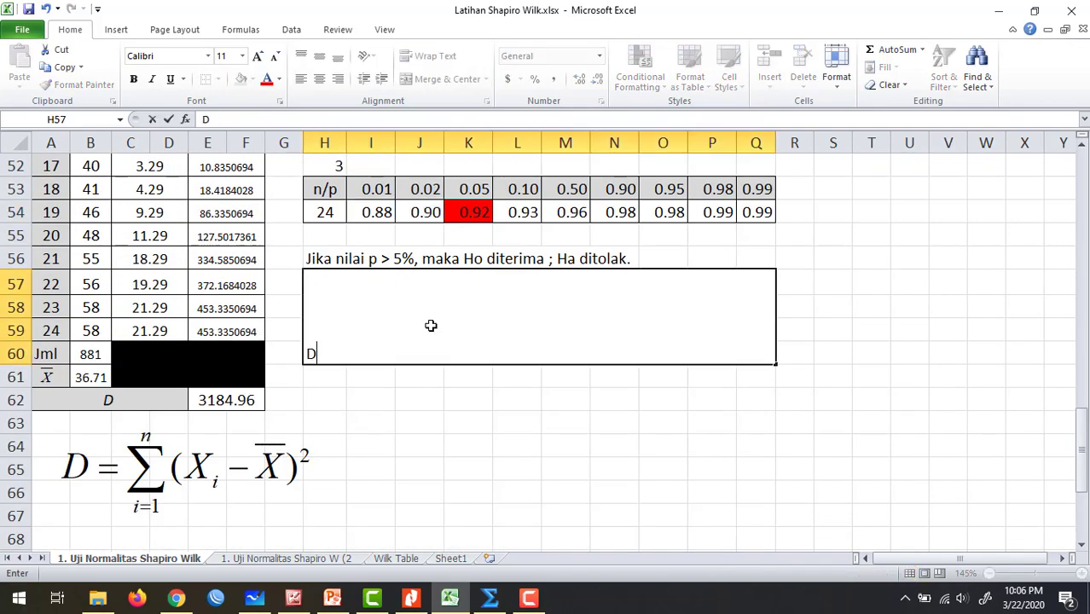
type("ATA")
key("BackSpace")
key("BackSpace")
key("BackSpace")
type("Karena")
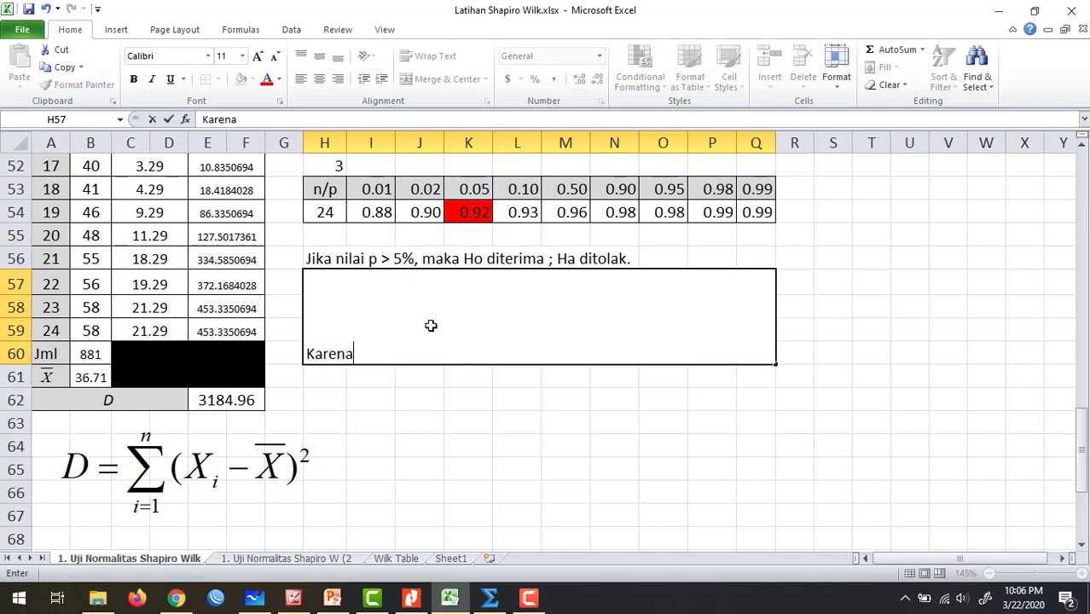
- Switch to the Shapiro Wilk PDF in Nitro Pro and examine the T3 calculation below the ai table
left_click(412, 597)
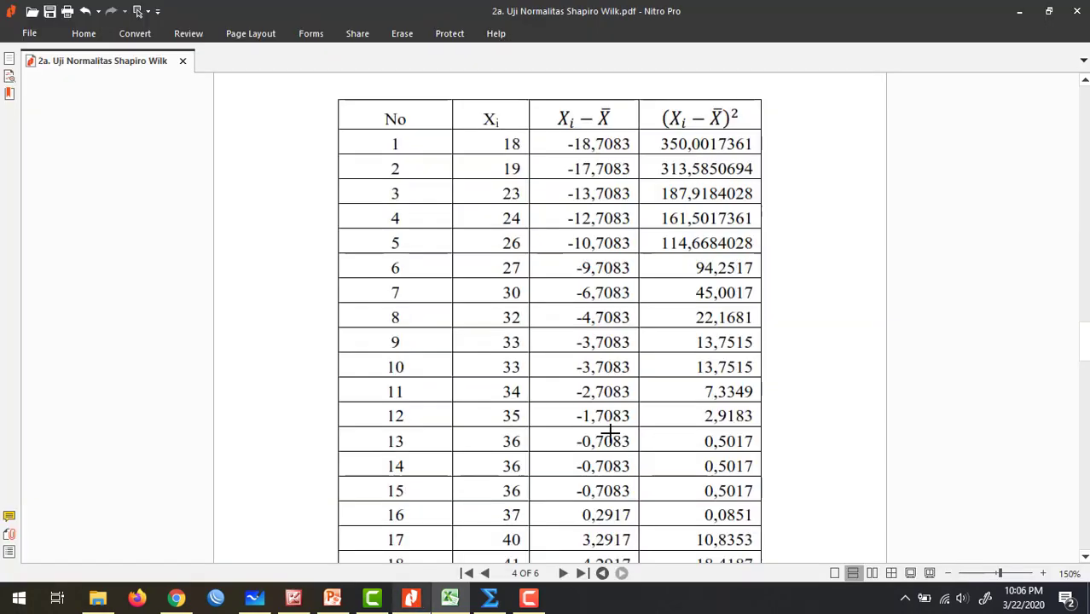
scroll(661, 337, "down", 5)
scroll(662, 337, "down", 12)
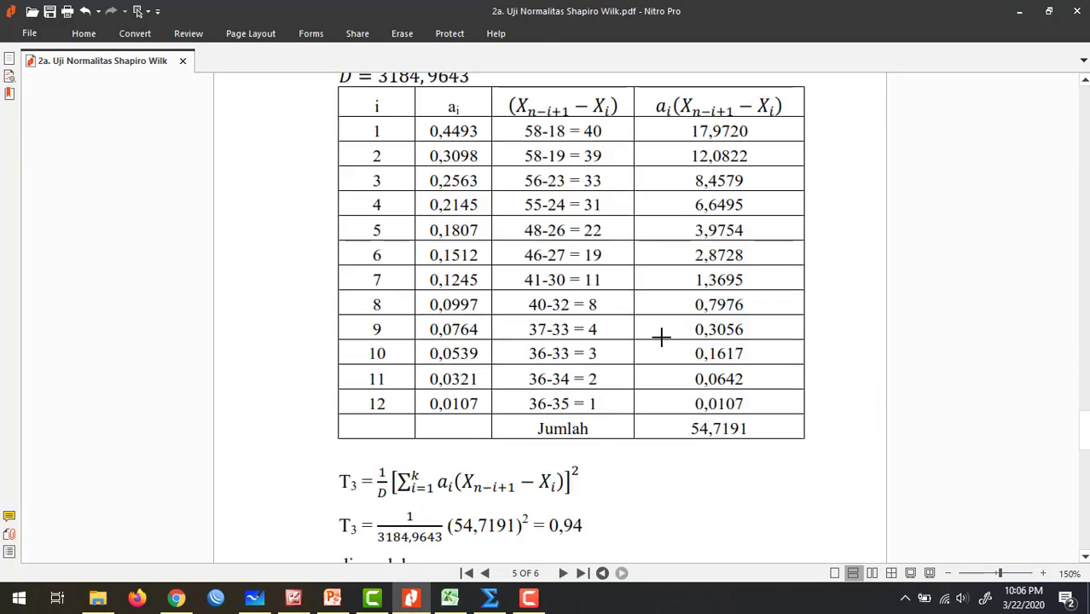